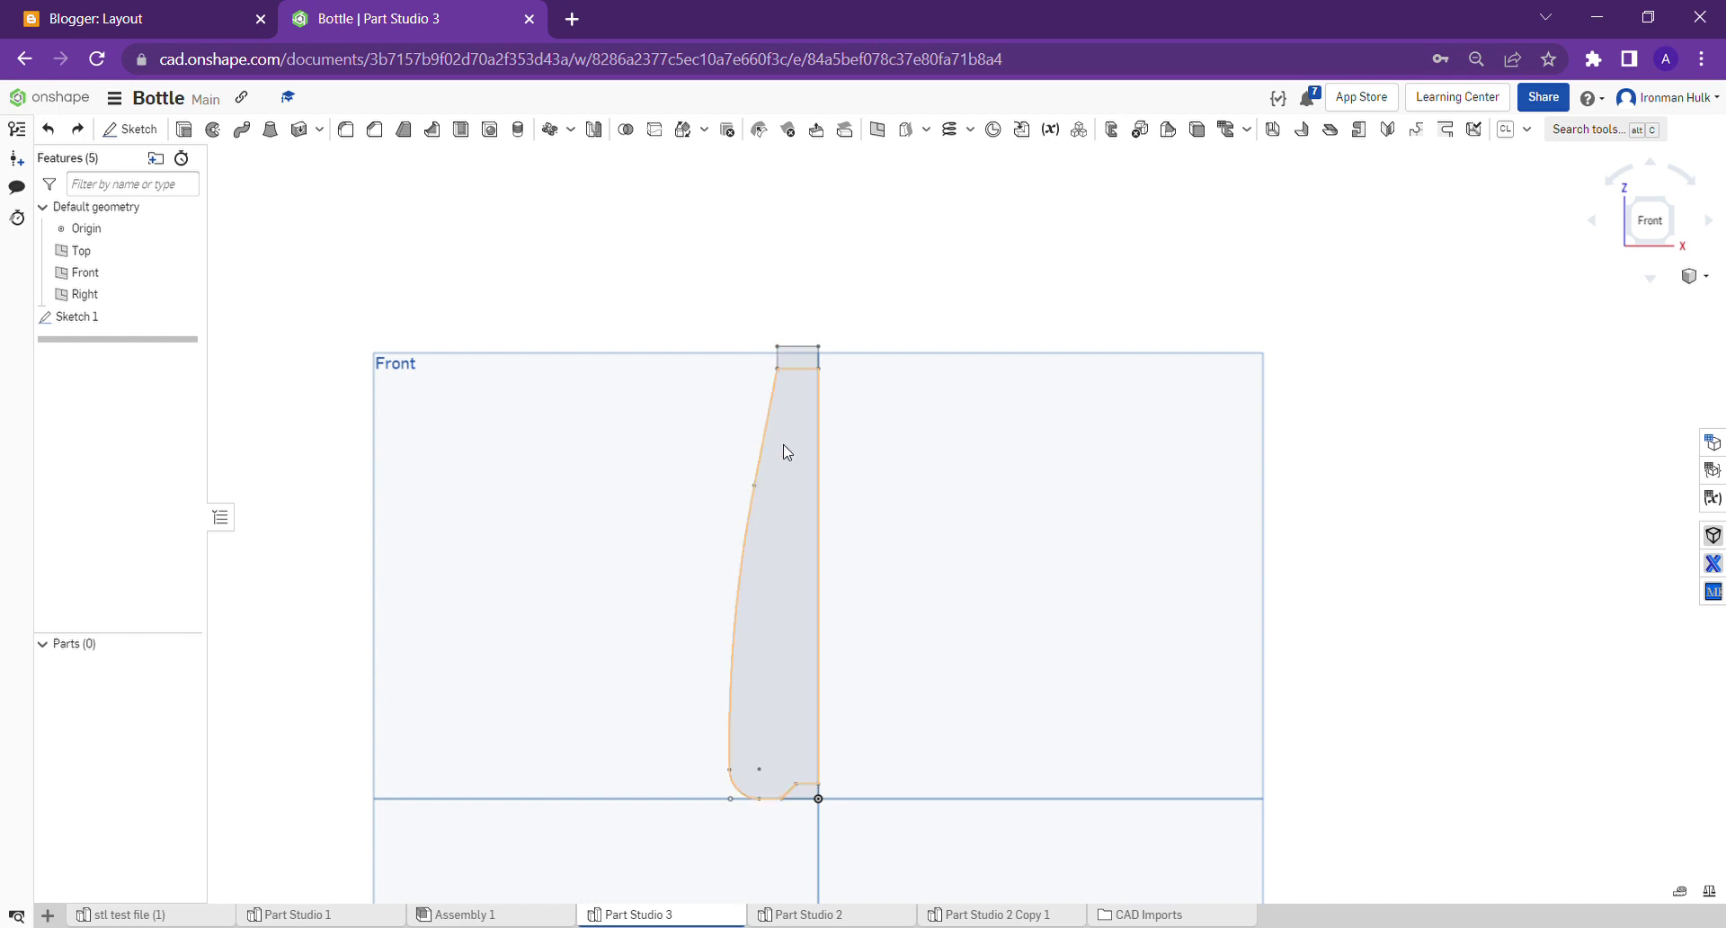
- Pan the canvas so the whole Sketch 1 half-bottle profile is centered in view
middle_drag(794, 709, 763, 655)
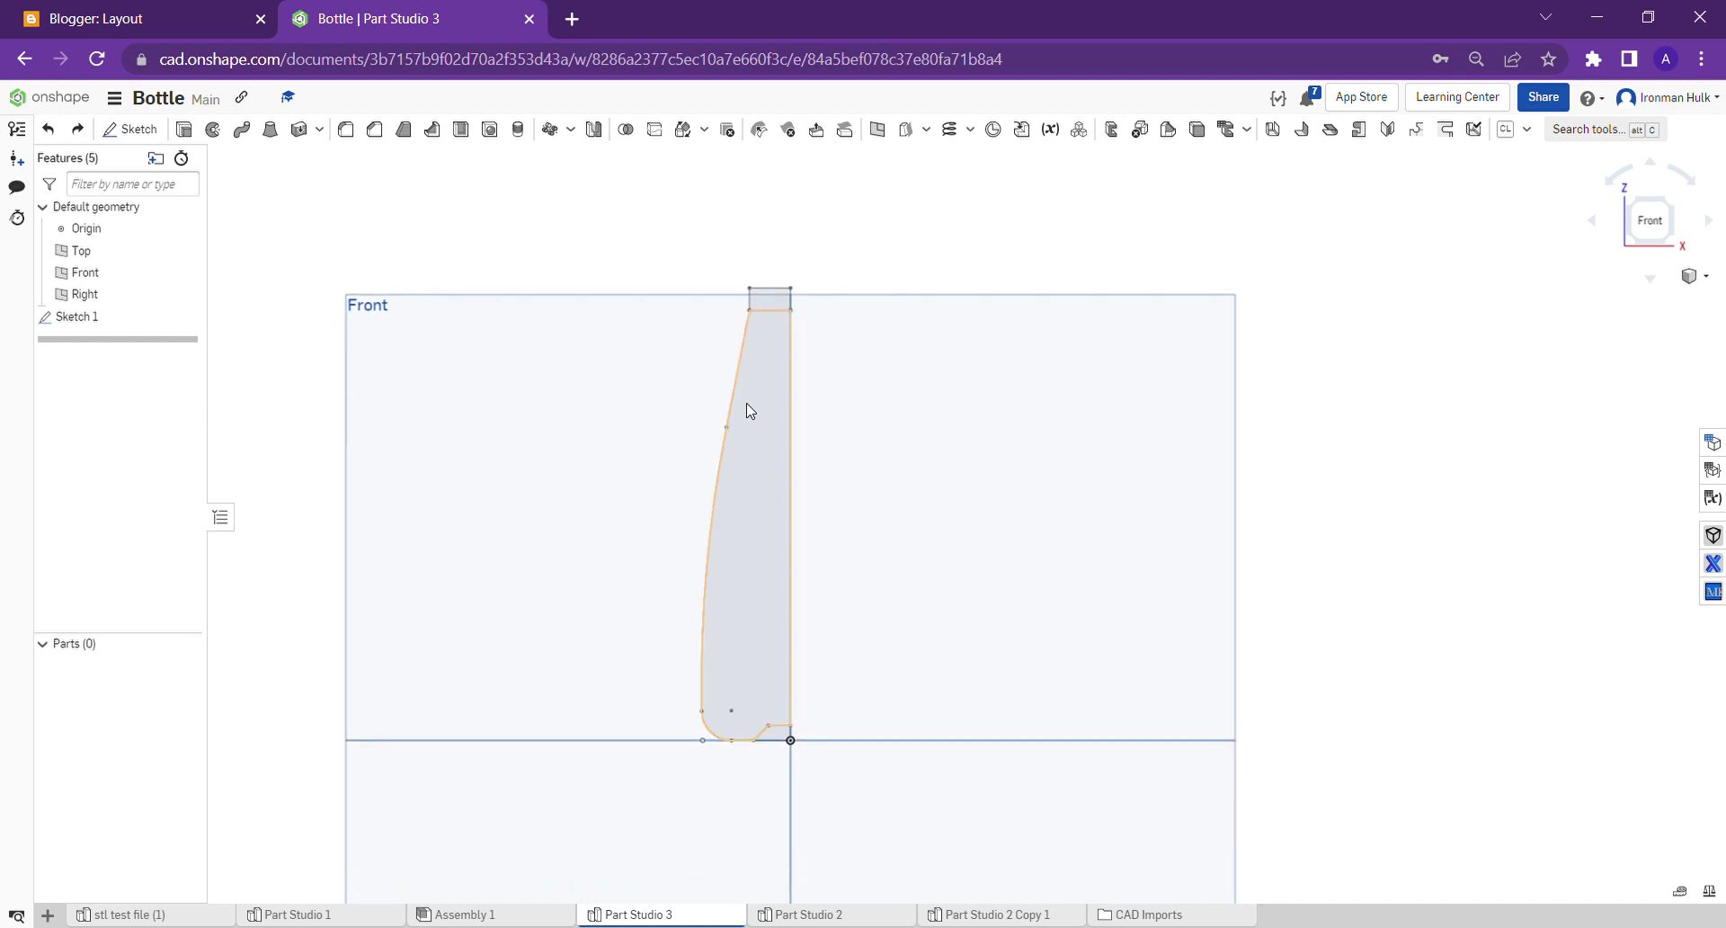
right_click(736, 371)
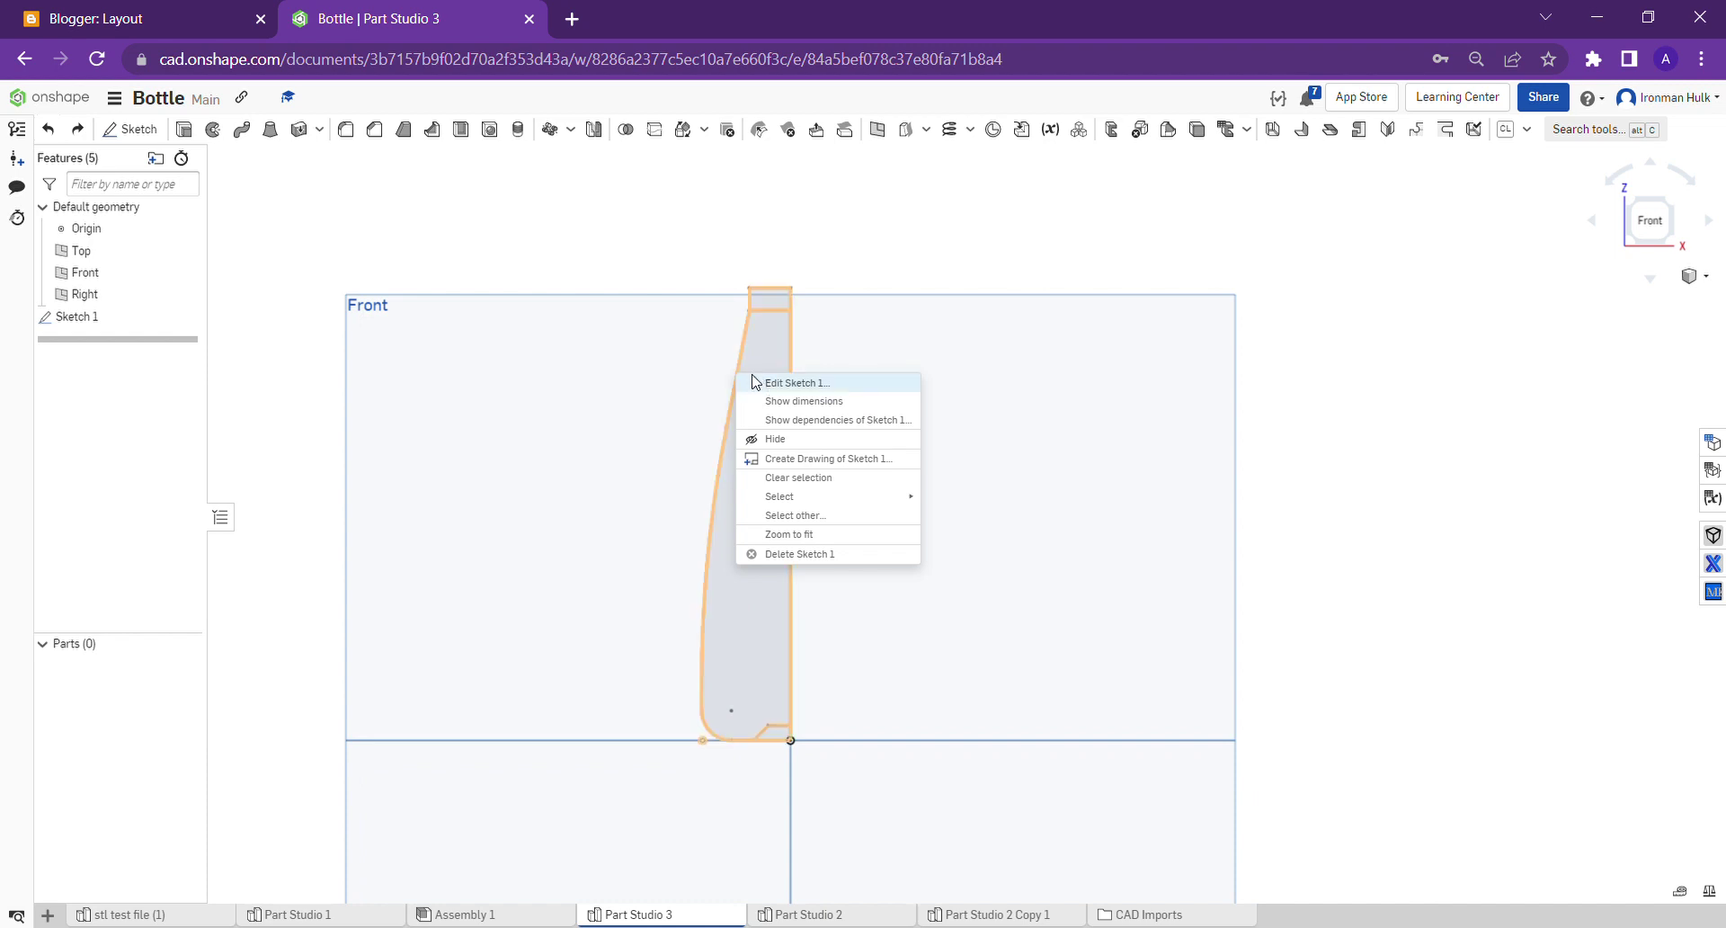
click(753, 381)
scroll(824, 319, up, 2)
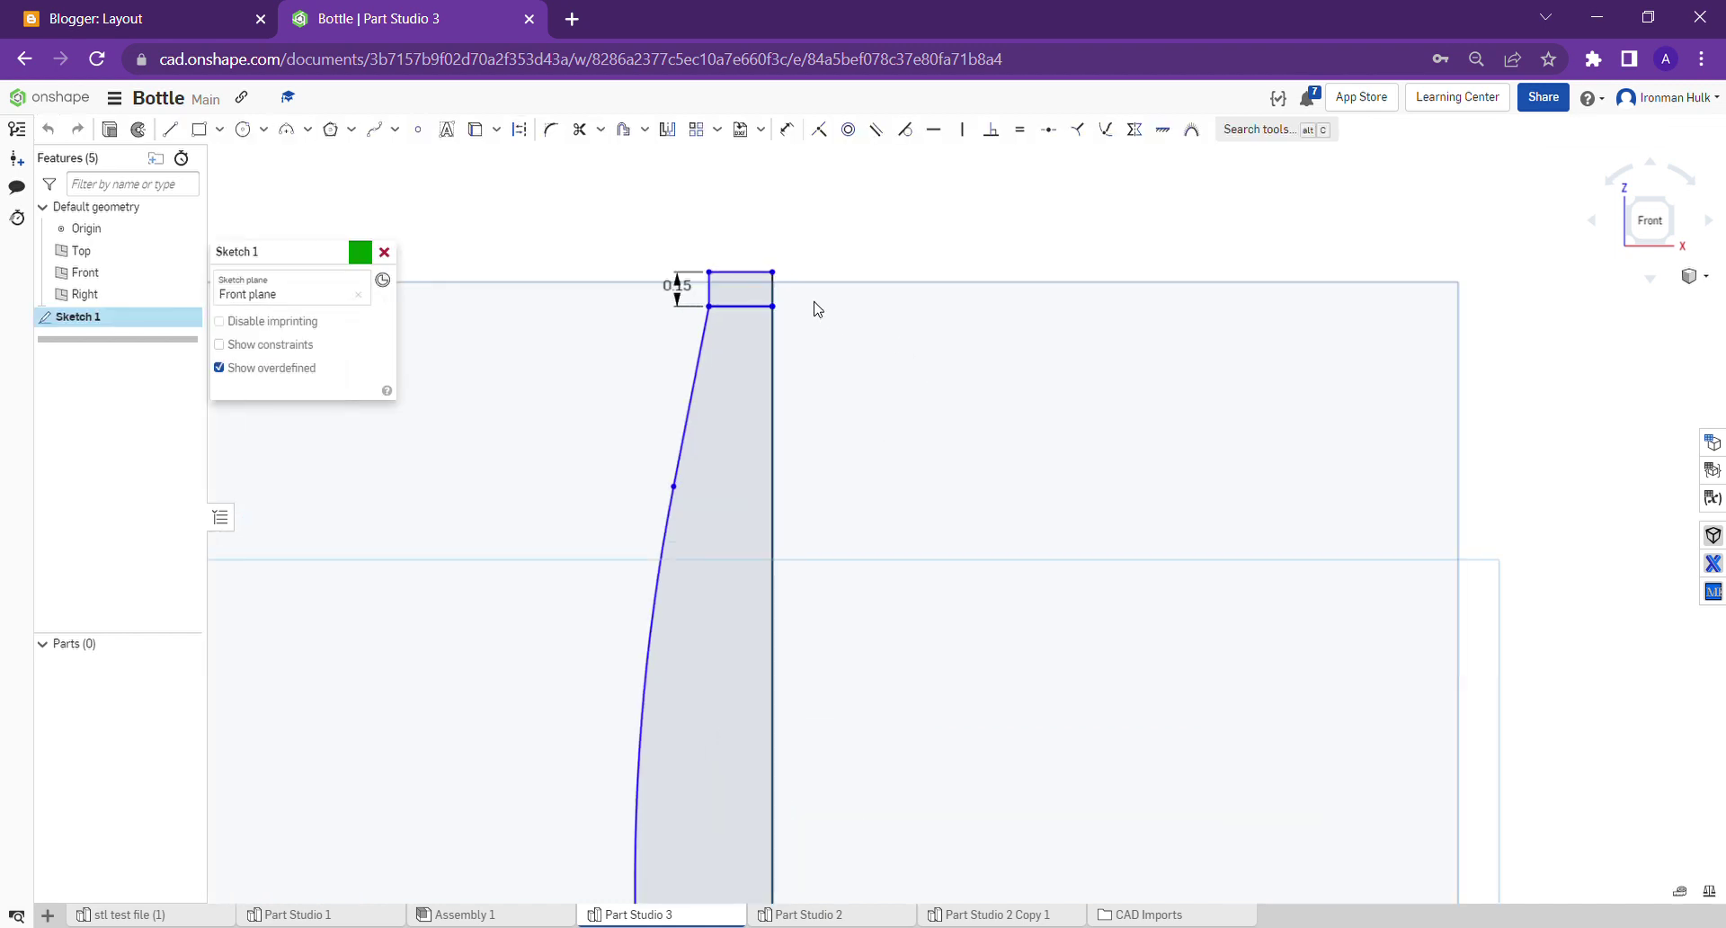
scroll(742, 286, down, 1)
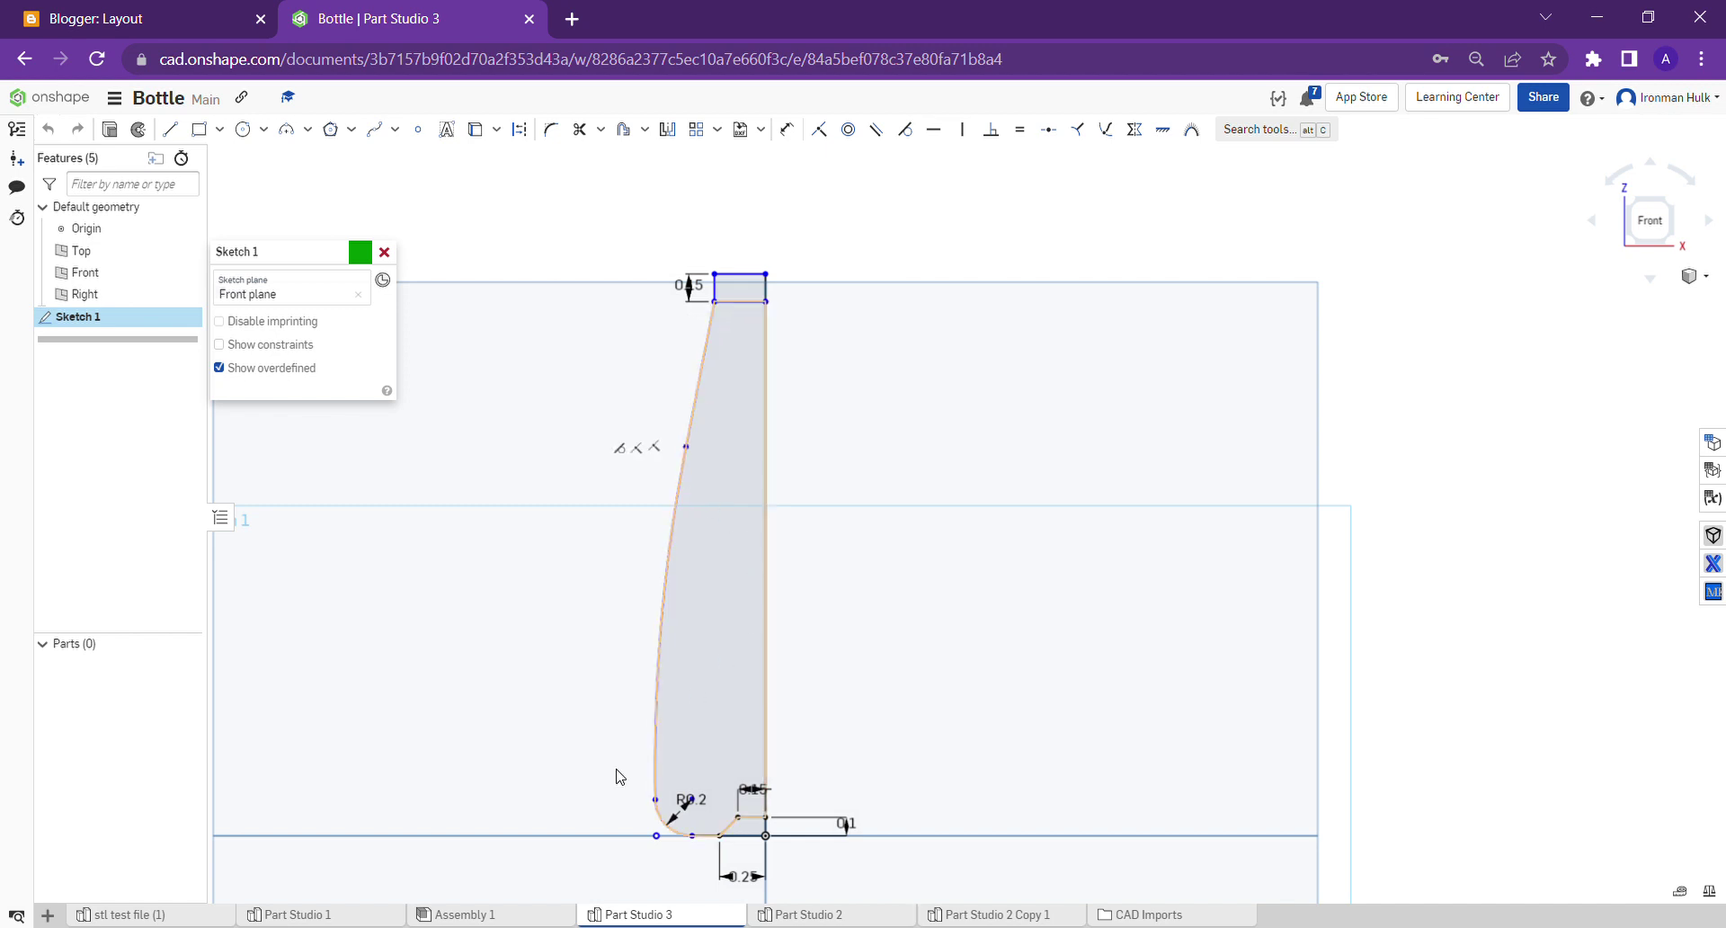
scroll(746, 831, up, 3)
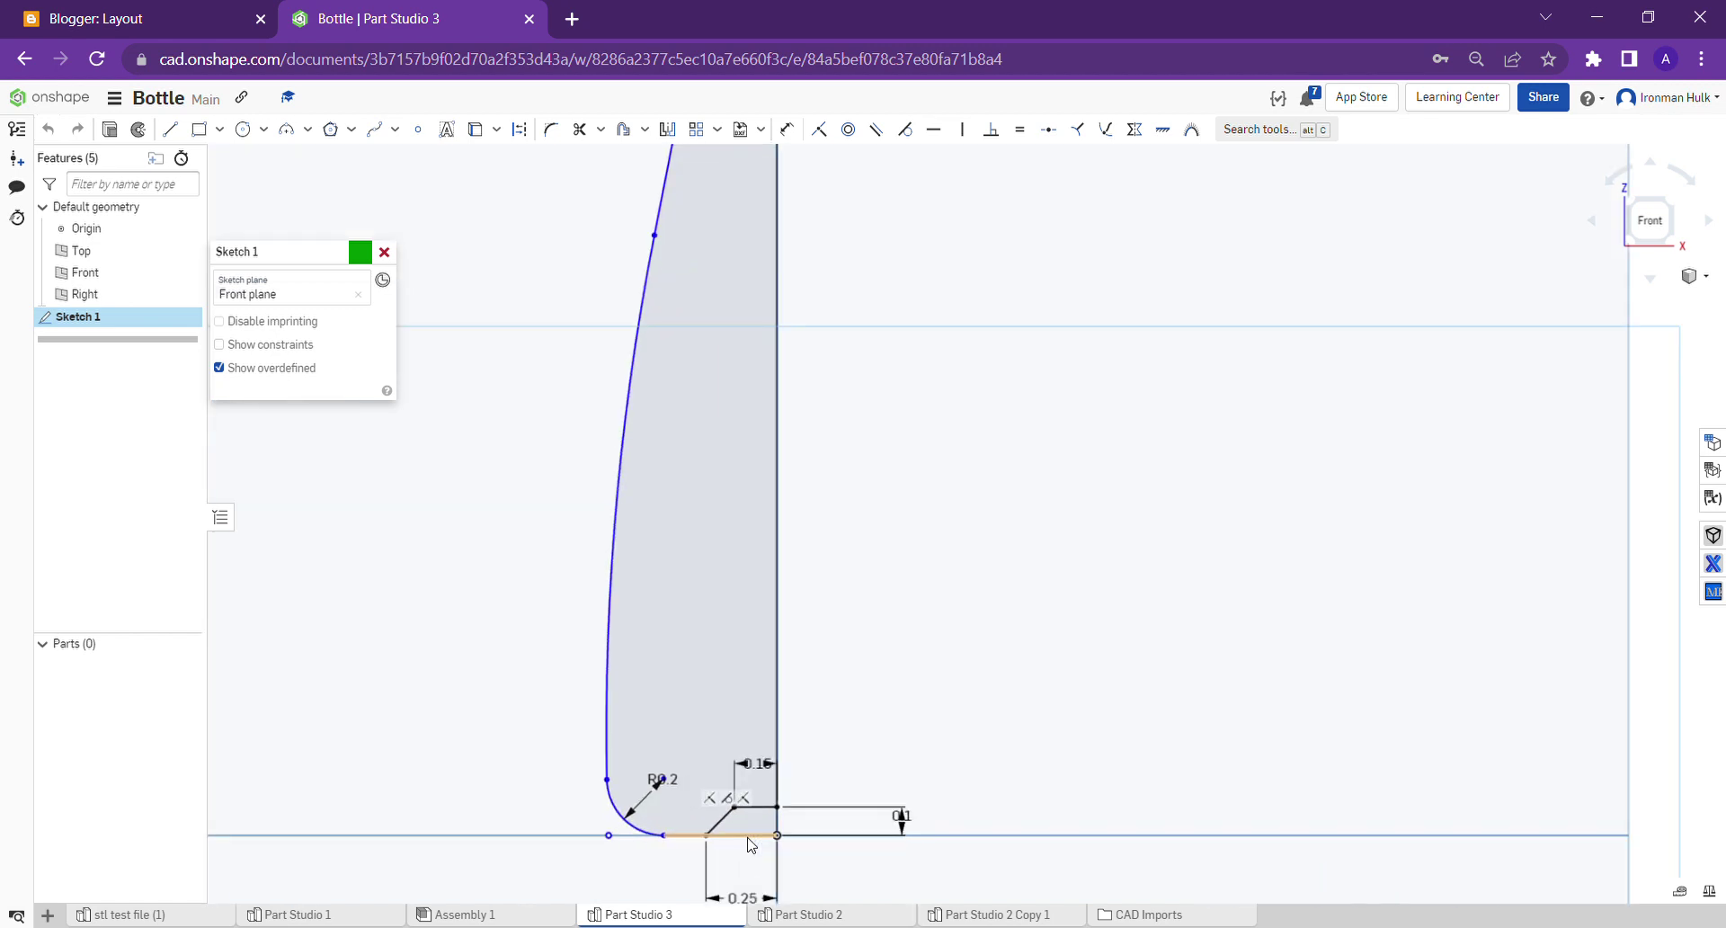
scroll(726, 791, down, 3)
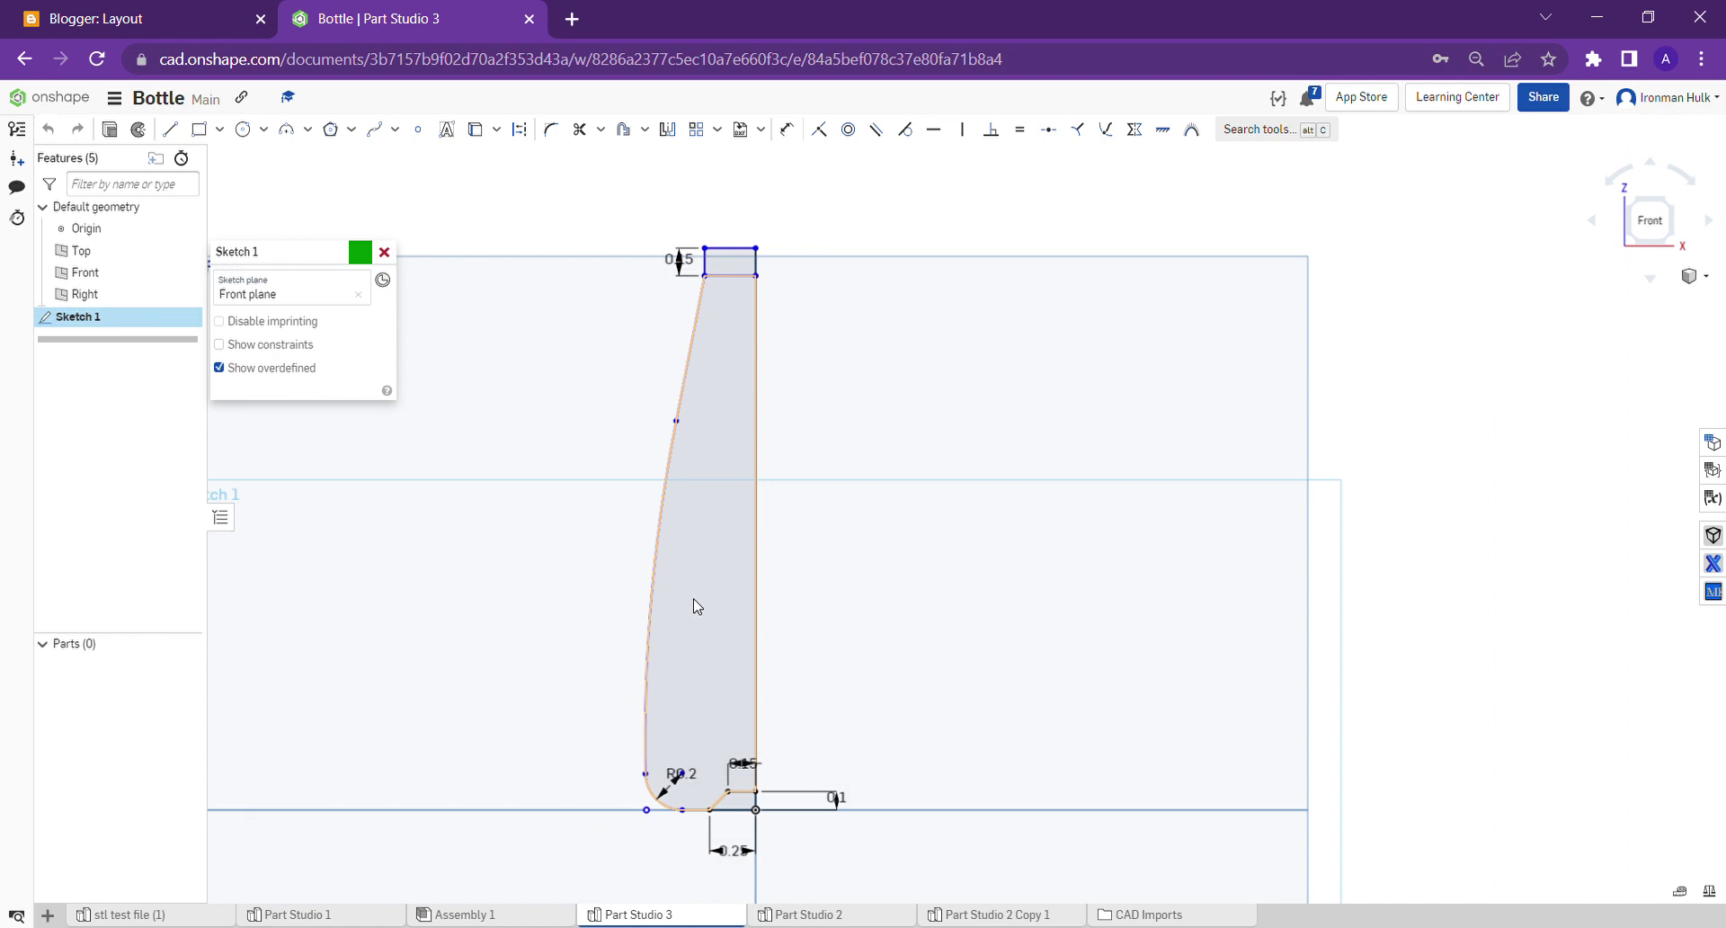
middle_drag(694, 605, 737, 613)
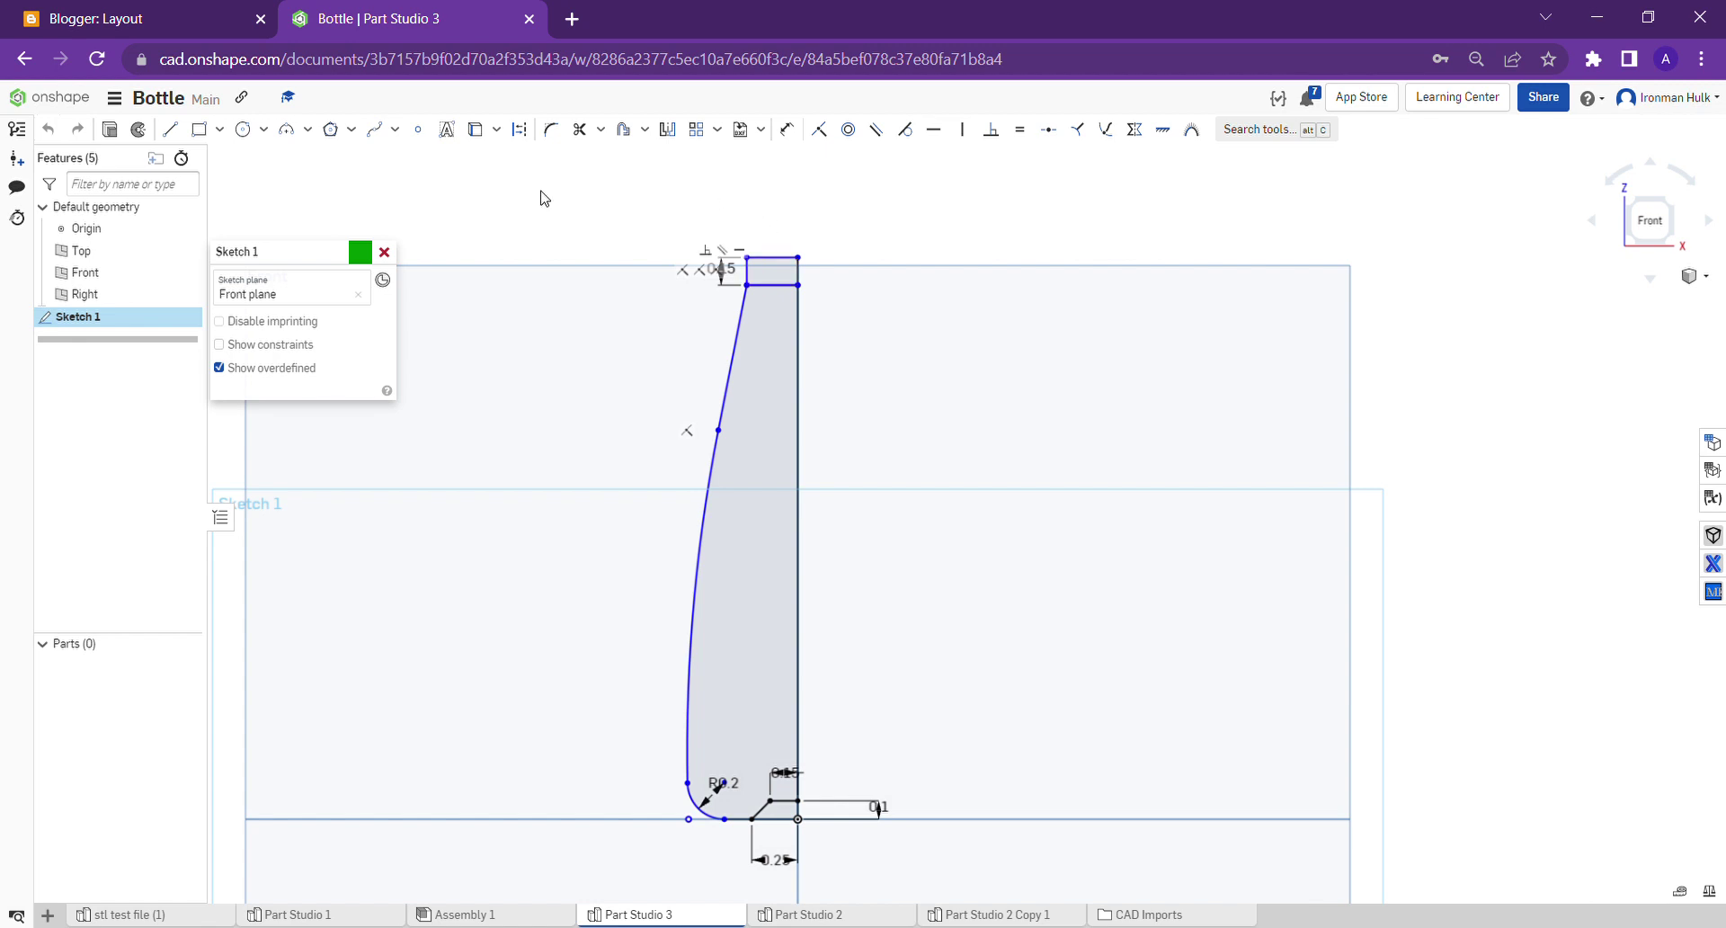
click(358, 252)
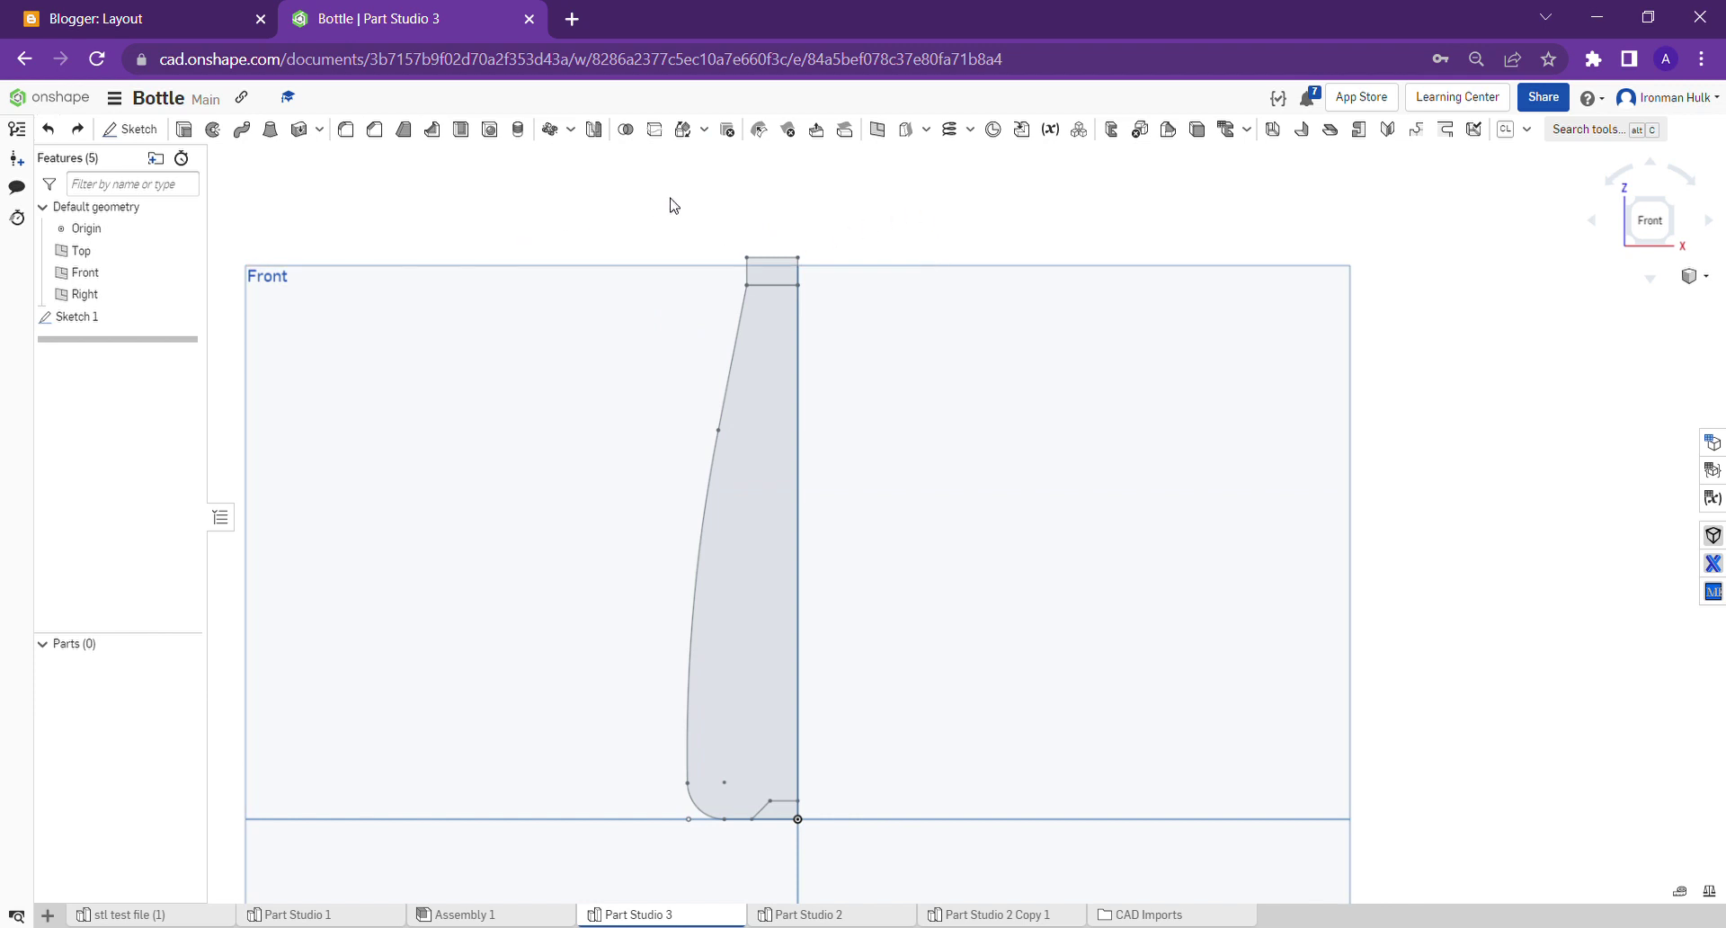
- Preview a full revolve of the profile and neck regions about the vertical edge, then cancel it
click(215, 134)
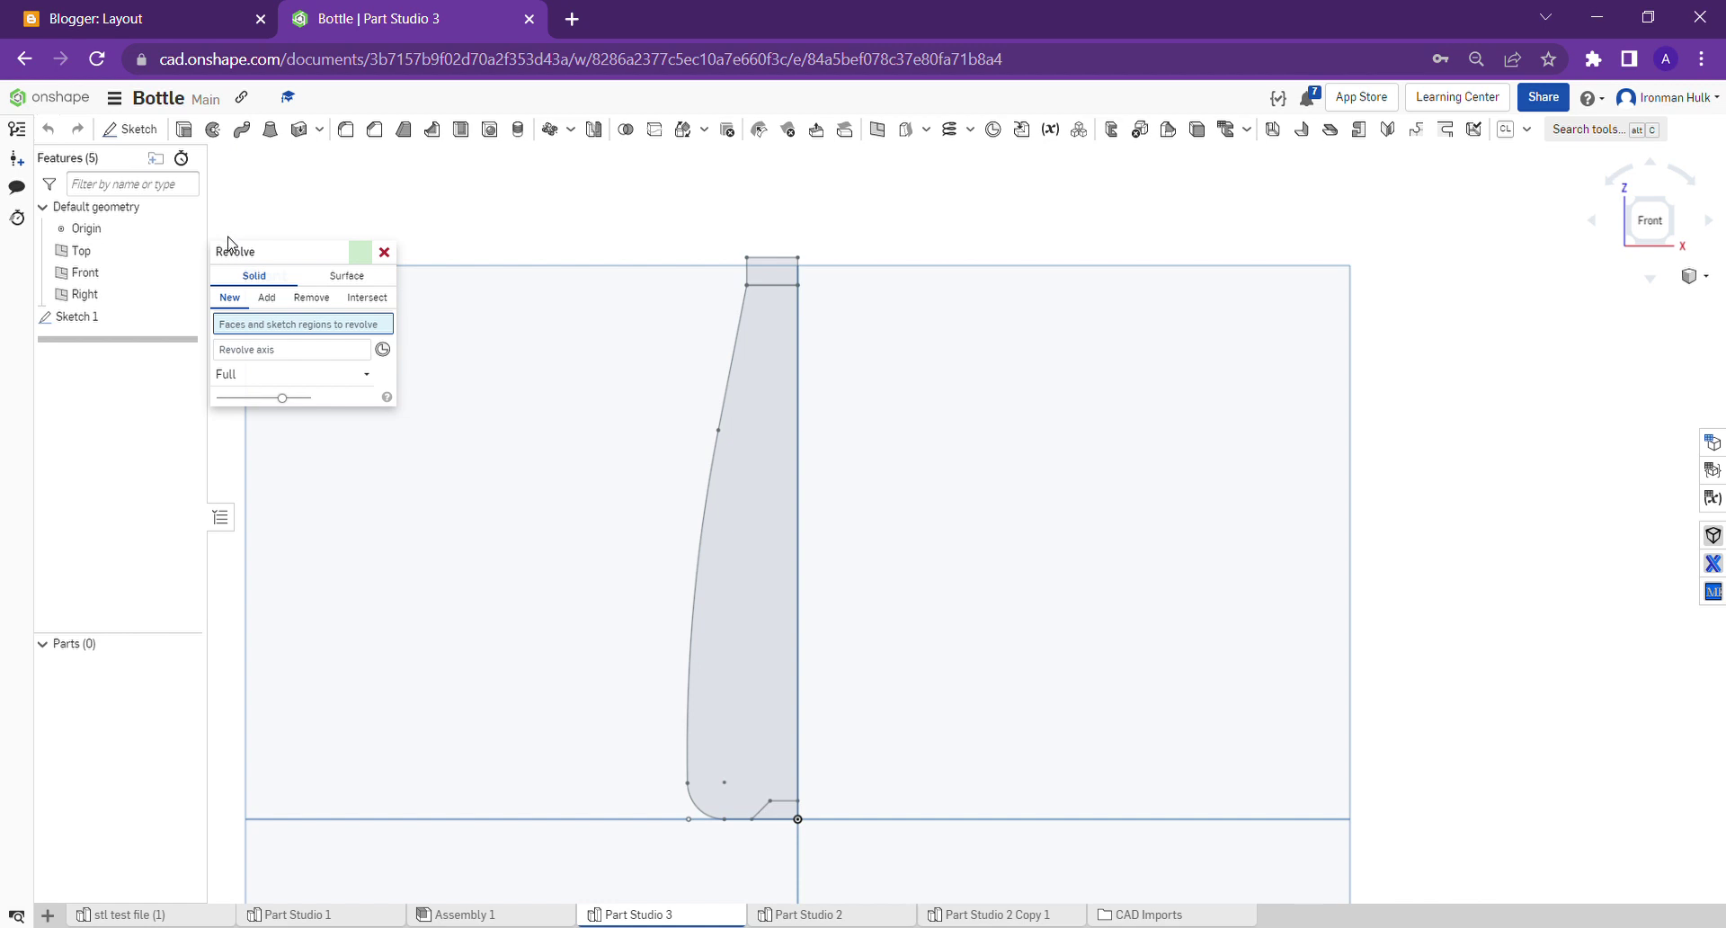
click(778, 325)
click(771, 275)
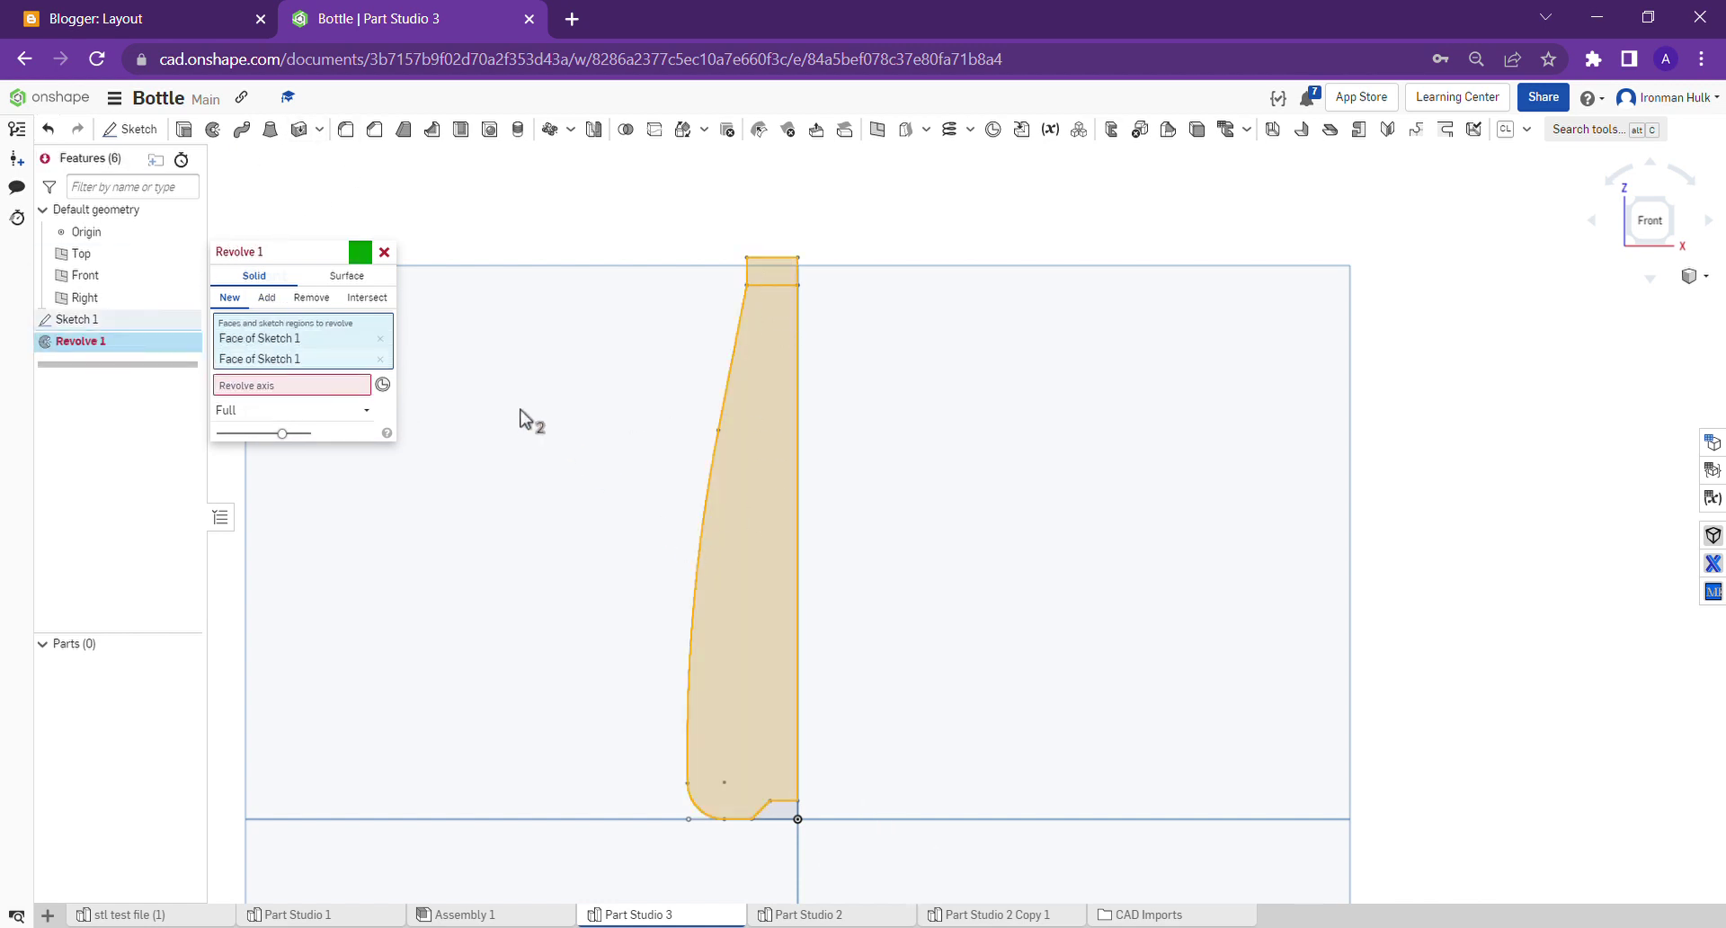
click(288, 386)
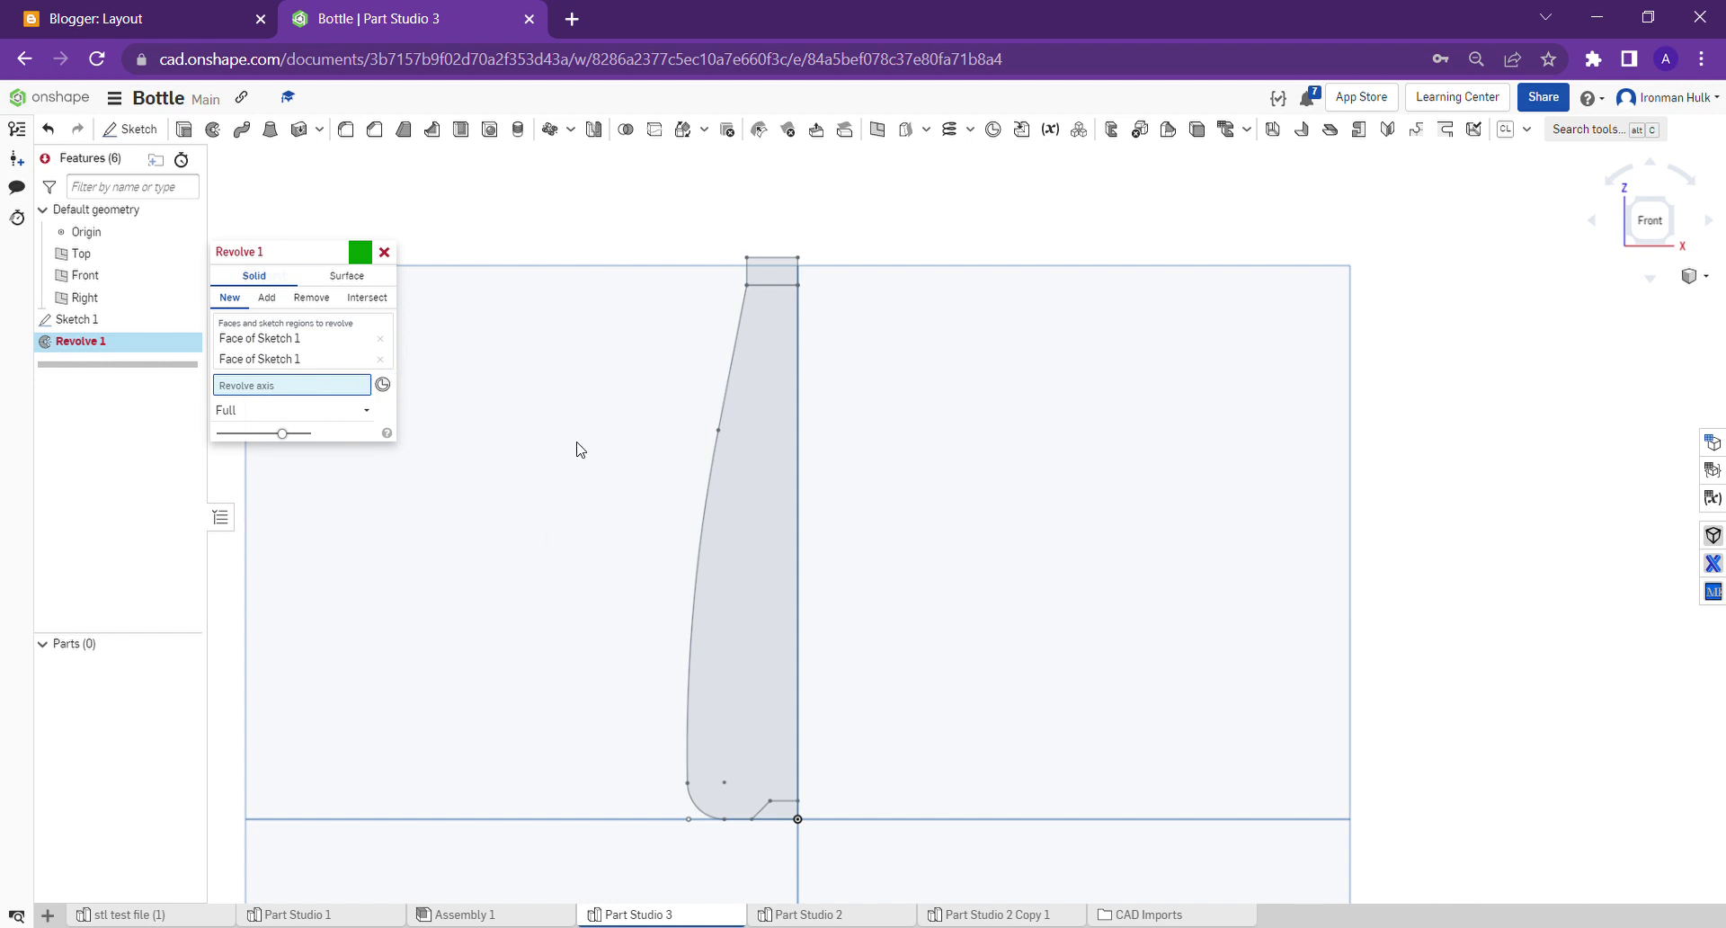
click(799, 399)
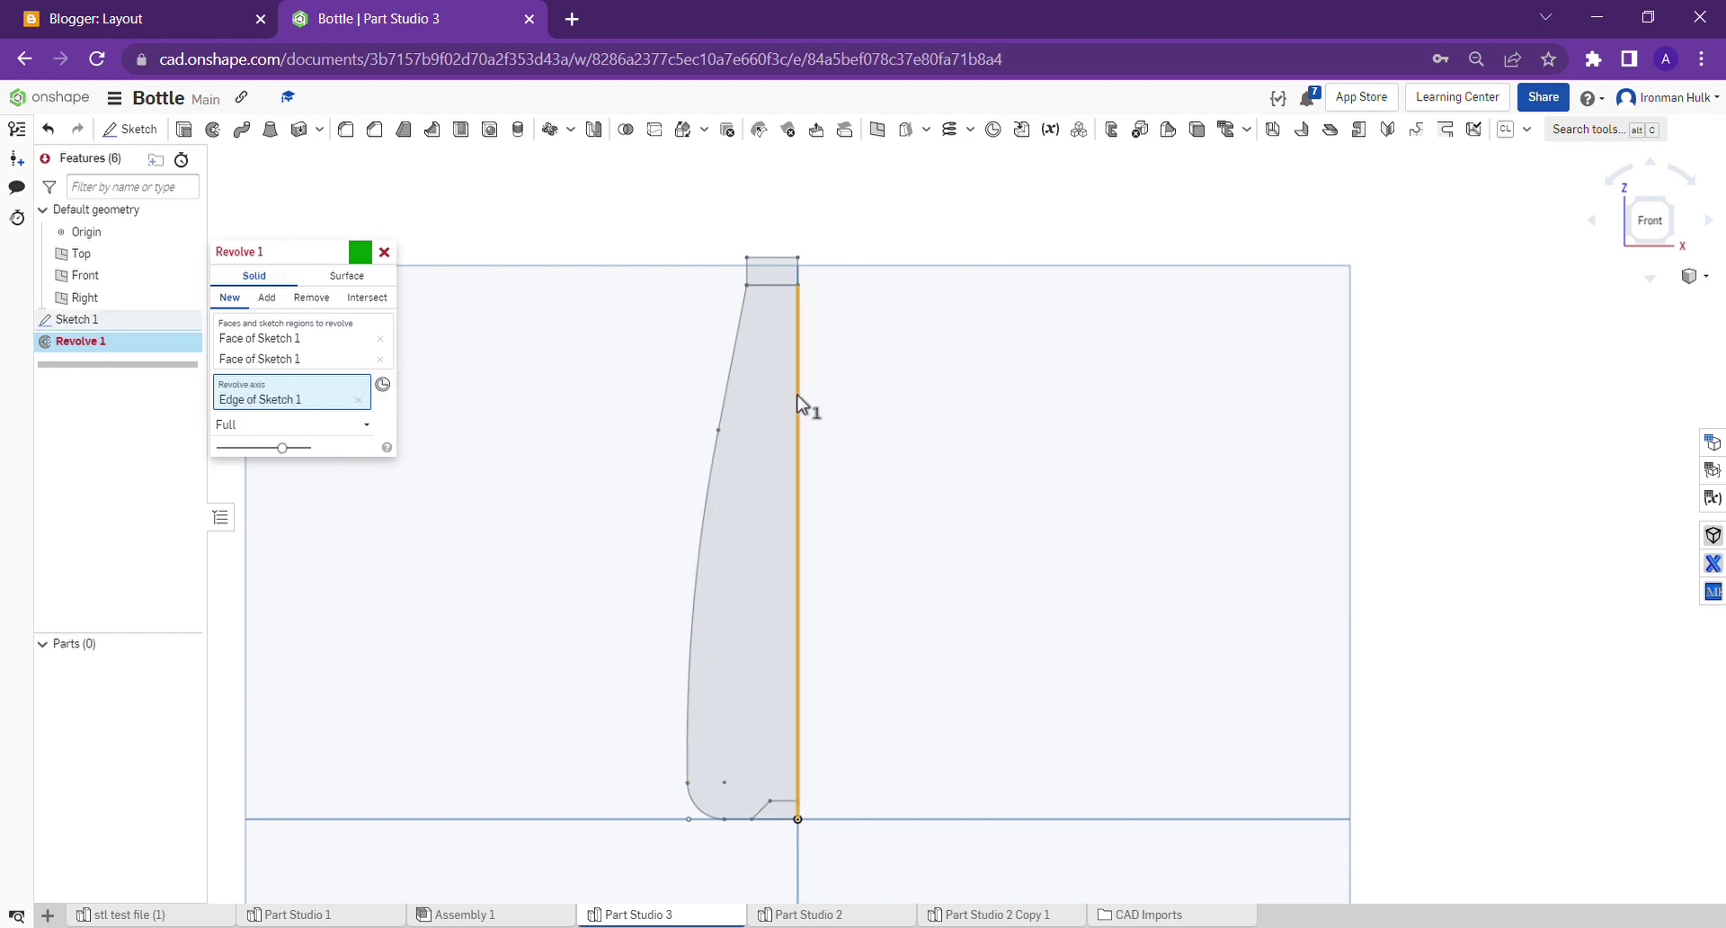
right_drag(948, 261, 937, 305)
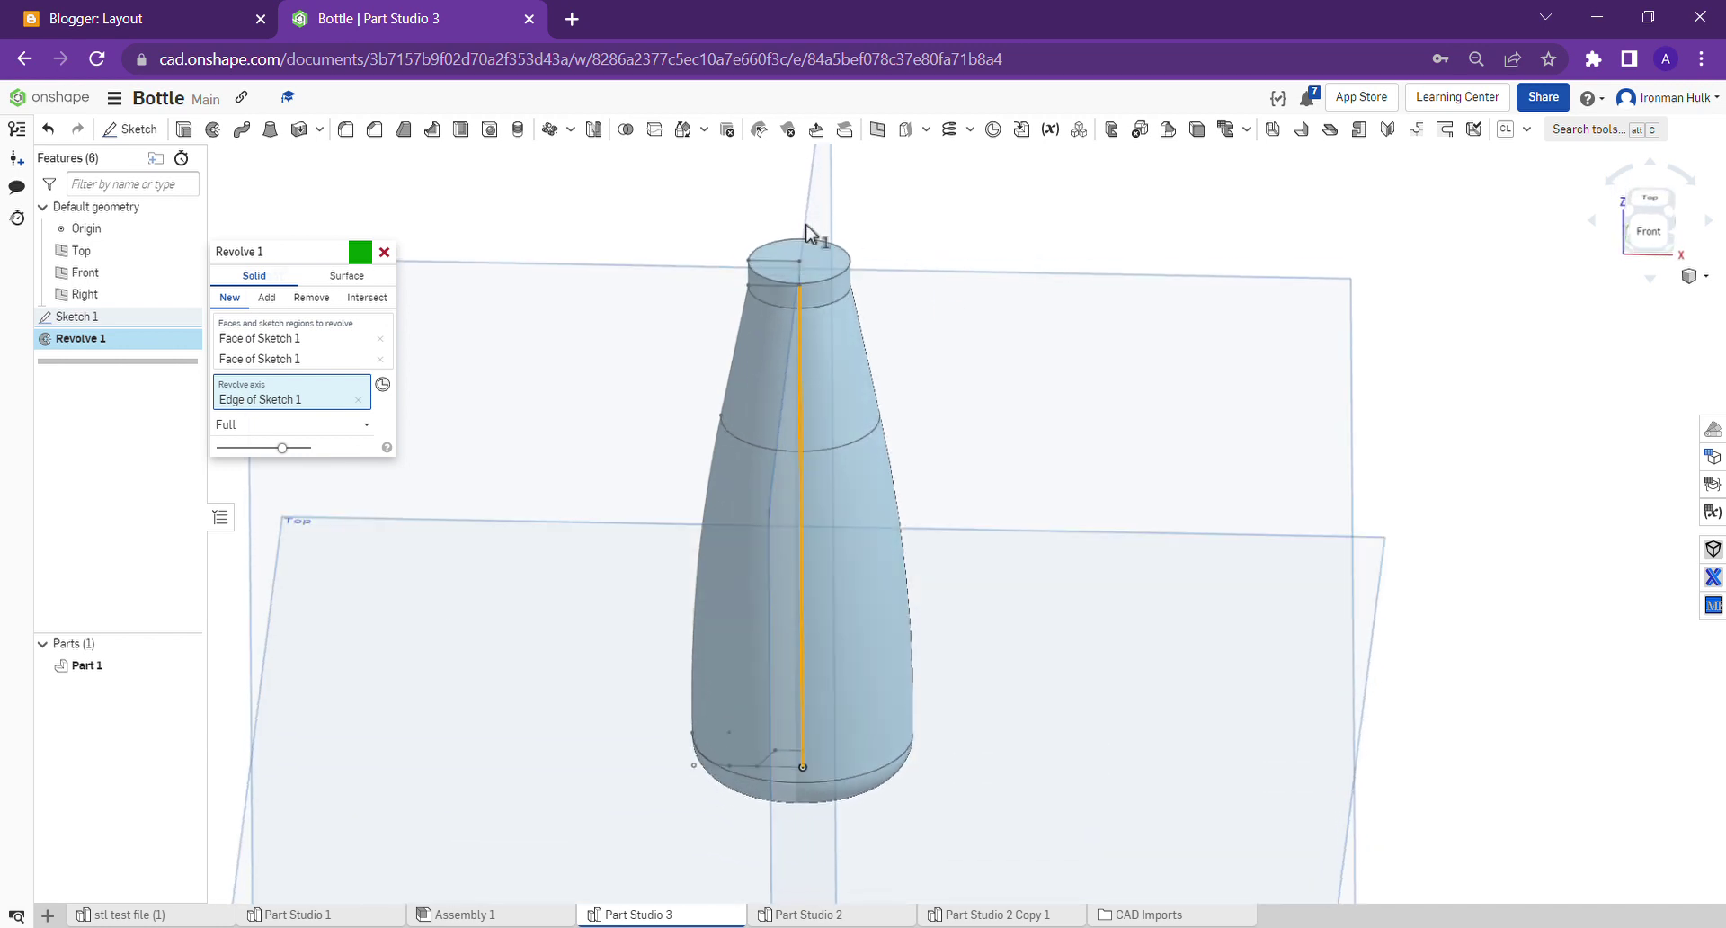
click(383, 252)
- Redo Revolve 1 and Shell 1, giving a hollow bottle open at the neck
right_drag(833, 337, 836, 301)
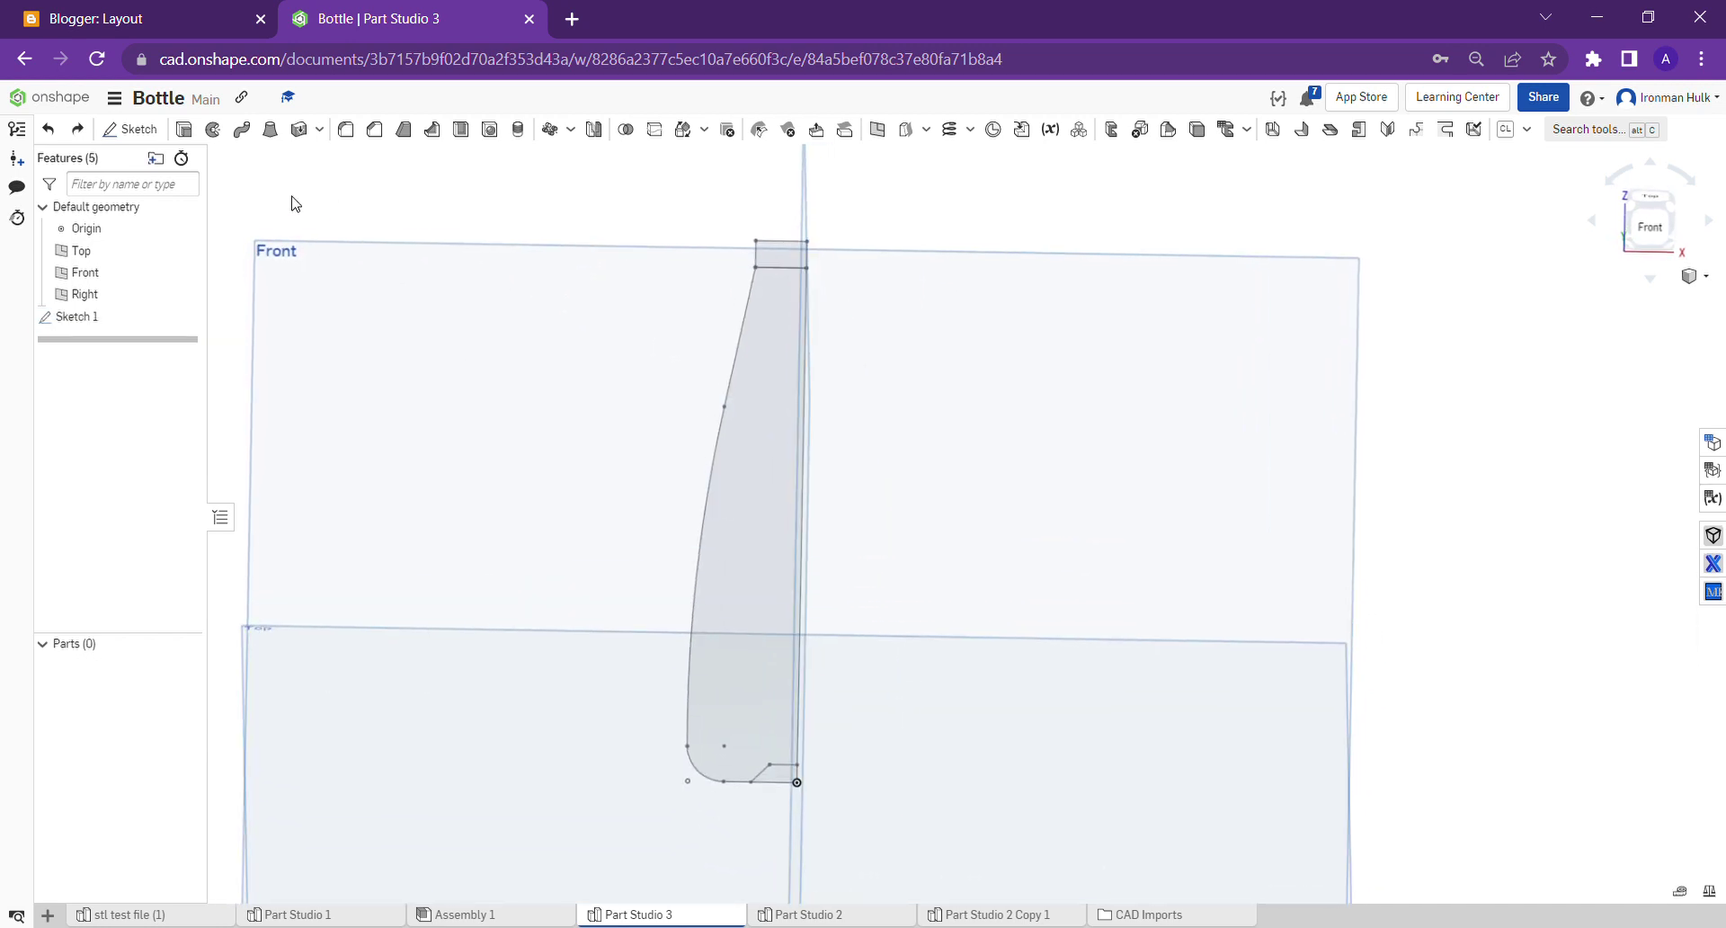
click(90, 134)
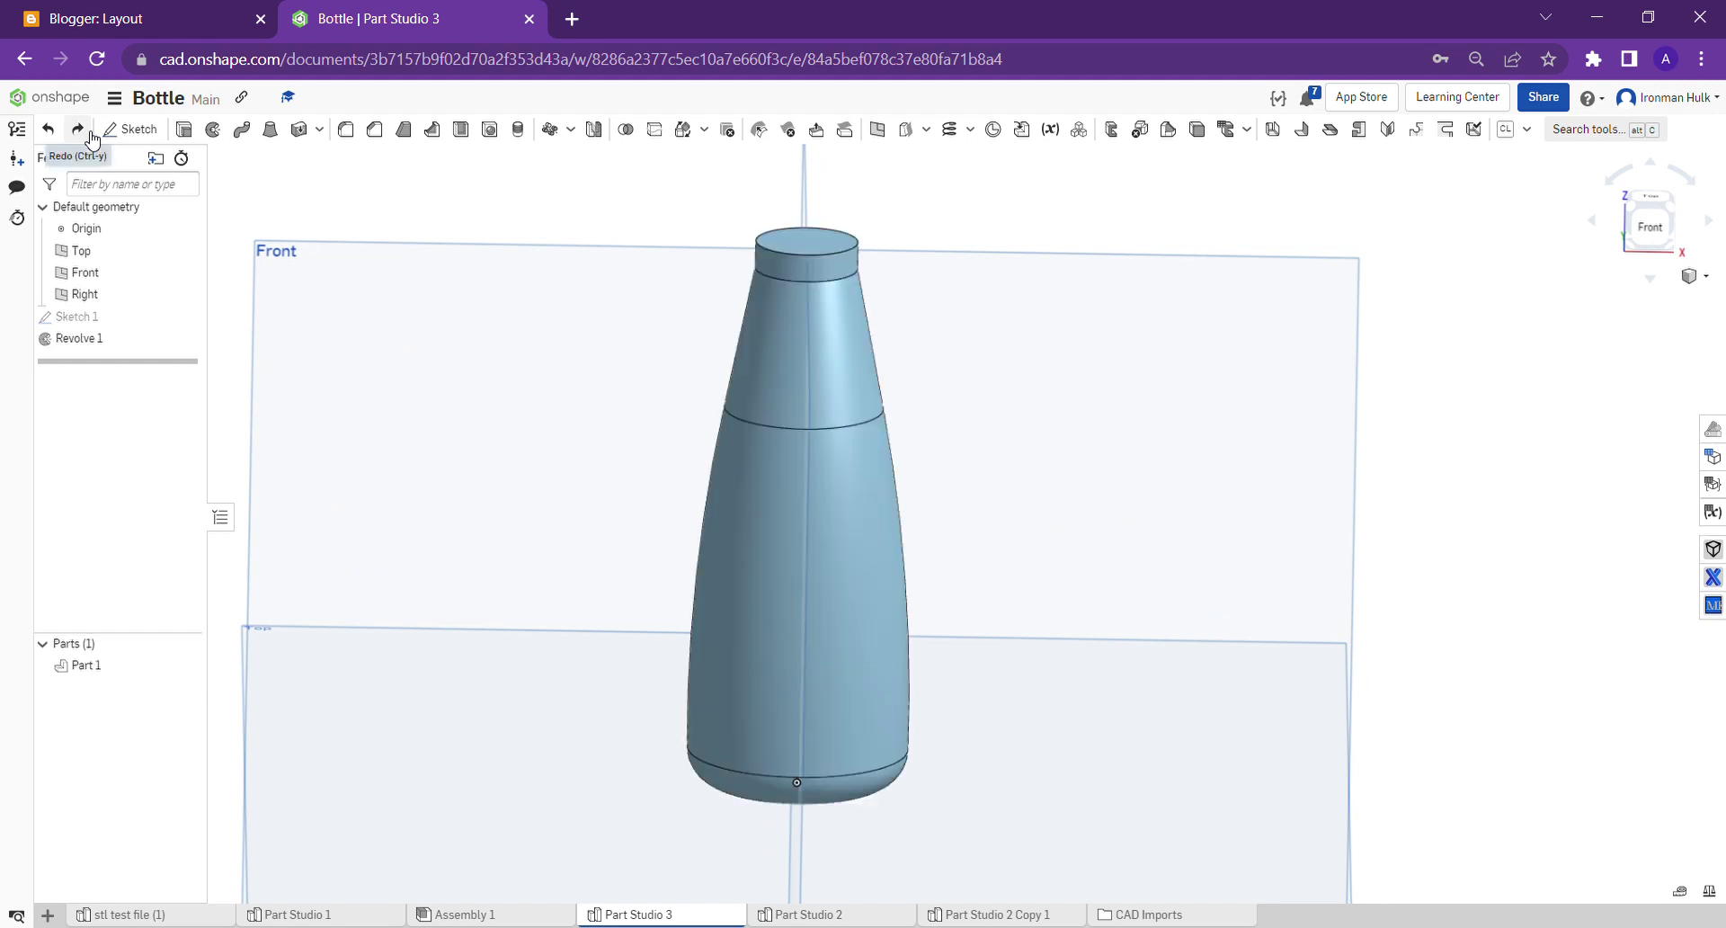
right_drag(865, 337, 796, 326)
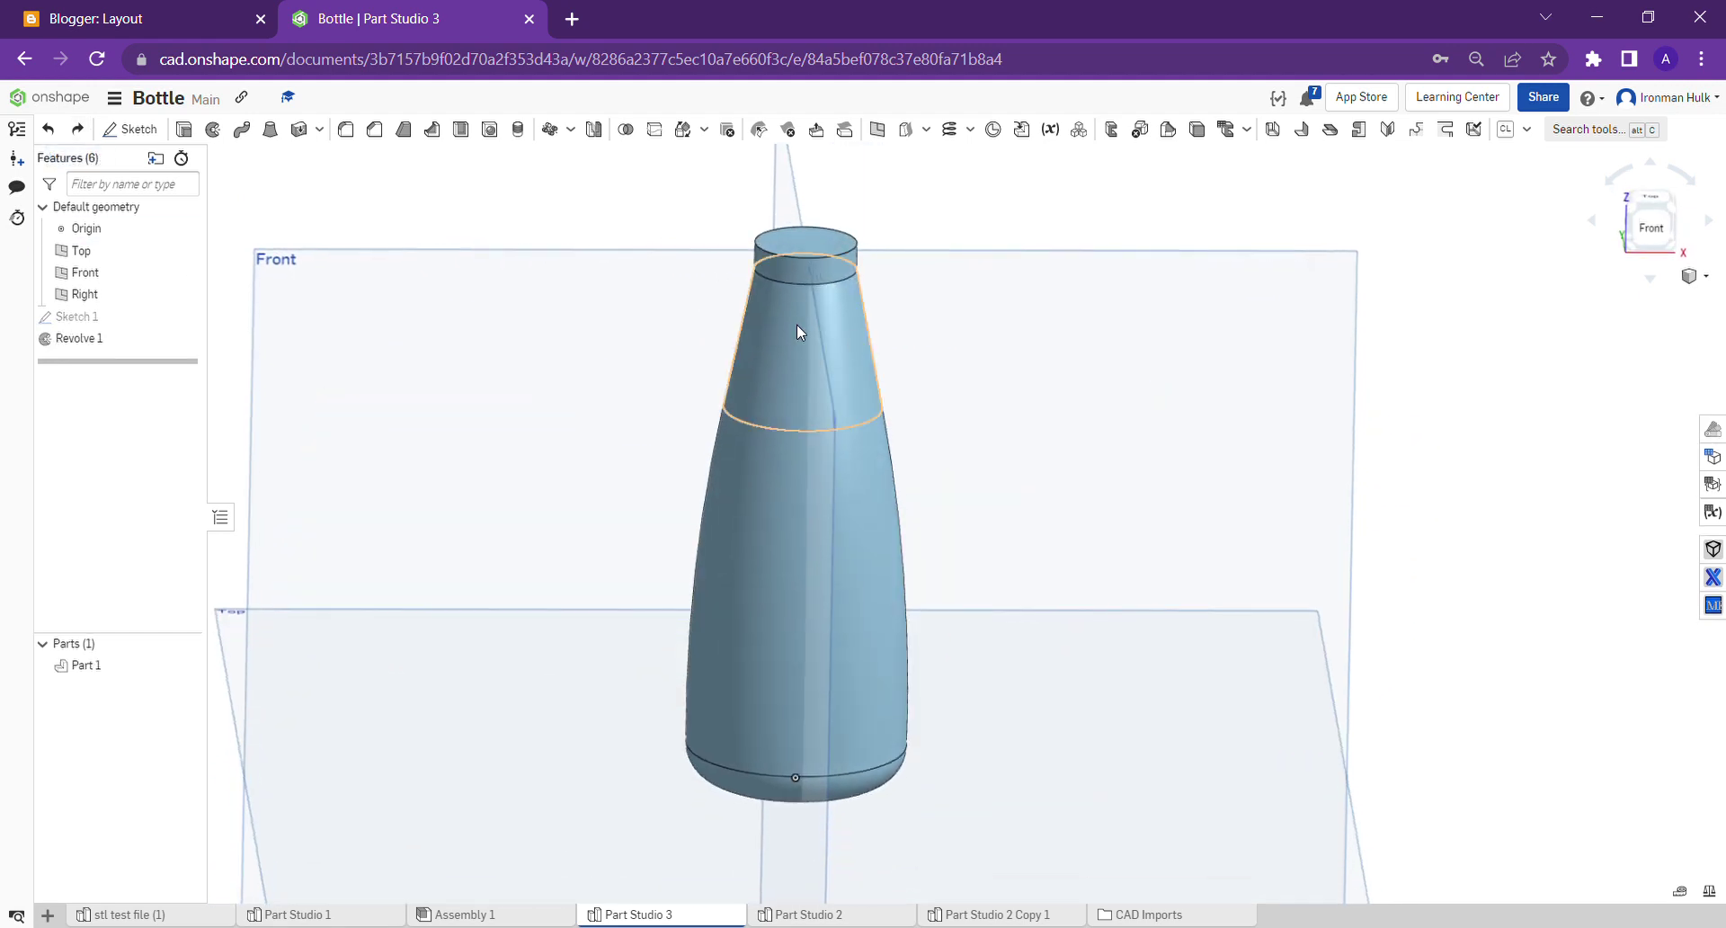
click(80, 131)
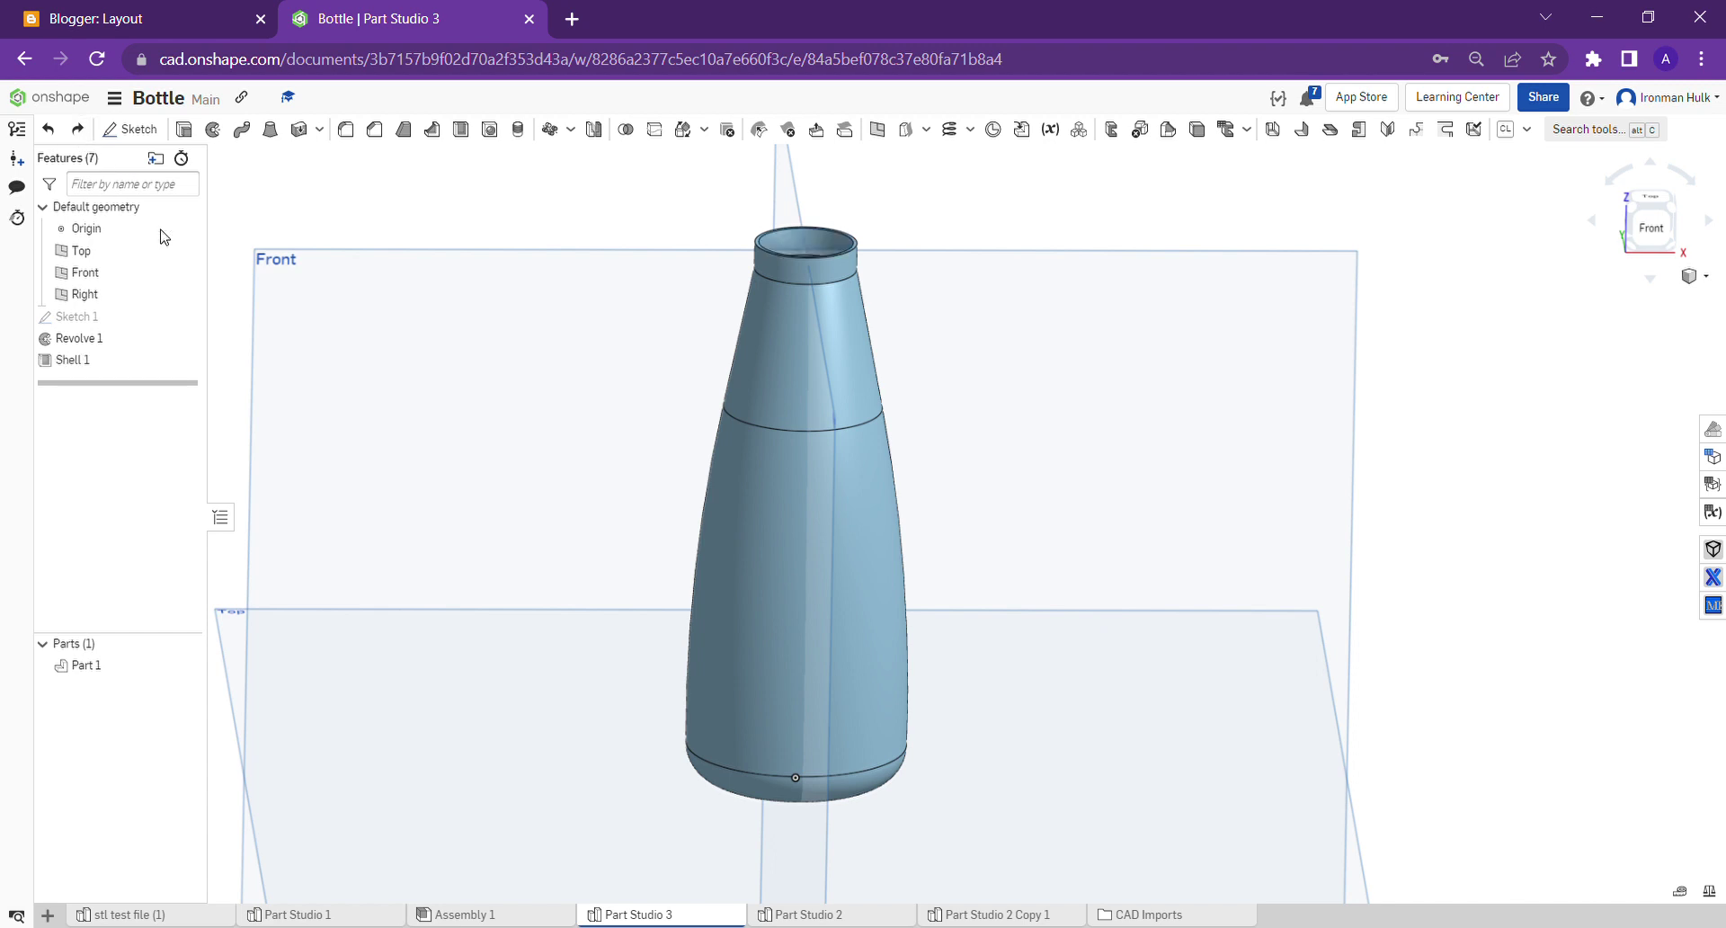
- Inspect the shelled bottle from above, then redo Sketch 2 under the base
right_drag(800, 259, 911, 218)
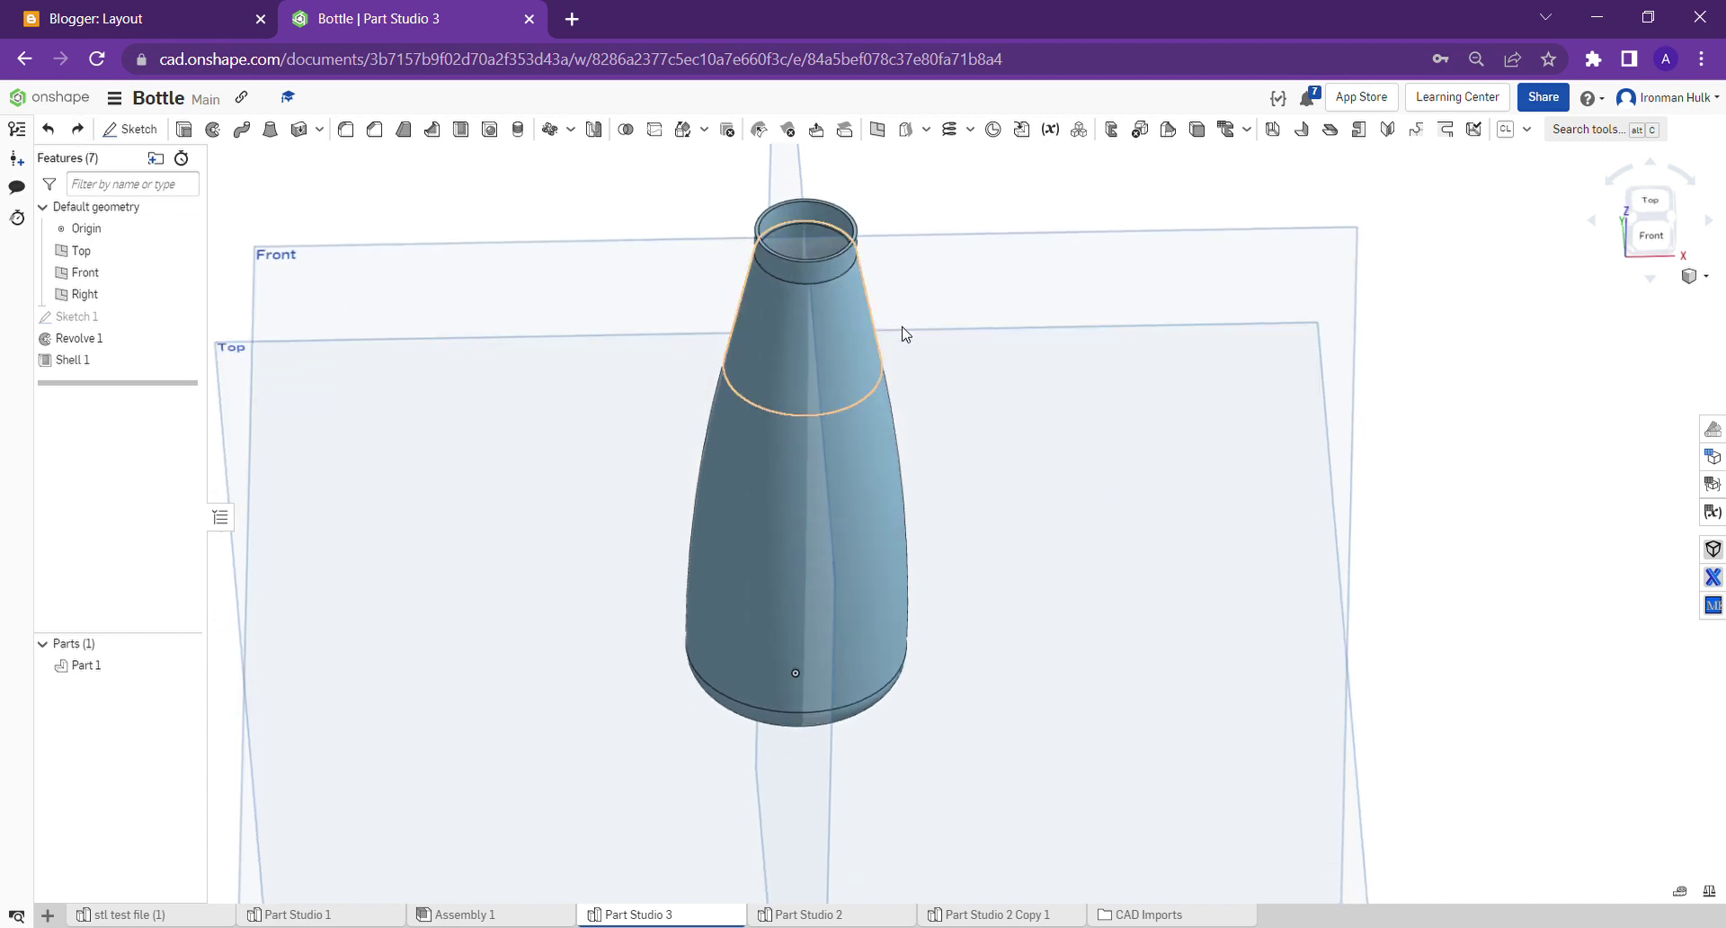
middle_drag(865, 219, 866, 297)
right_drag(938, 270, 940, 231)
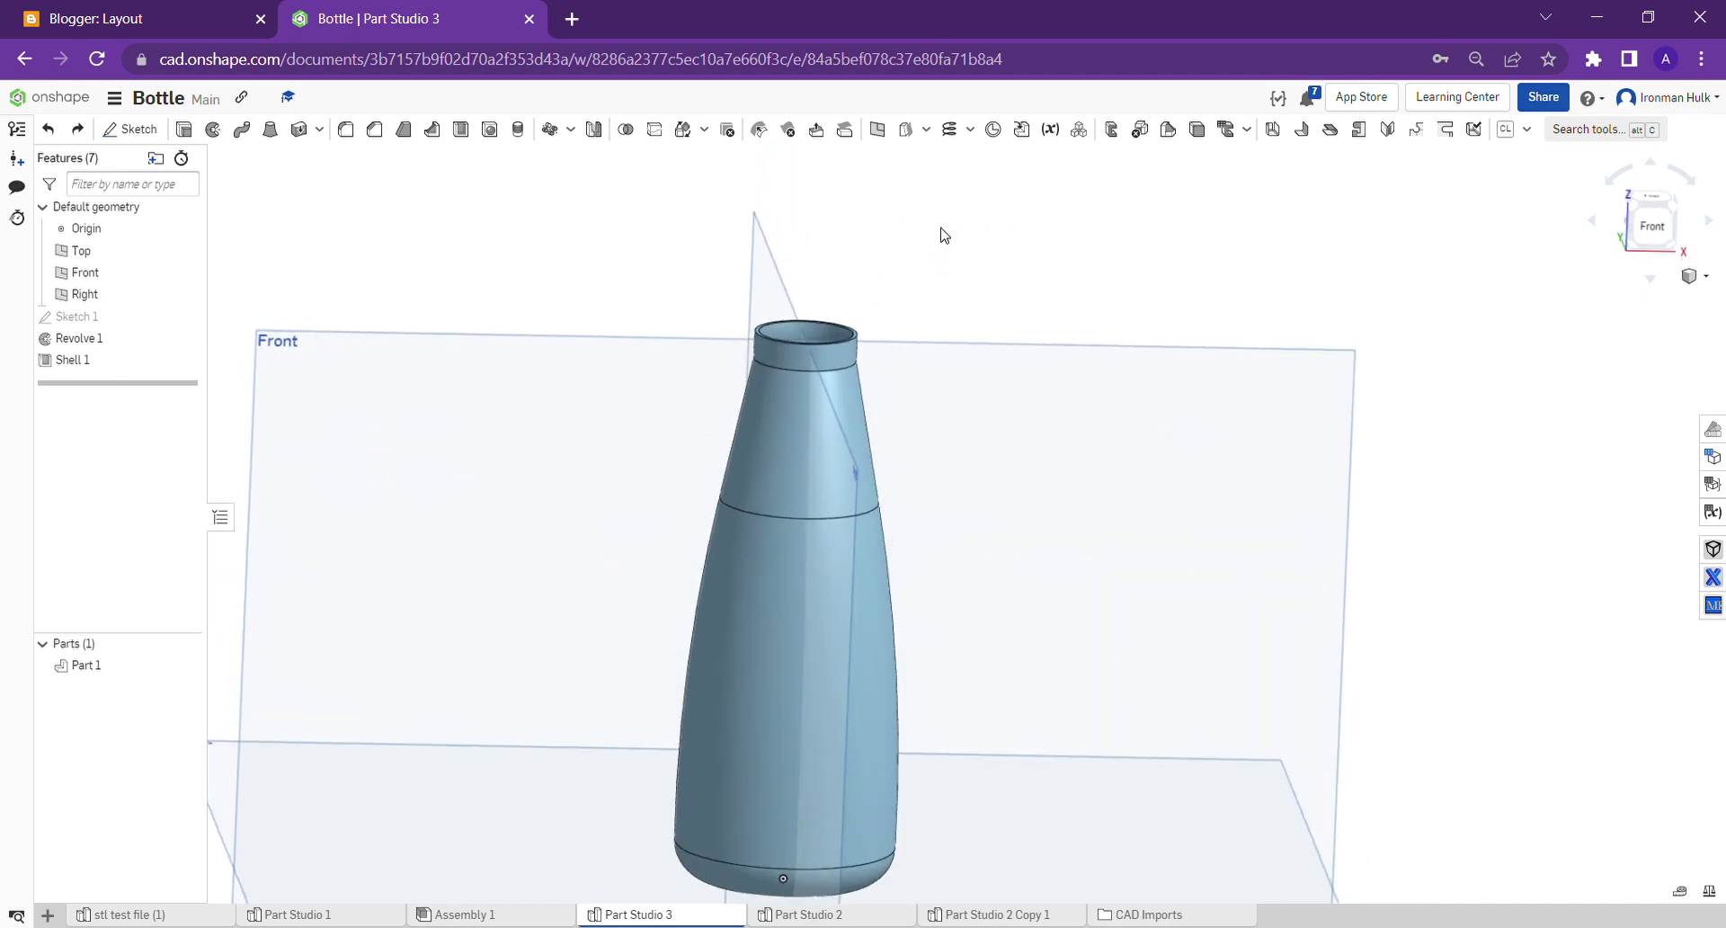
middle_drag(917, 293, 920, 223)
scroll(809, 239, up, 2)
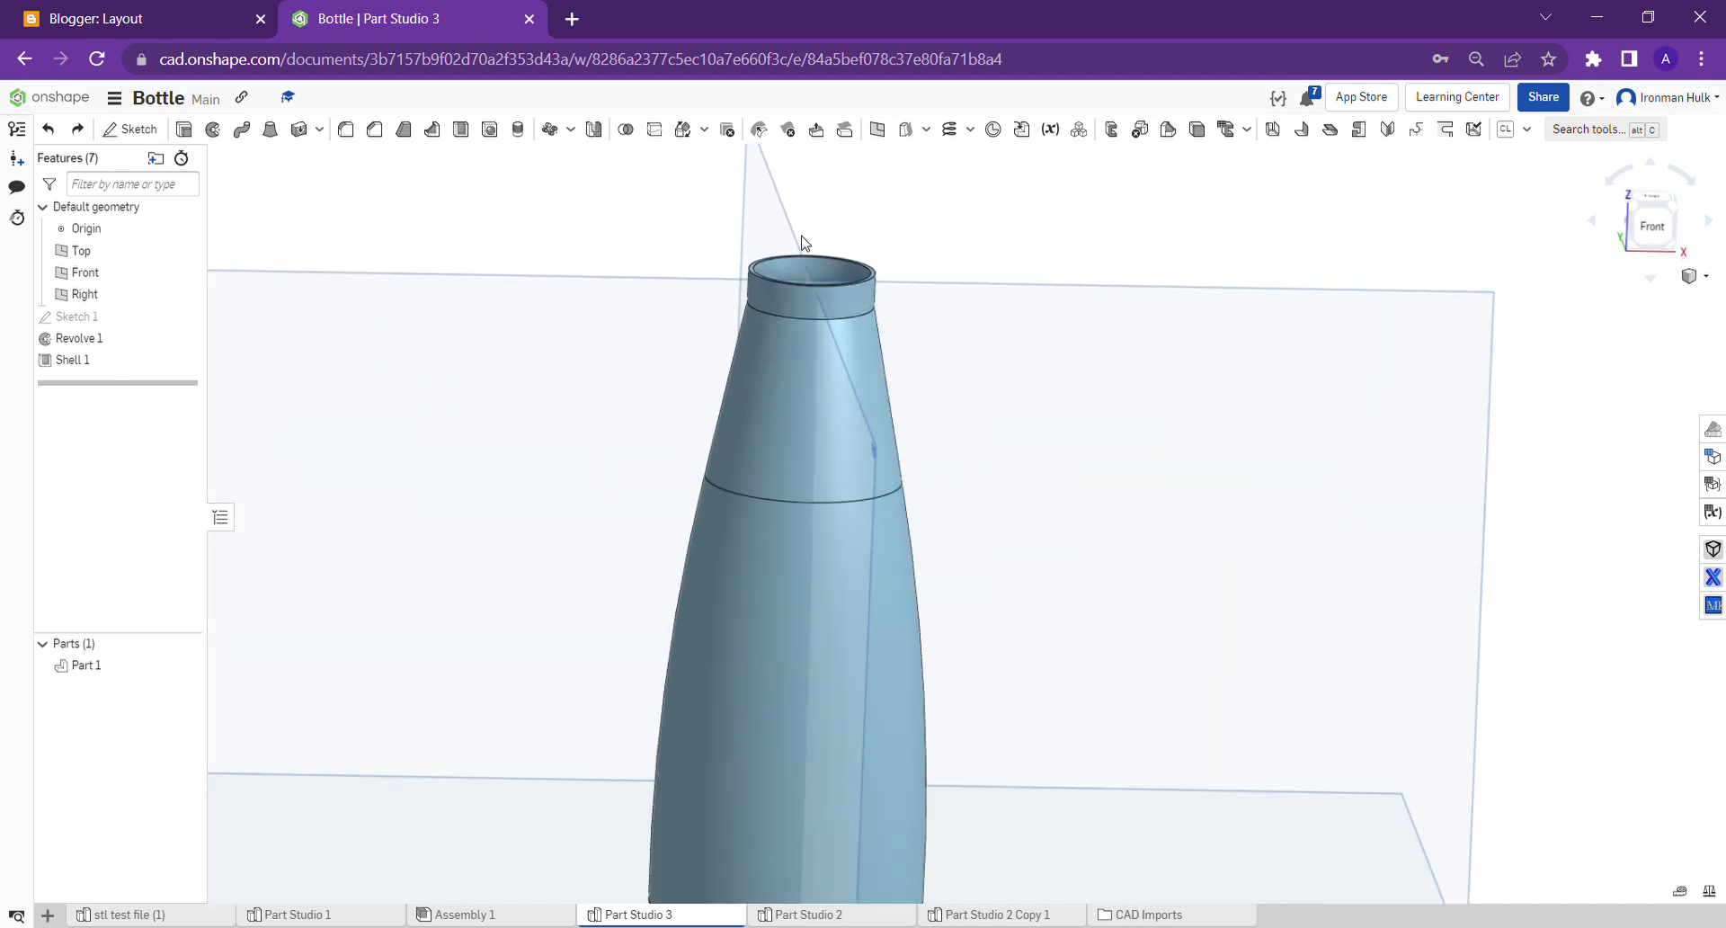
scroll(811, 256, down, 3)
right_drag(939, 272, 926, 216)
click(79, 131)
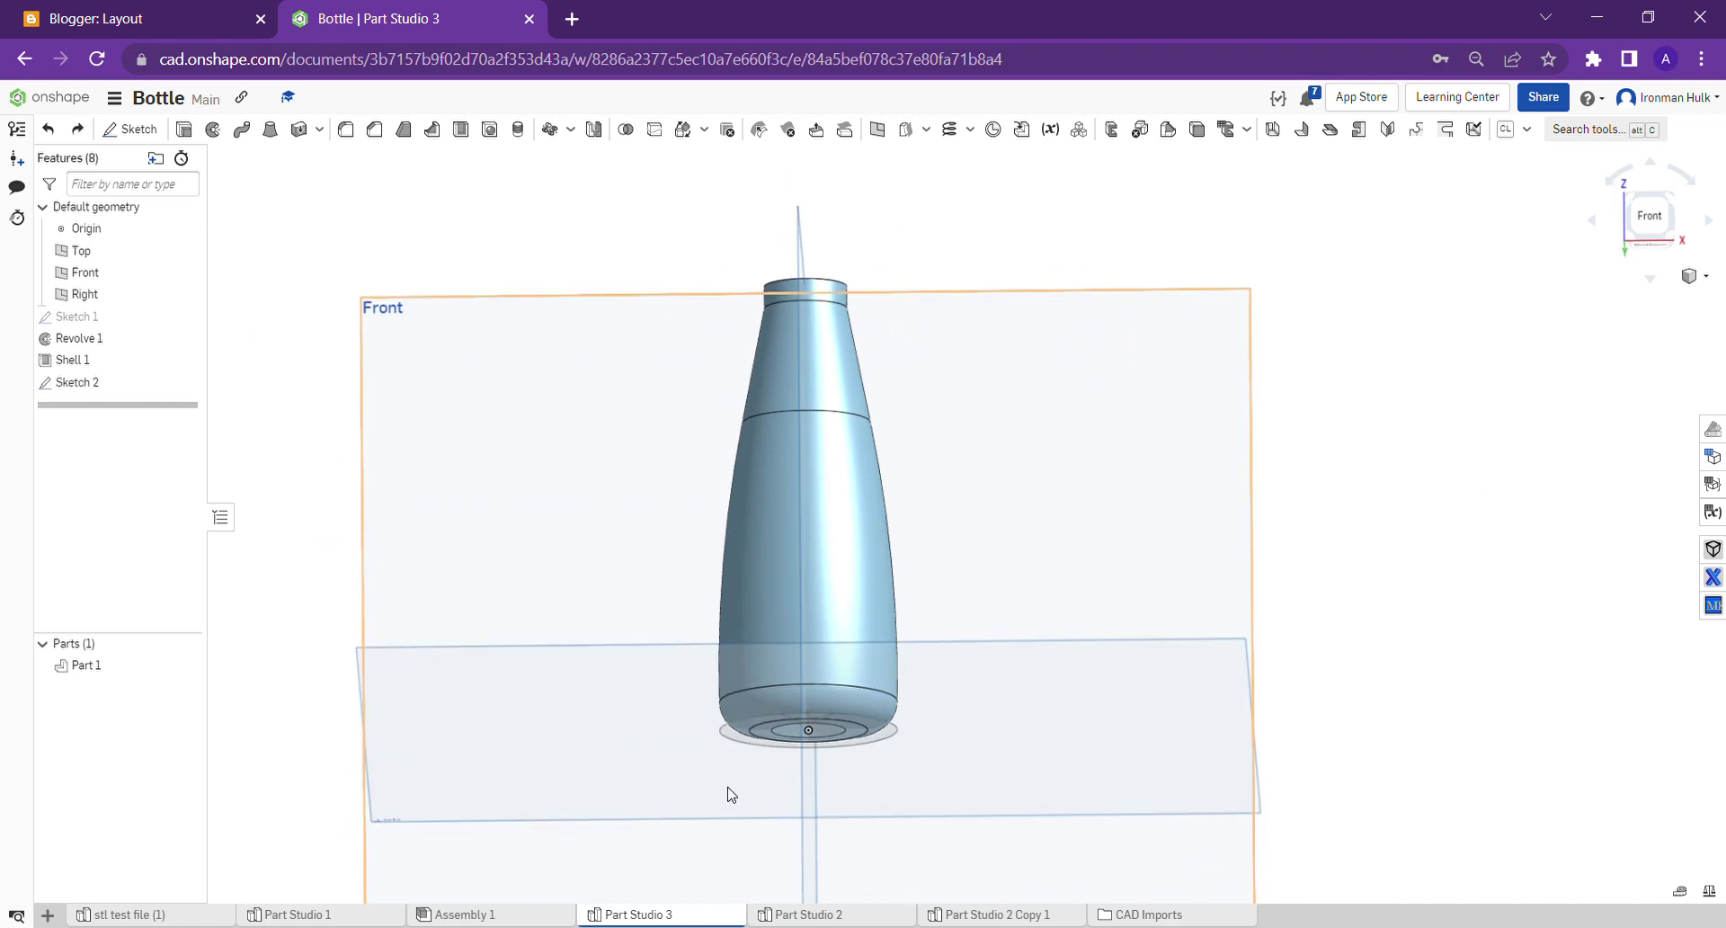
- Undo Shell 1 and redo Extrude 1, cutting the wedge recess into the bottle base
right_drag(746, 585, 858, 494)
scroll(789, 519, up, 3)
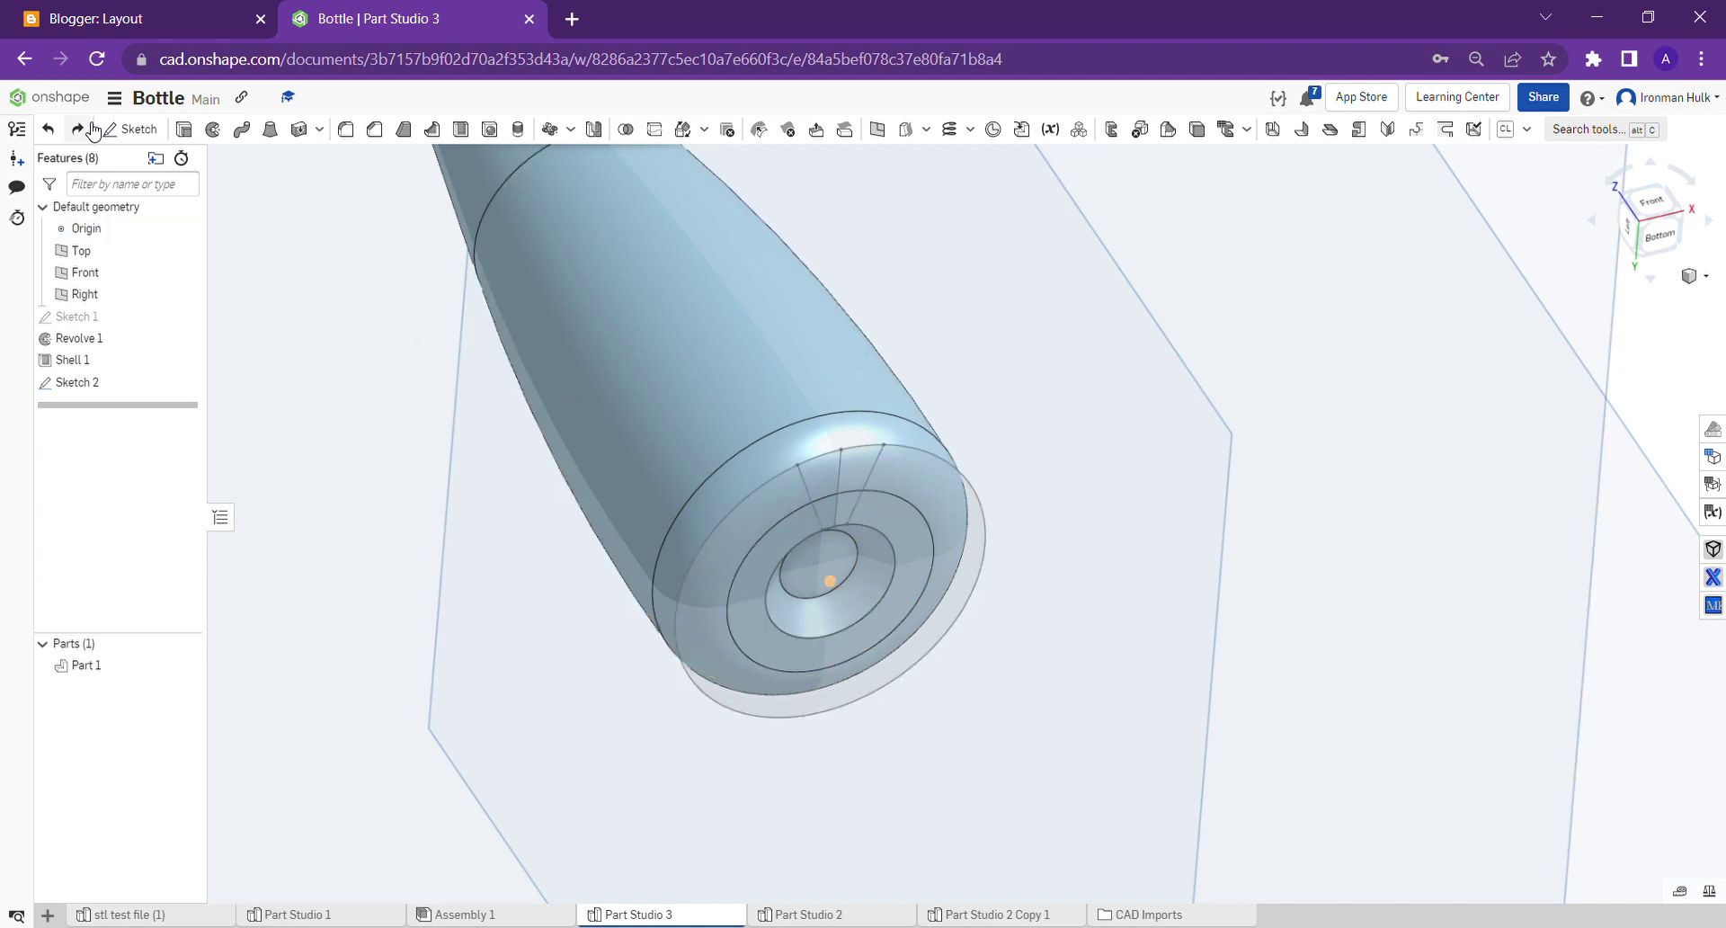
key(ctrl+z)
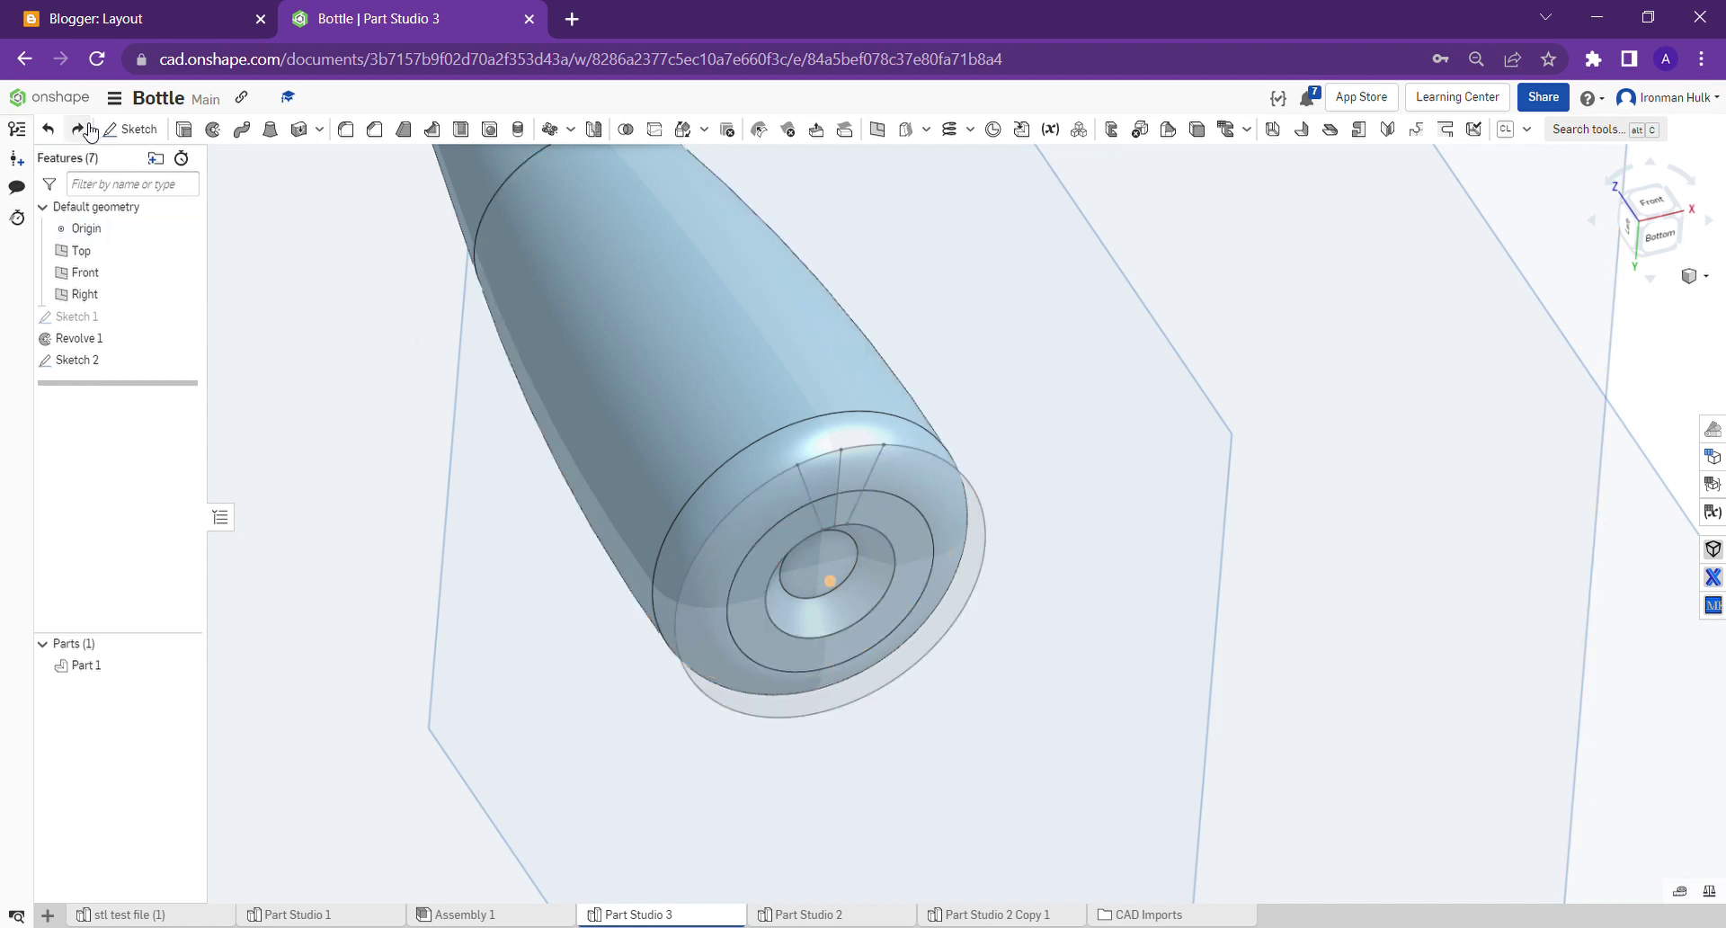
click(87, 129)
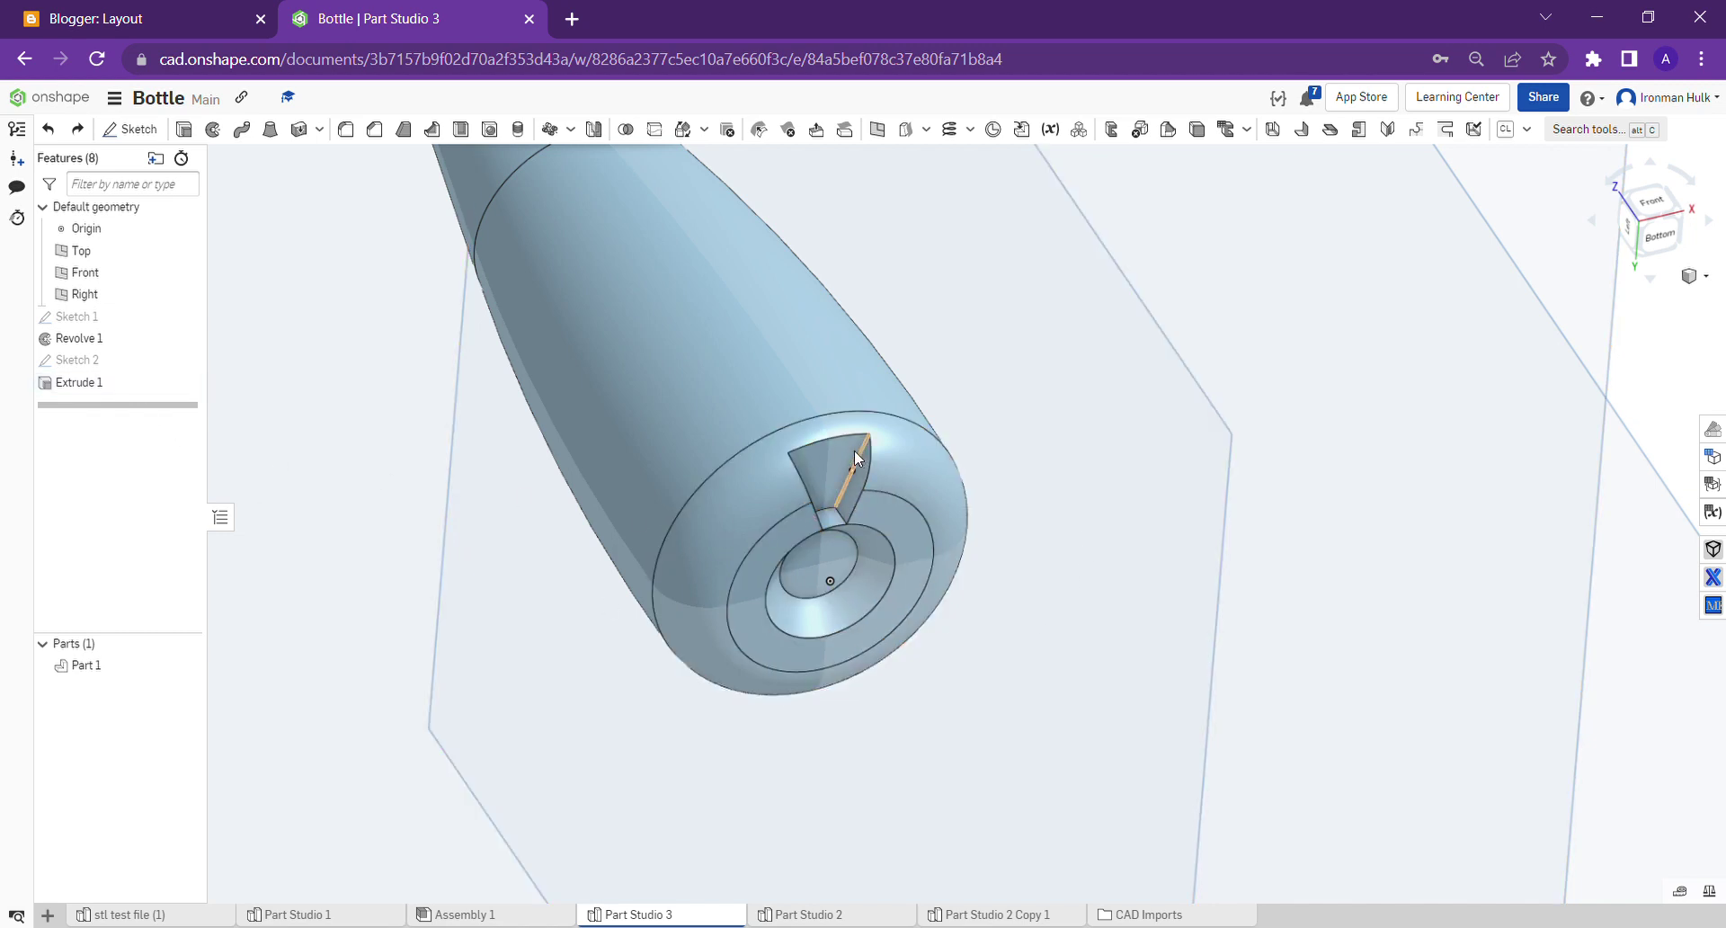
- Orbit and zoom to inspect the wedge-shaped notch on the bottle's ringed underside
mouse_move(849, 472)
right_down()
mouse_move(811, 493)
mouse_move(823, 466)
mouse_move(823, 498)
mouse_move(796, 422)
mouse_move(823, 530)
mouse_move(827, 473)
mouse_move(825, 490)
right_up()
scroll(797, 423, down, 5)
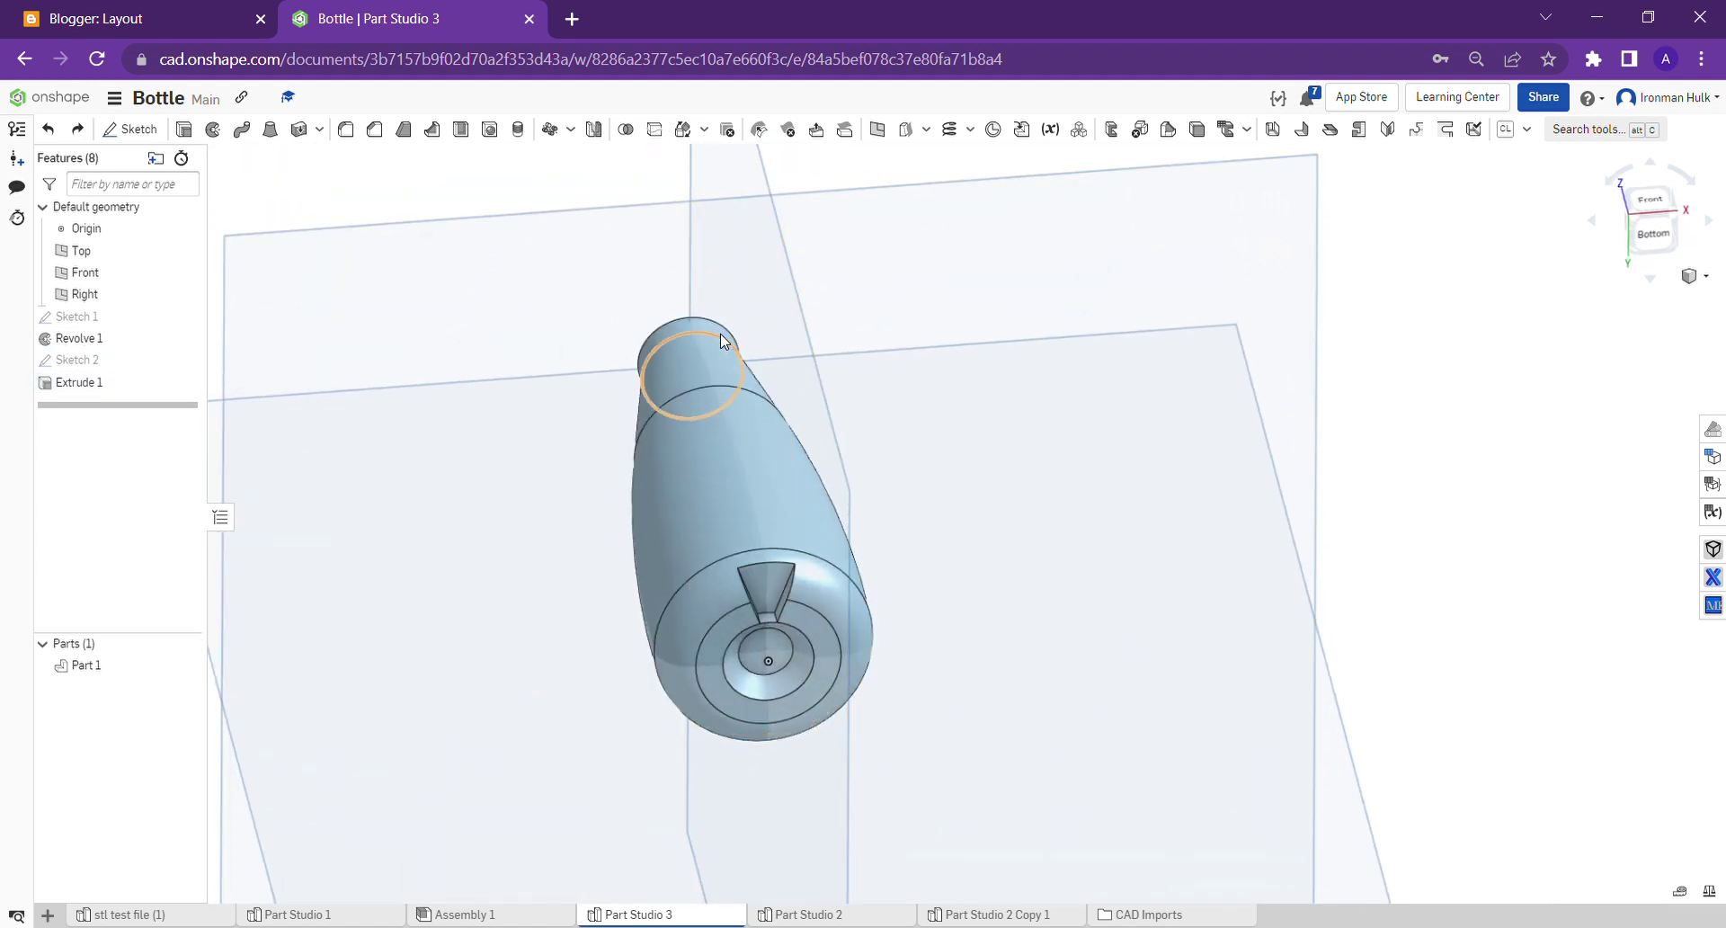
scroll(702, 323, up, 2)
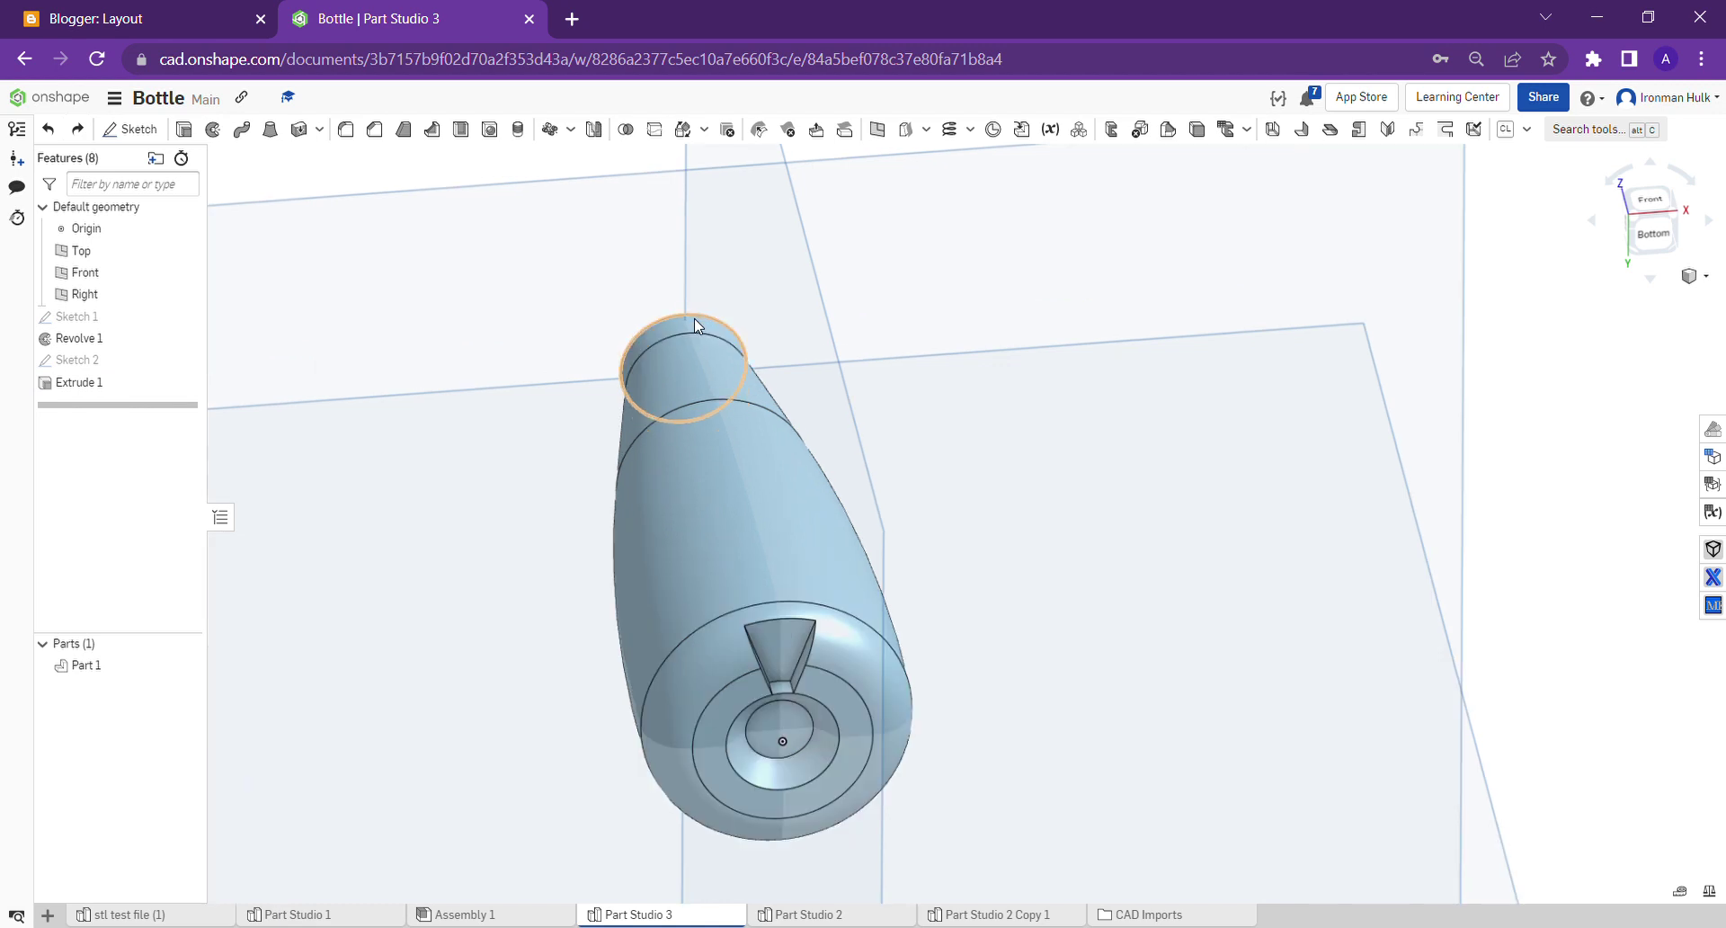
right_drag(697, 323, 720, 411)
scroll(672, 296, down, 2)
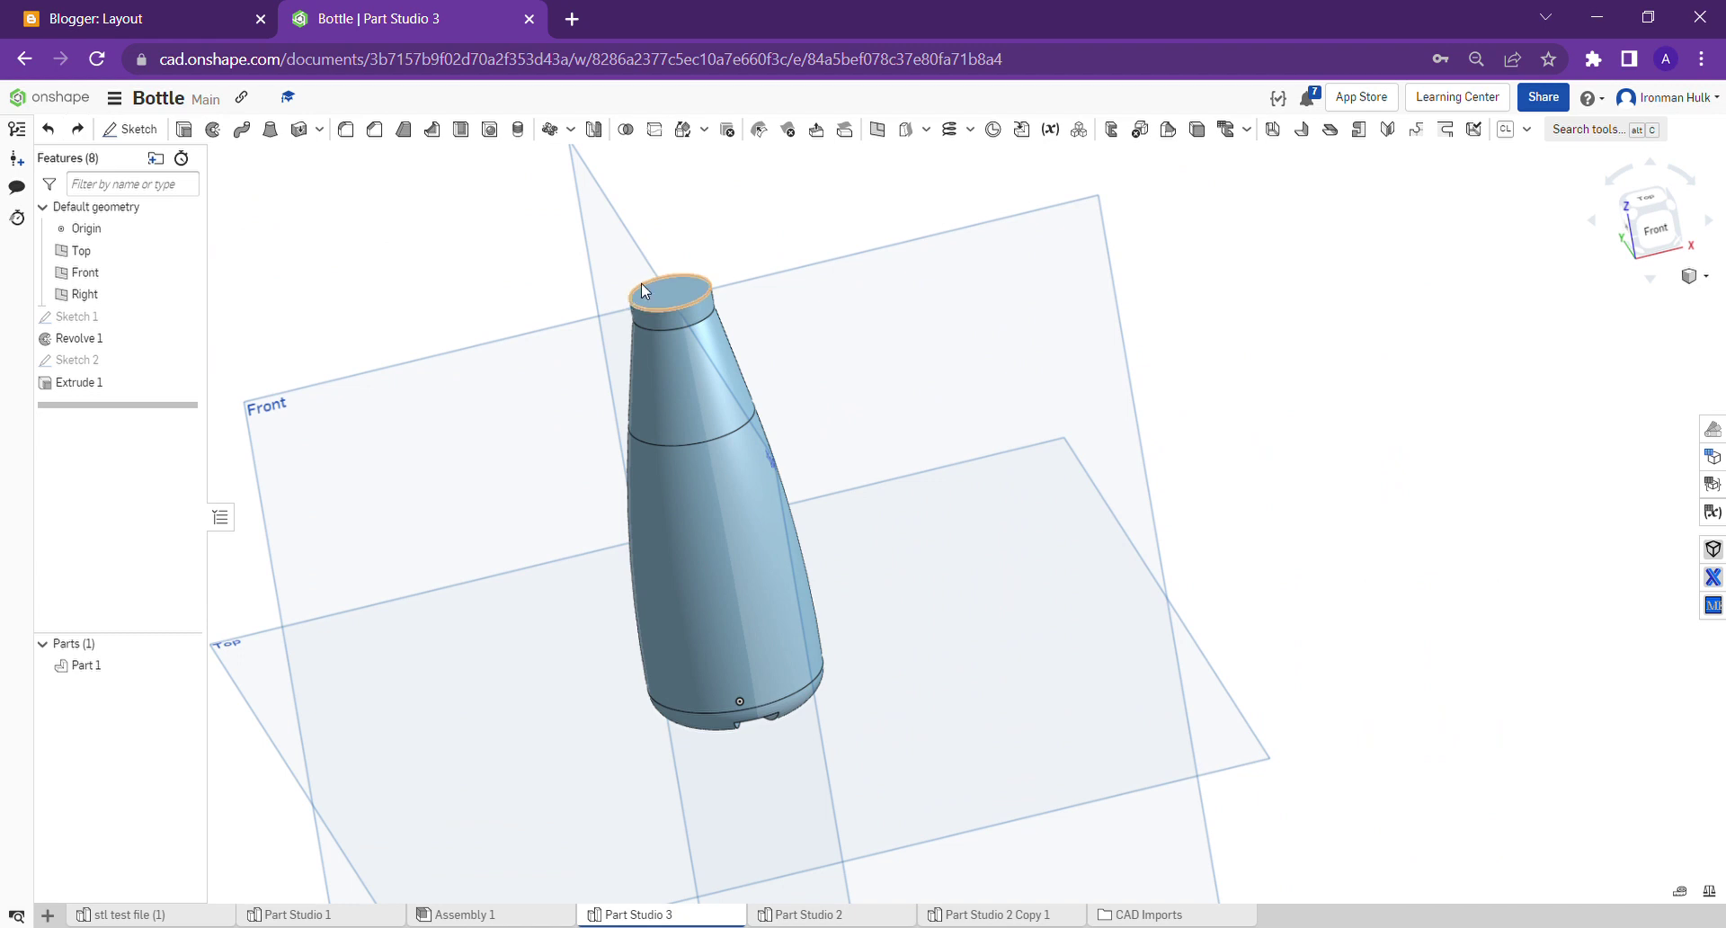
right_drag(661, 283, 672, 311)
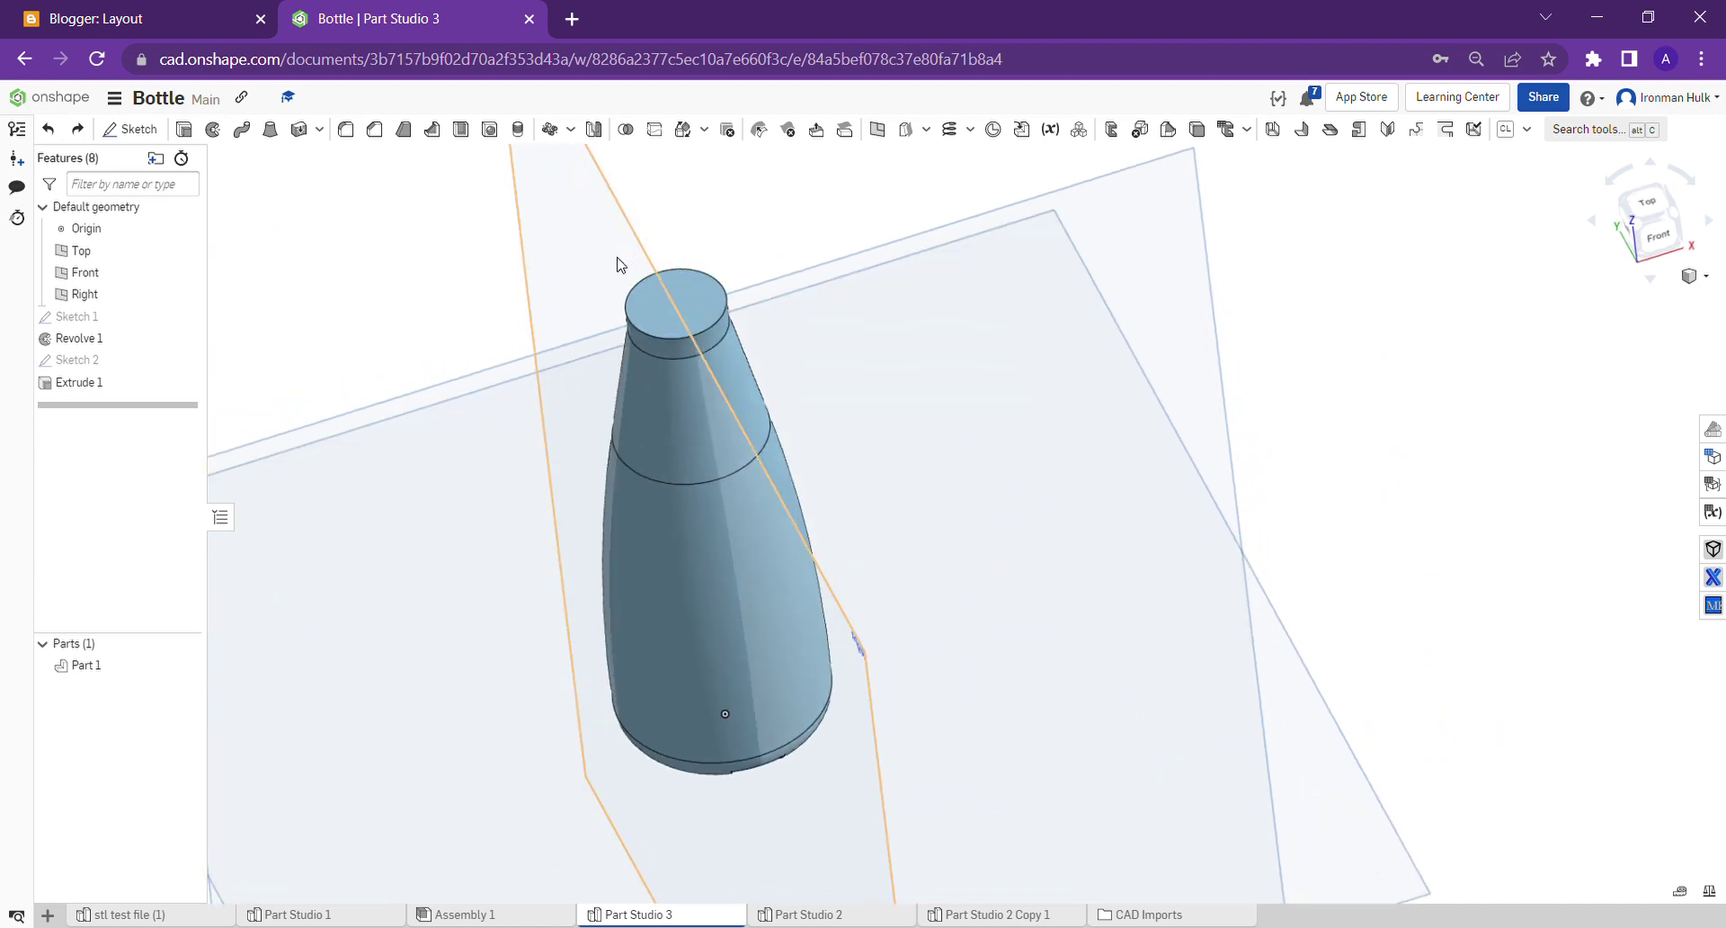
right_drag(746, 471, 759, 363)
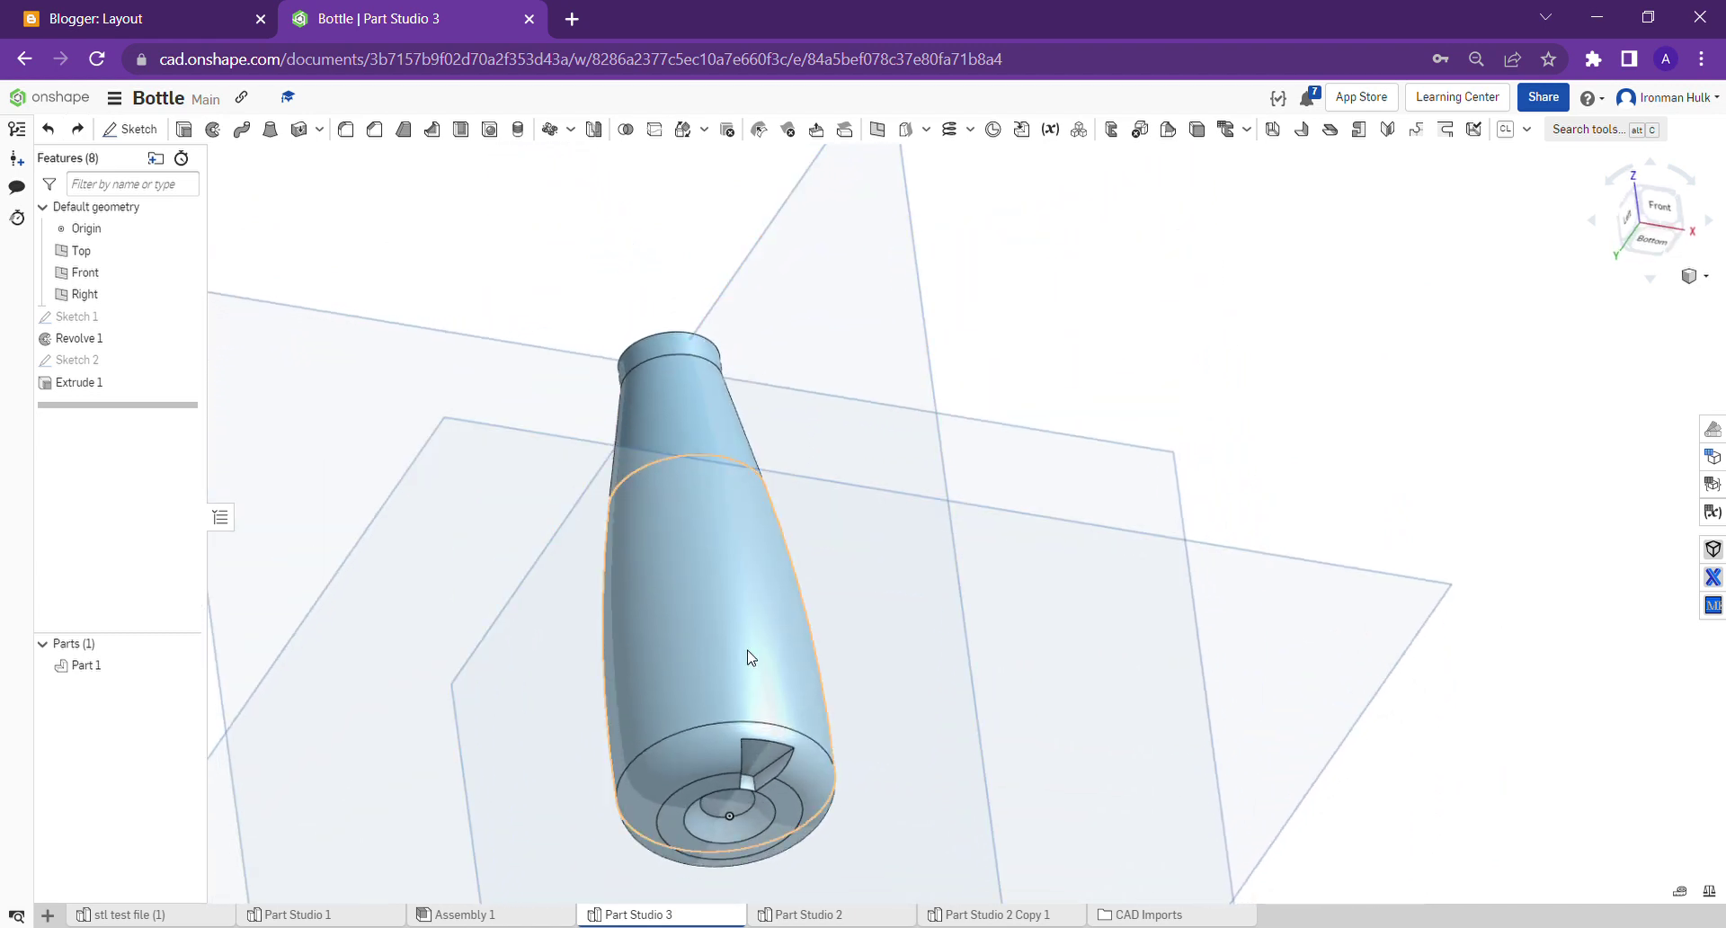
right_drag(747, 654, 775, 407)
scroll(789, 580, up, 4)
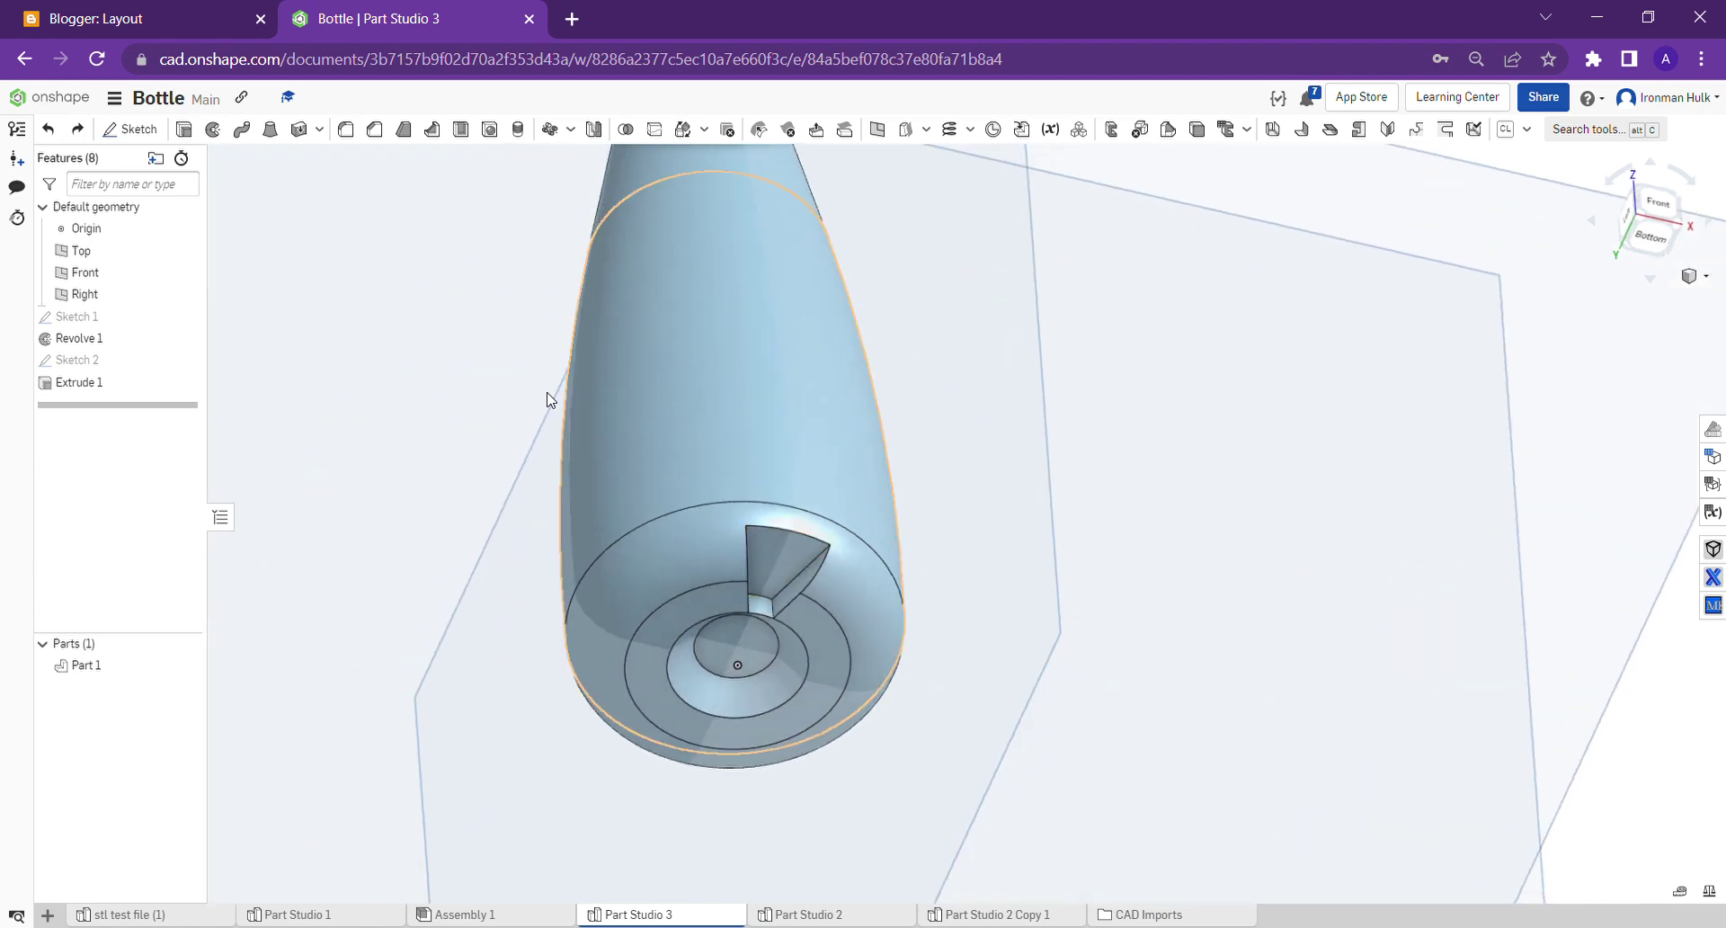
- Redo Fillet 1 to round the wedge recess edges, viewing the base from the side
click(83, 132)
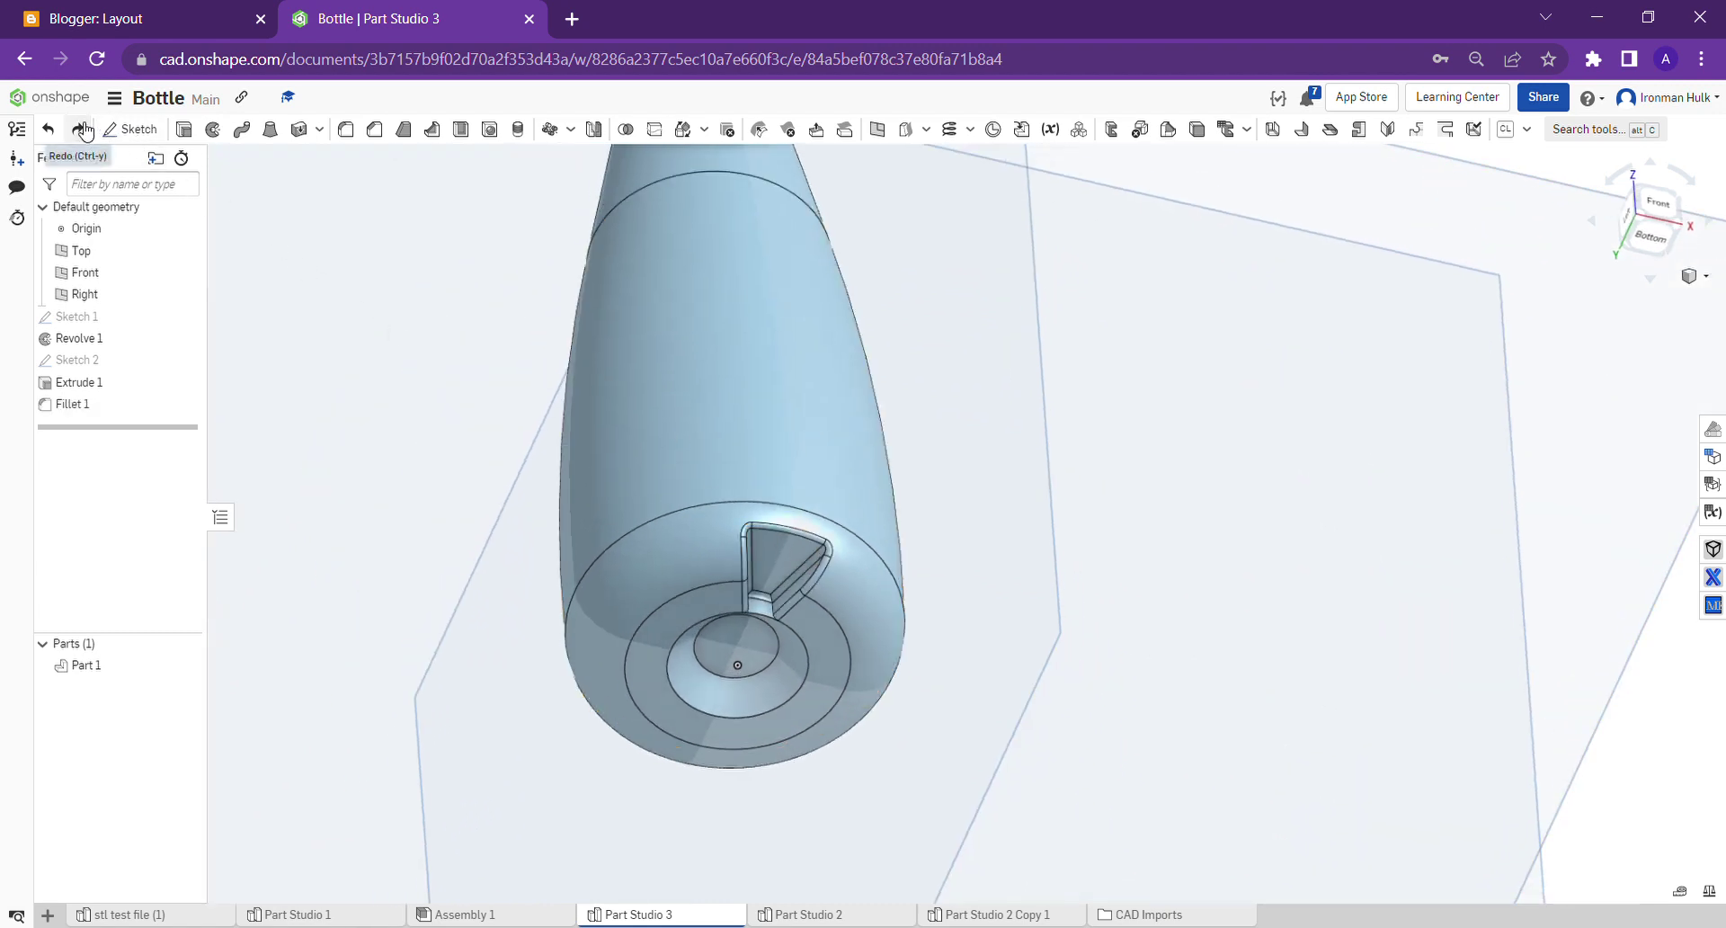
scroll(743, 585, up, 3)
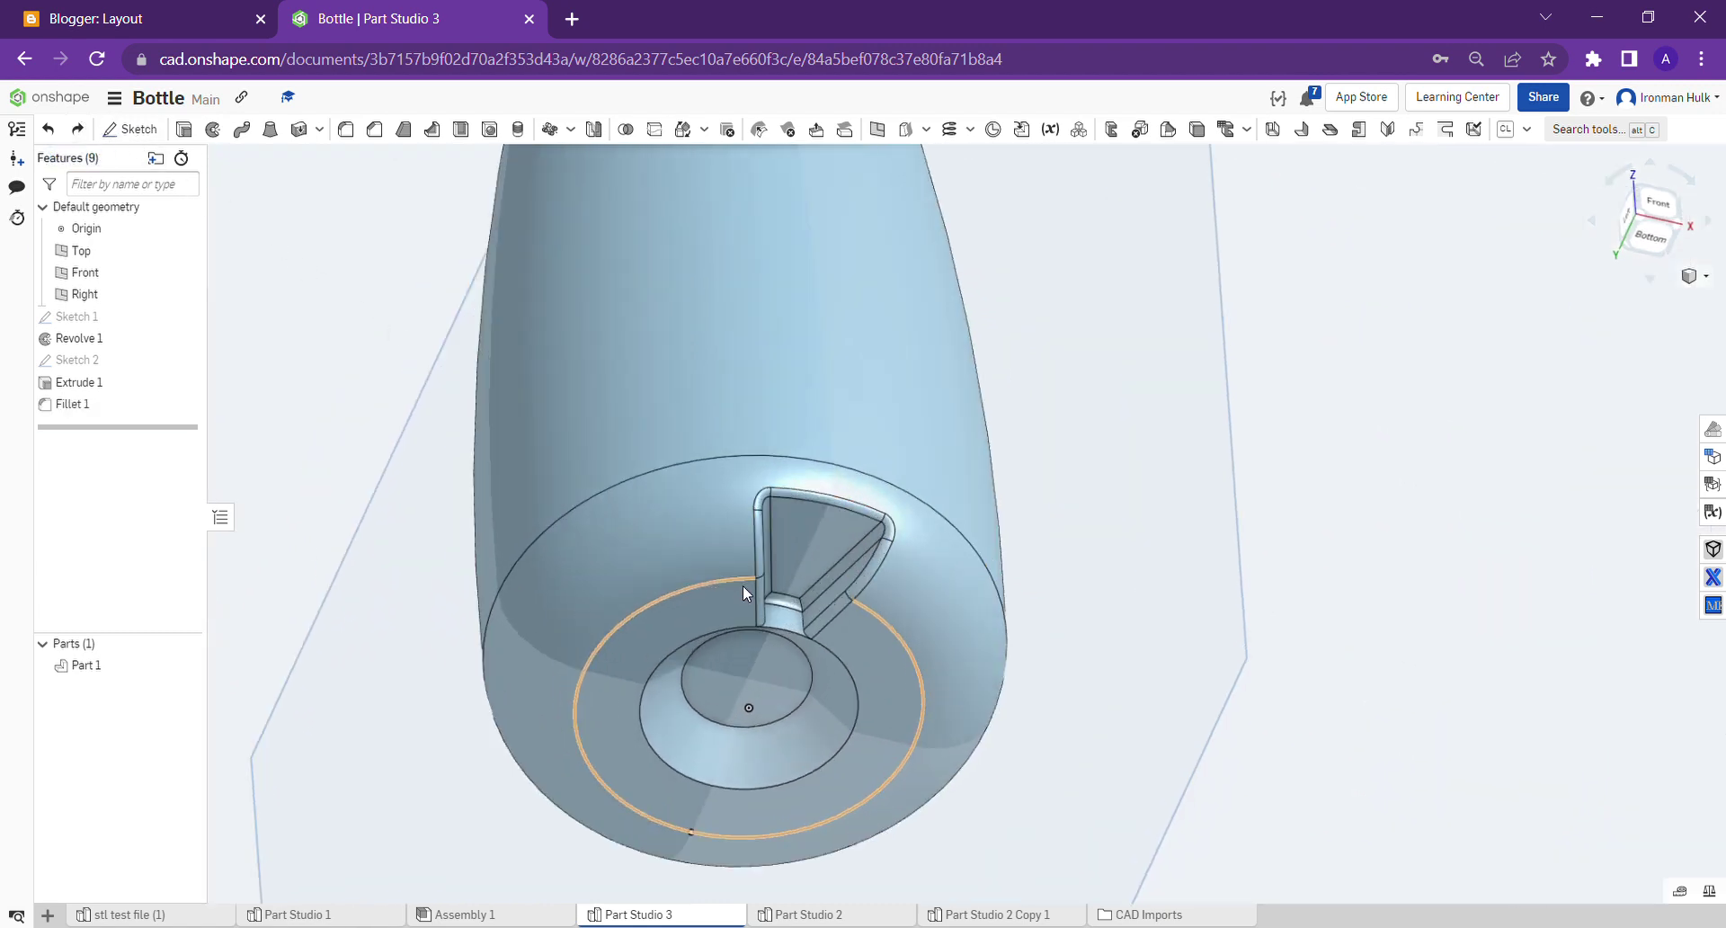
right_drag(743, 585, 813, 552)
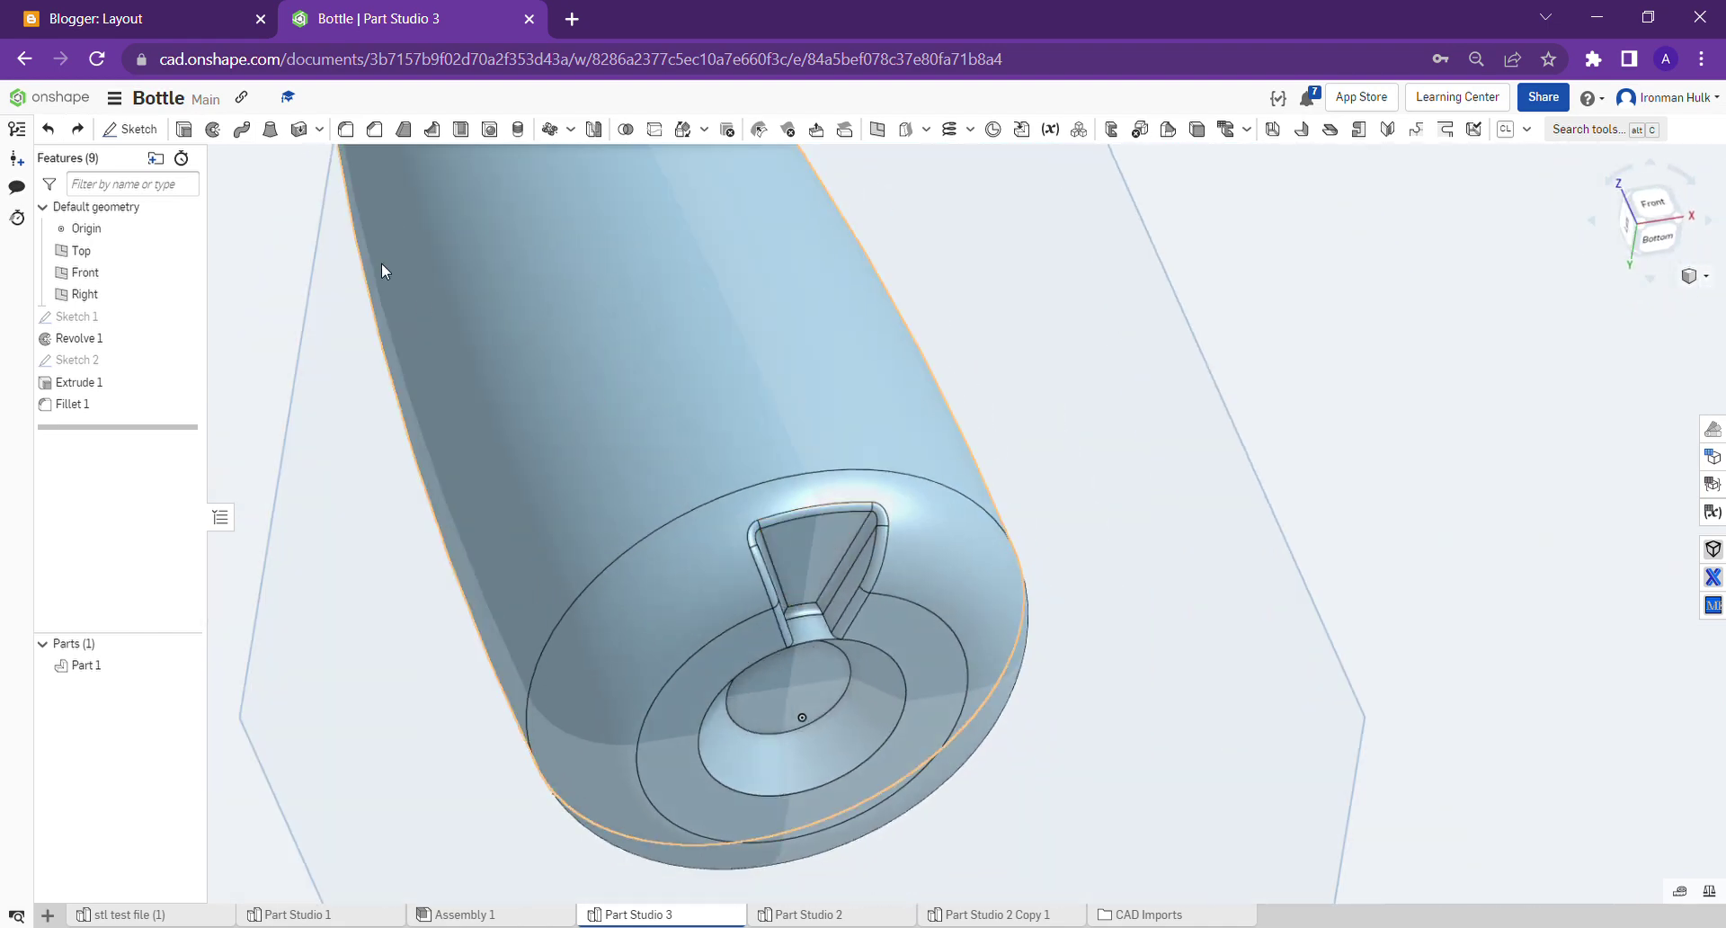
- Drop Fillet 2 and redo Circular pattern 1, repeating the recess six times around the base
click(92, 132)
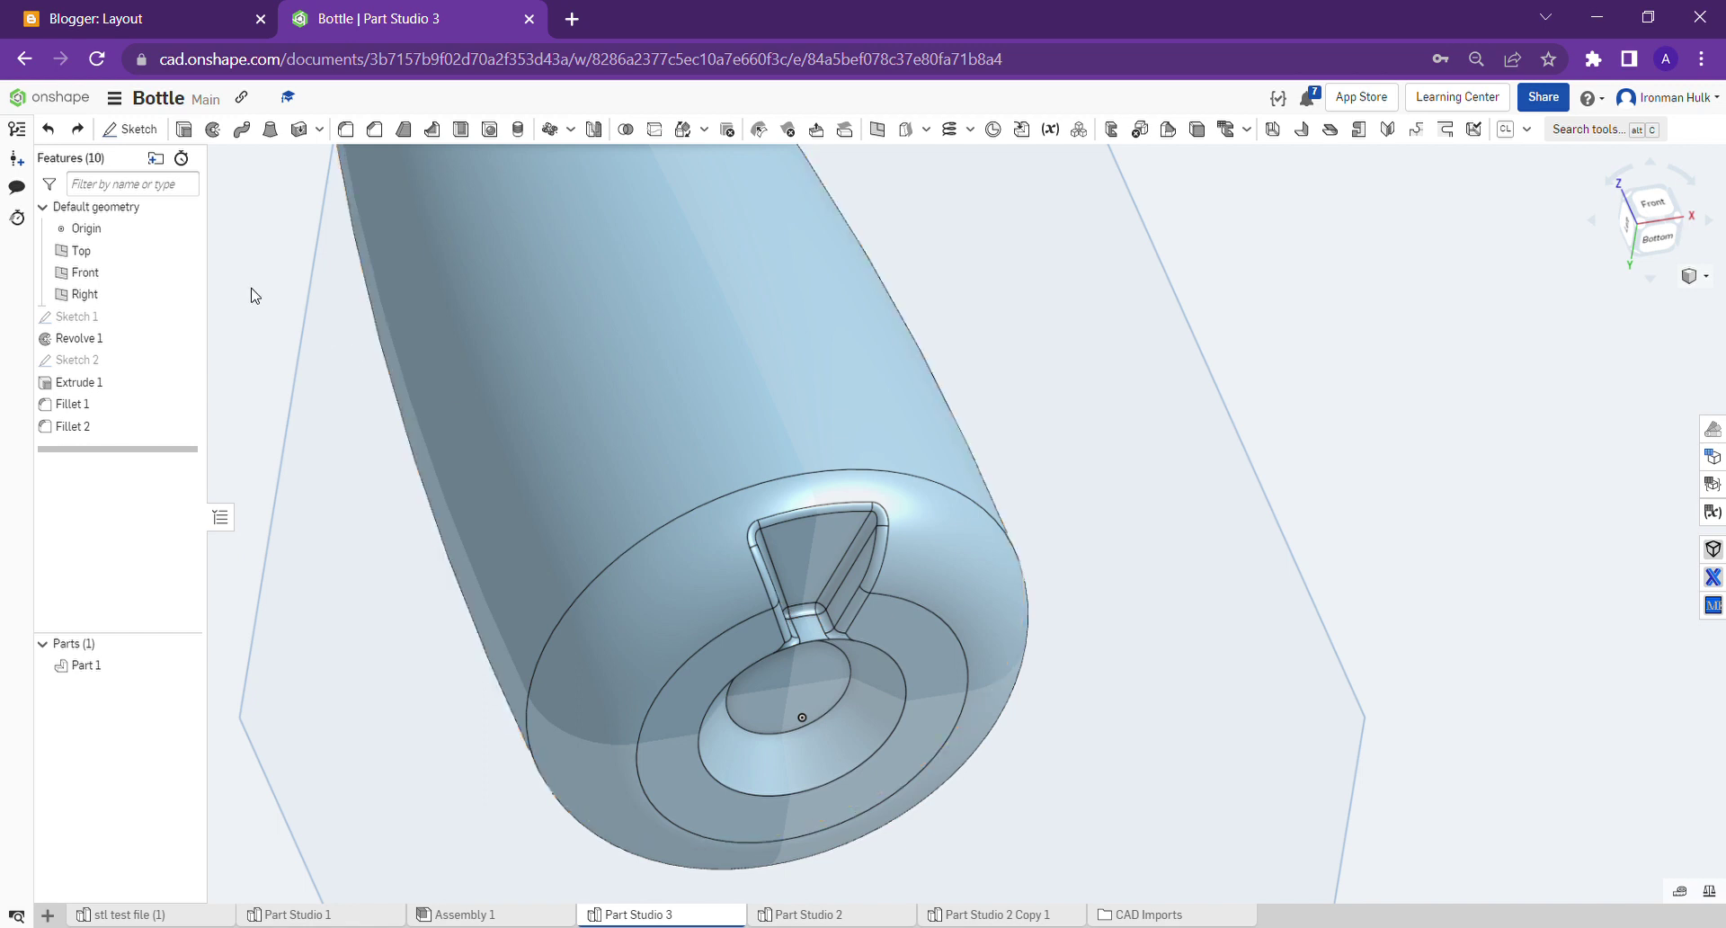
click(78, 129)
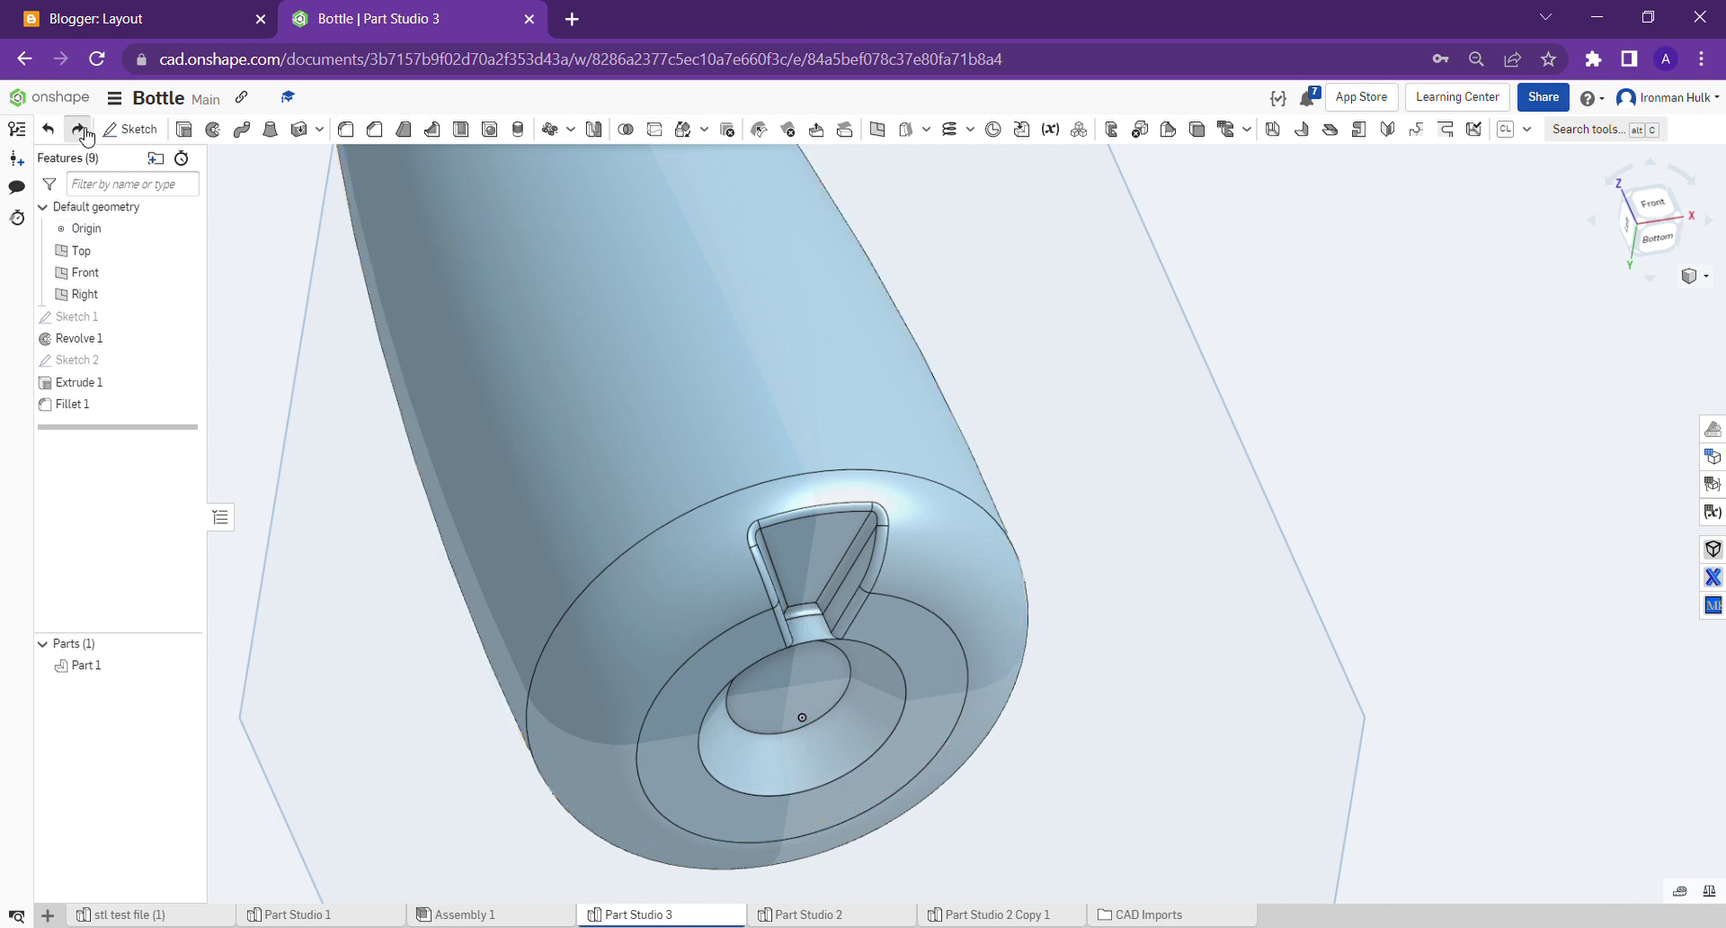
click(80, 131)
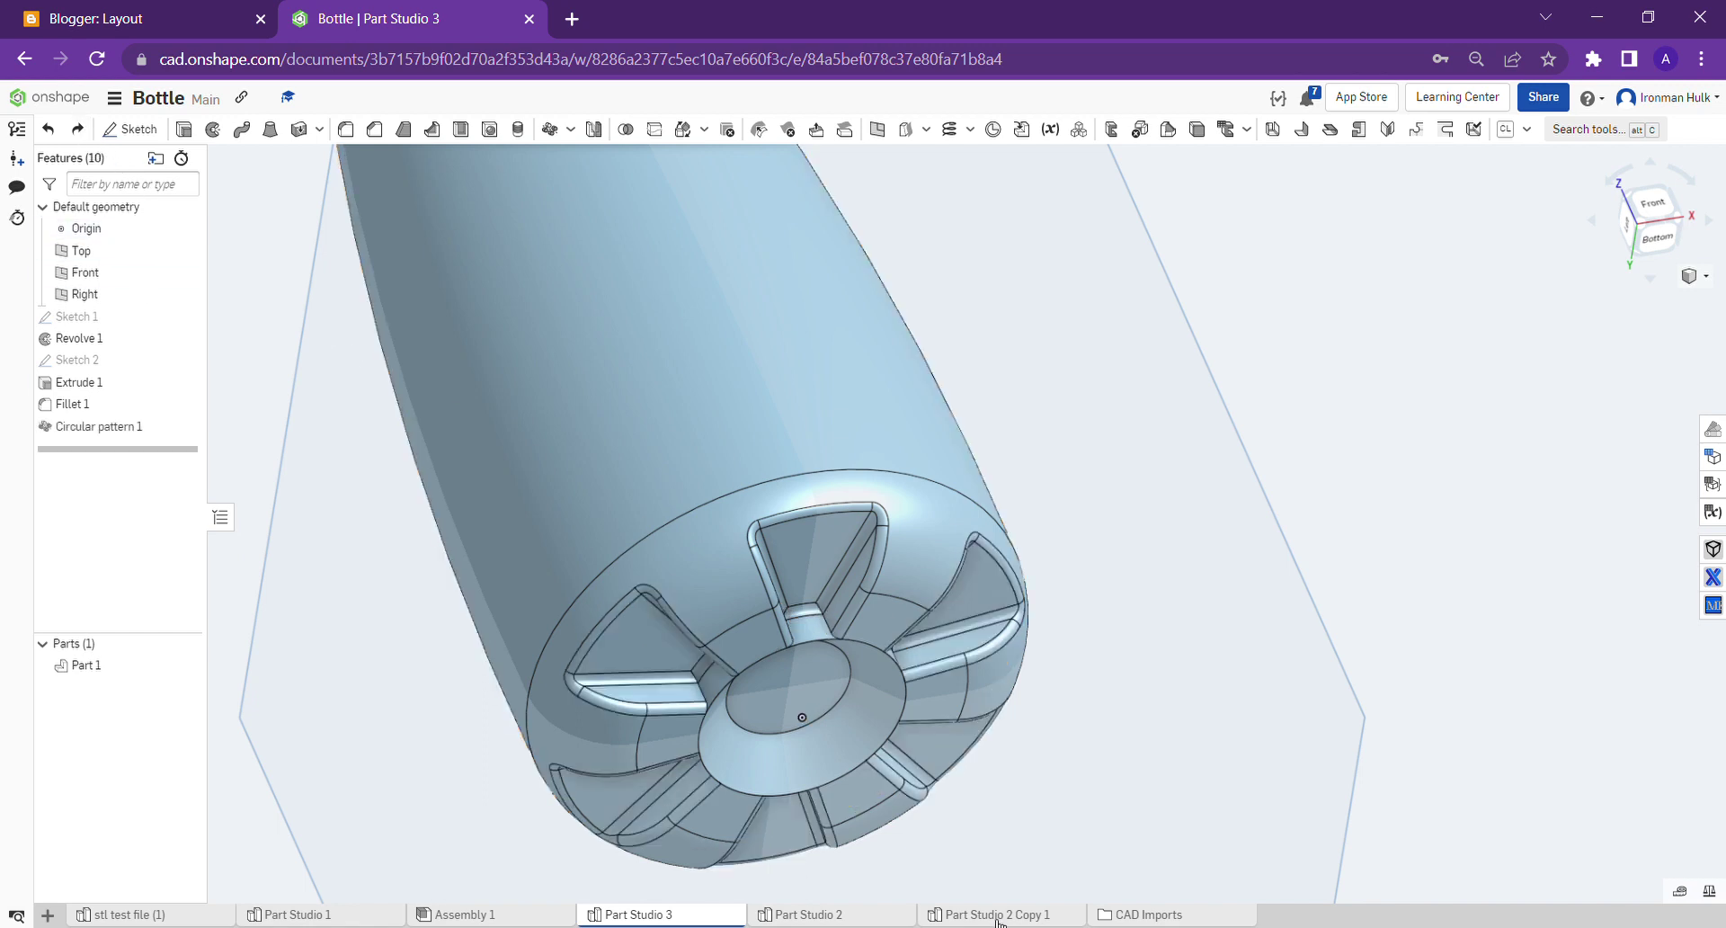
mouse_move(998, 921)
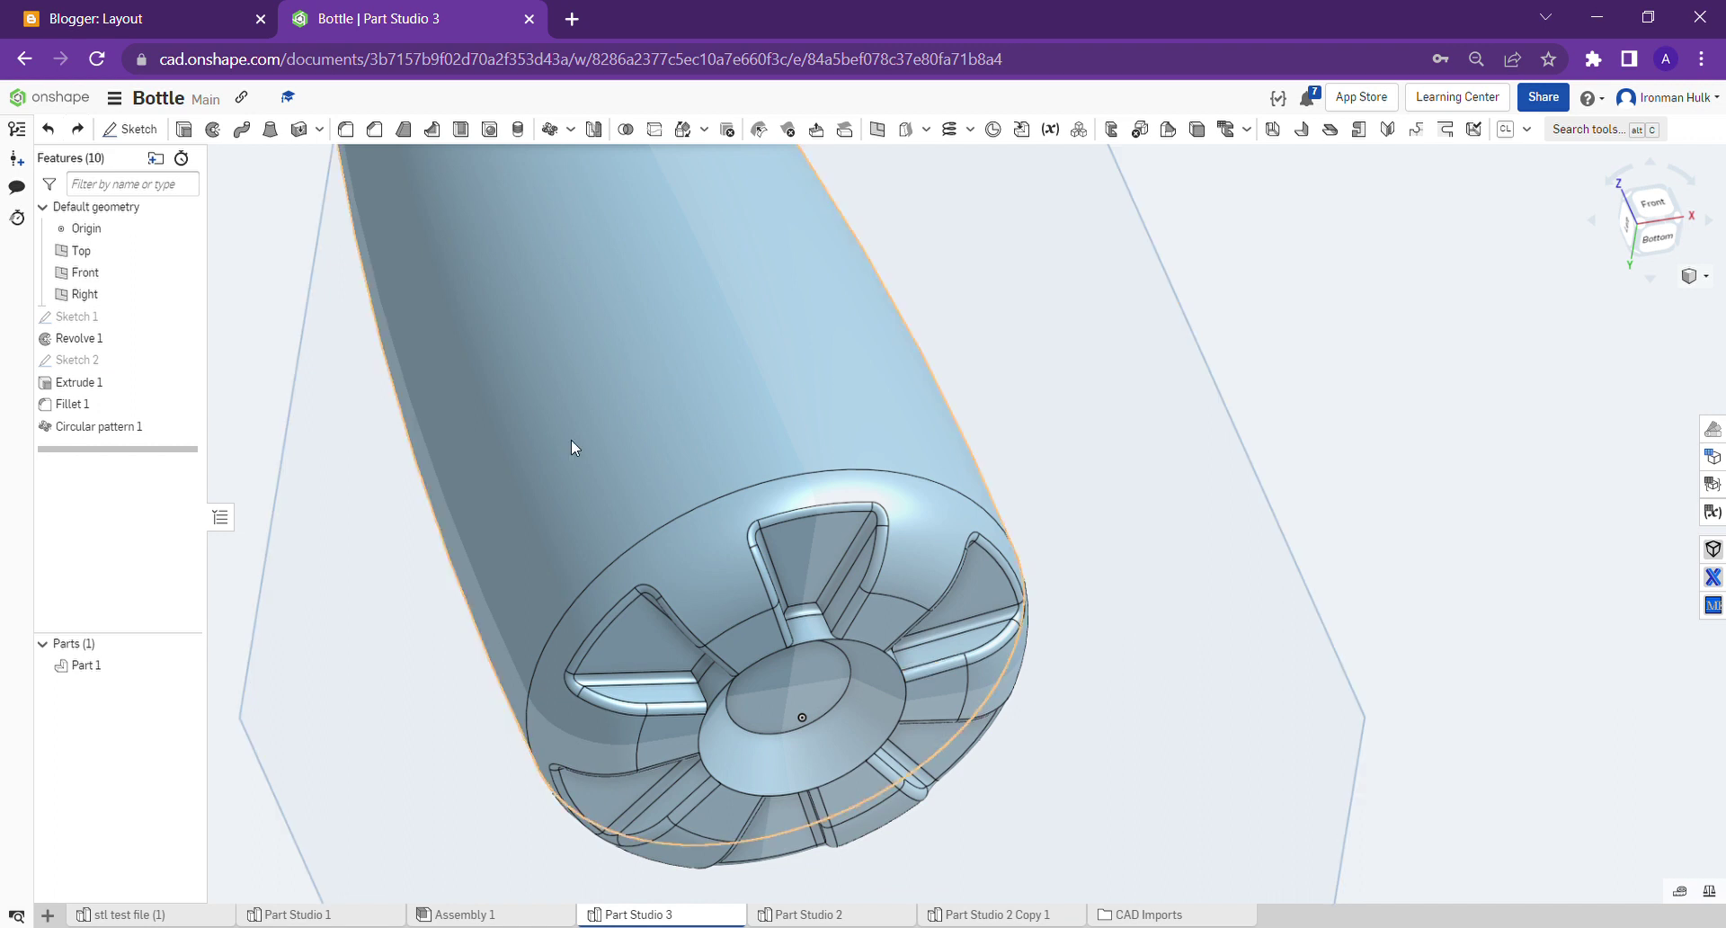
right_click(146, 430)
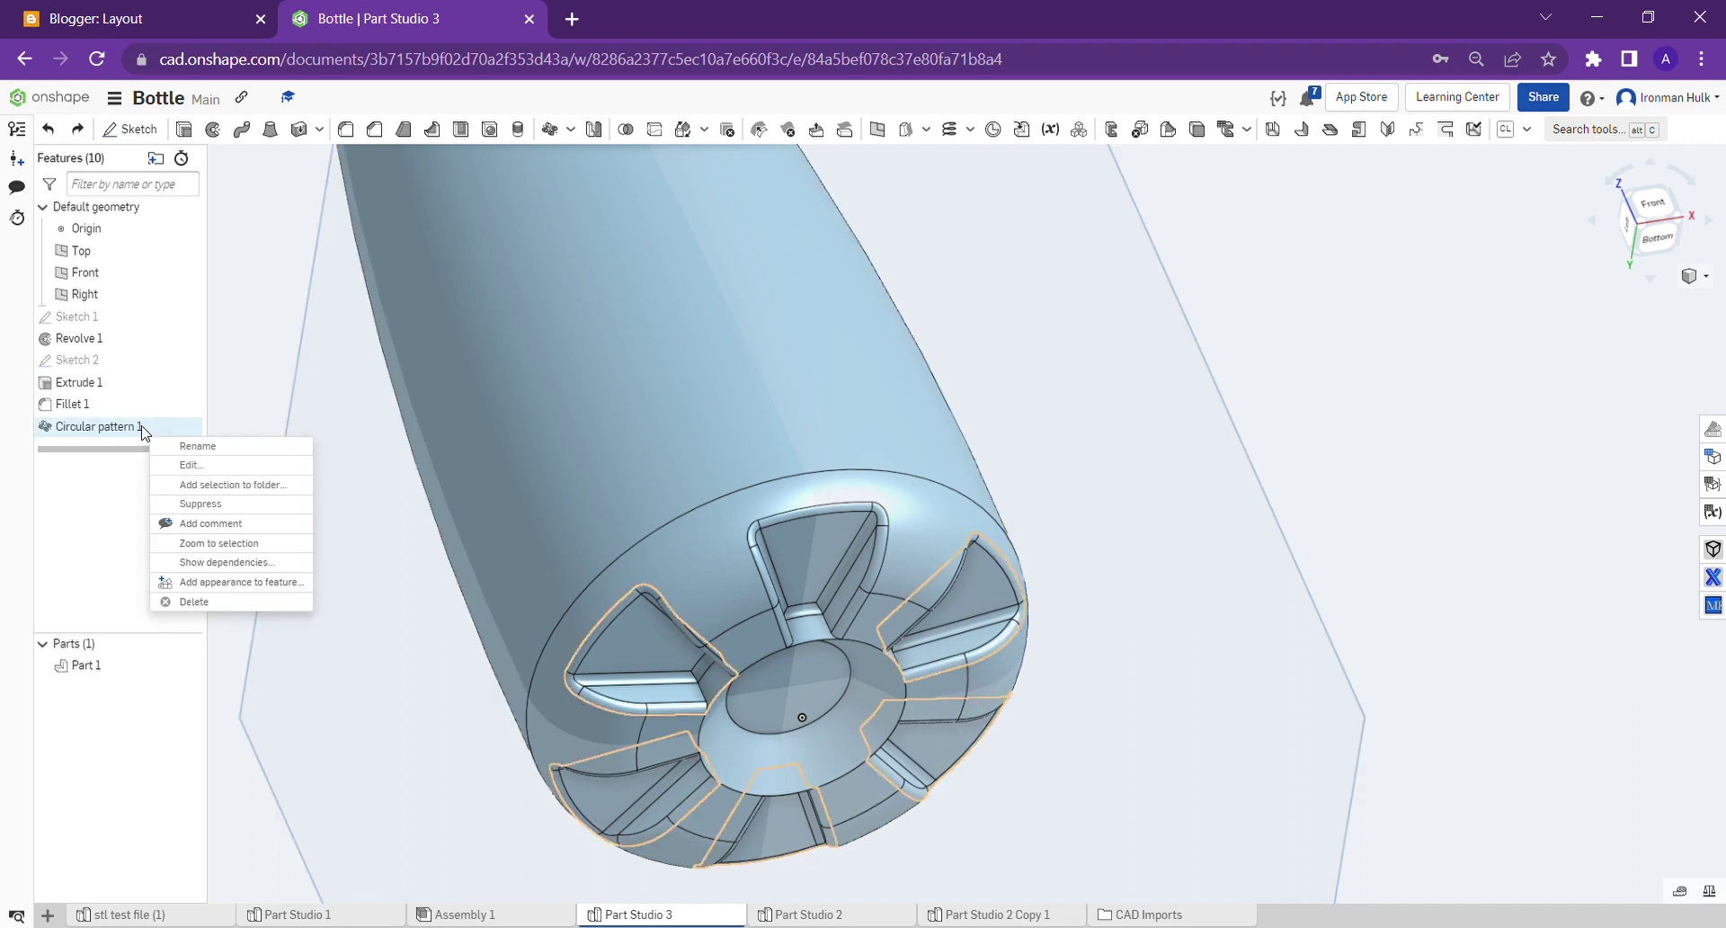
click(189, 466)
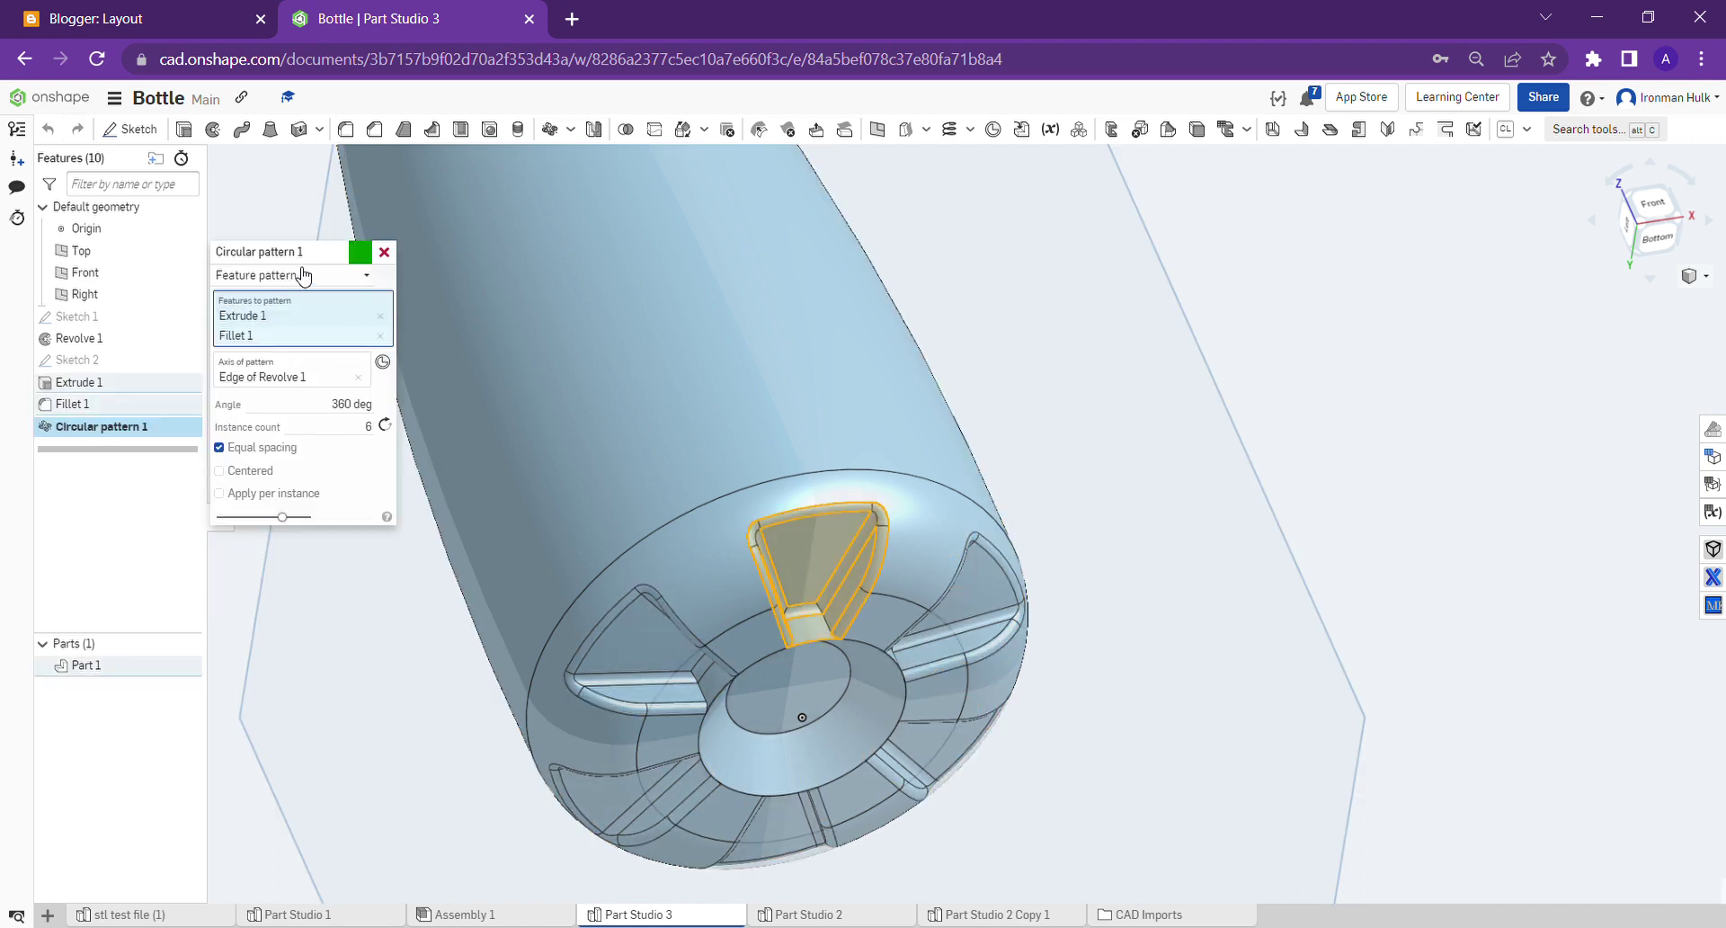
click(299, 274)
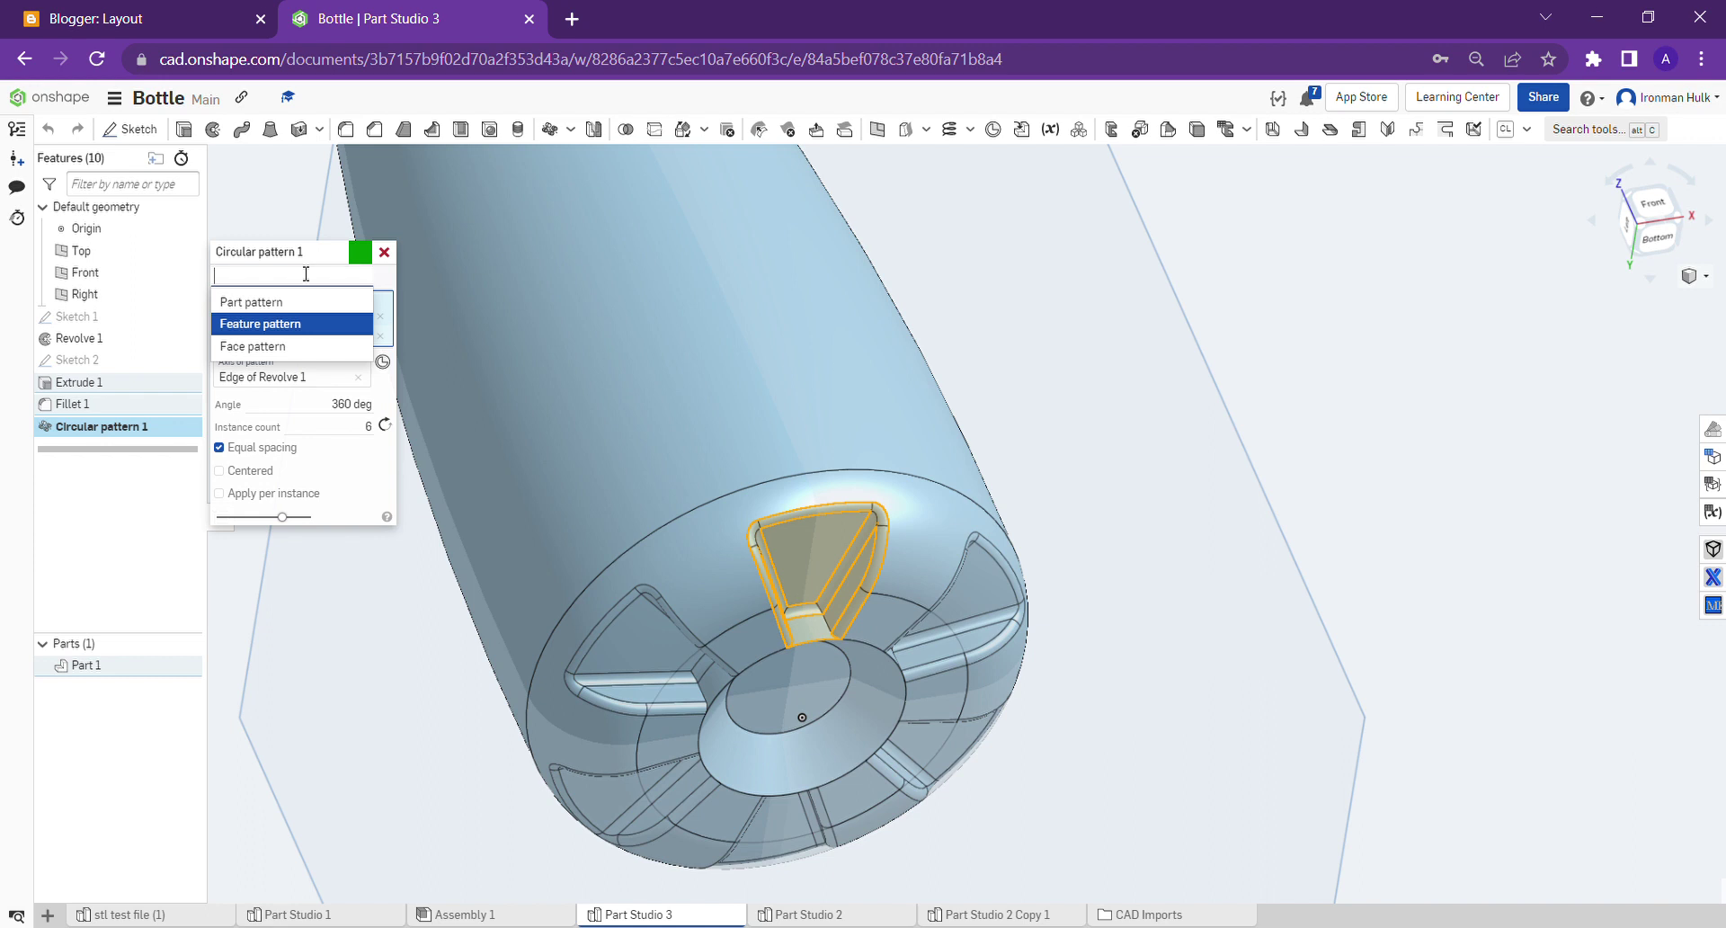
click(295, 326)
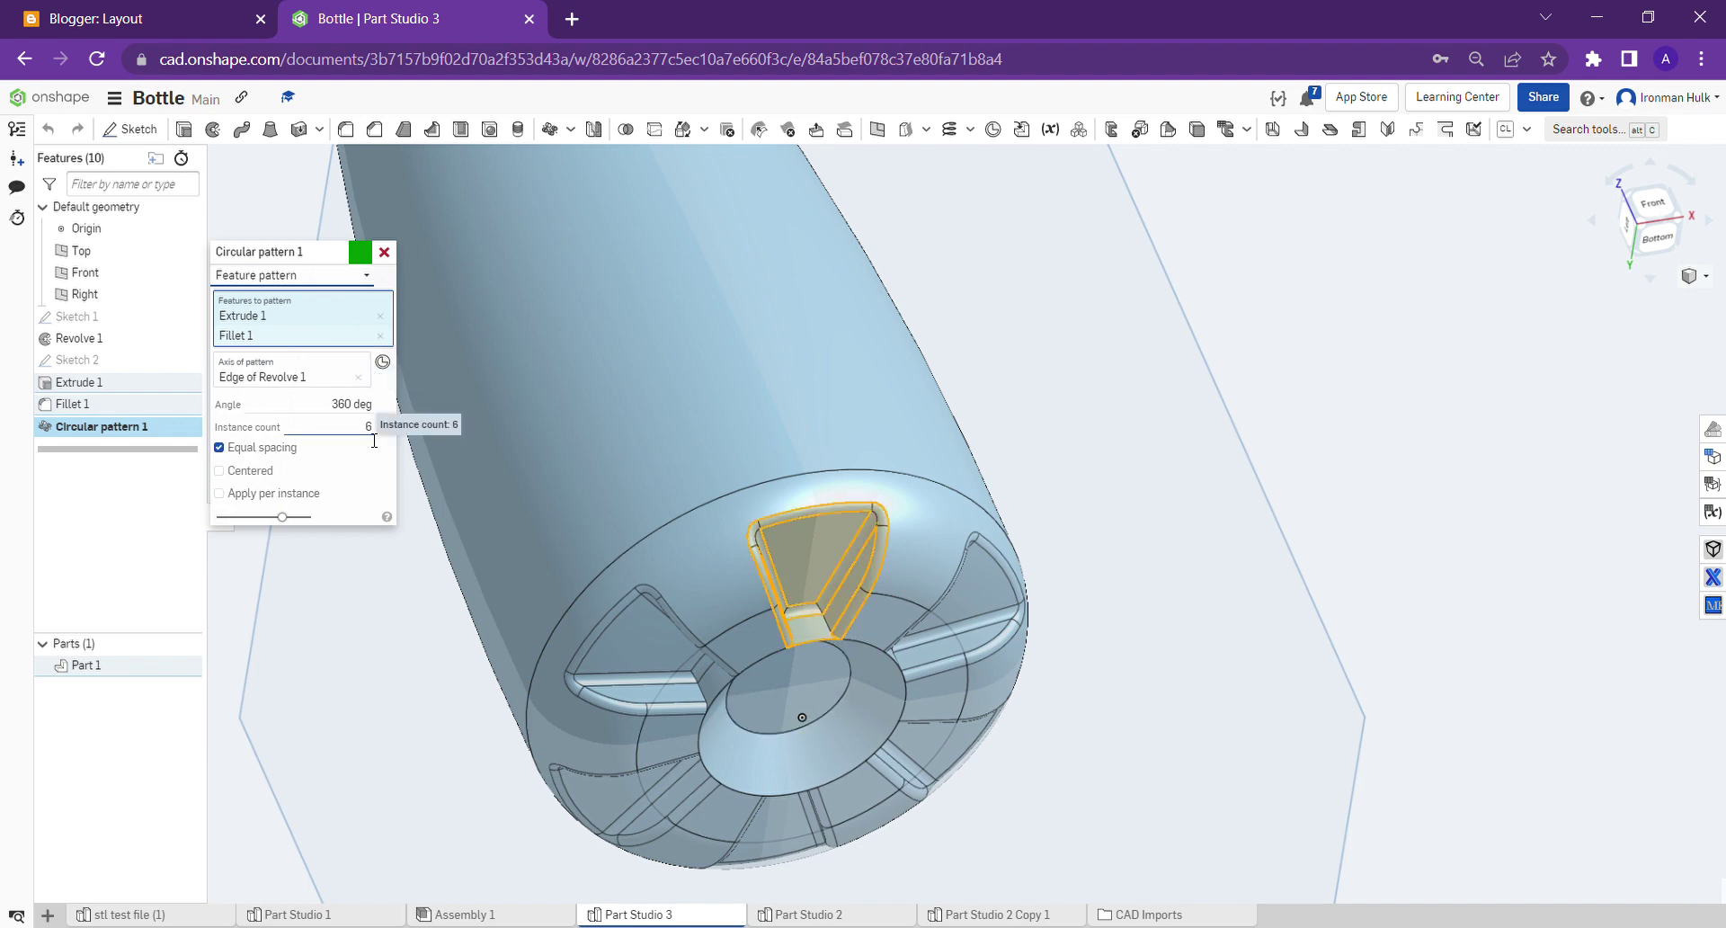
click(362, 252)
- Redo Shell 1 and look down the open neck at the patterned base recesses
click(81, 129)
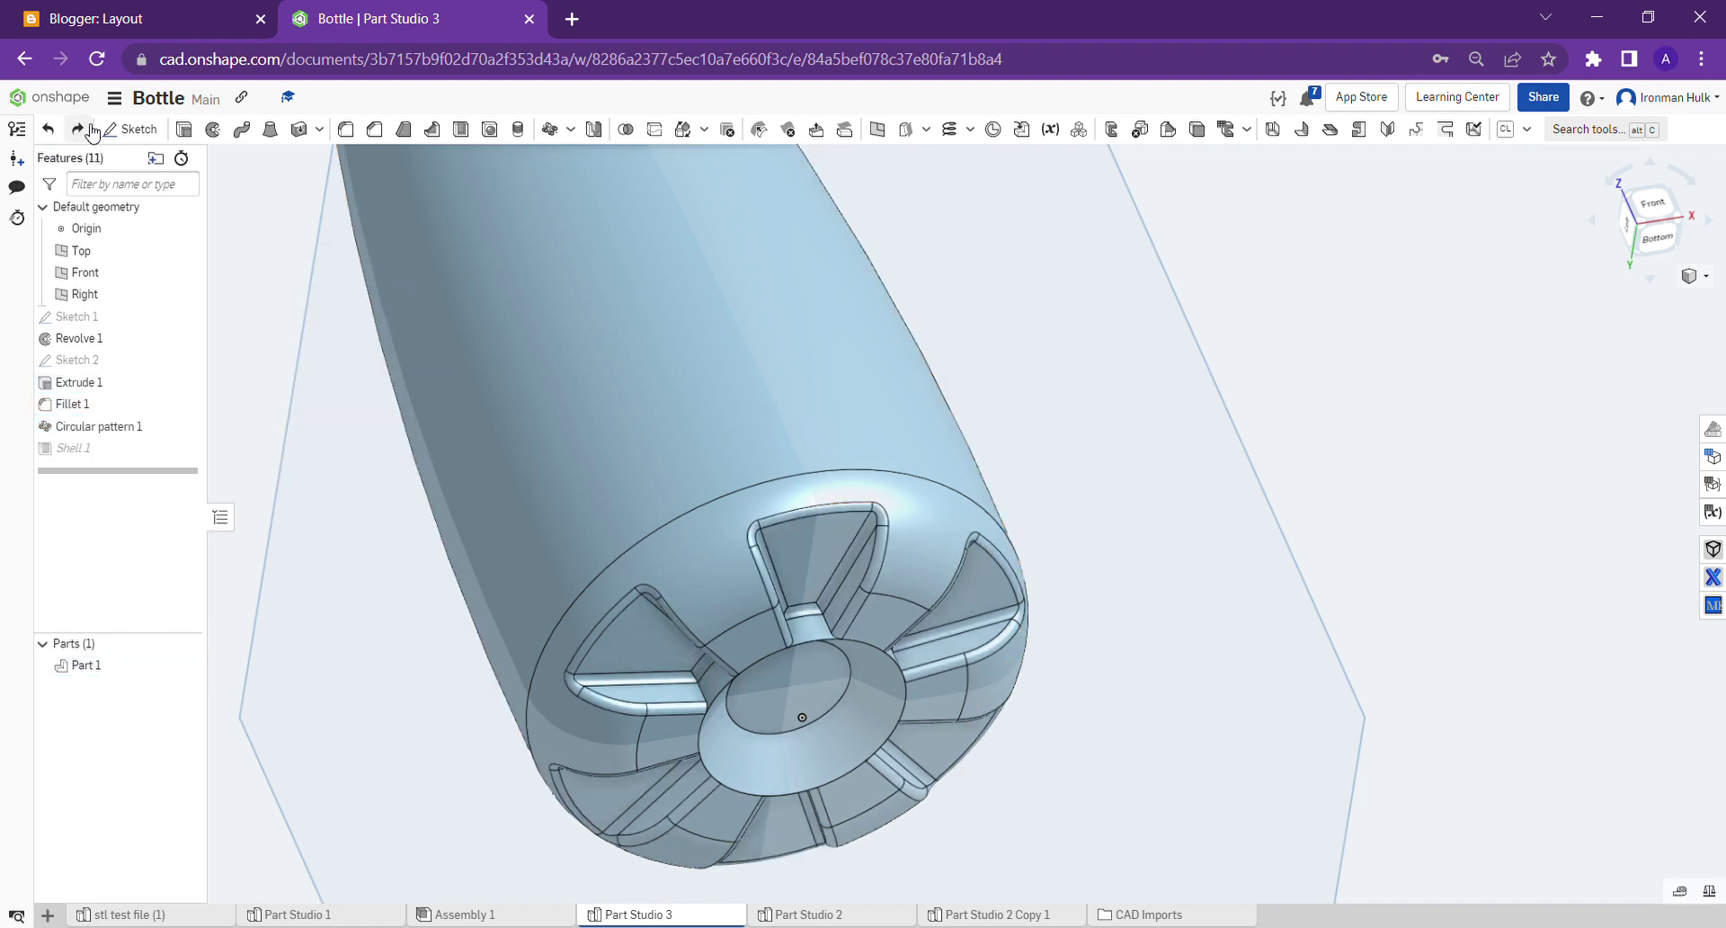
scroll(1052, 576, down, 6)
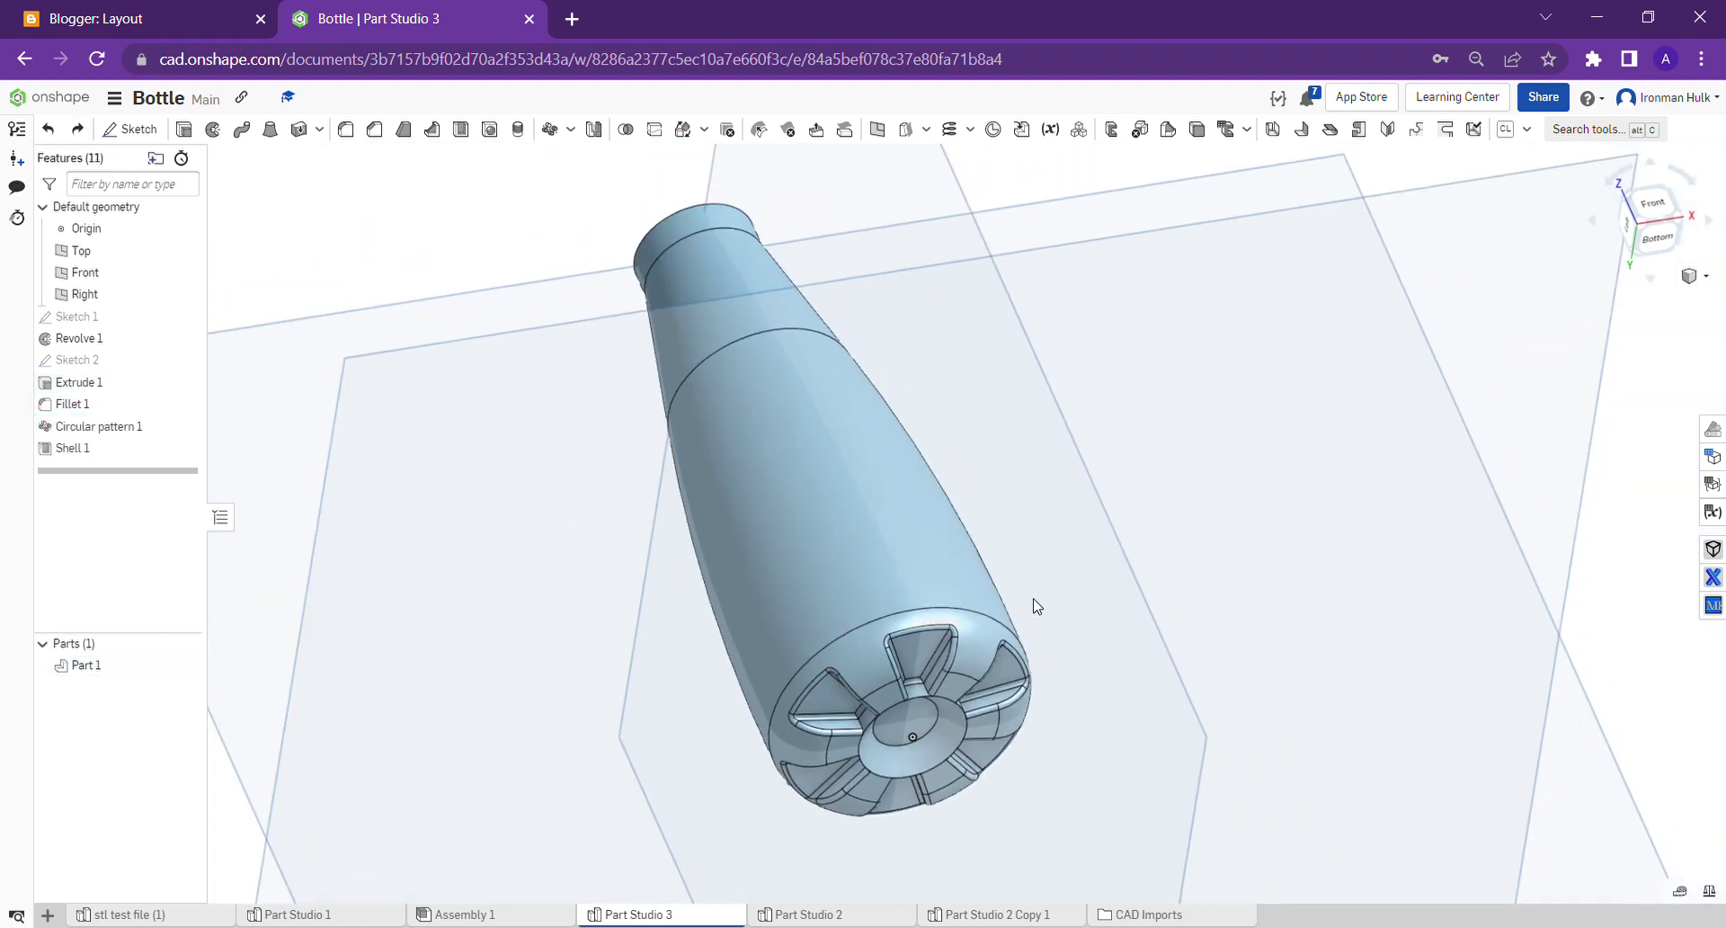
right_drag(1031, 578, 1021, 705)
scroll(836, 328, up, 5)
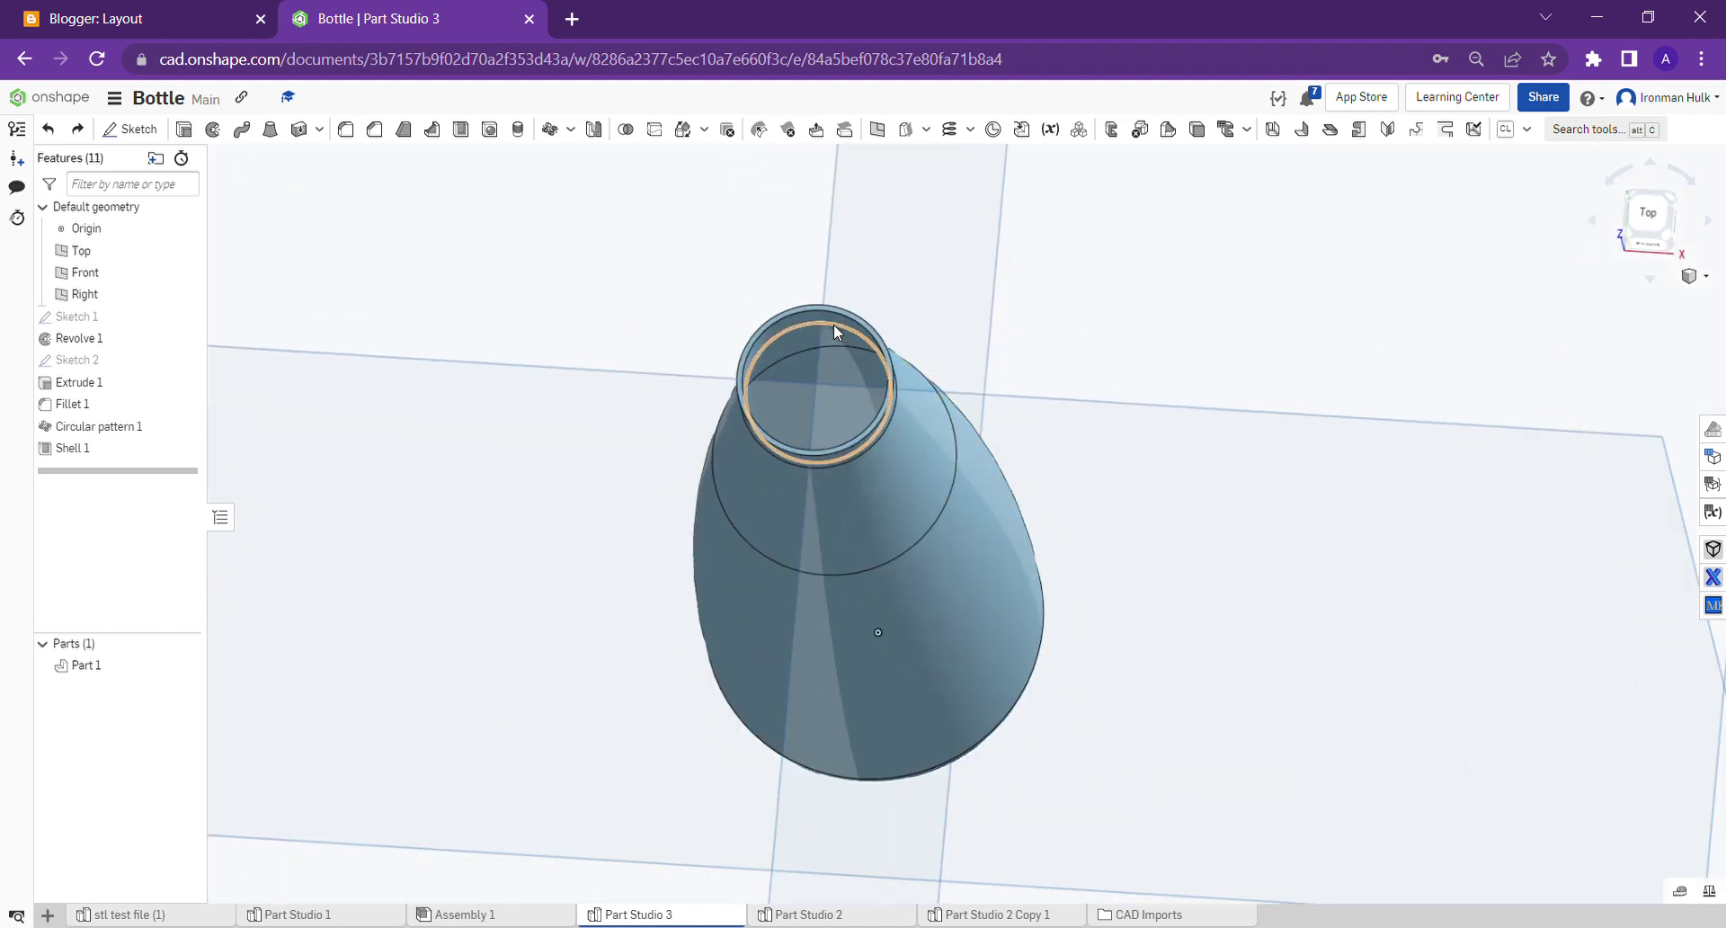
scroll(807, 443, up, 3)
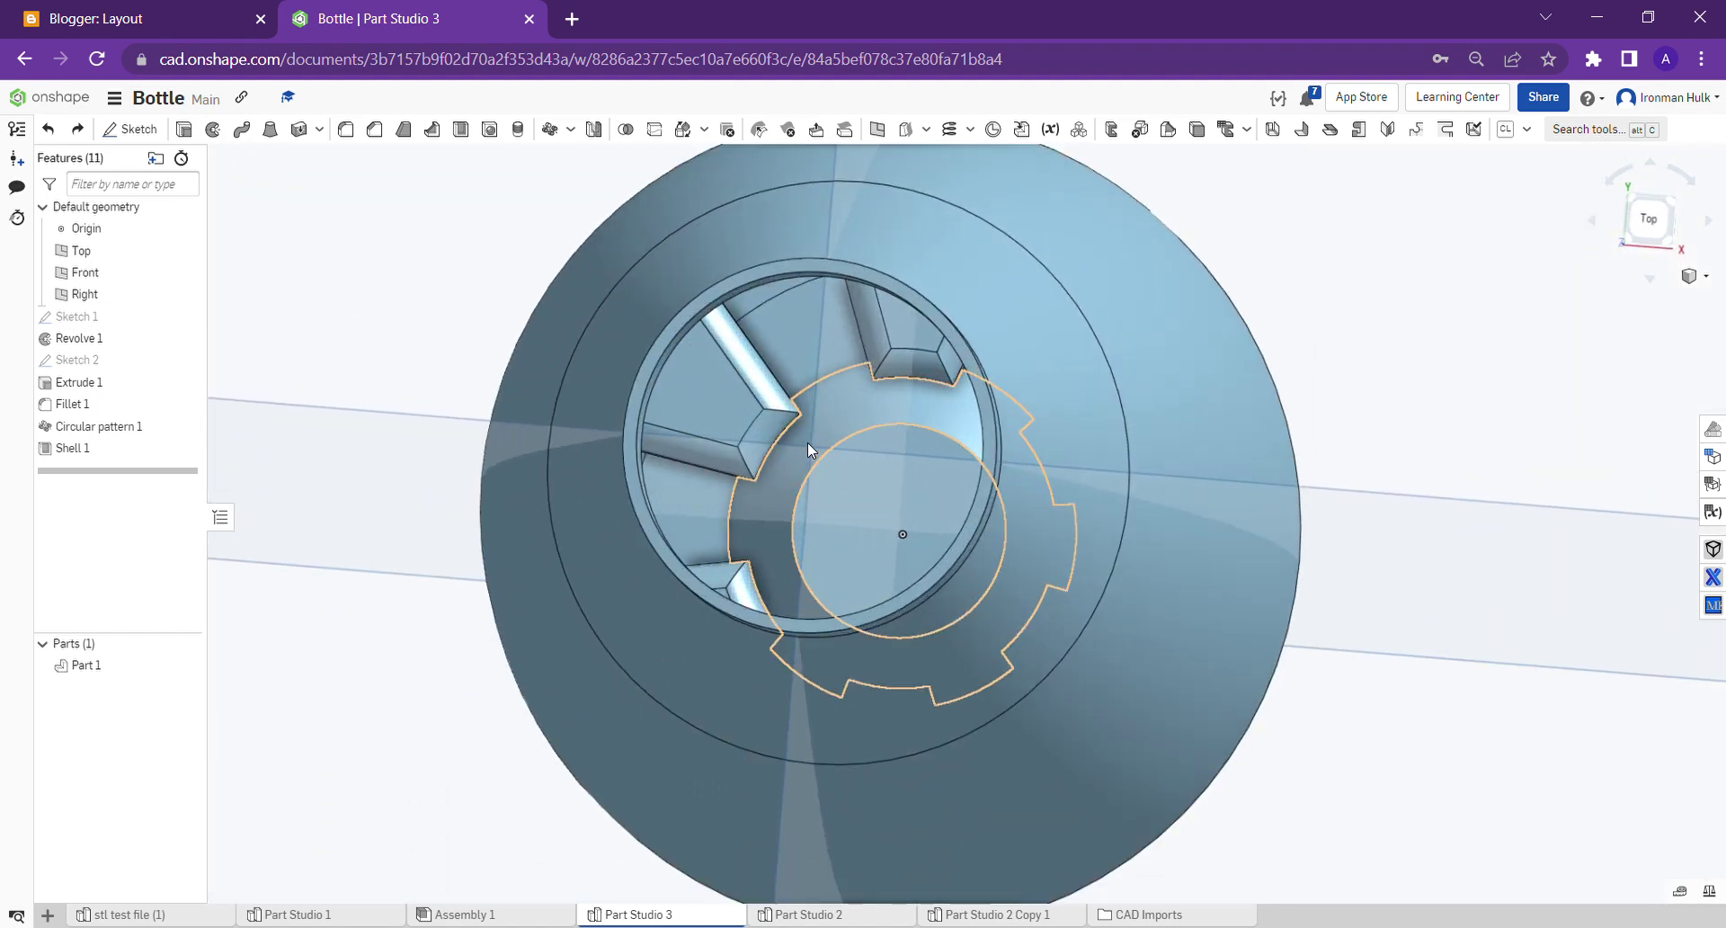
right_drag(807, 428, 654, 433)
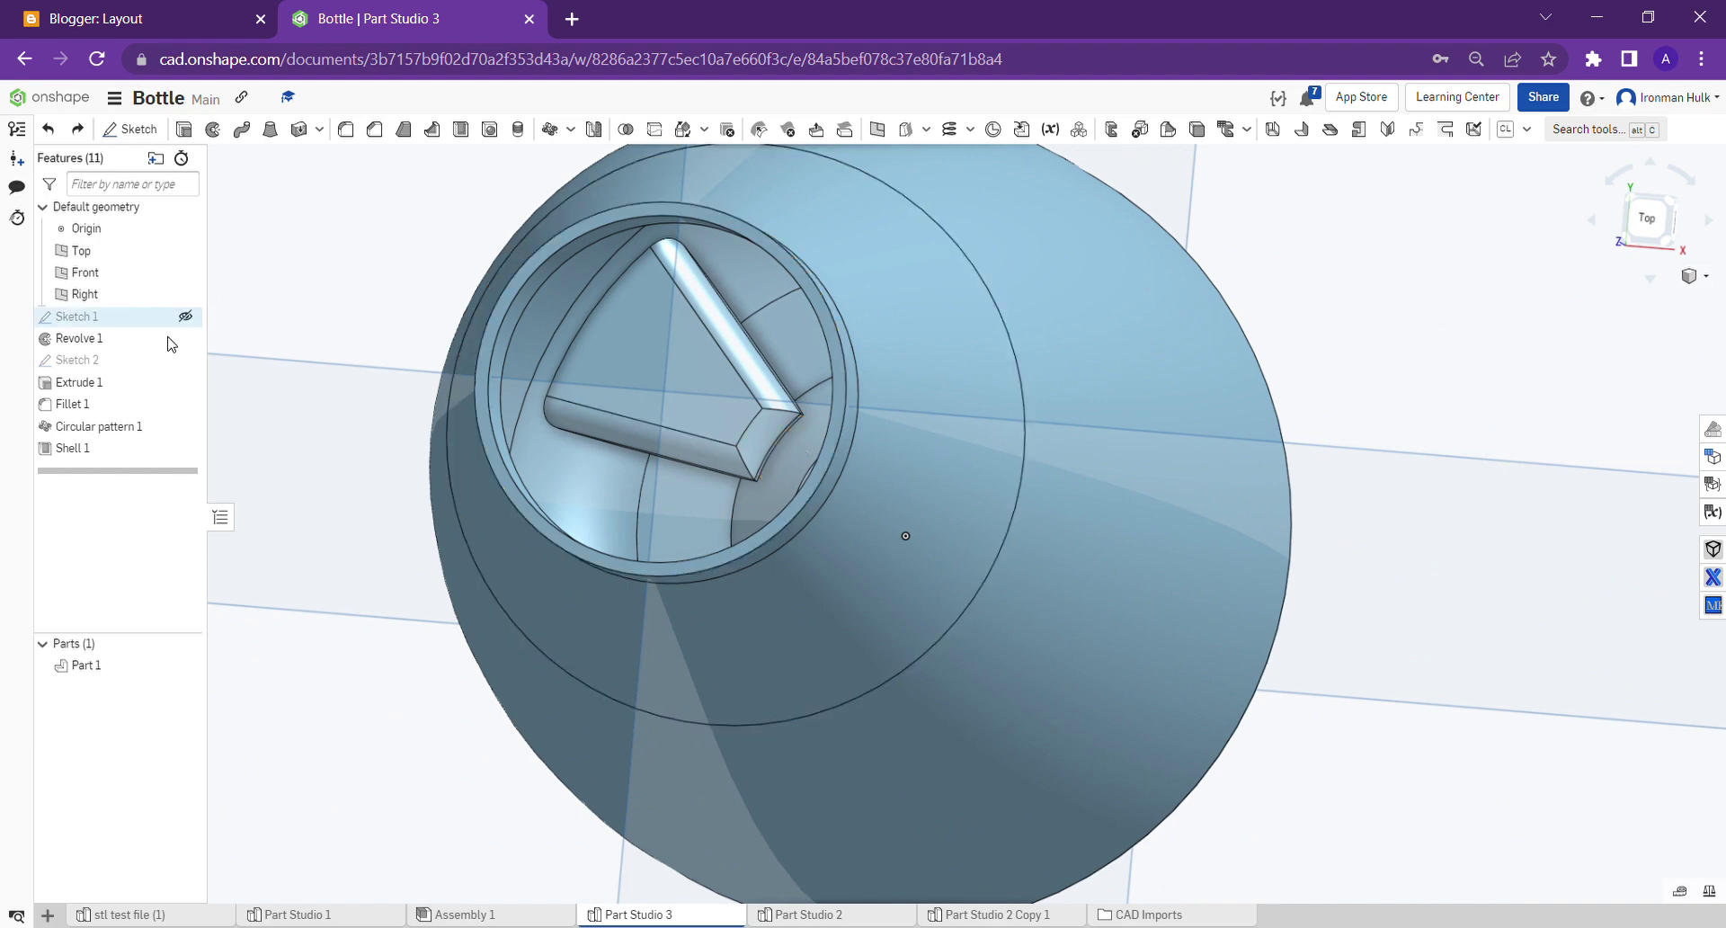
click(1701, 277)
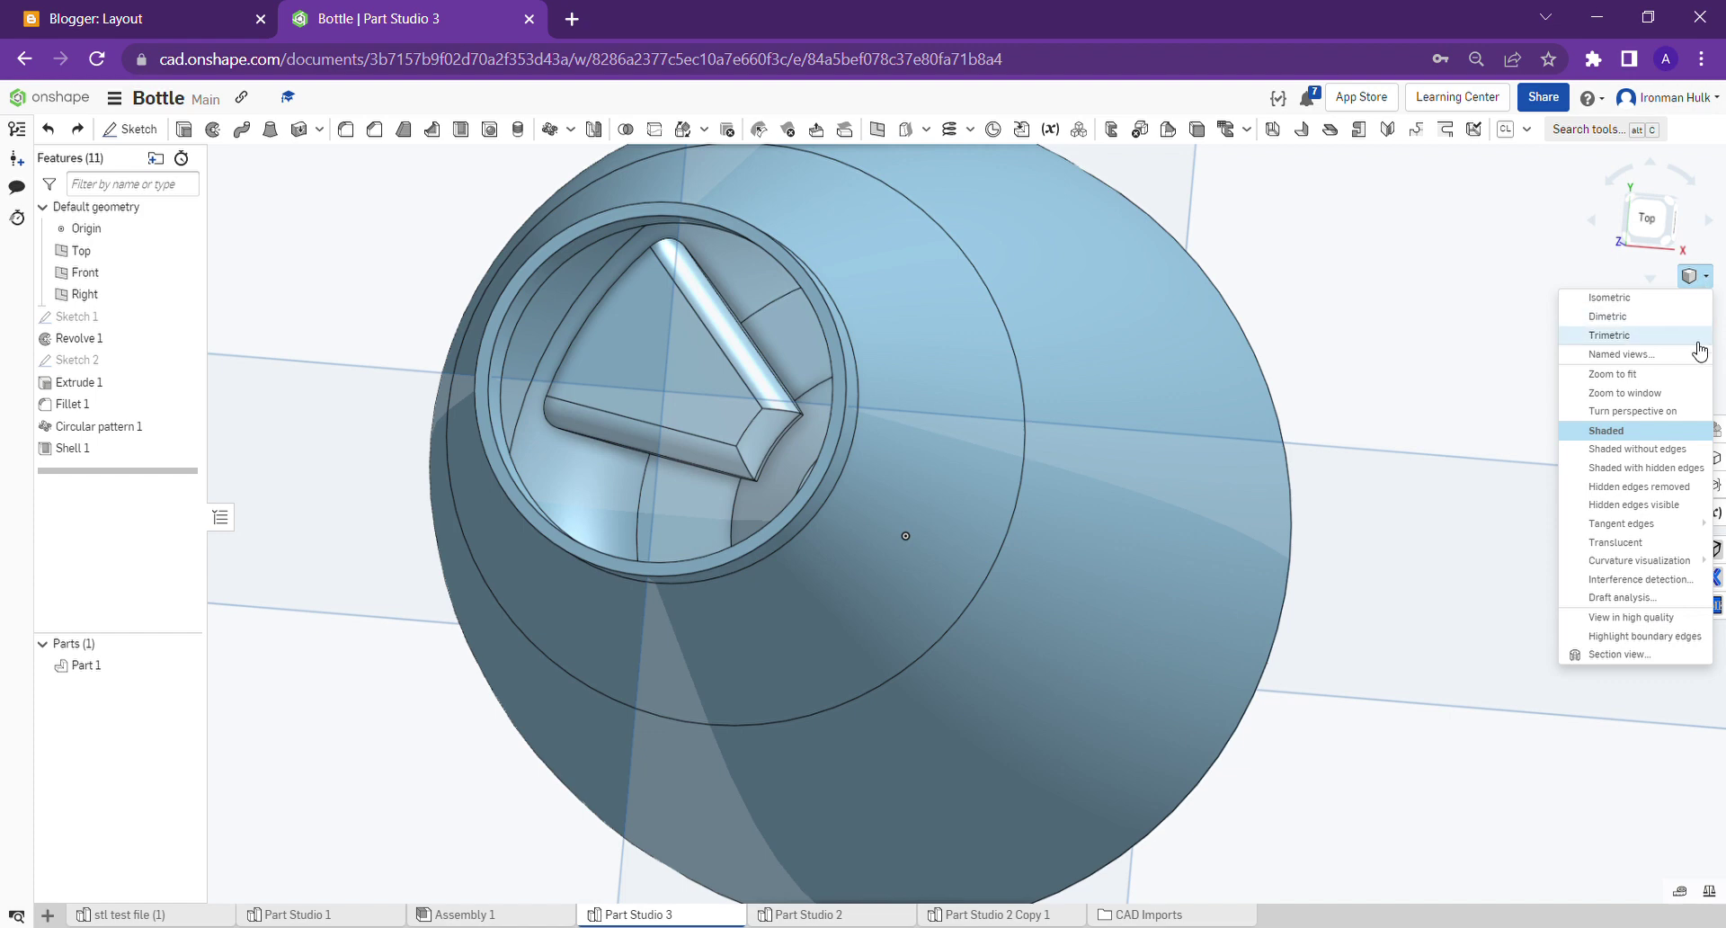
- Turn perspective on, redo Fillet 2 on the six base recess rims, and orbit to an angled view
click(1679, 411)
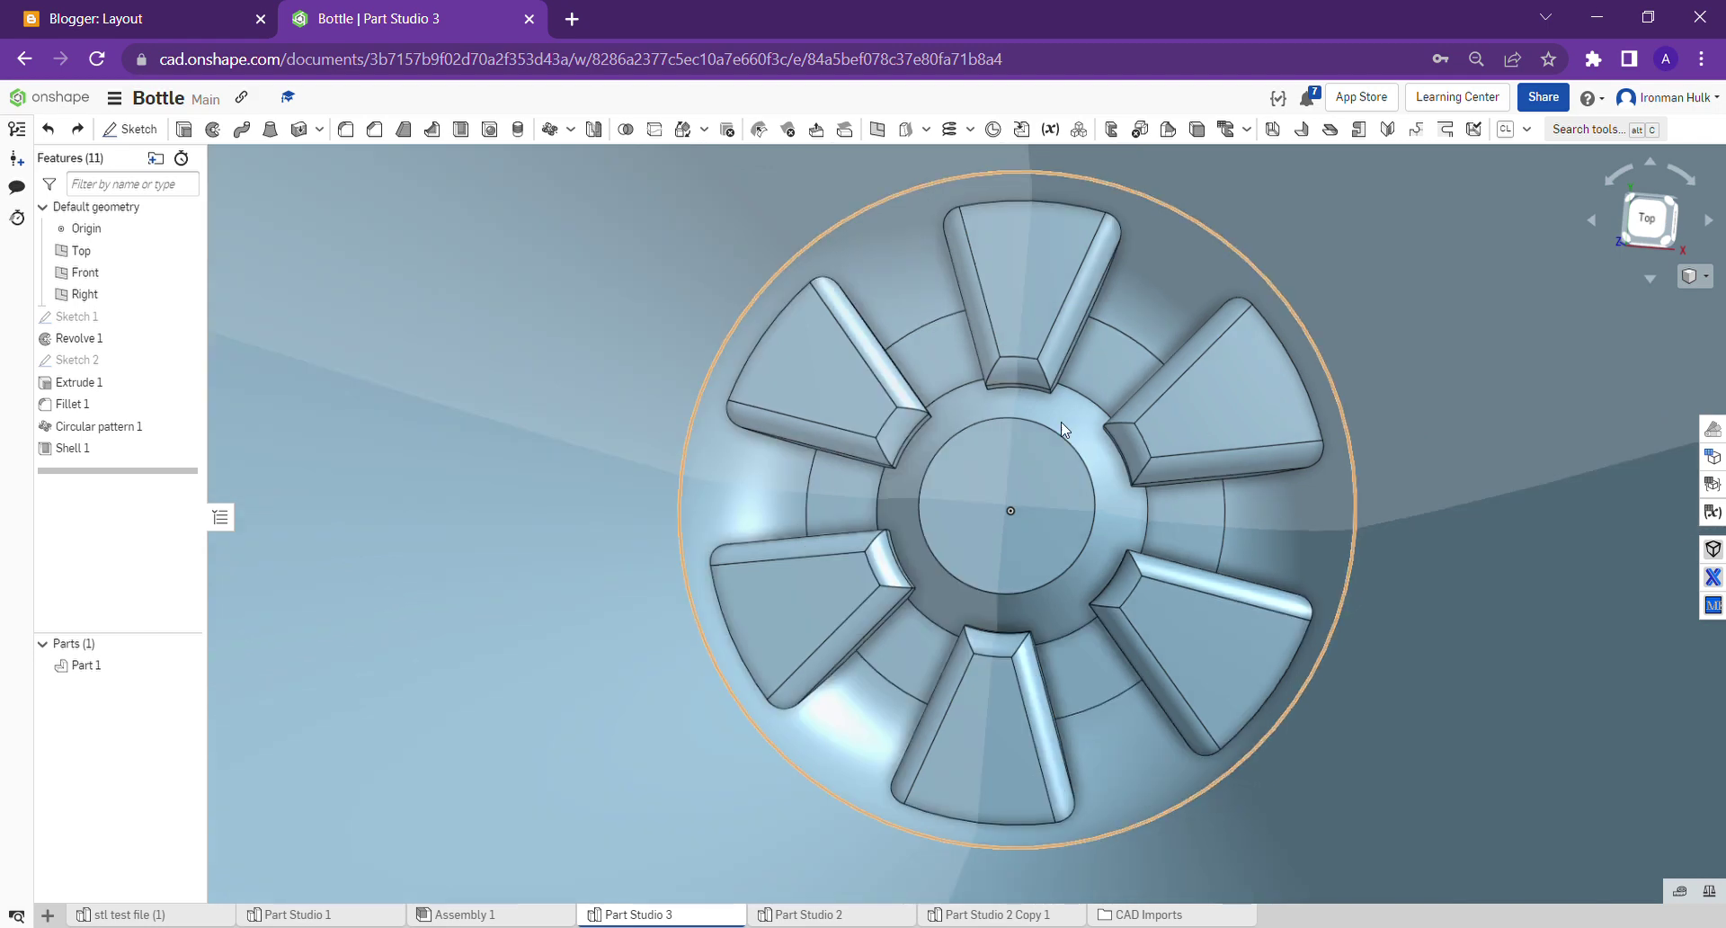
click(87, 132)
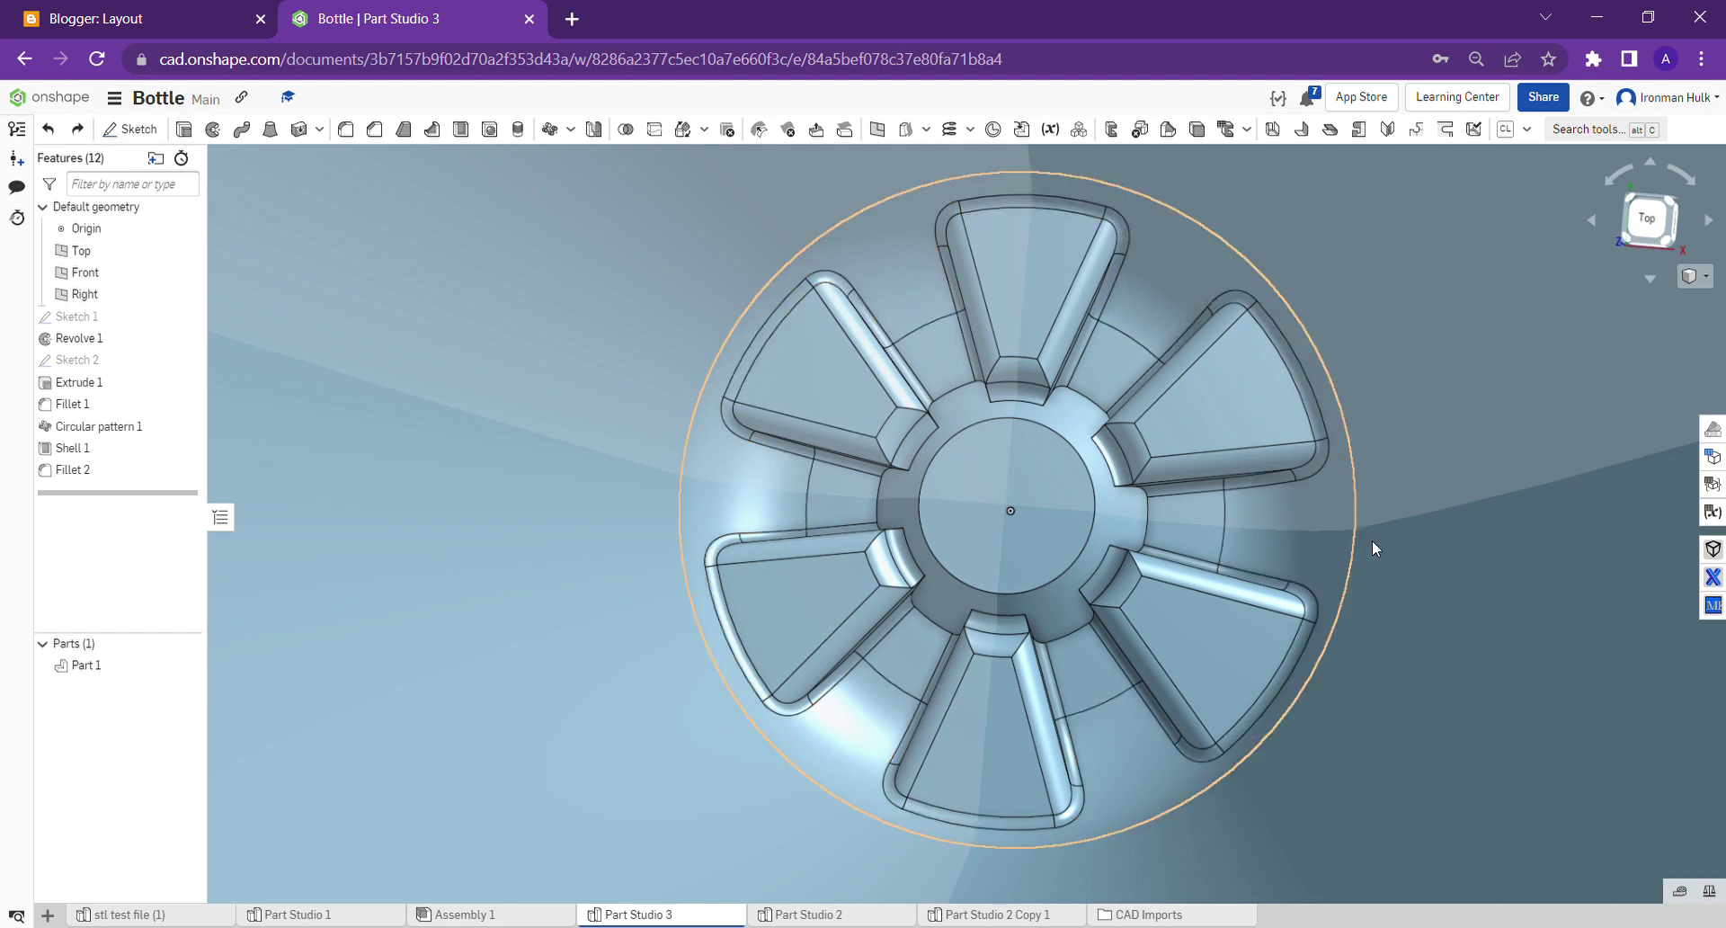
right_drag(985, 520, 1587, 341)
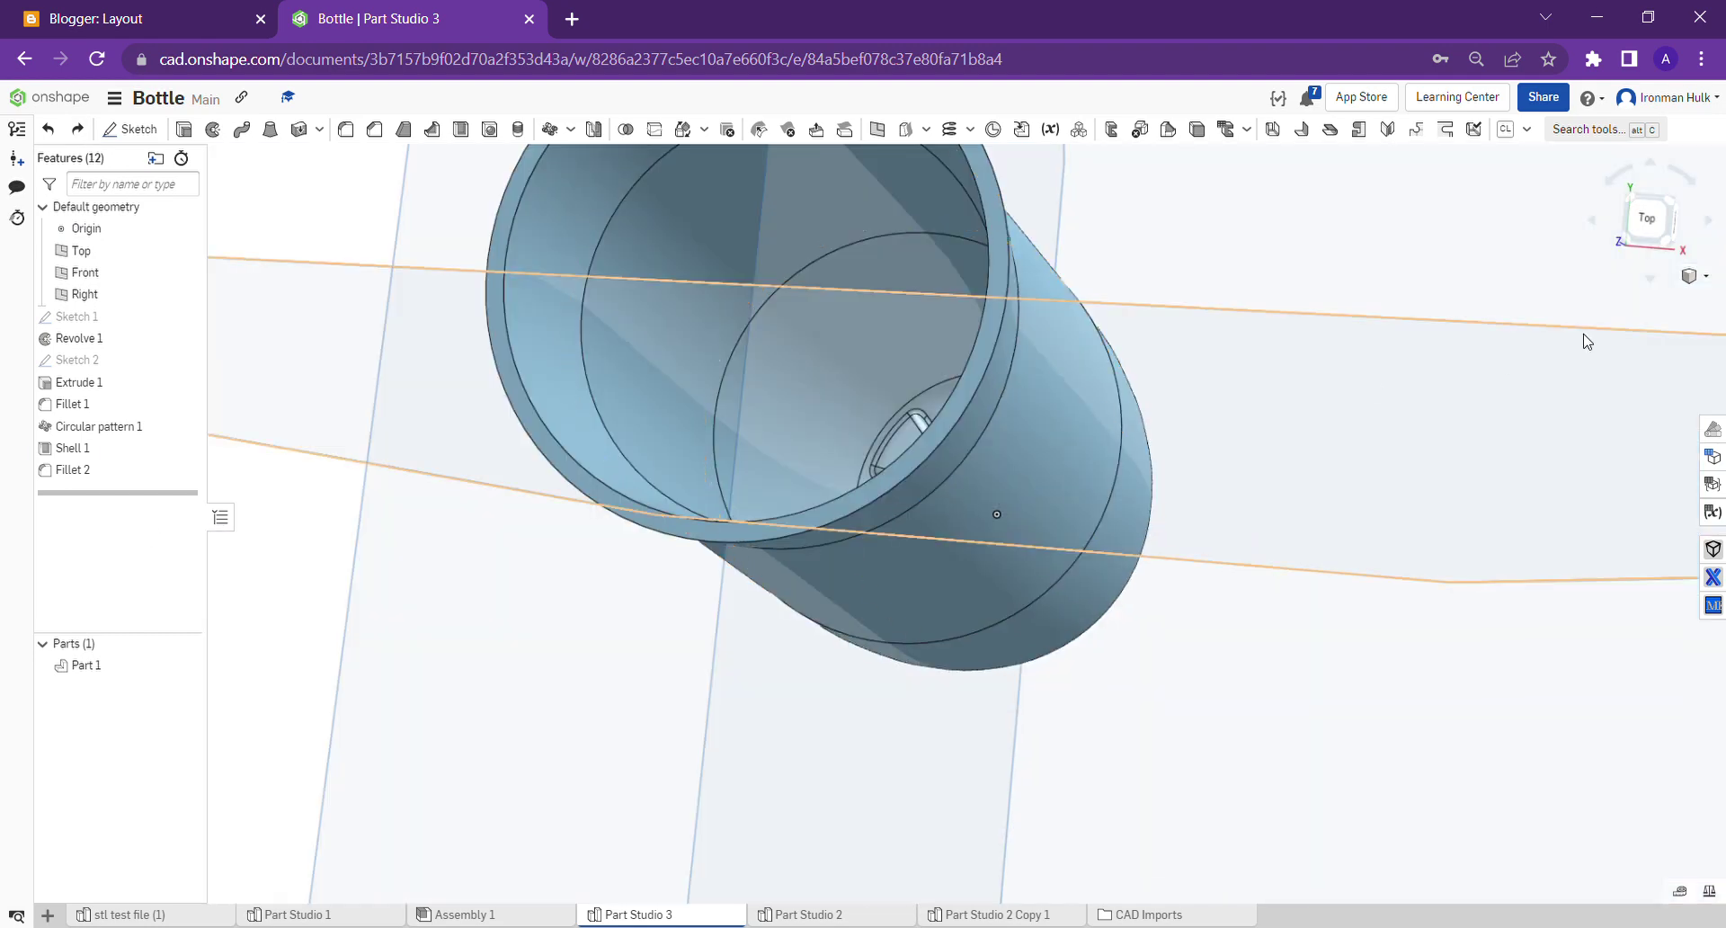
click(1691, 276)
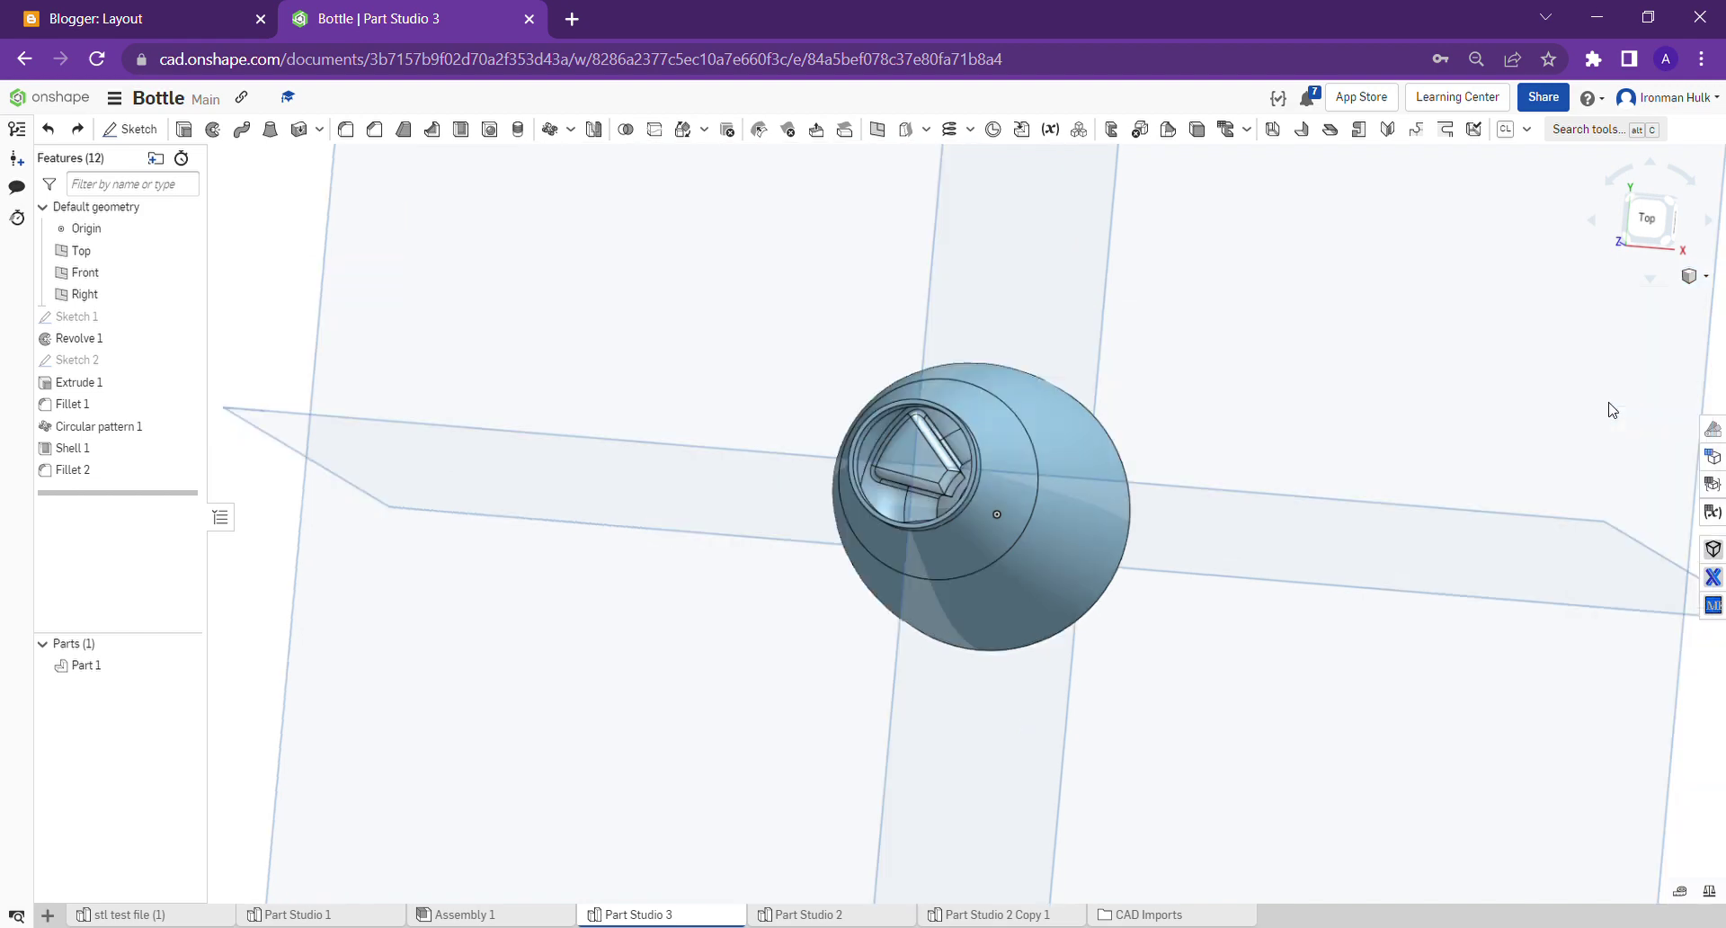
right_drag(1244, 425, 1264, 336)
- Fit the bottle in view, rebuild, and switch to the front view
key(f)
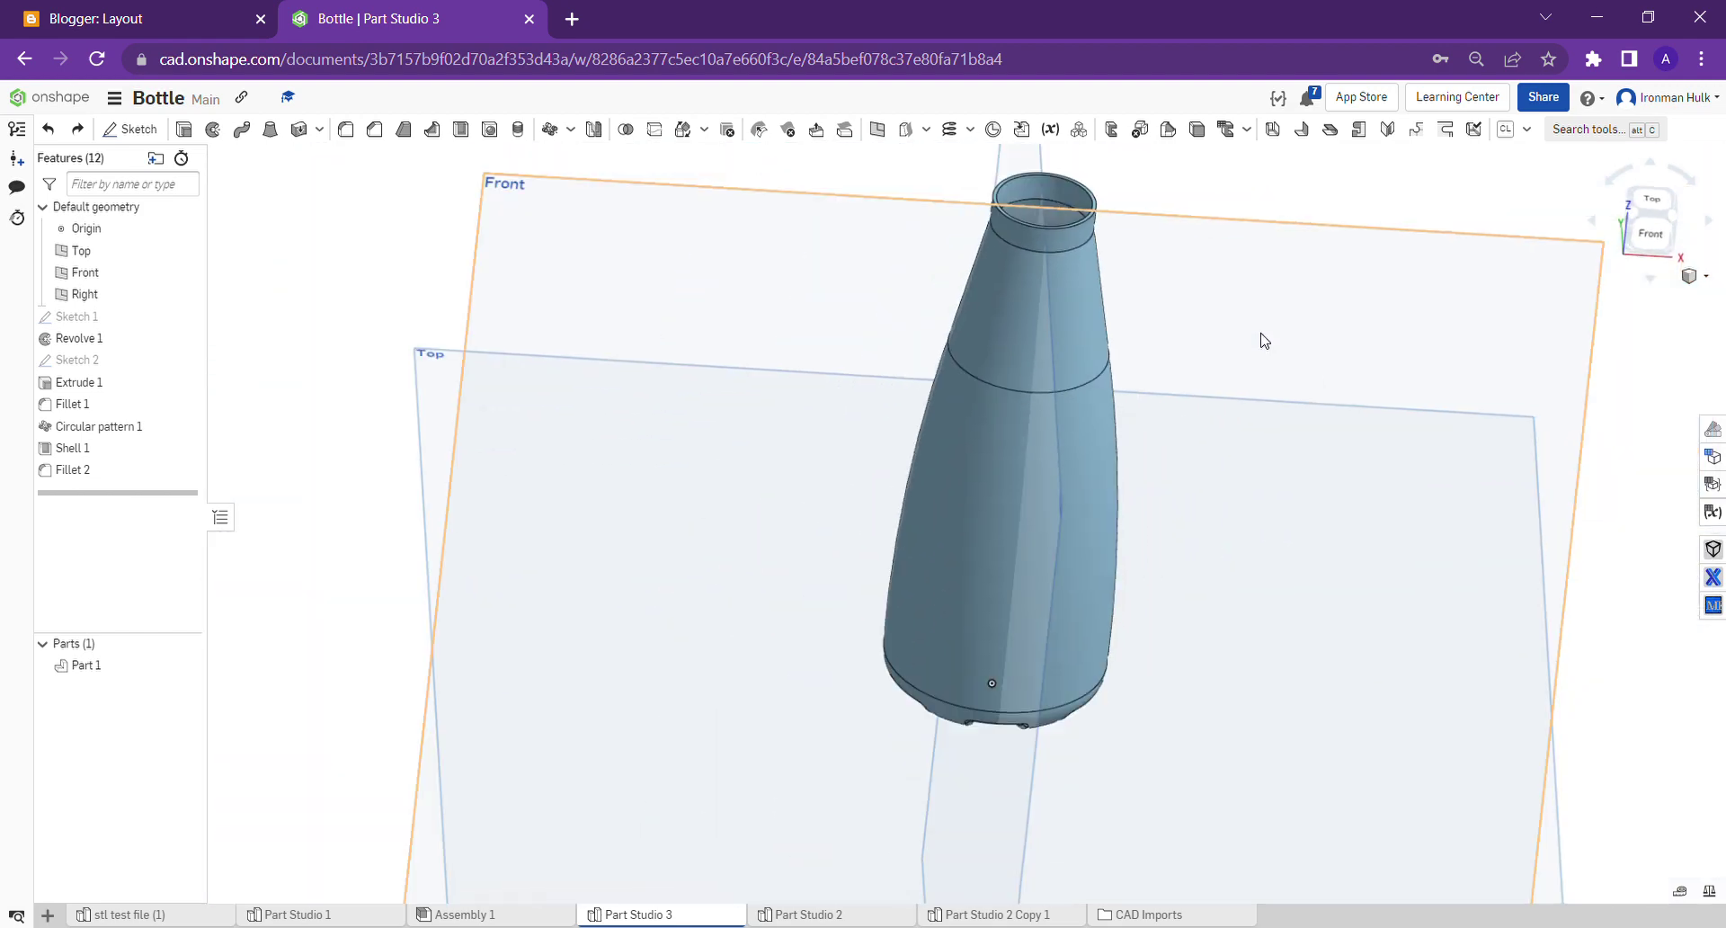
click(79, 129)
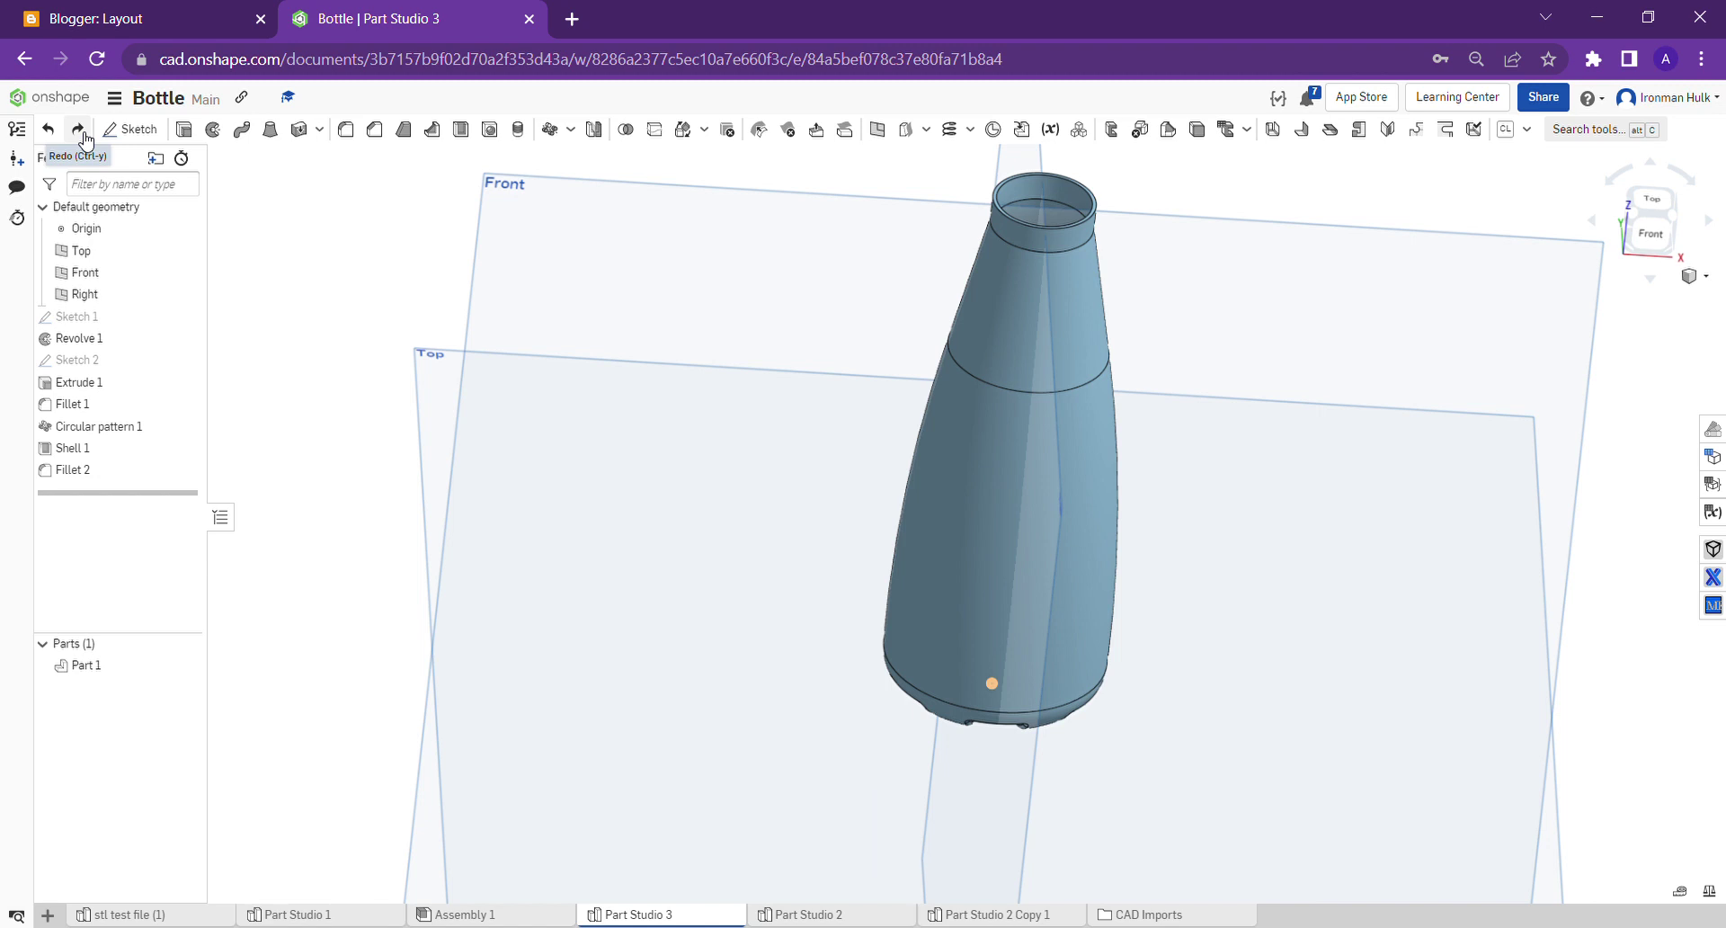
click(1652, 238)
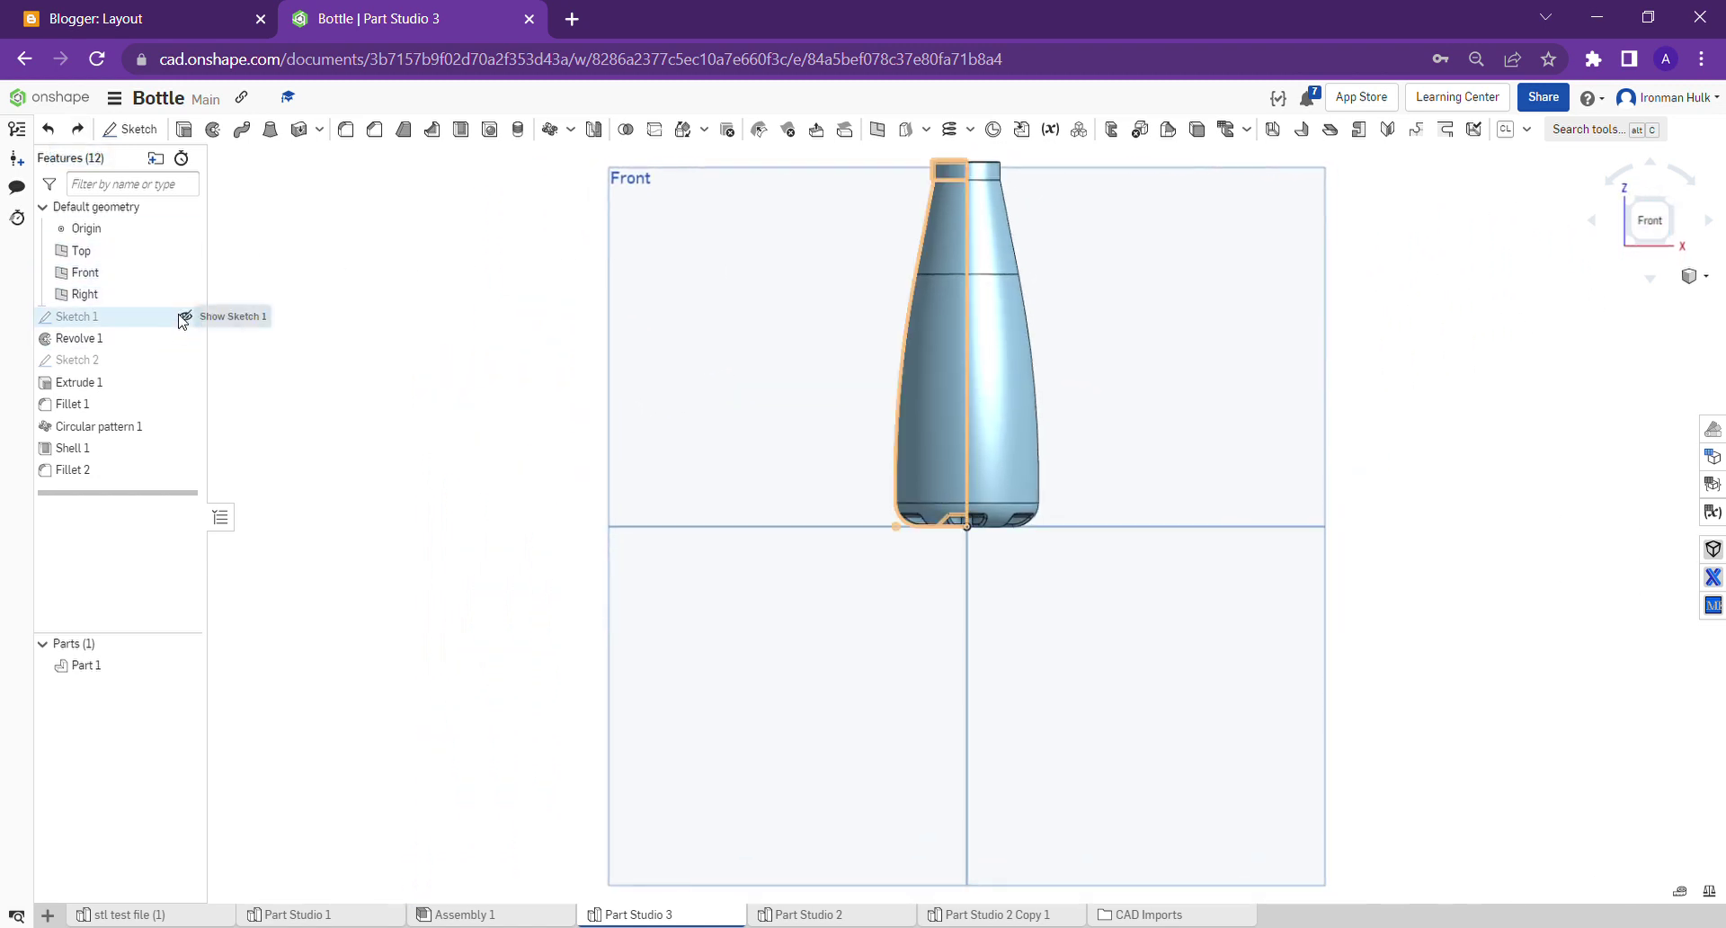
- Zoom onto the neck and select Sketch 1's rectangular cap region to revolve
scroll(935, 188, up, 5)
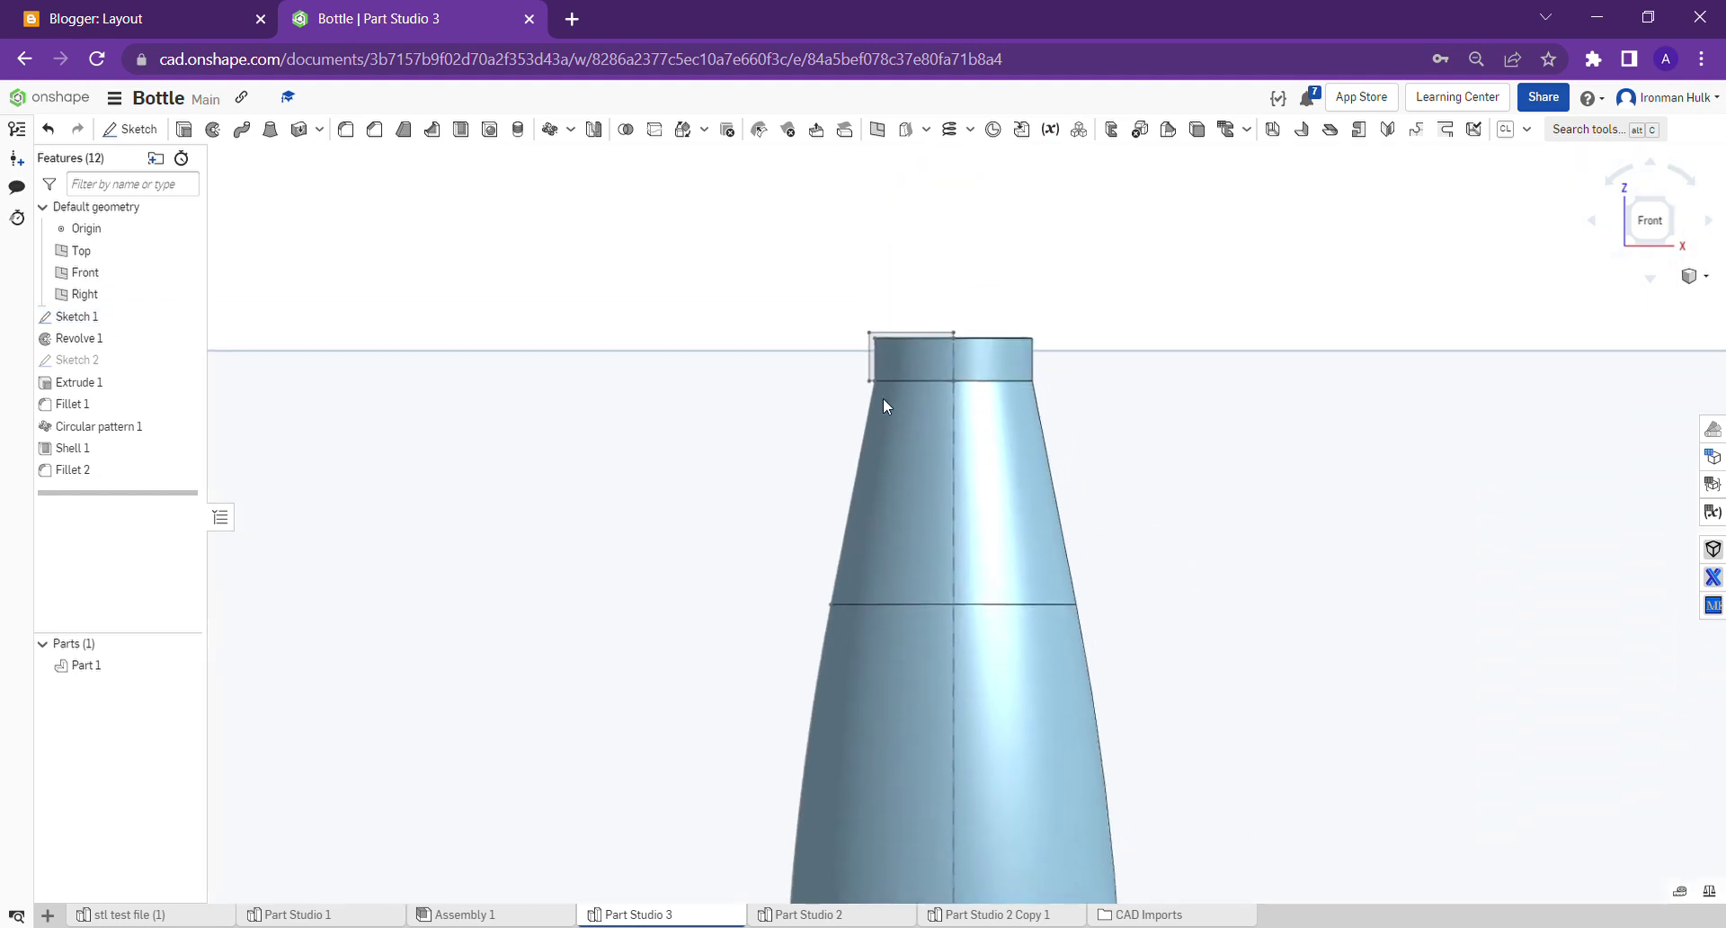
scroll(882, 342, up, 3)
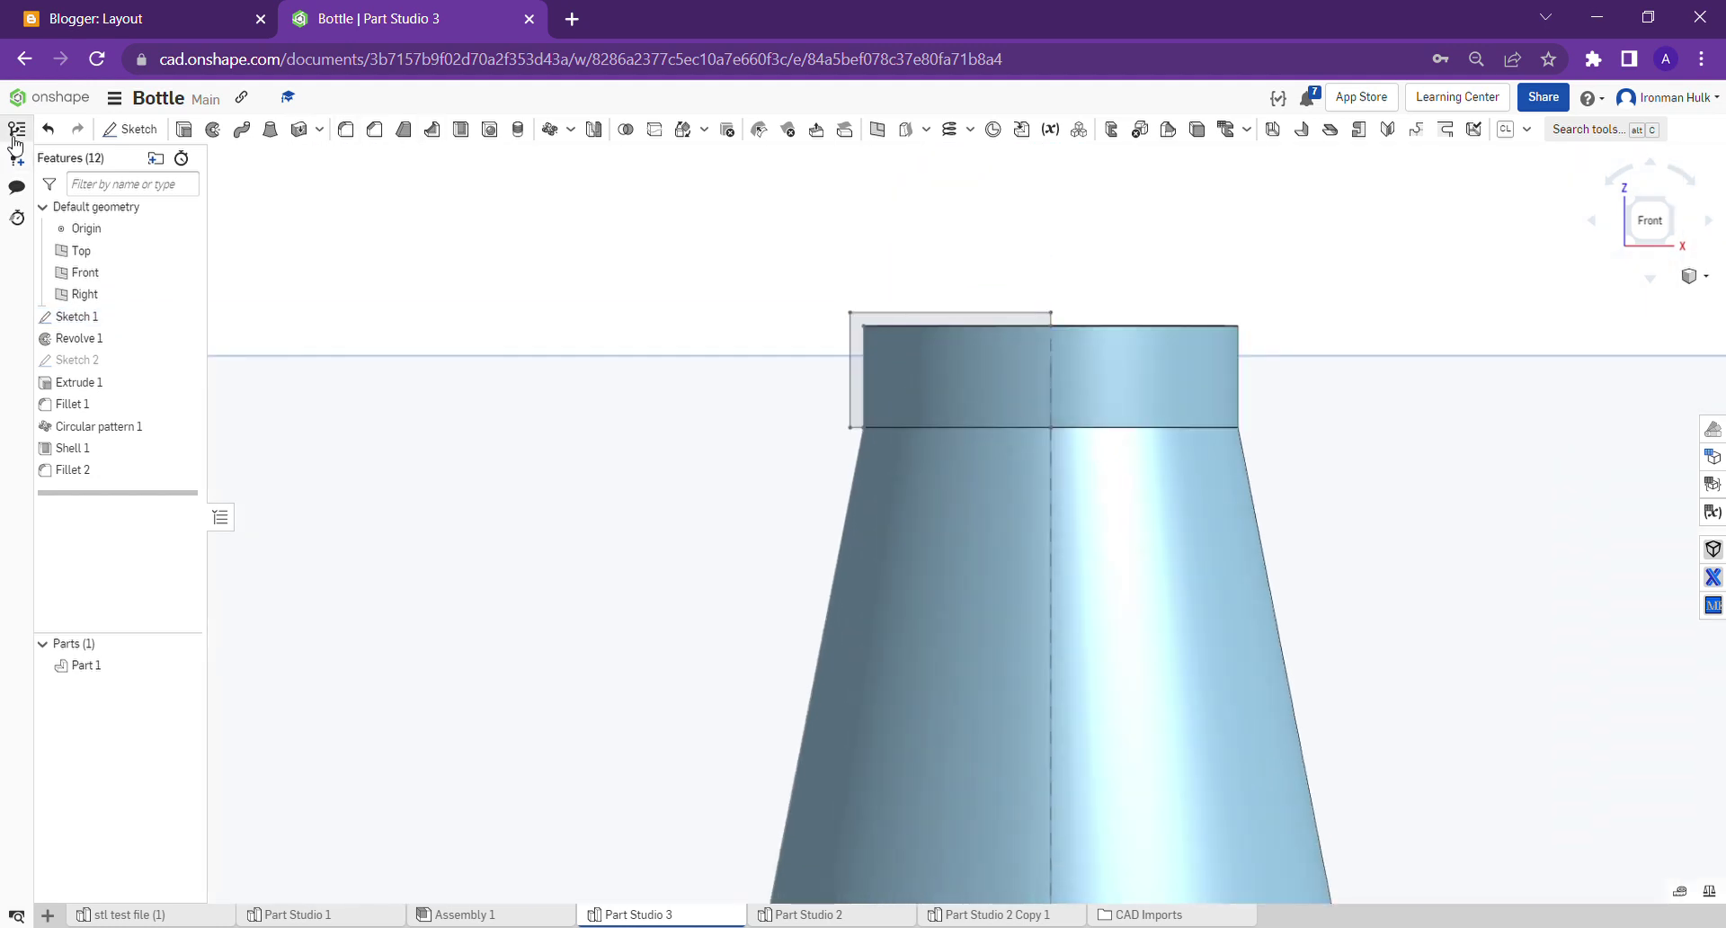
scroll(258, 222, down, 3)
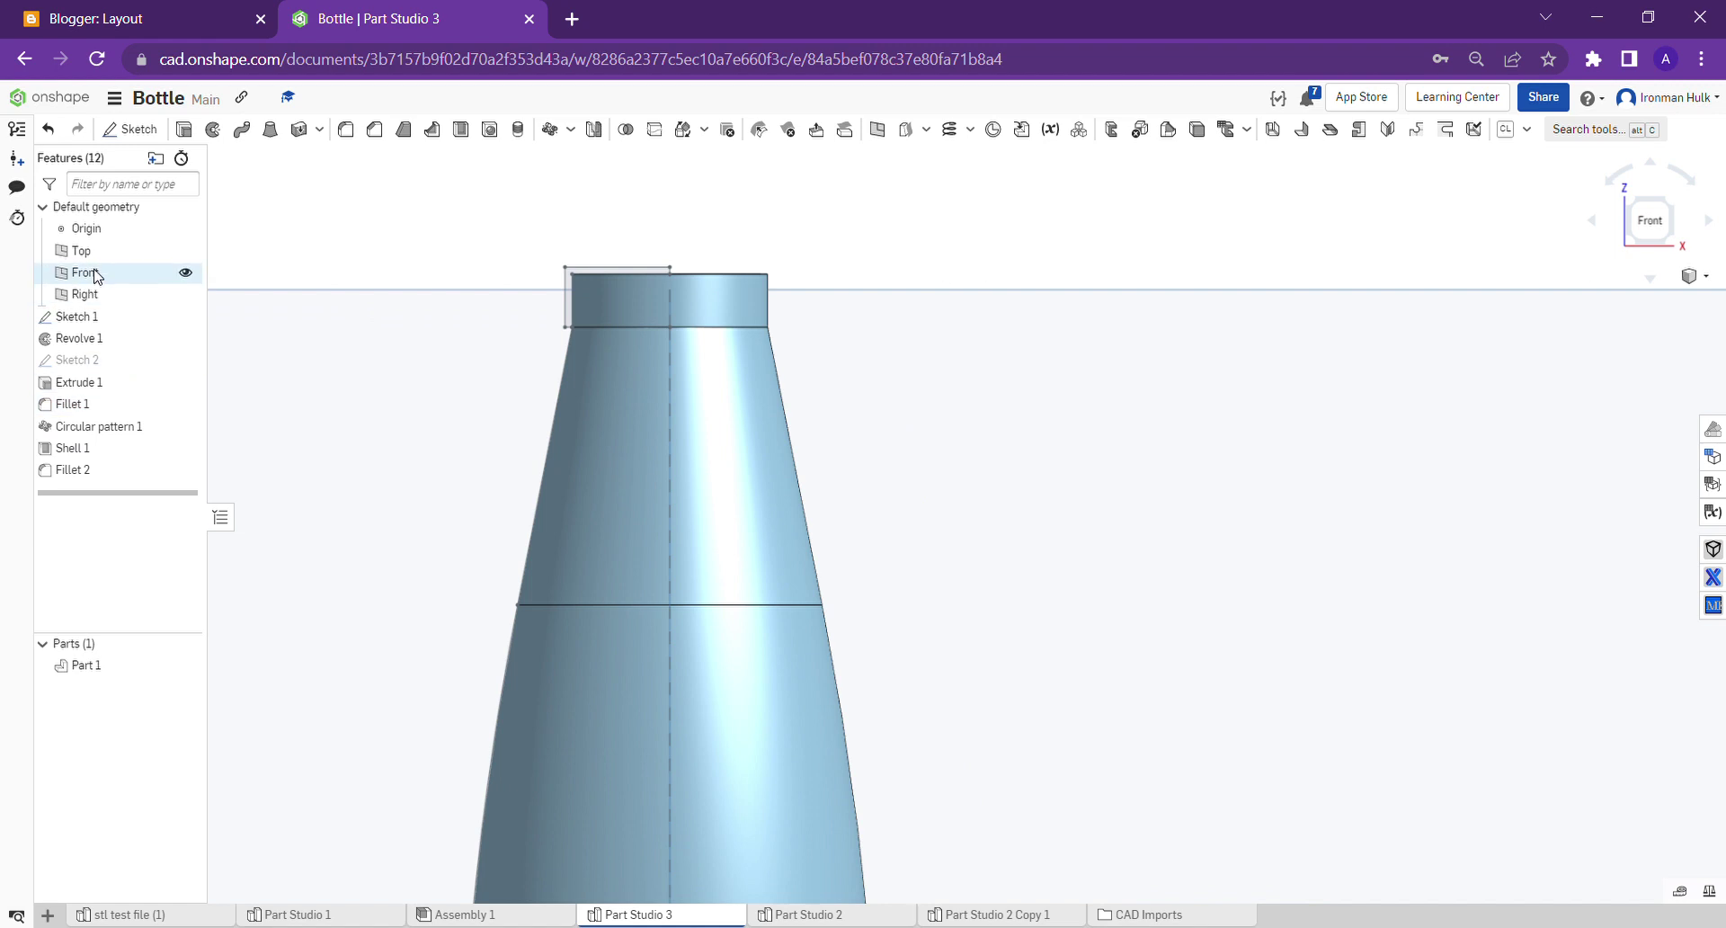
scroll(556, 266, up, 2)
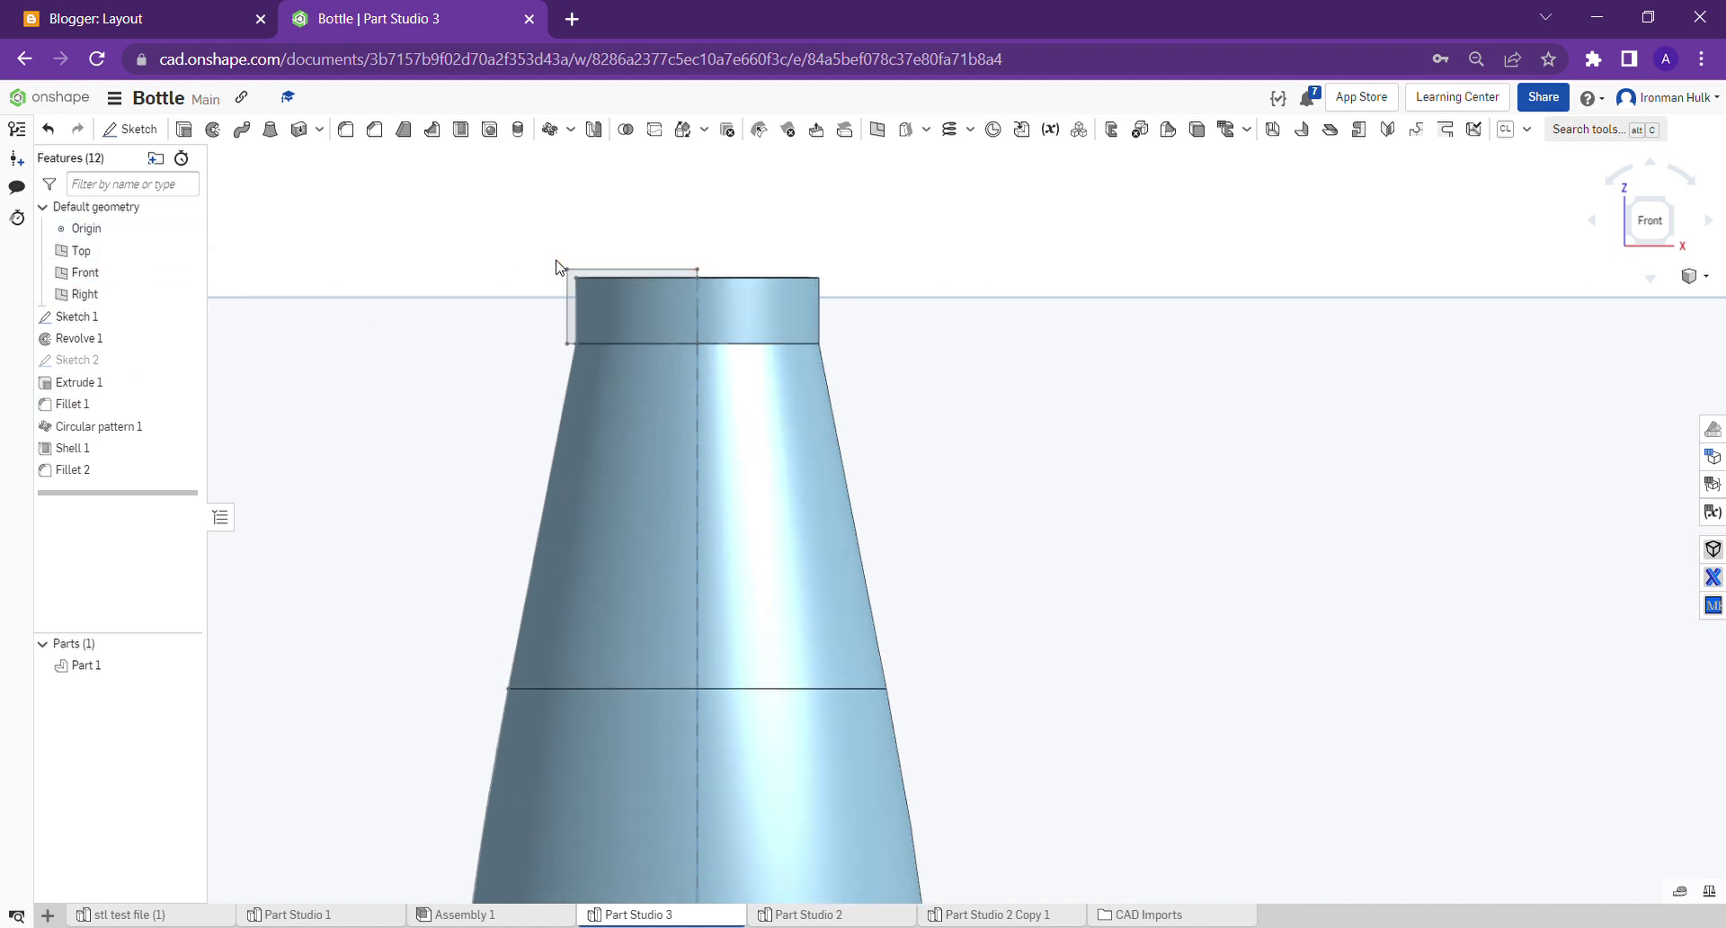
scroll(556, 266, up, 2)
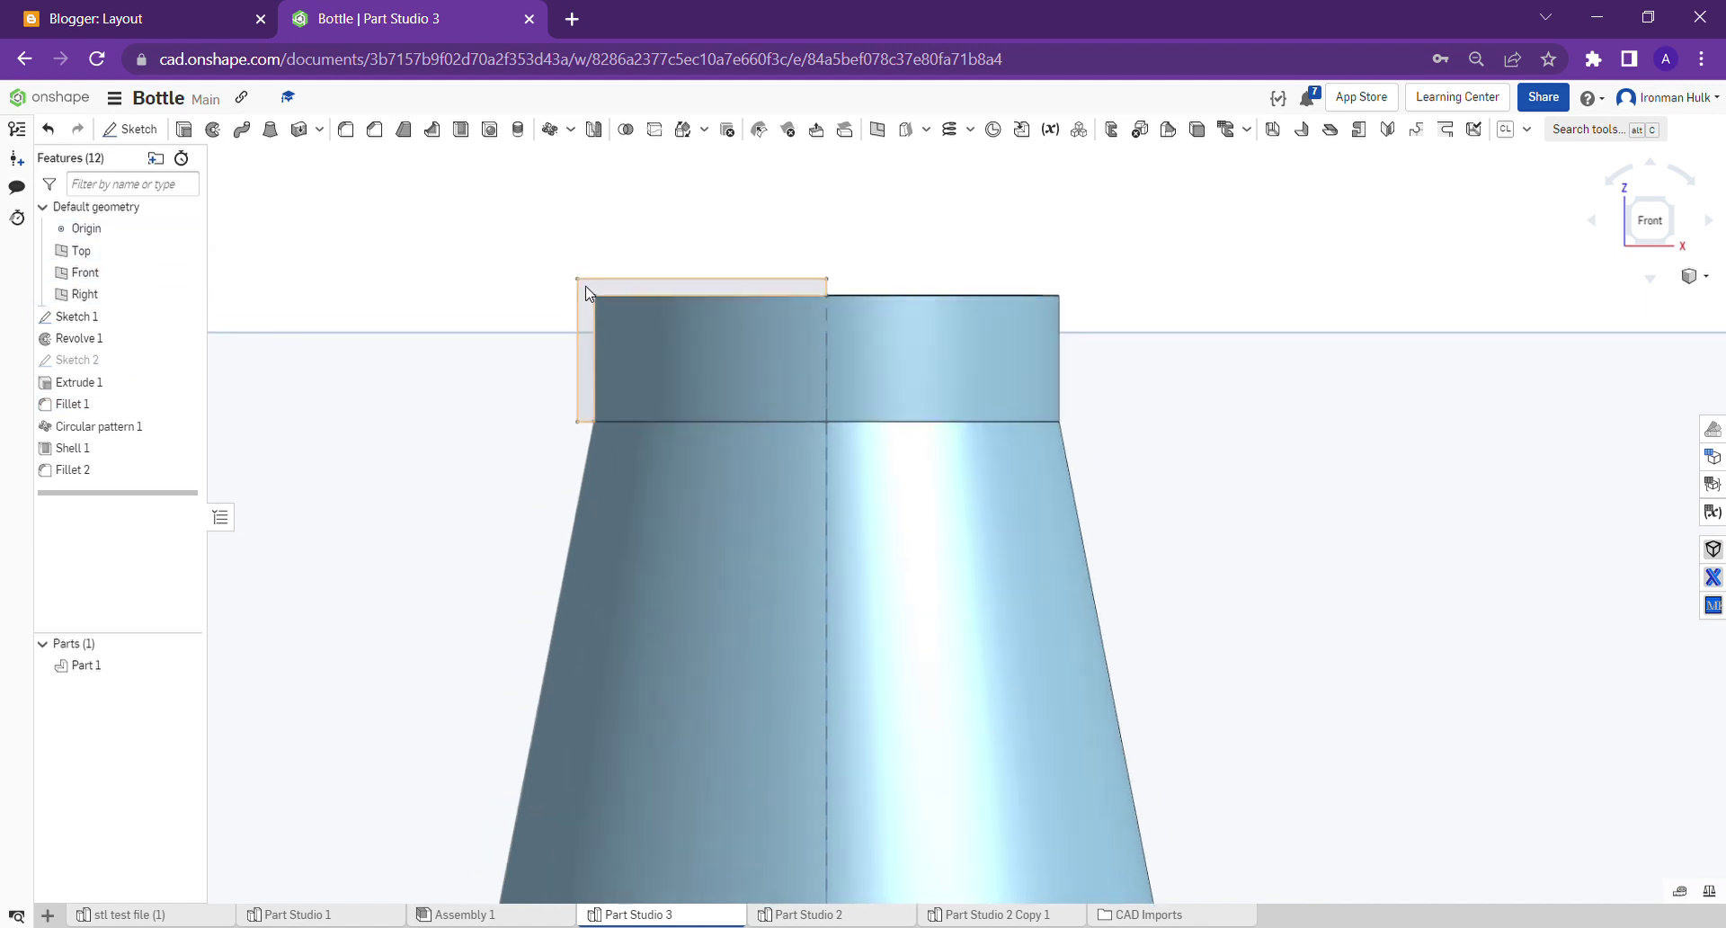
click(585, 292)
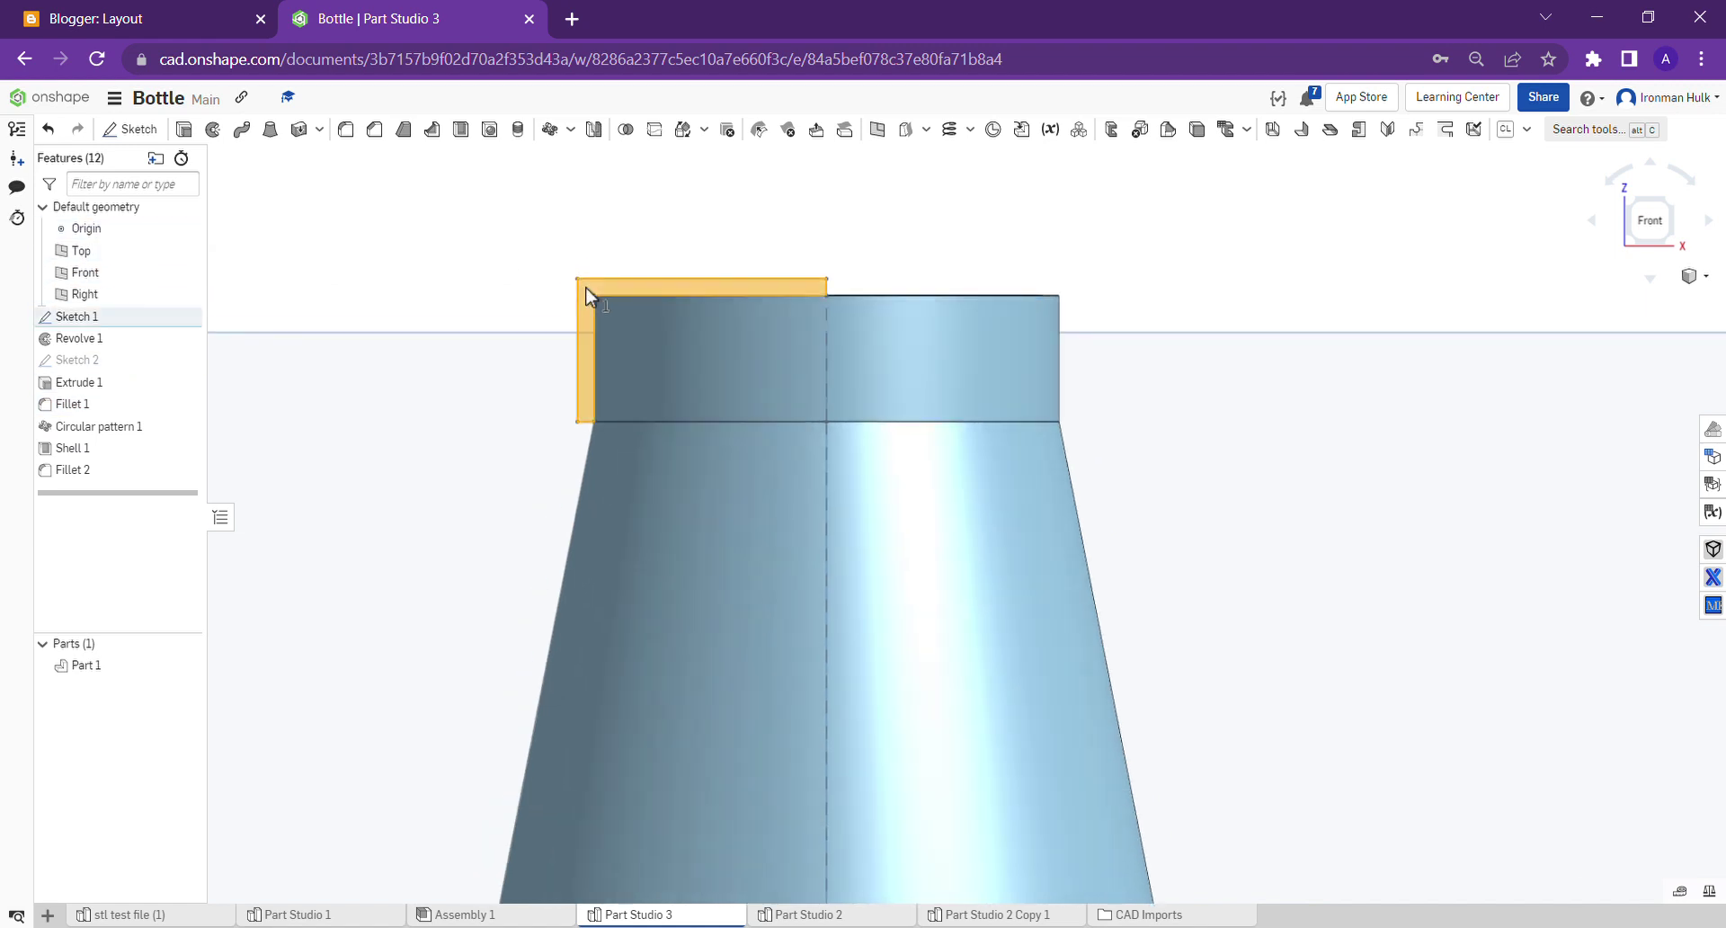
click(213, 130)
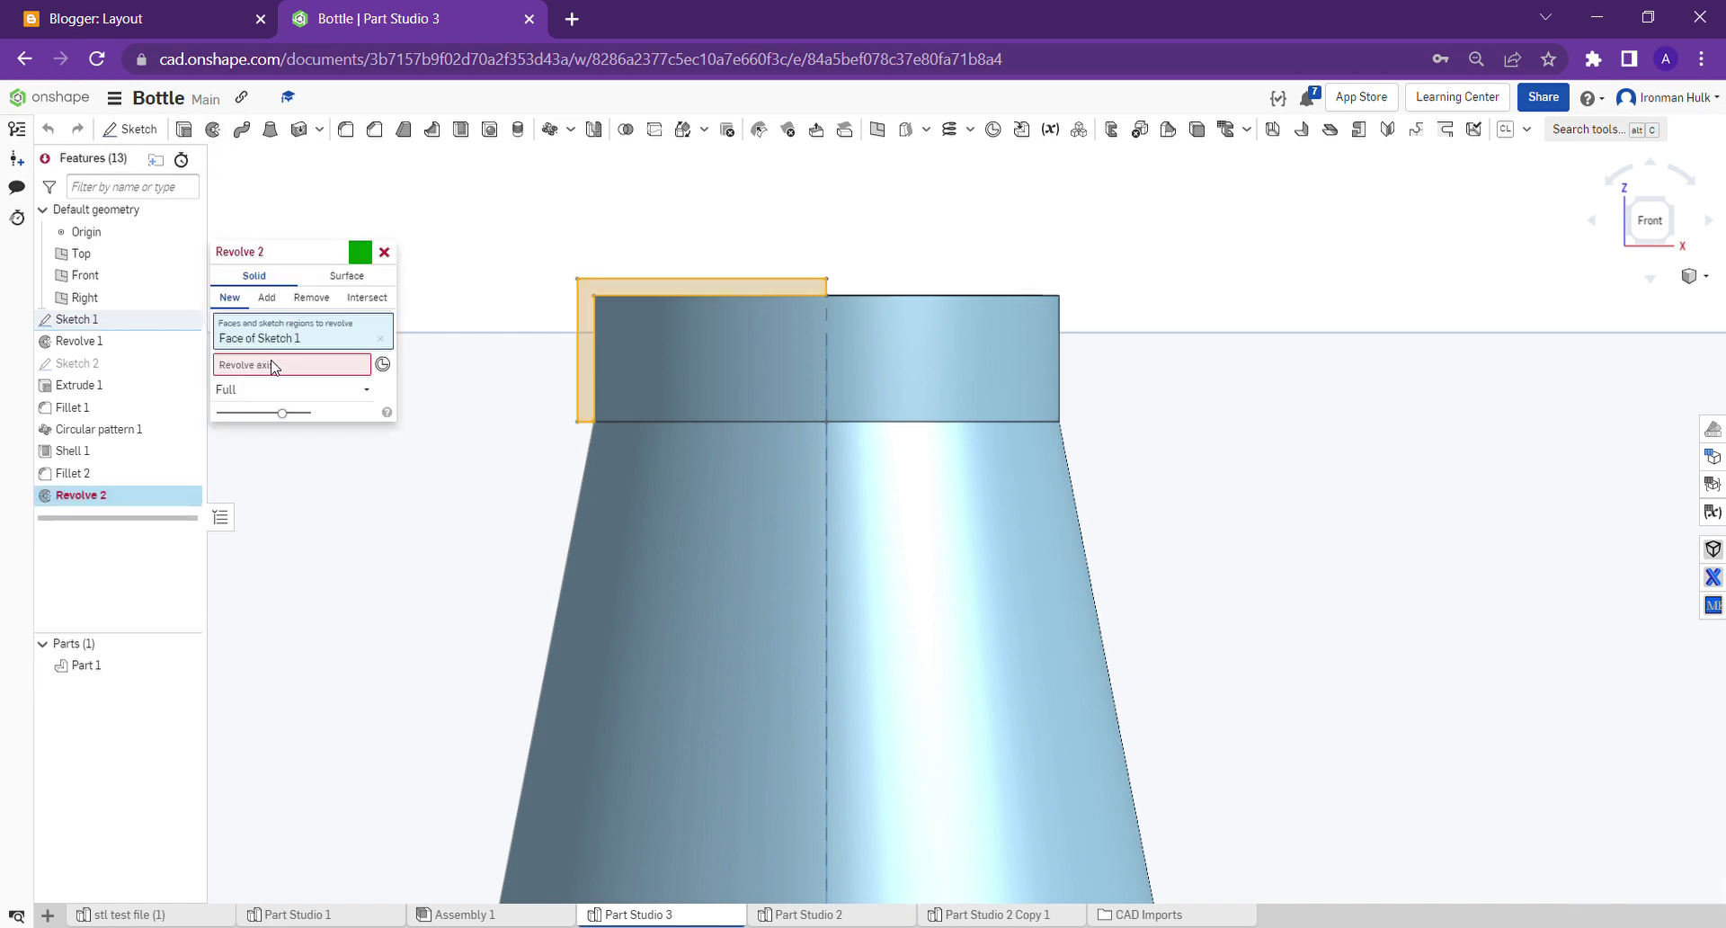
- Revolve the cap region about the vertical centre edge as a New part, creating Part 2
click(825, 343)
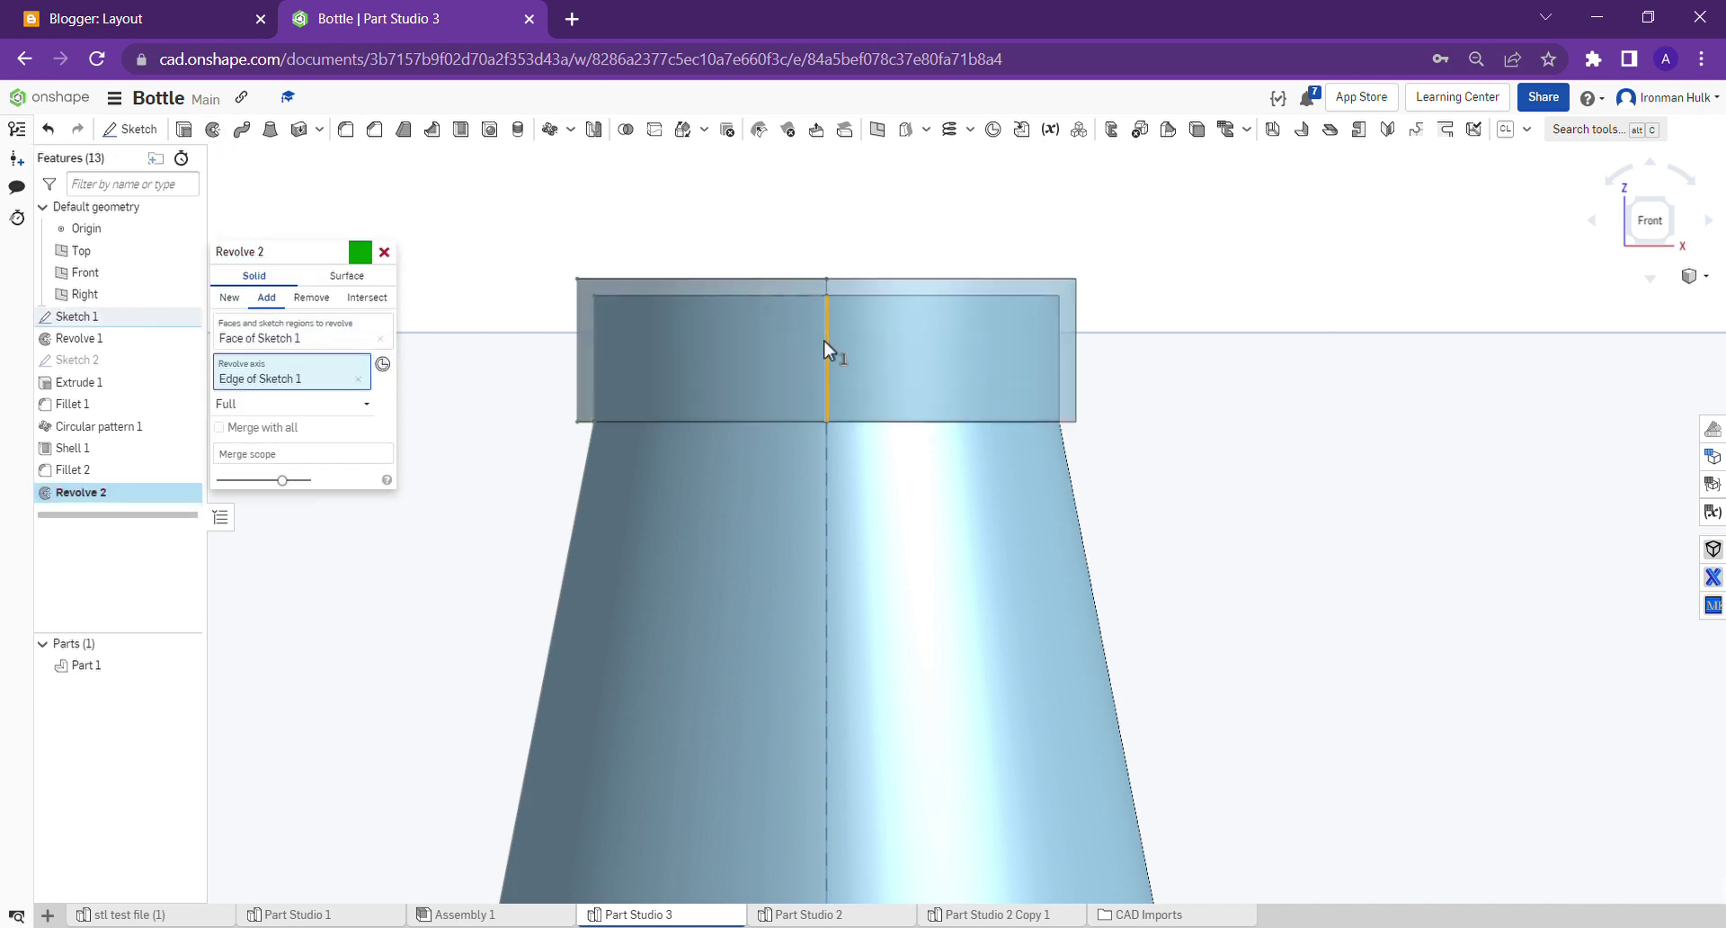
right_drag(890, 220, 894, 254)
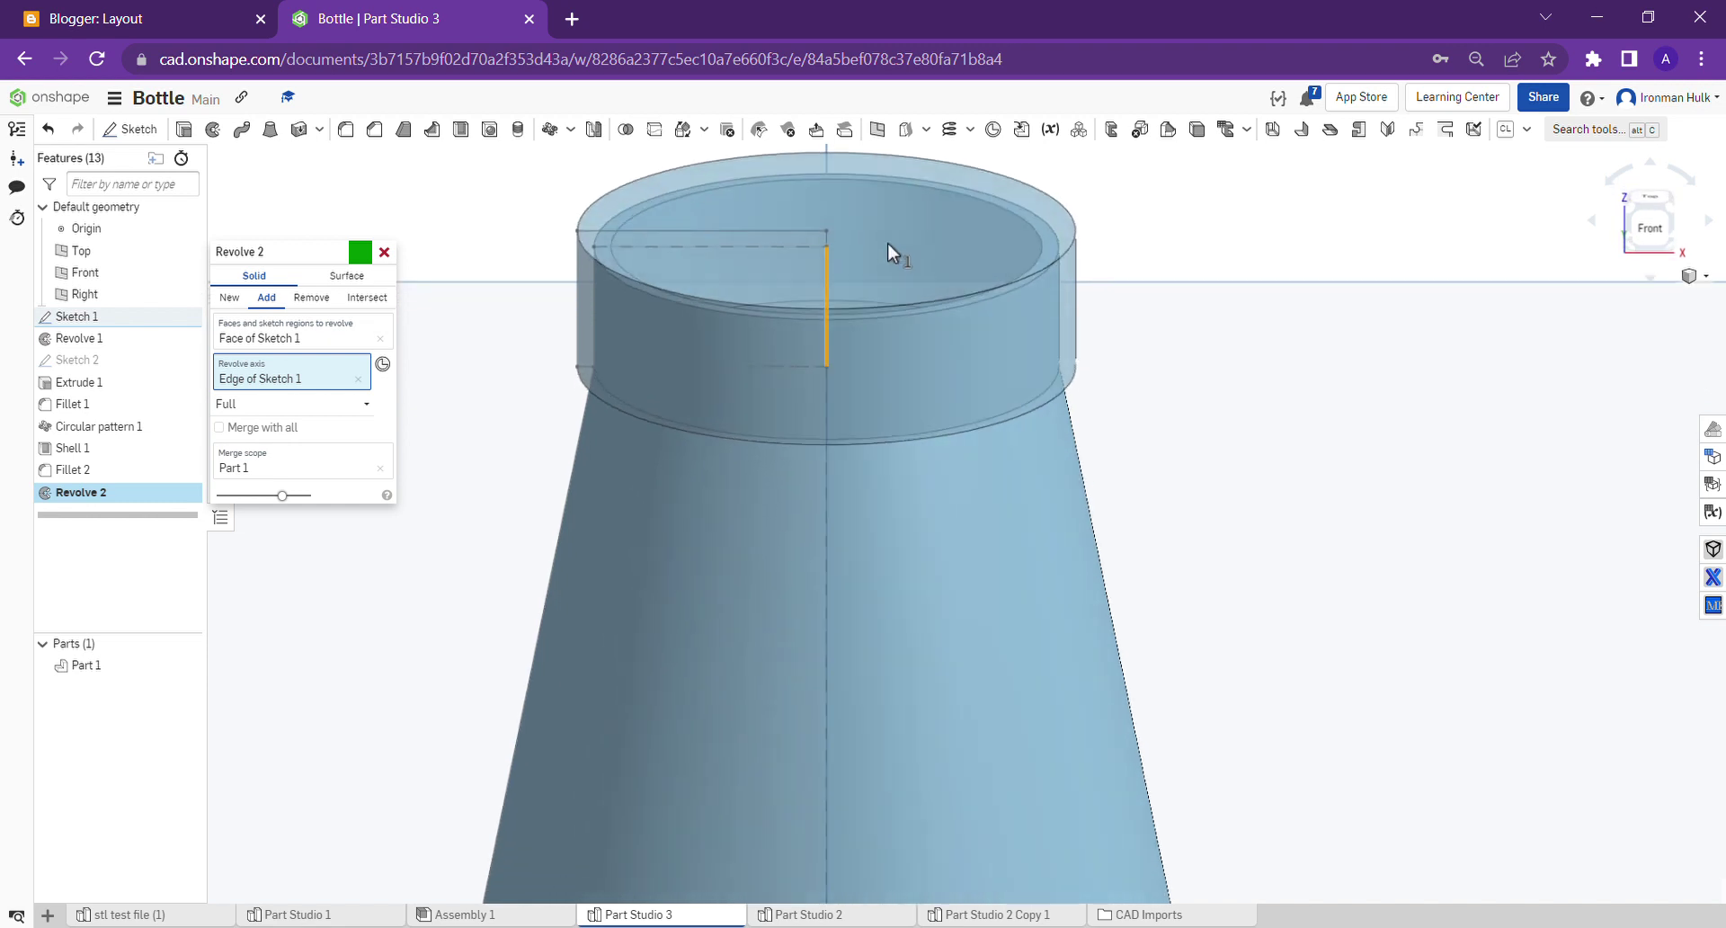
click(230, 300)
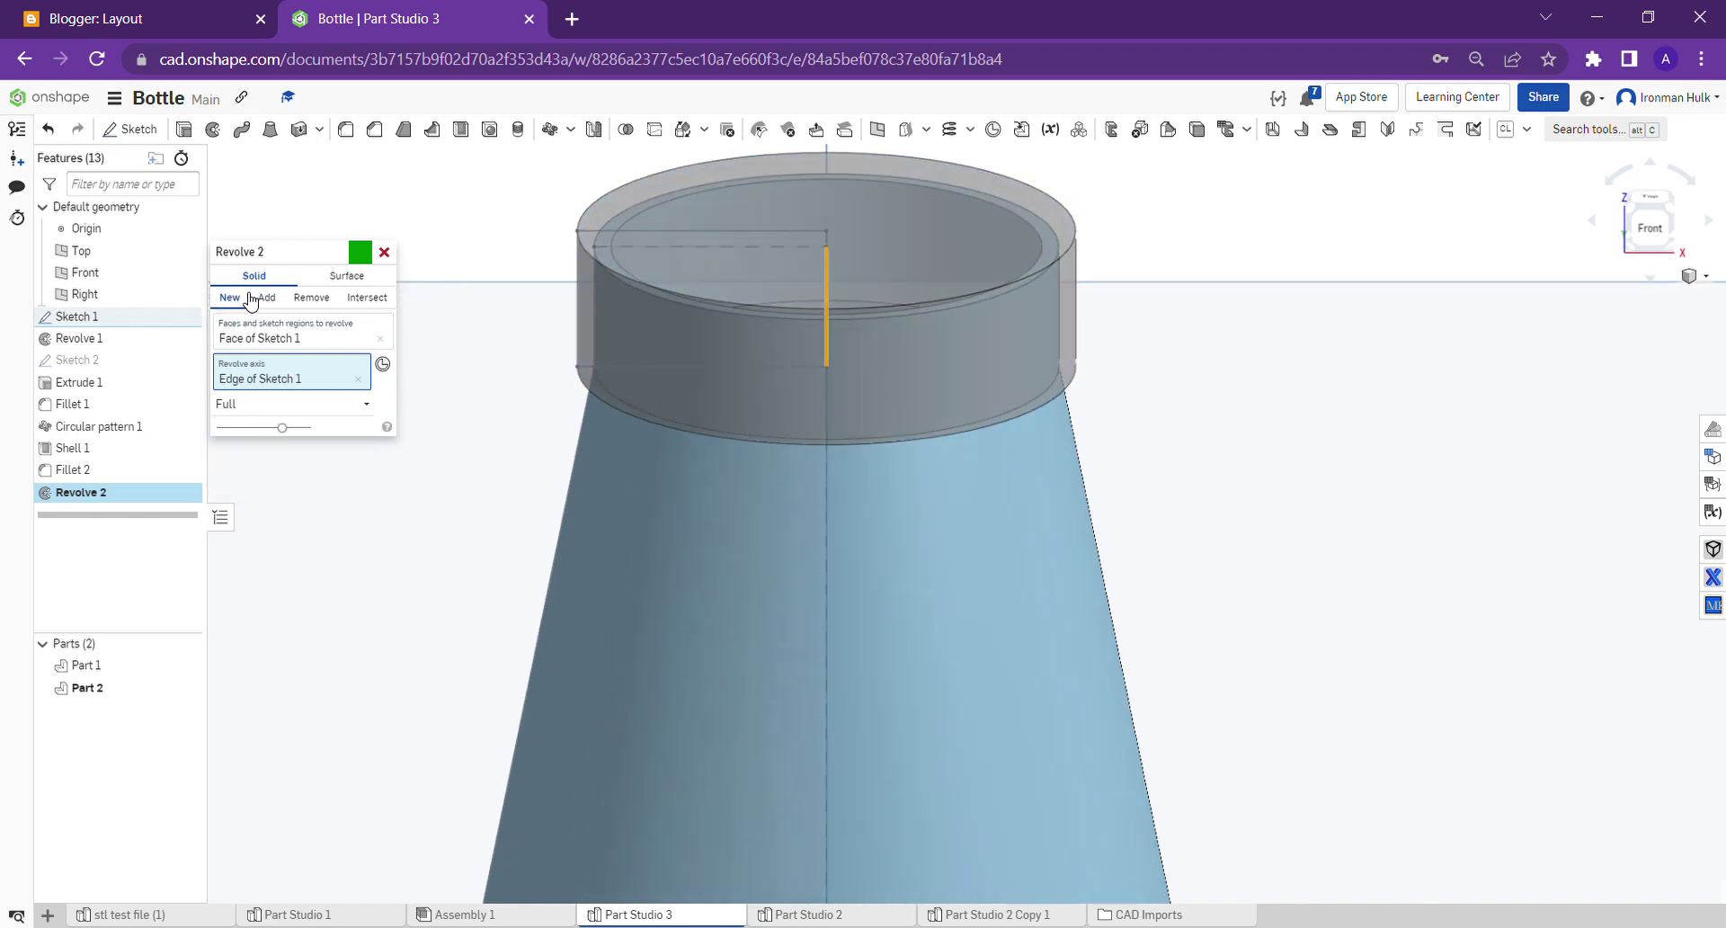
click(359, 254)
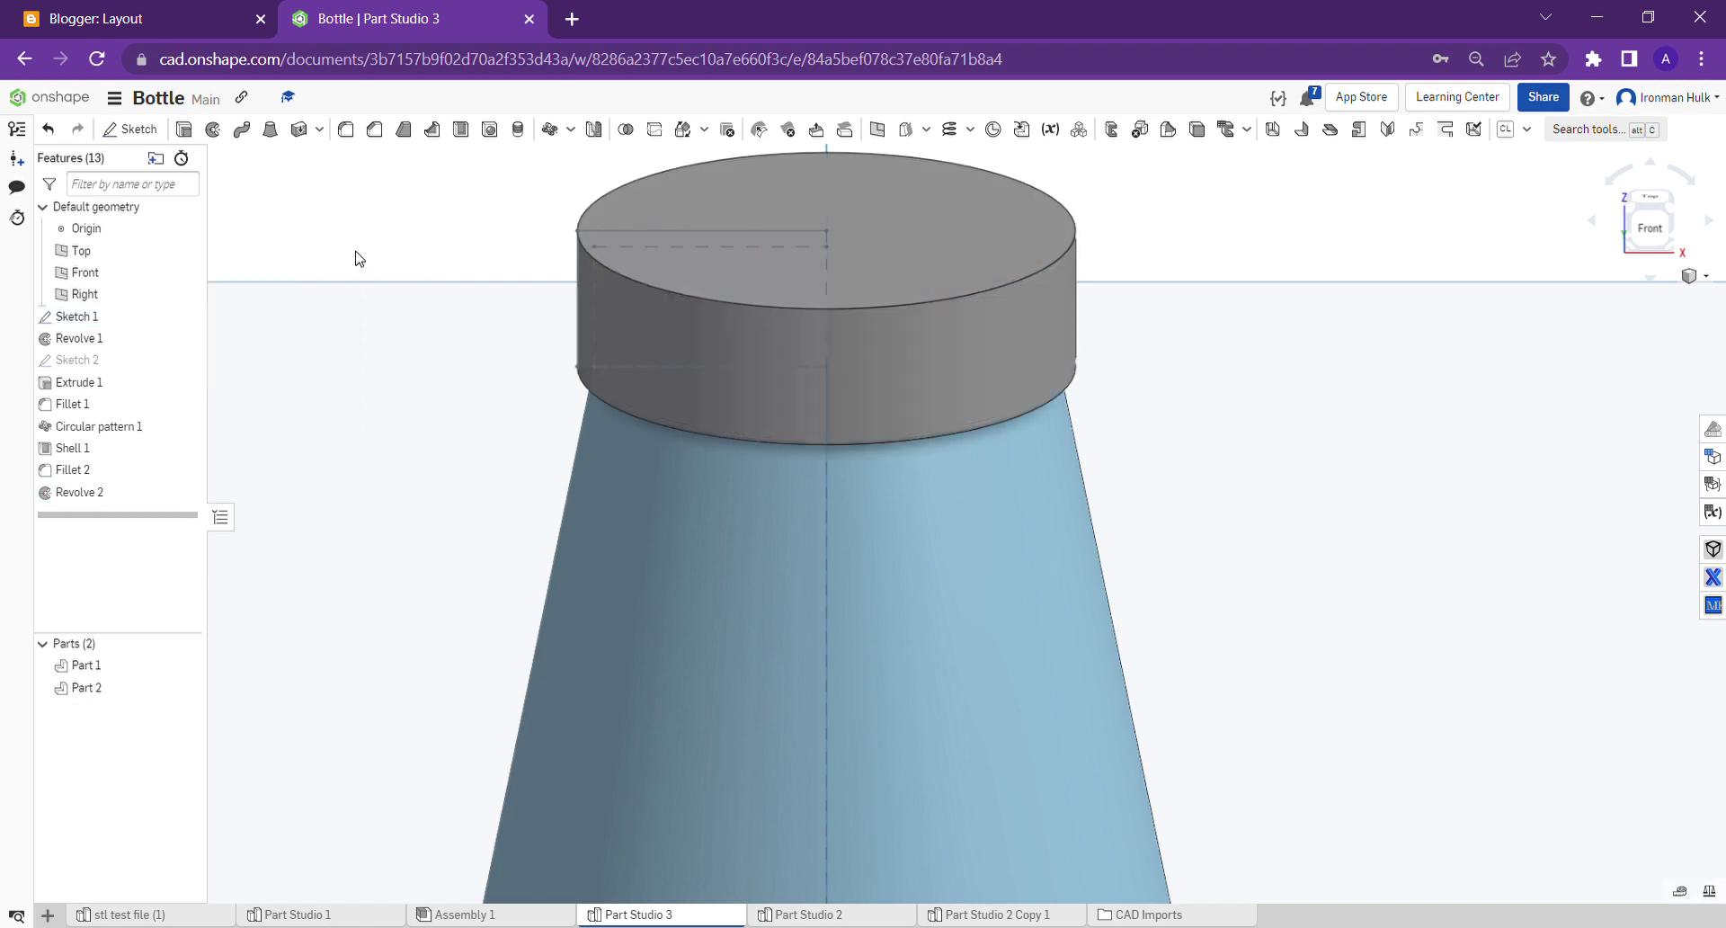
click(345, 129)
- Round the cap's top circular edge with a 0.02 in fillet and hide Sketch 1
click(580, 238)
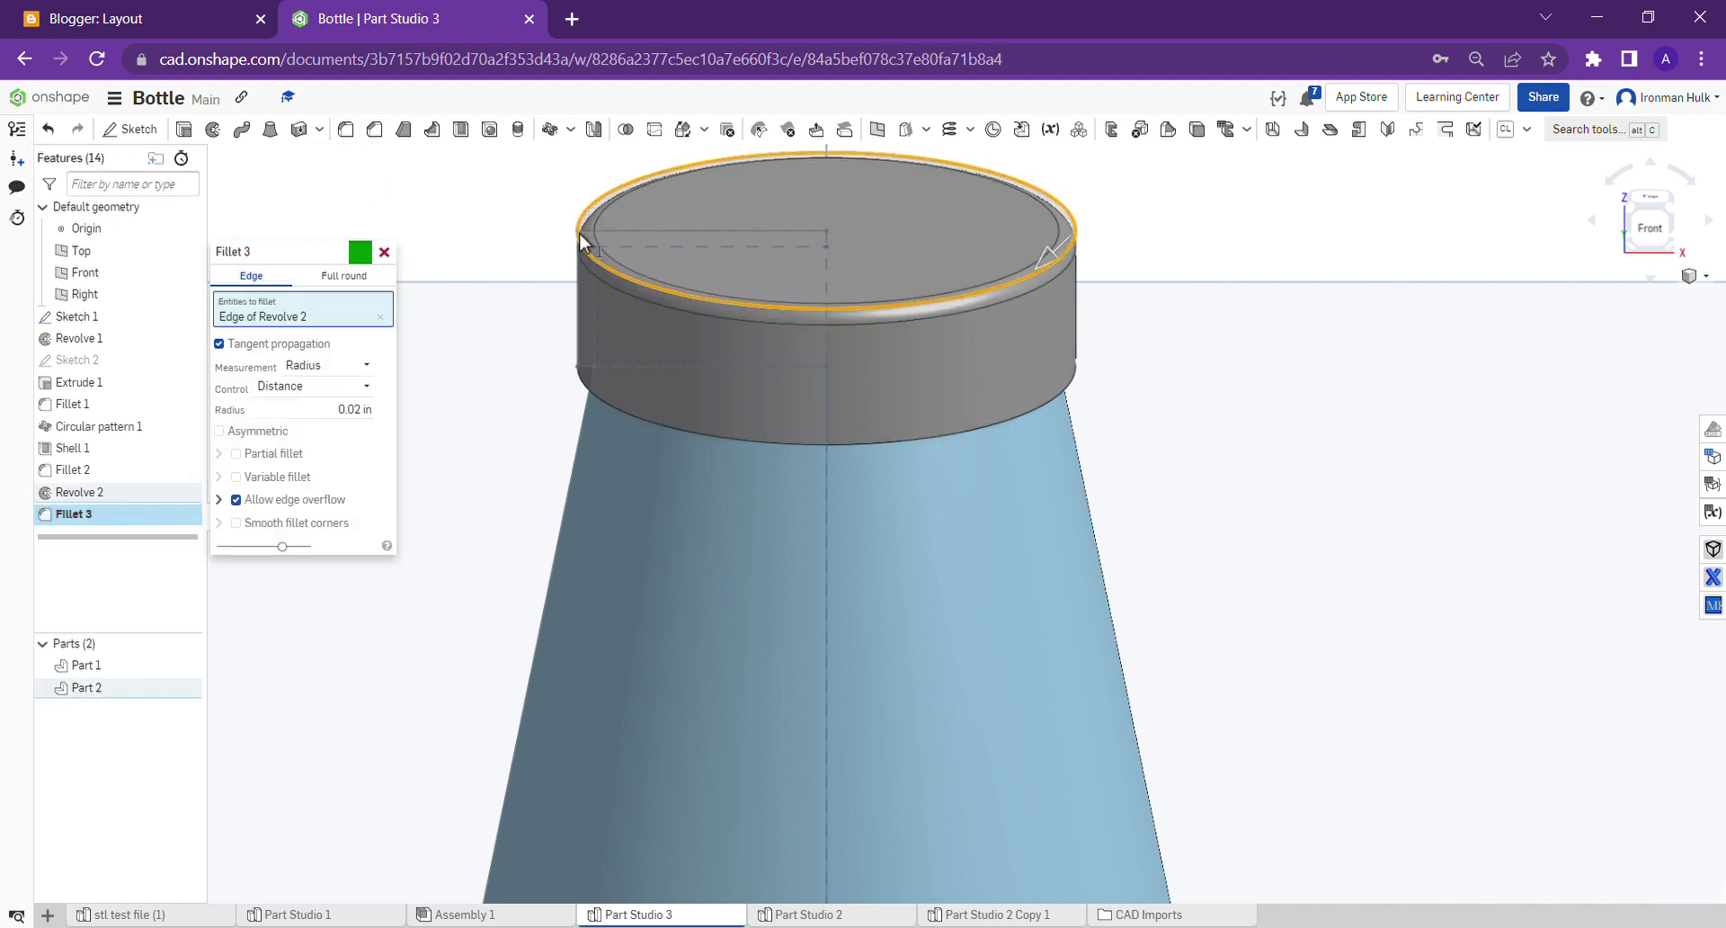
click(362, 255)
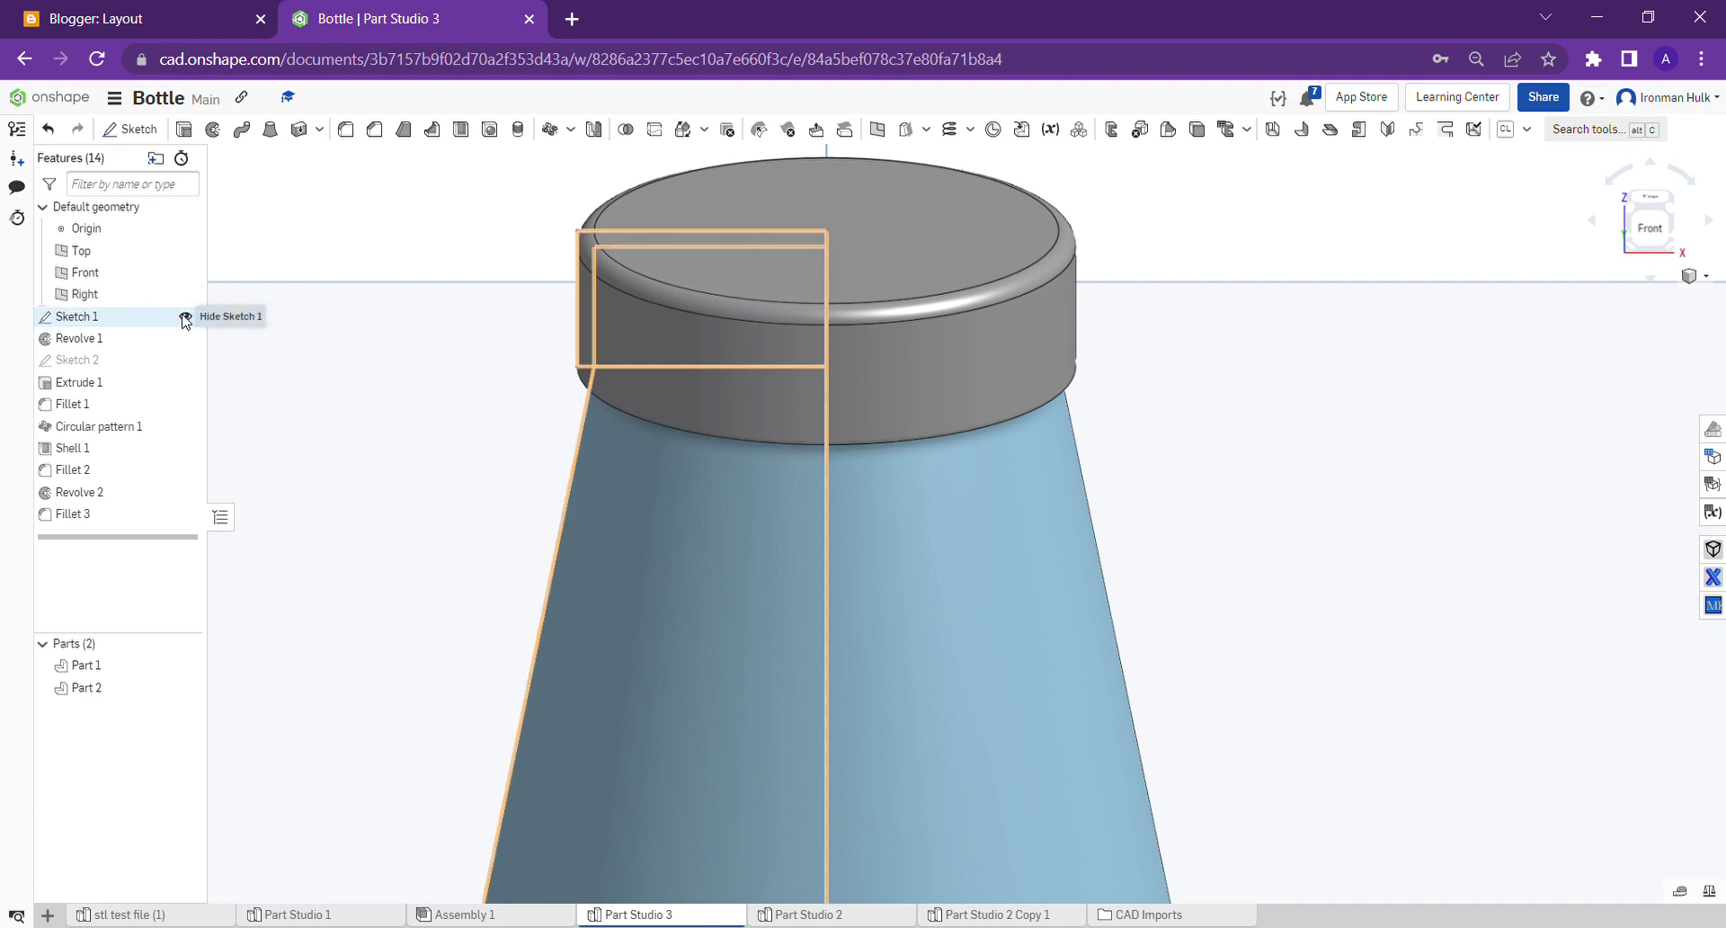
click(185, 318)
- Orbit around the capped bottle to inspect its base and an oblique view
scroll(763, 294, down, 4)
scroll(797, 374, down, 3)
right_drag(796, 374, 787, 471)
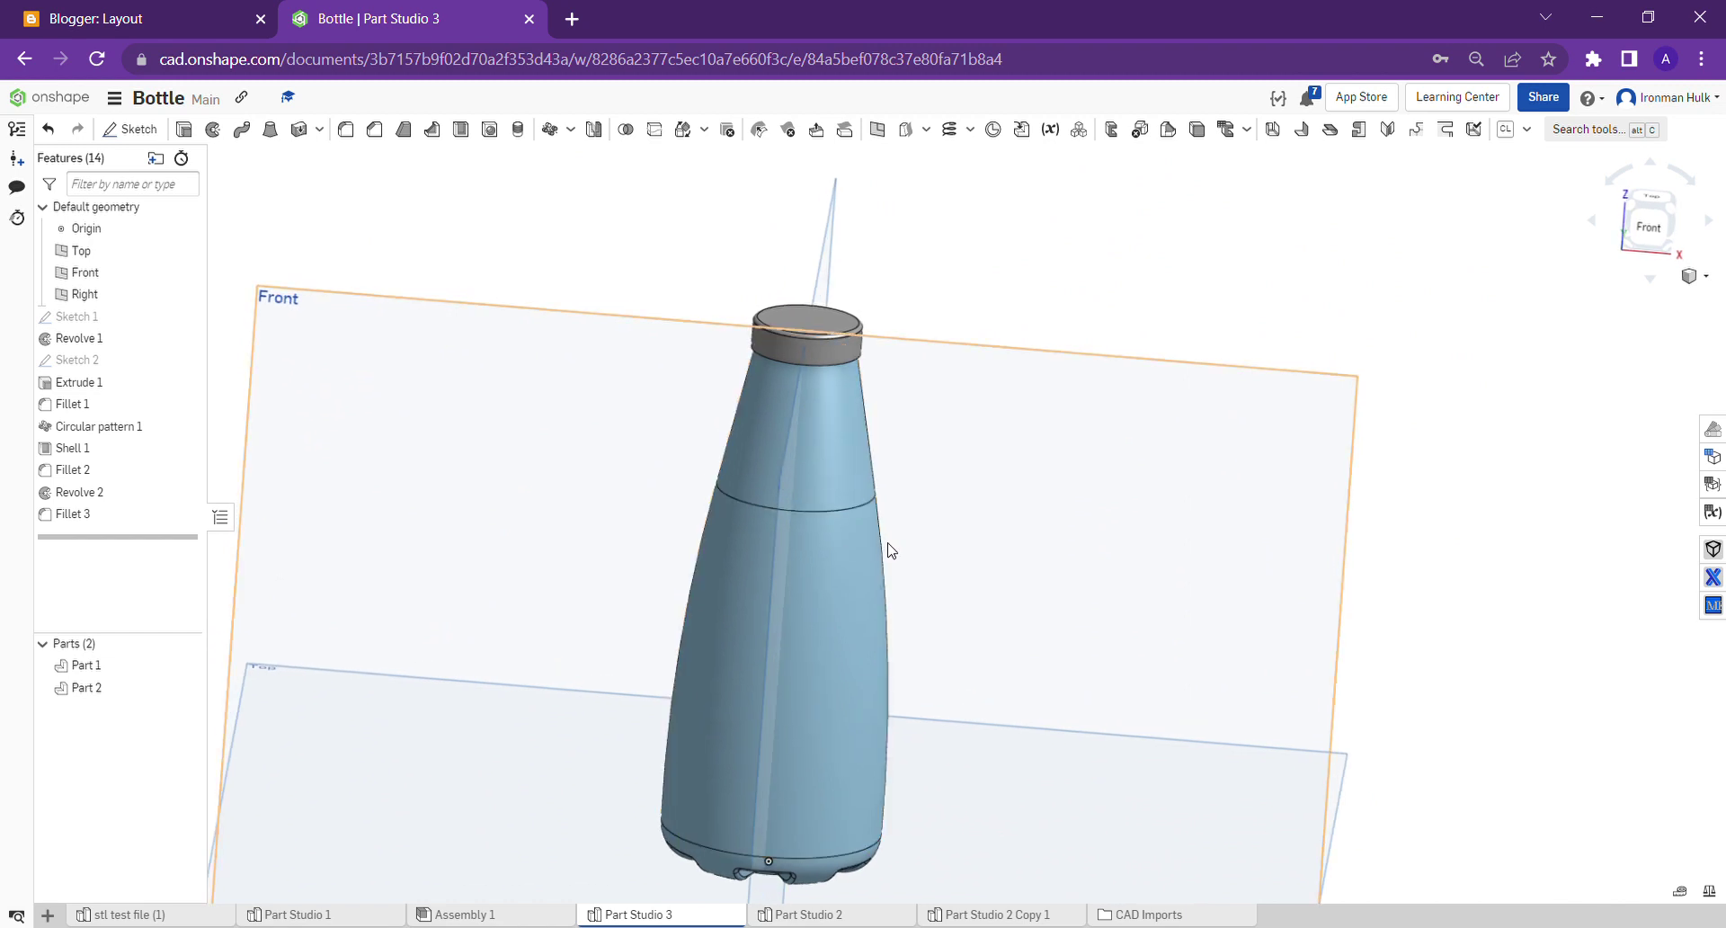
right_drag(890, 551, 1479, 510)
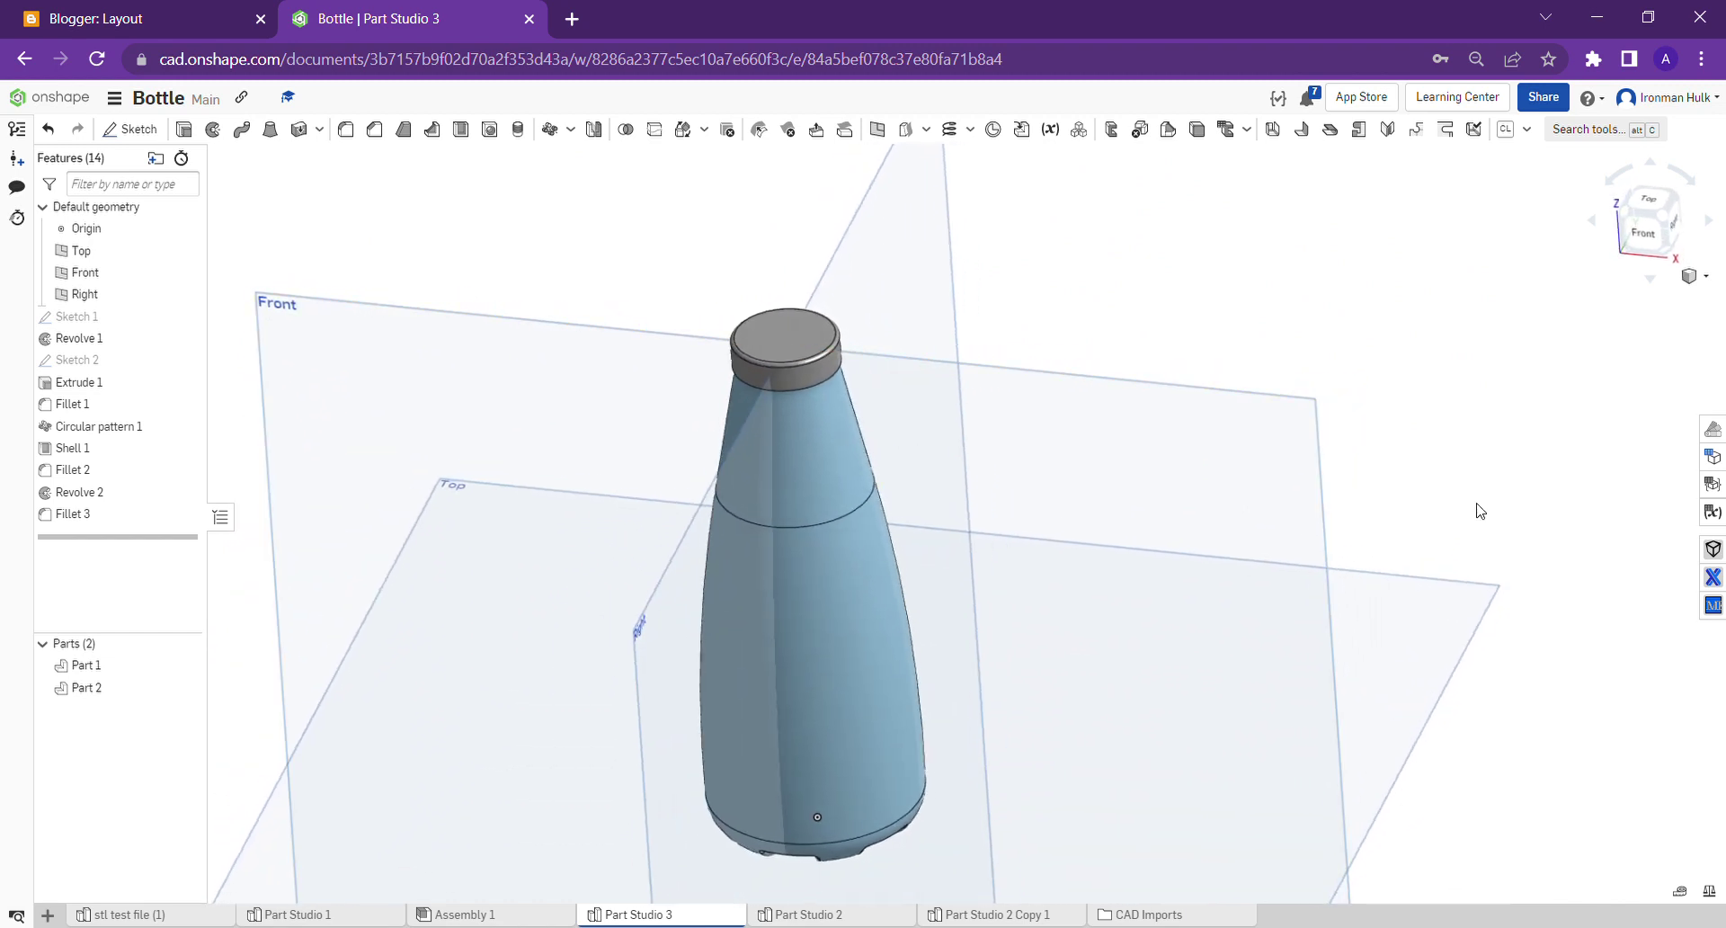
click(1704, 275)
right_drag(850, 642, 759, 628)
right_click(760, 628)
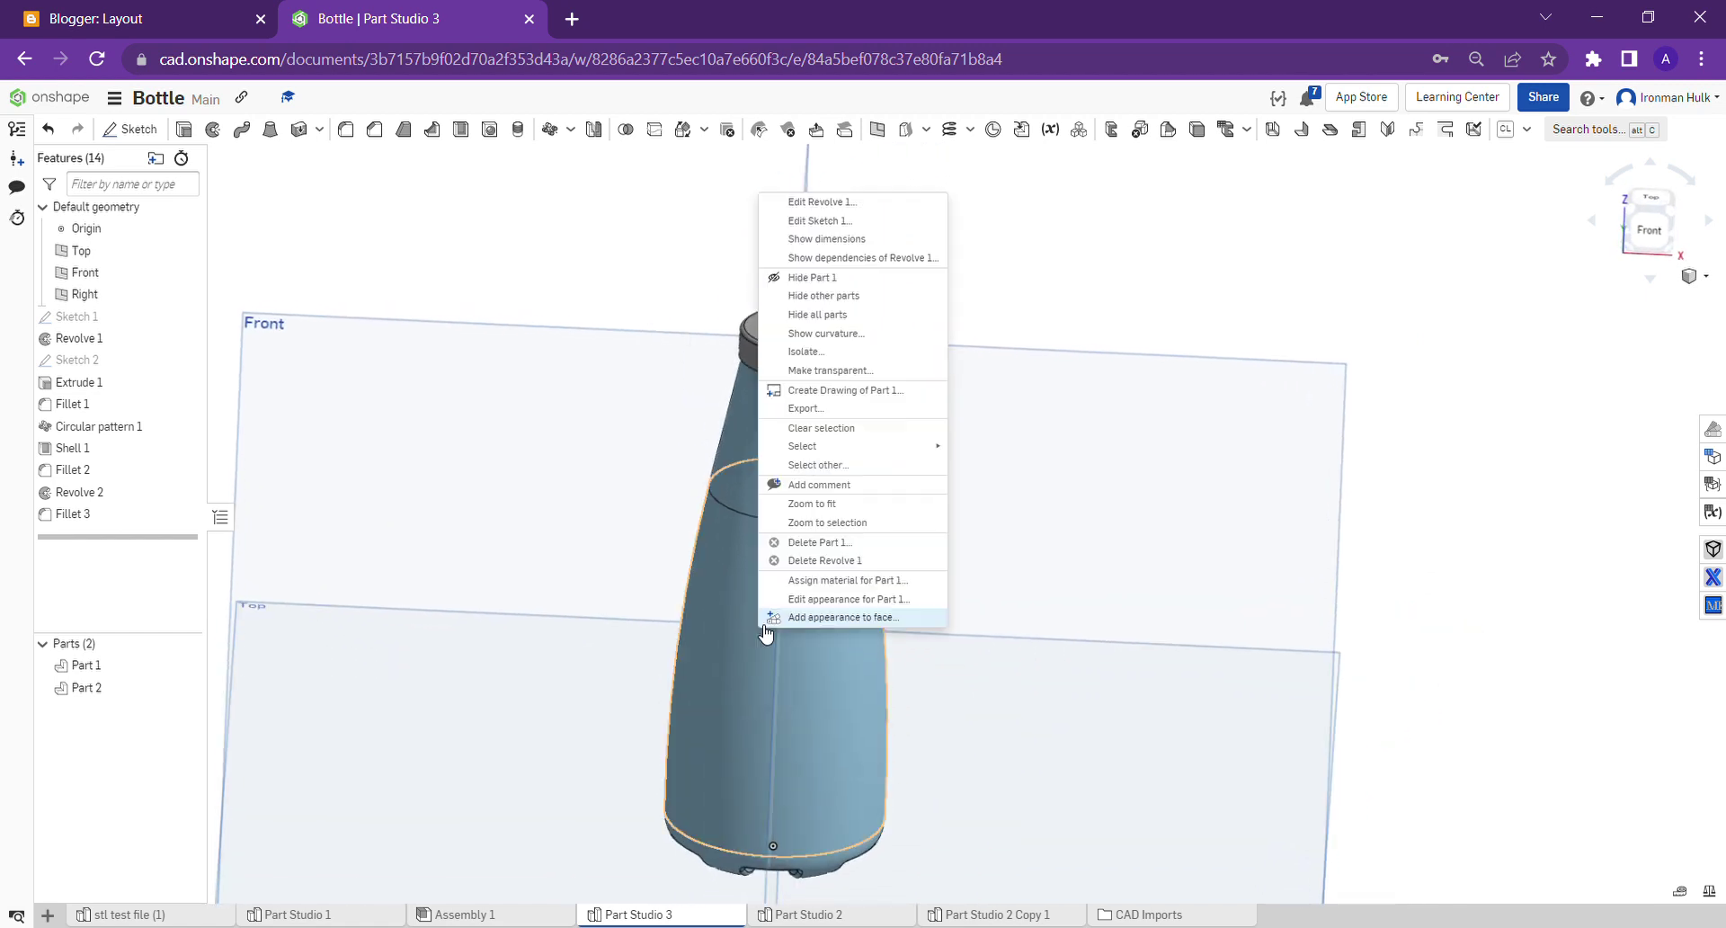
- Colour the bottle body (Part 1) teal 57C6BD
click(814, 598)
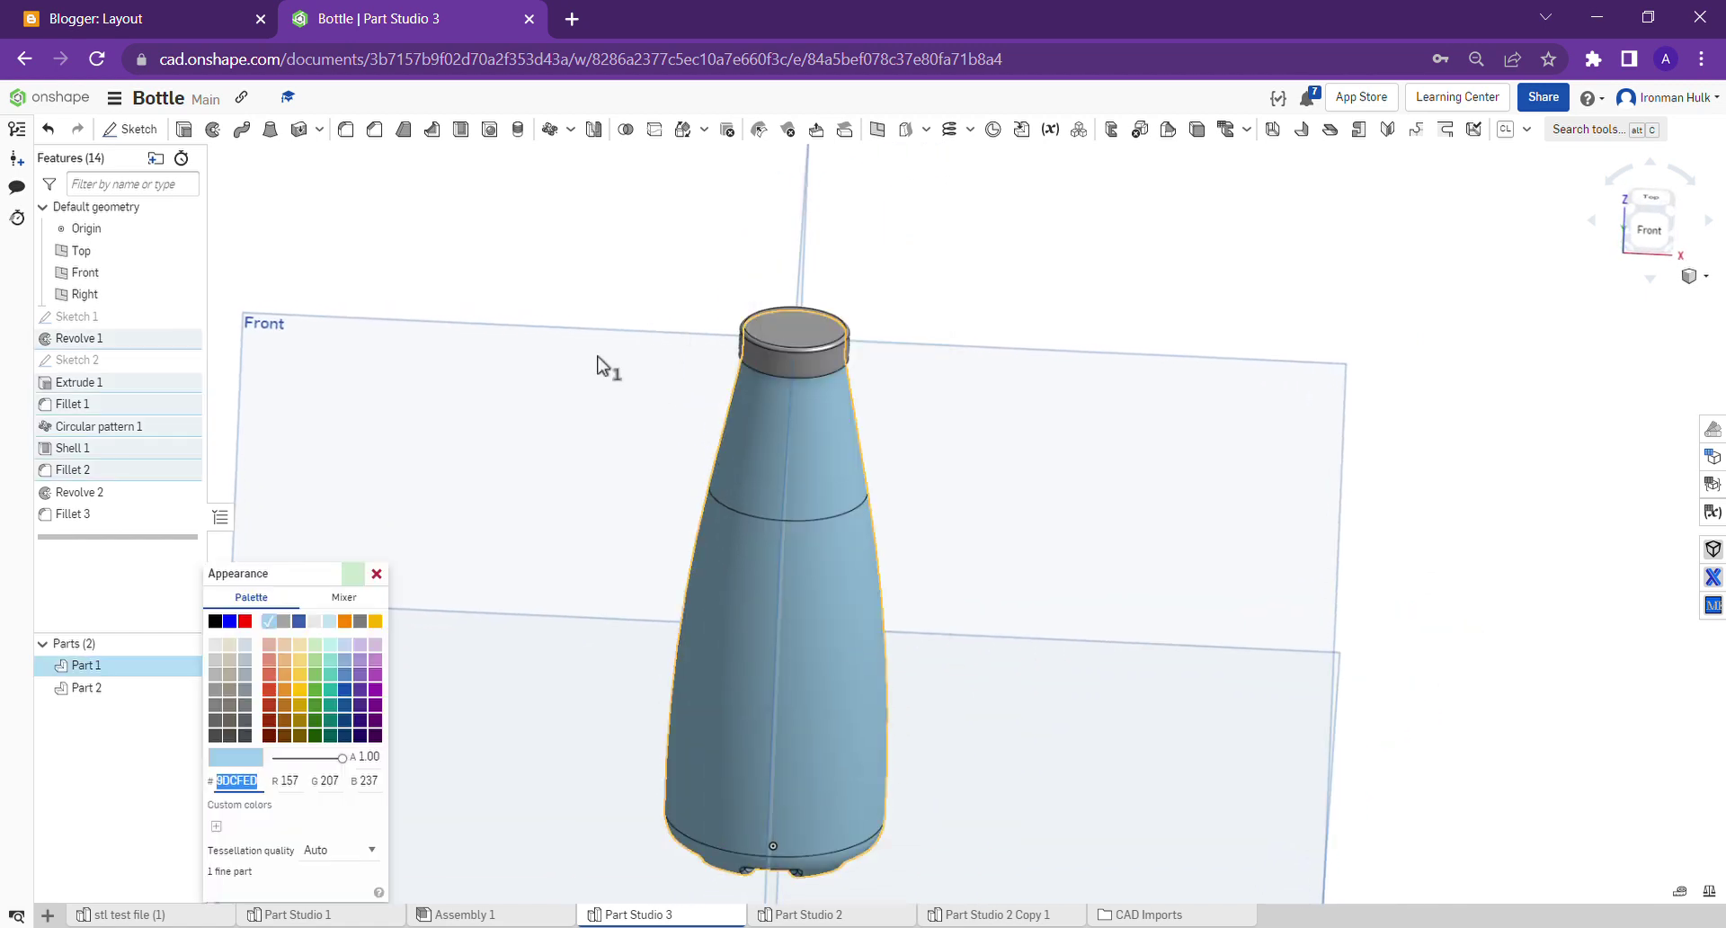
click(330, 674)
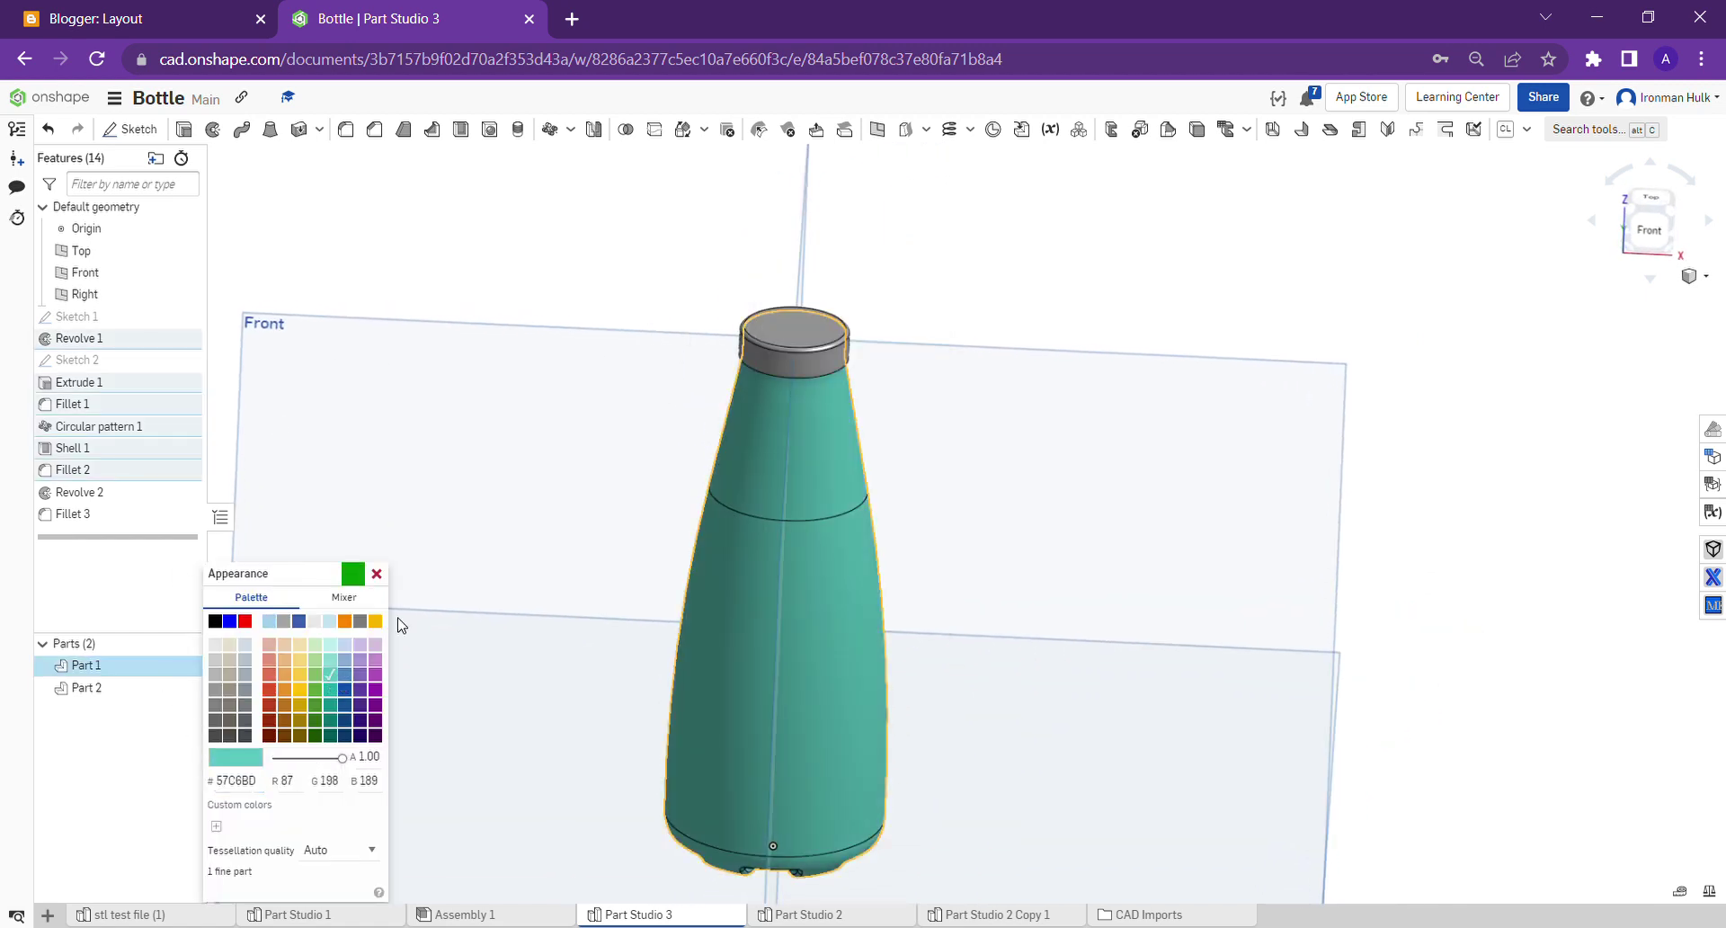
click(356, 575)
- Colour the cap (Part 2) light teal 89DAD3
right_click(772, 344)
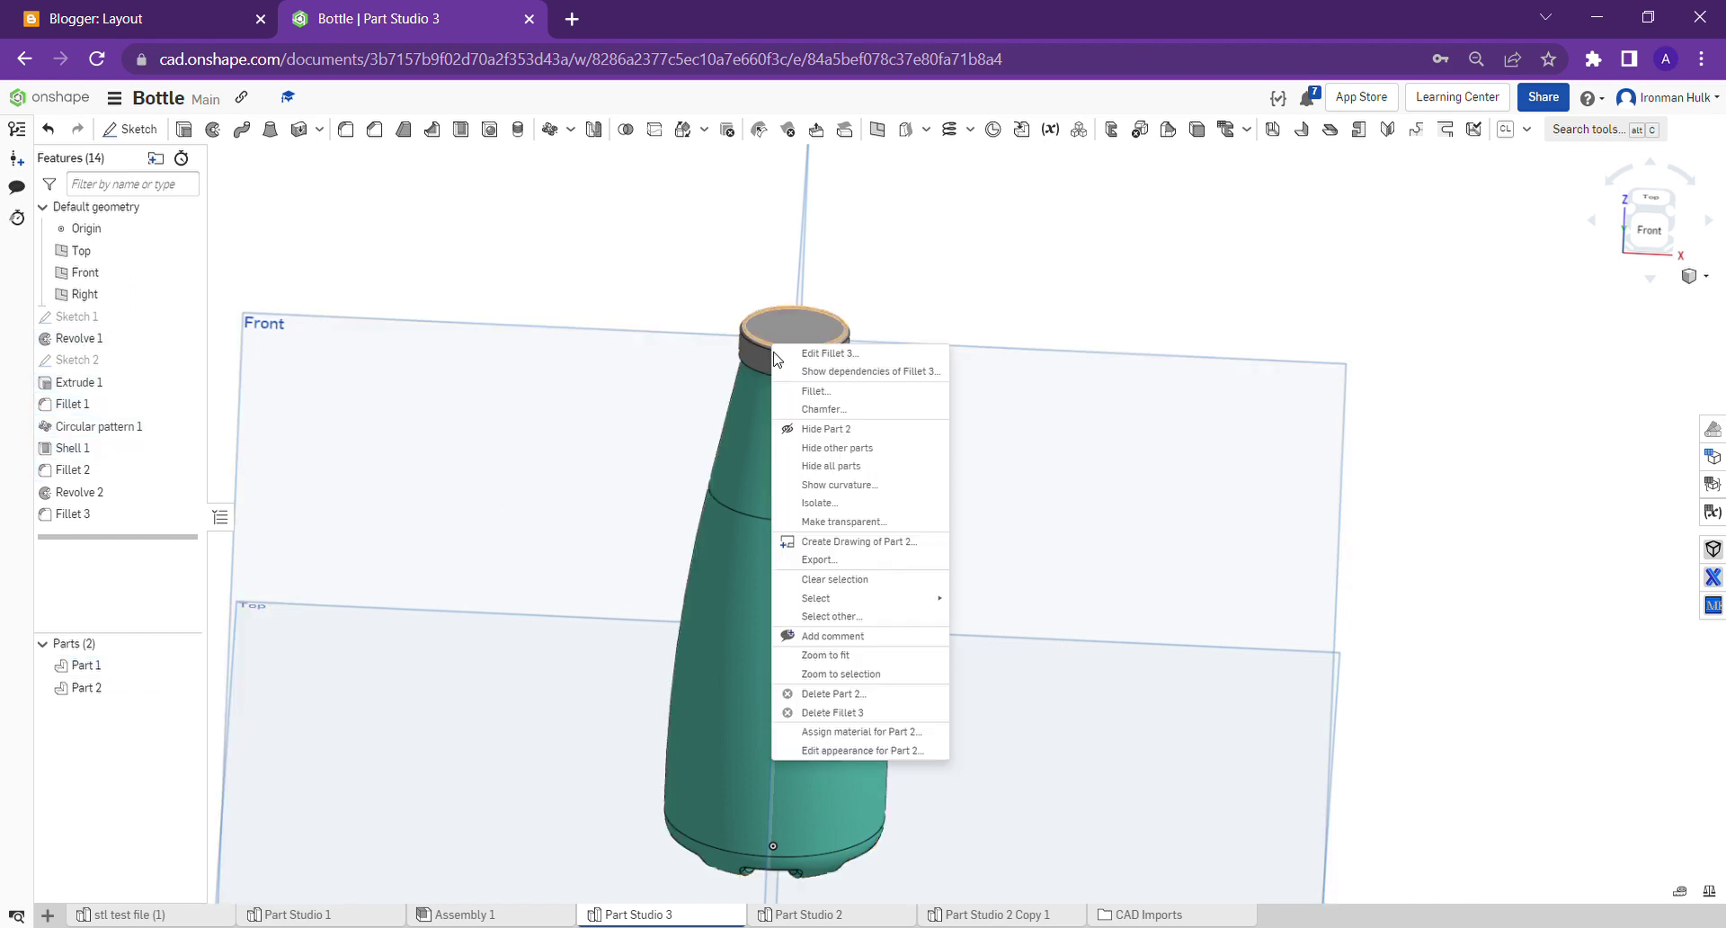
click(845, 731)
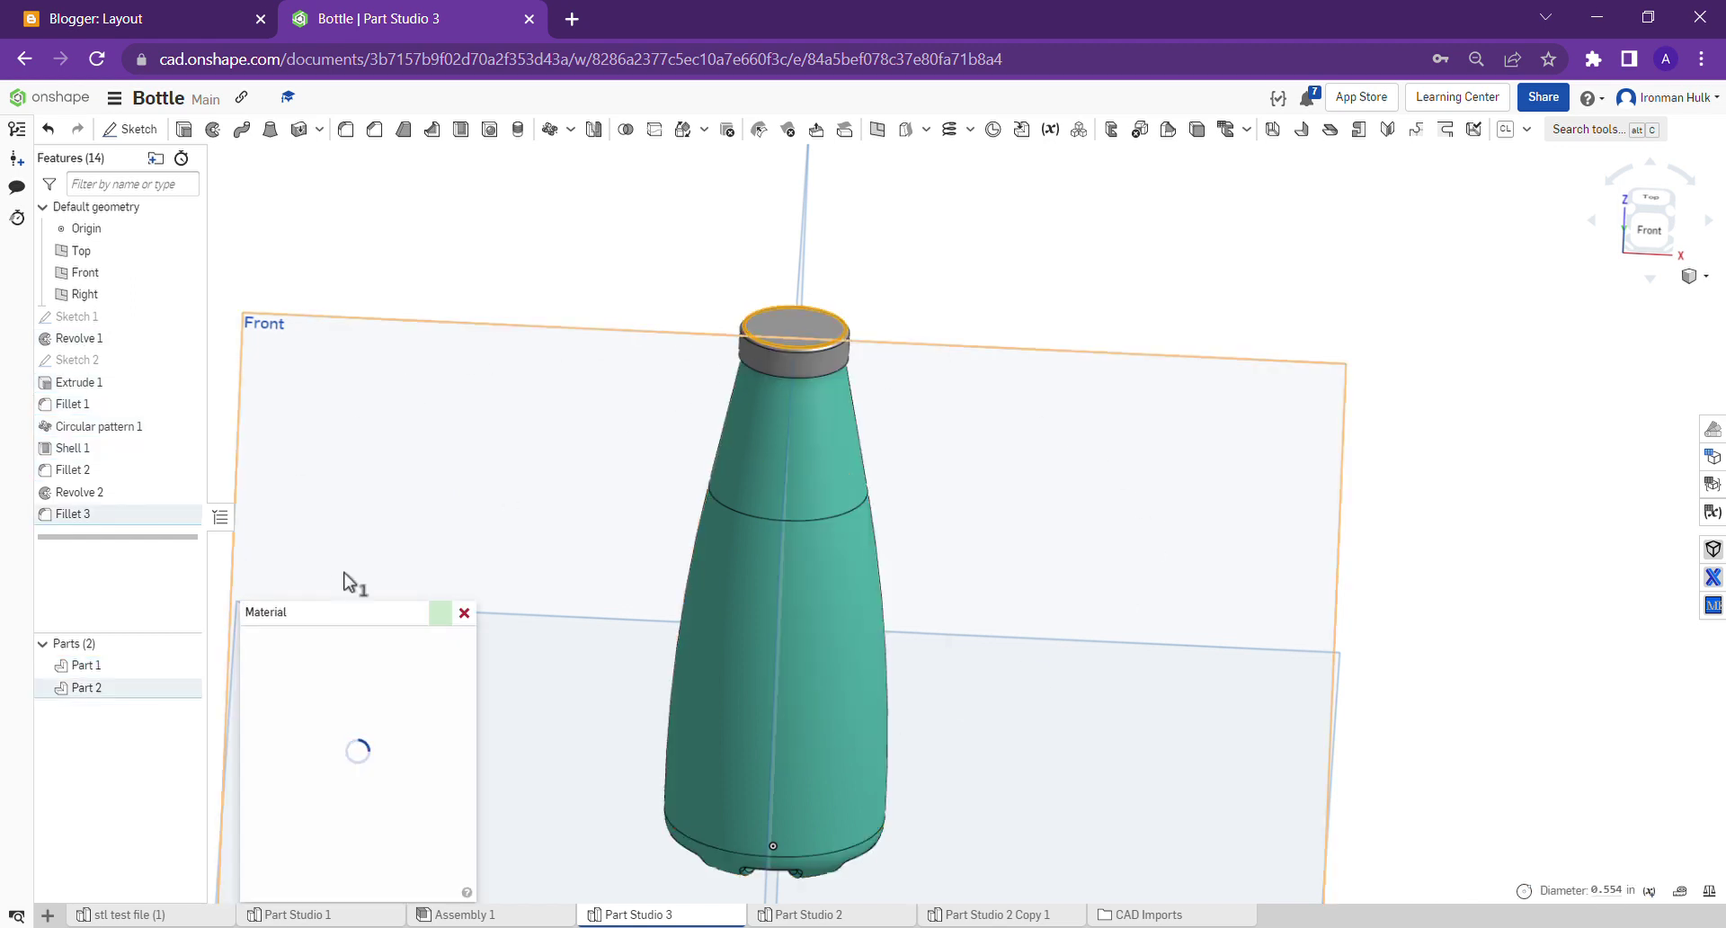
click(464, 612)
click(1050, 311)
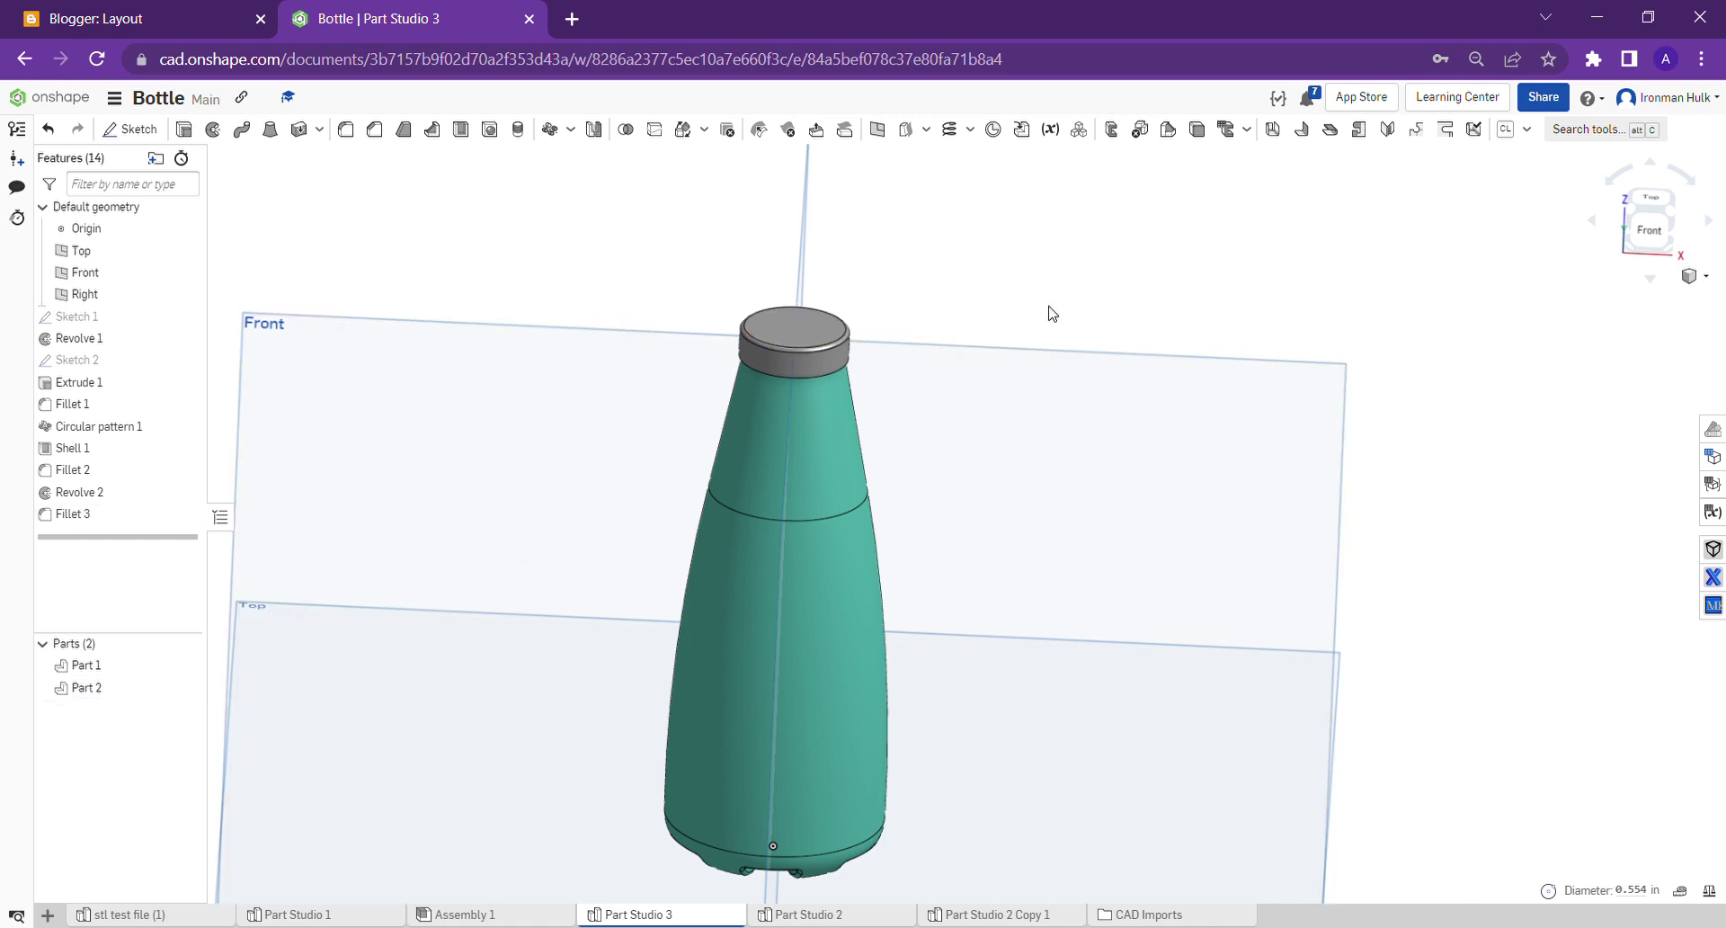
right_click(784, 329)
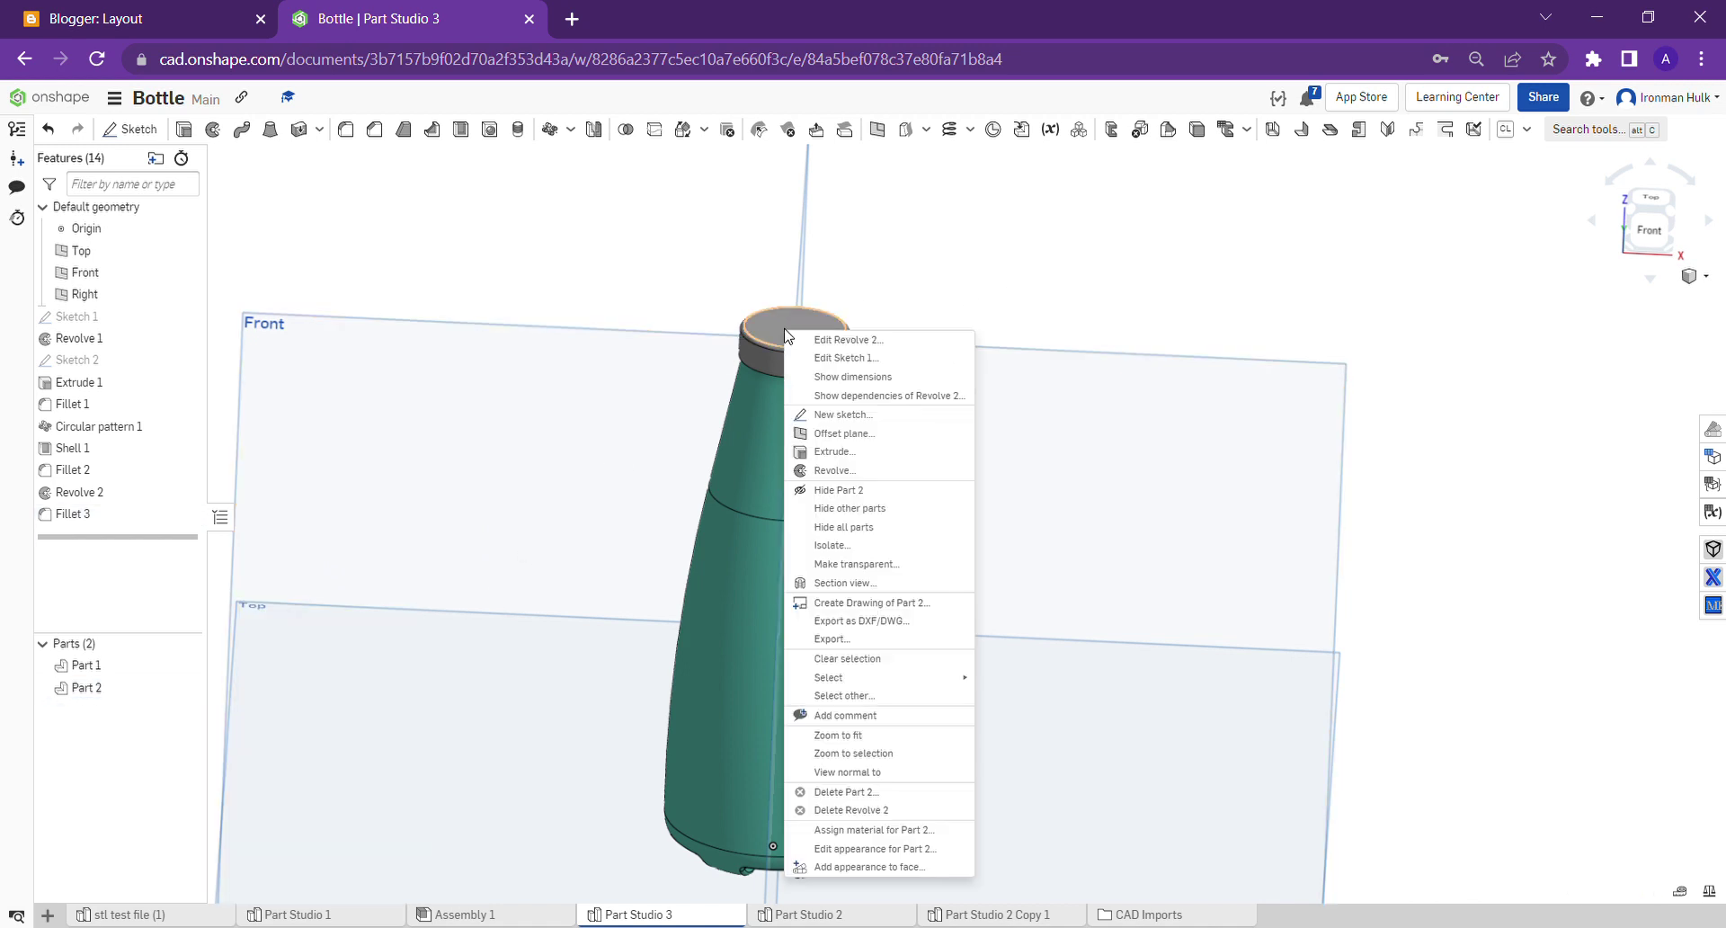
click(852, 848)
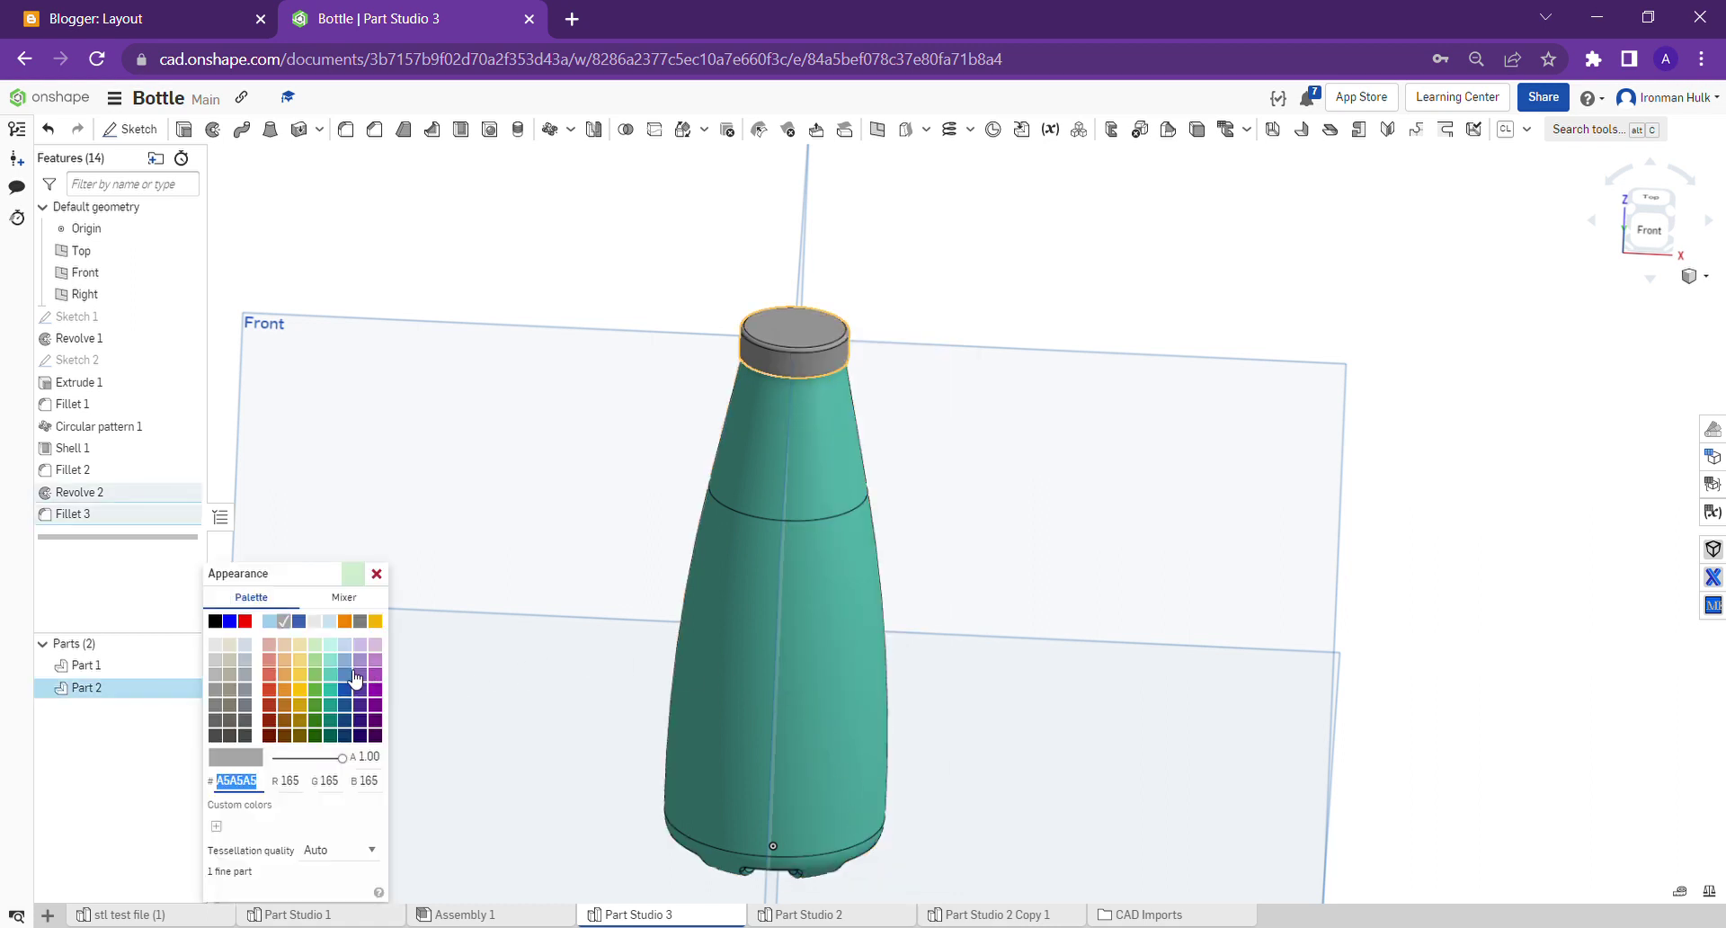
click(334, 644)
click(332, 660)
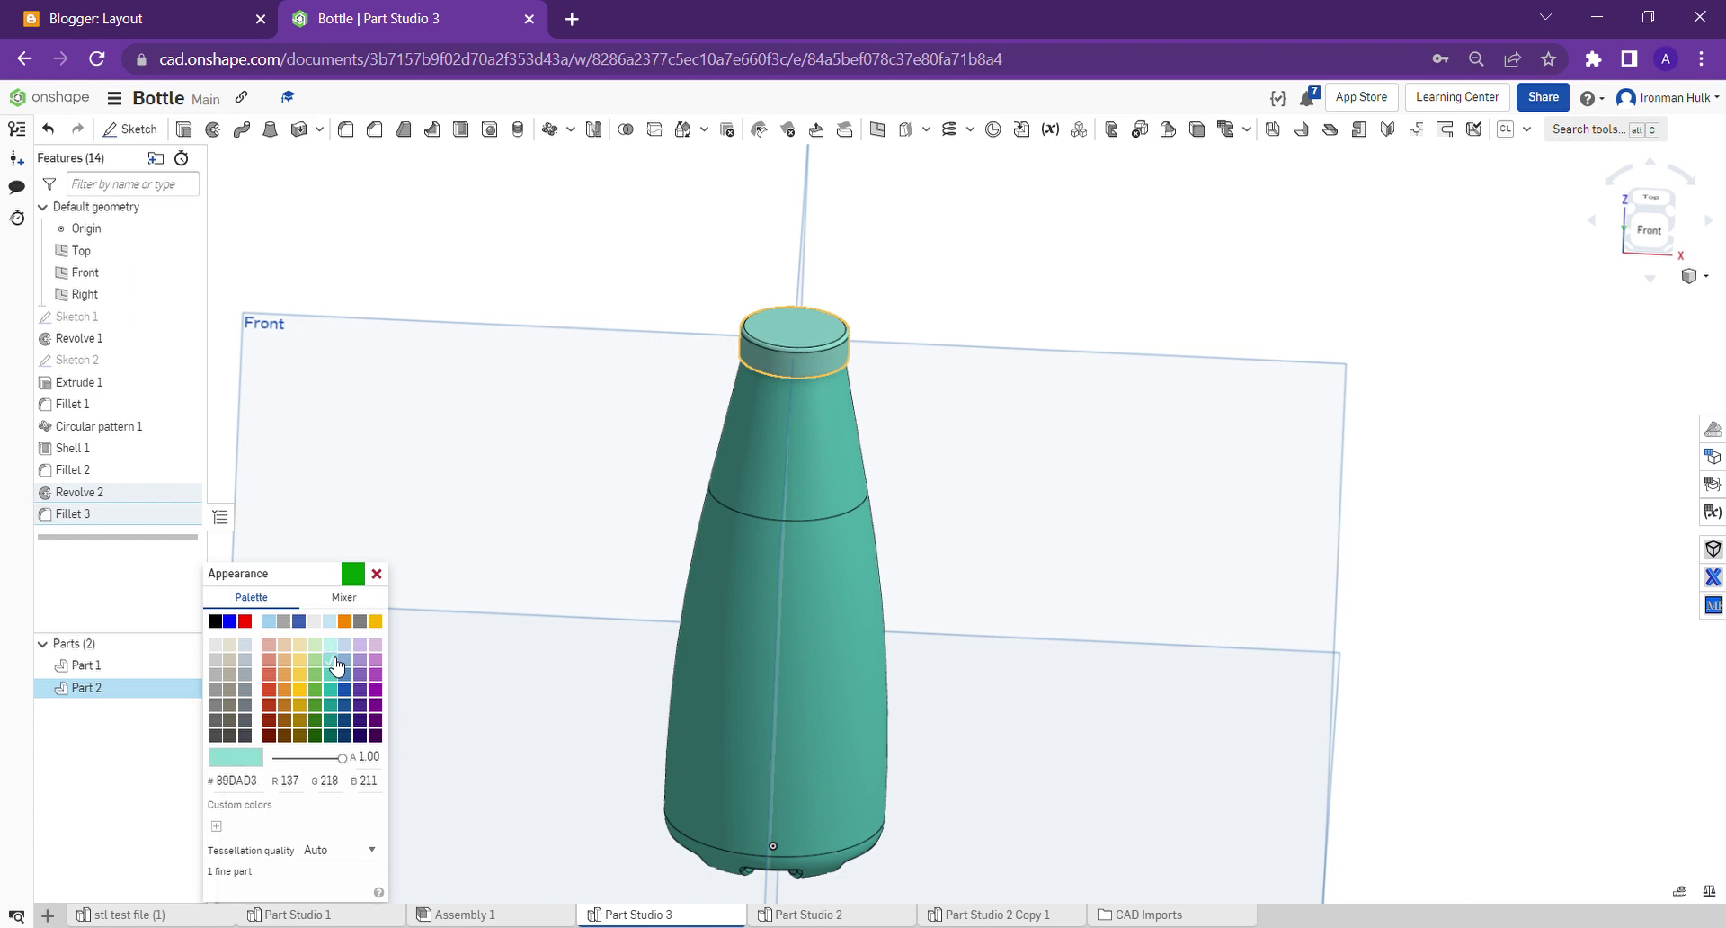
click(356, 573)
scroll(860, 378, up, 3)
right_drag(860, 378, 921, 481)
scroll(913, 307, down, 3)
scroll(827, 418, up, 3)
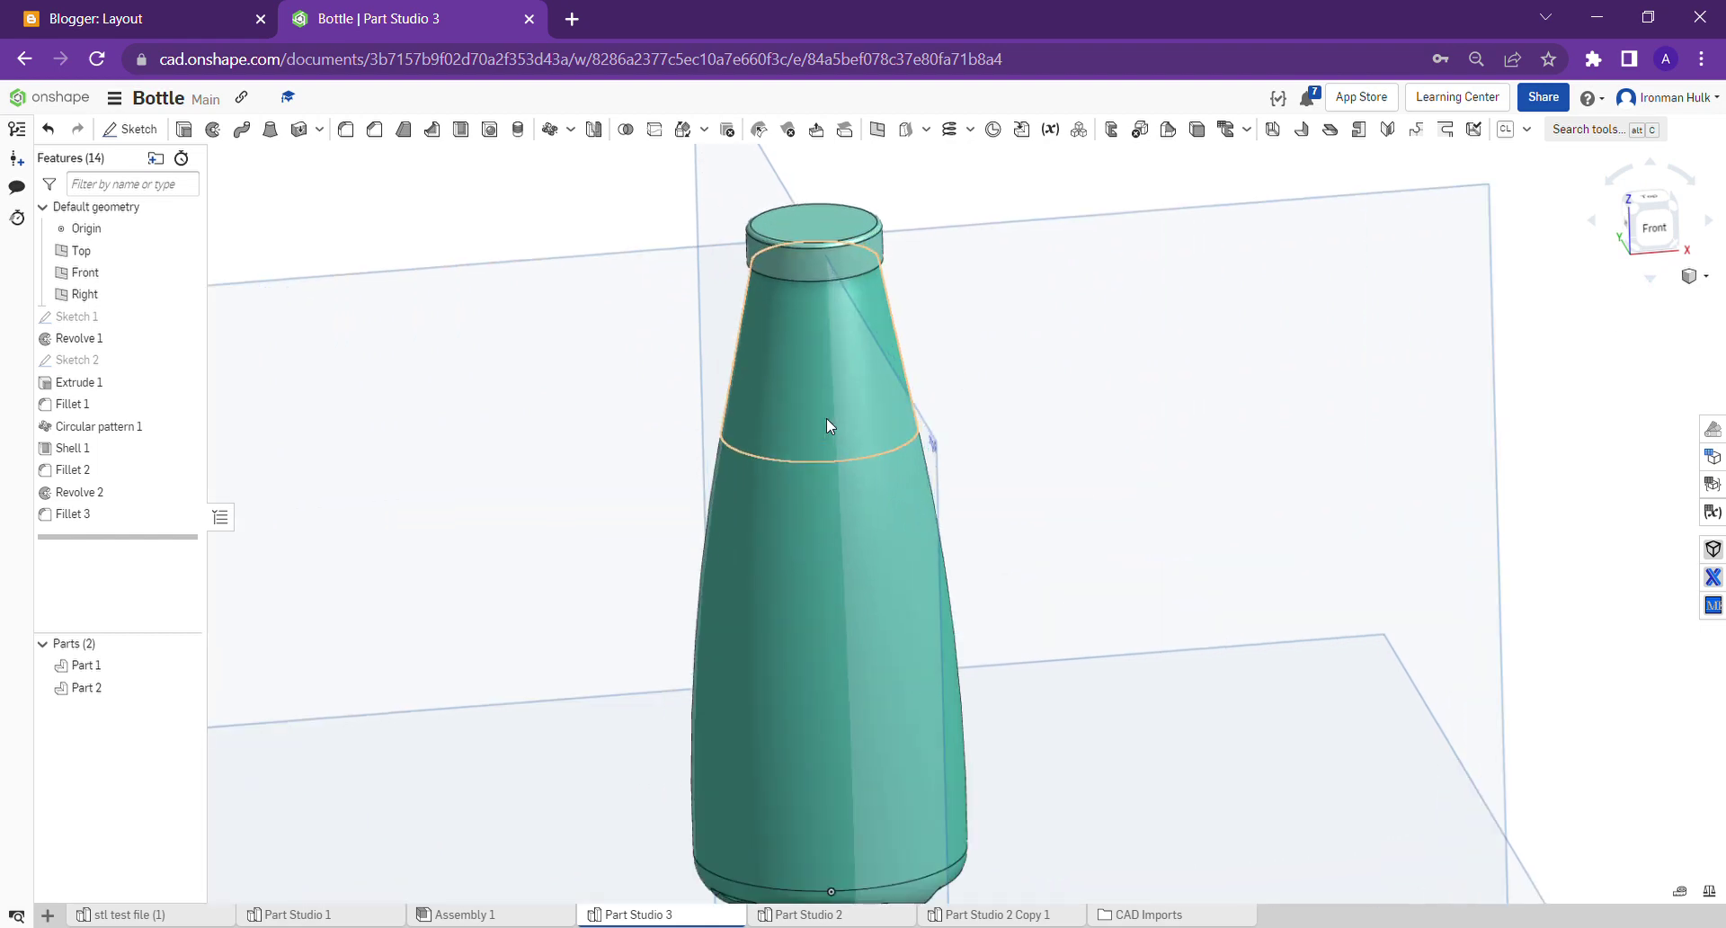
right_drag(827, 418, 810, 516)
scroll(902, 340, down, 3)
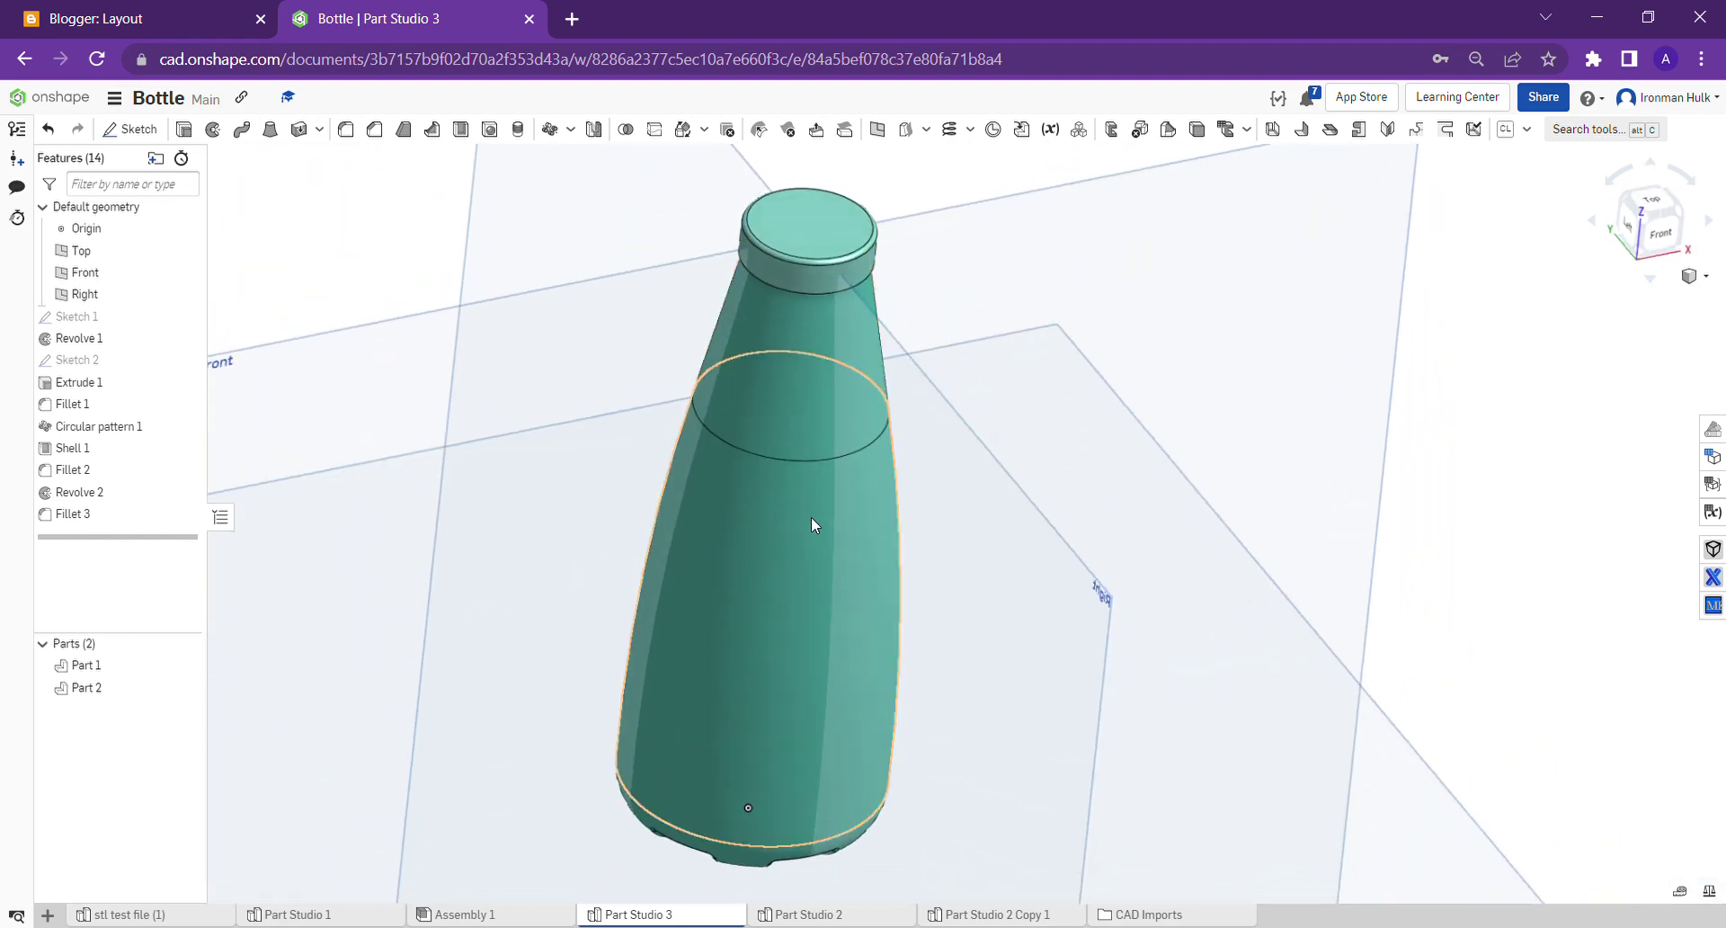
scroll(816, 536, down, 2)
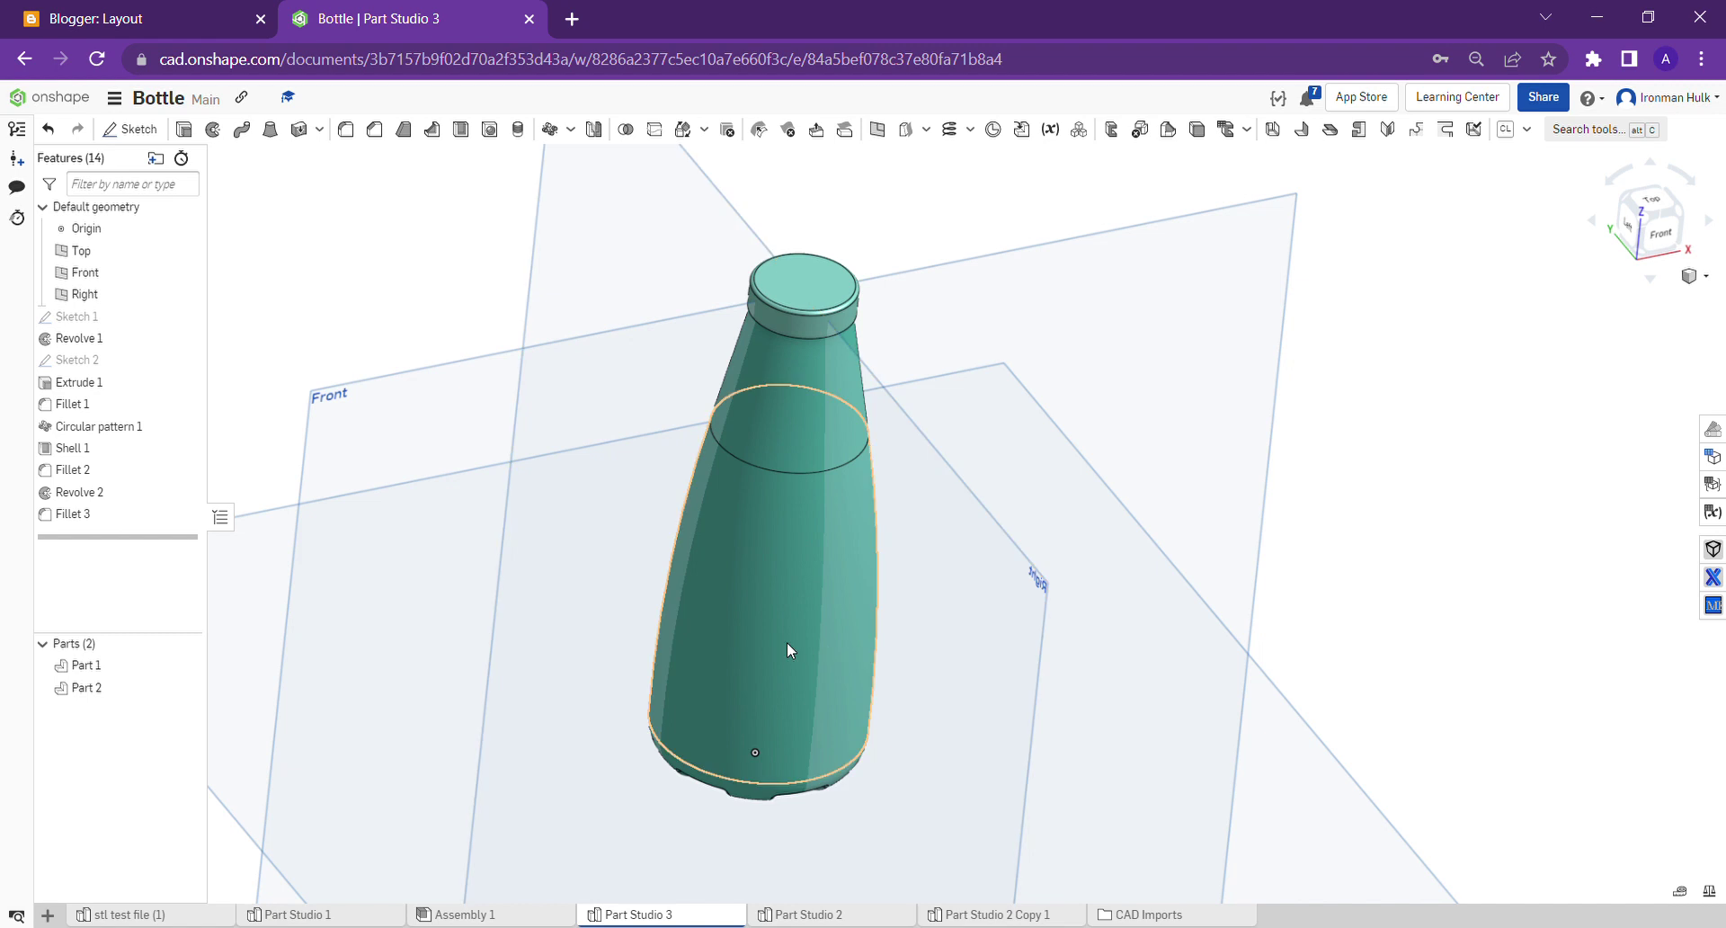
right_drag(999, 667, 986, 590)
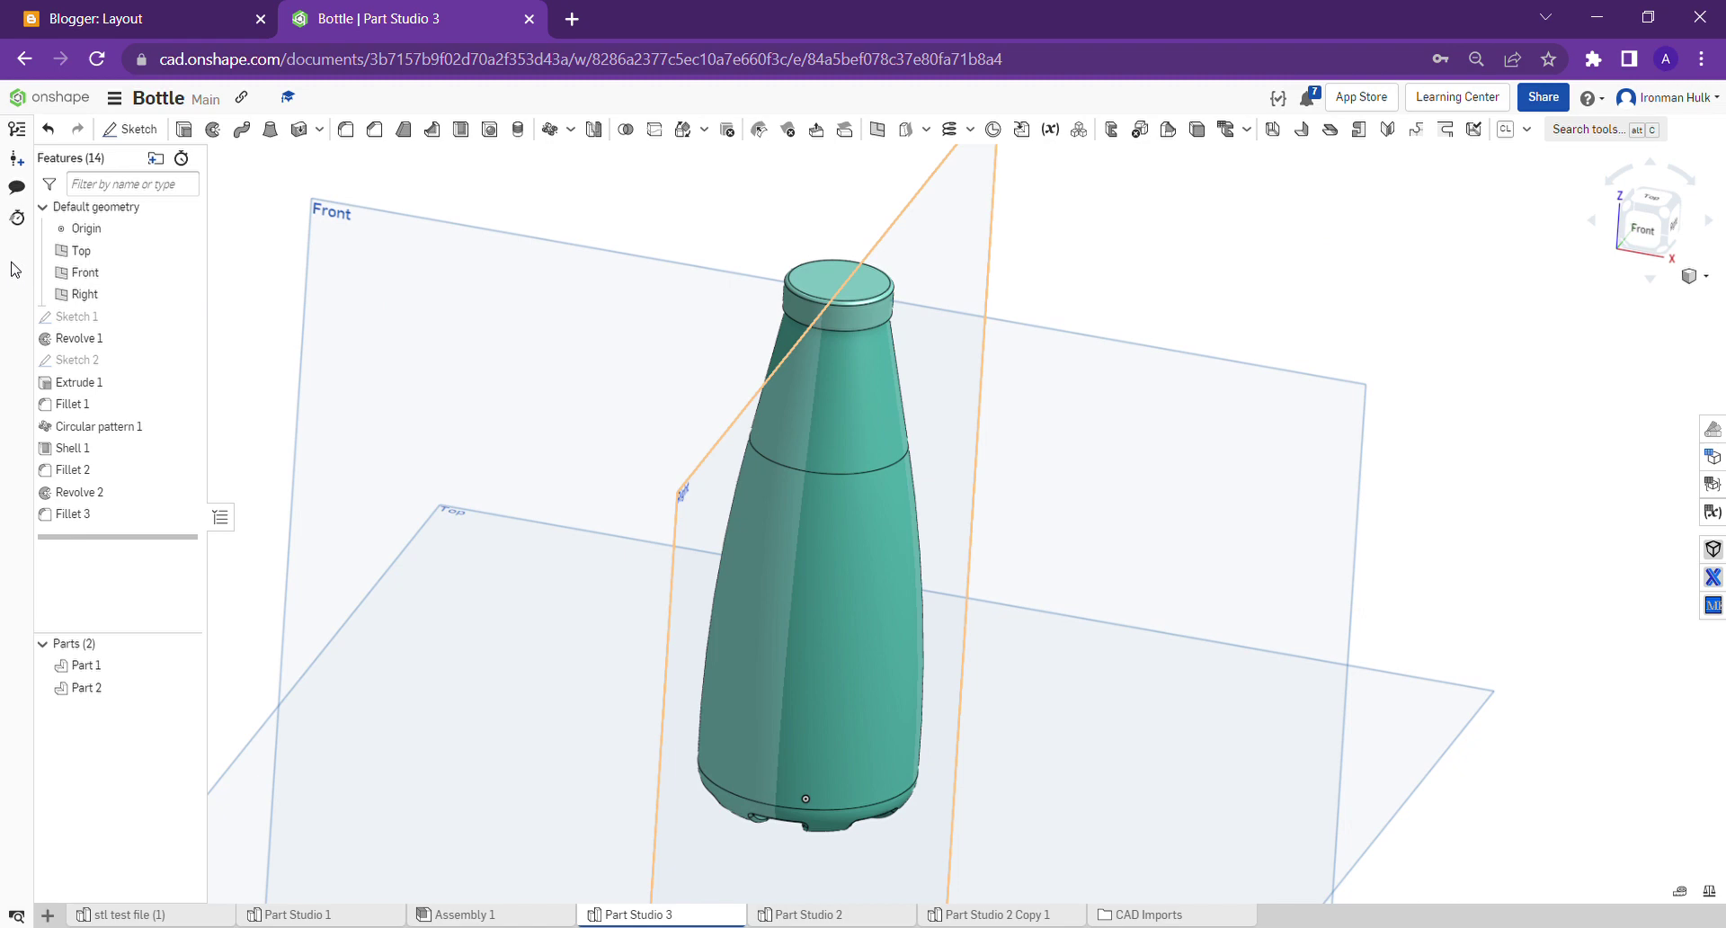
key(ctrl+minus)
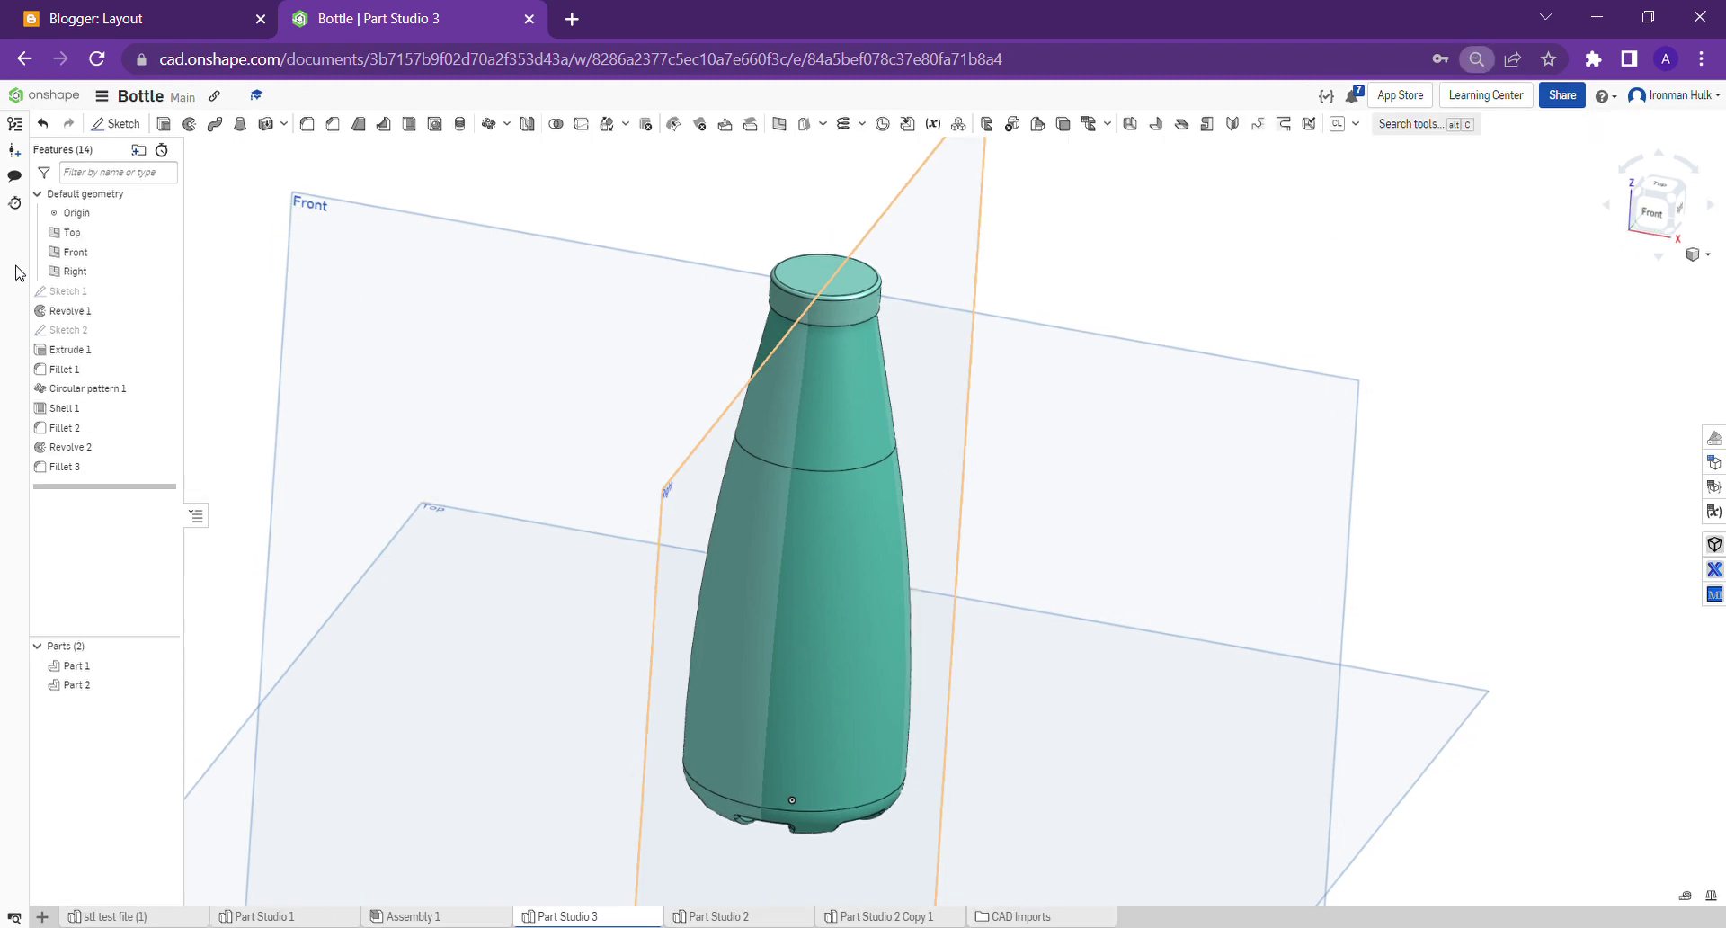
click(1356, 126)
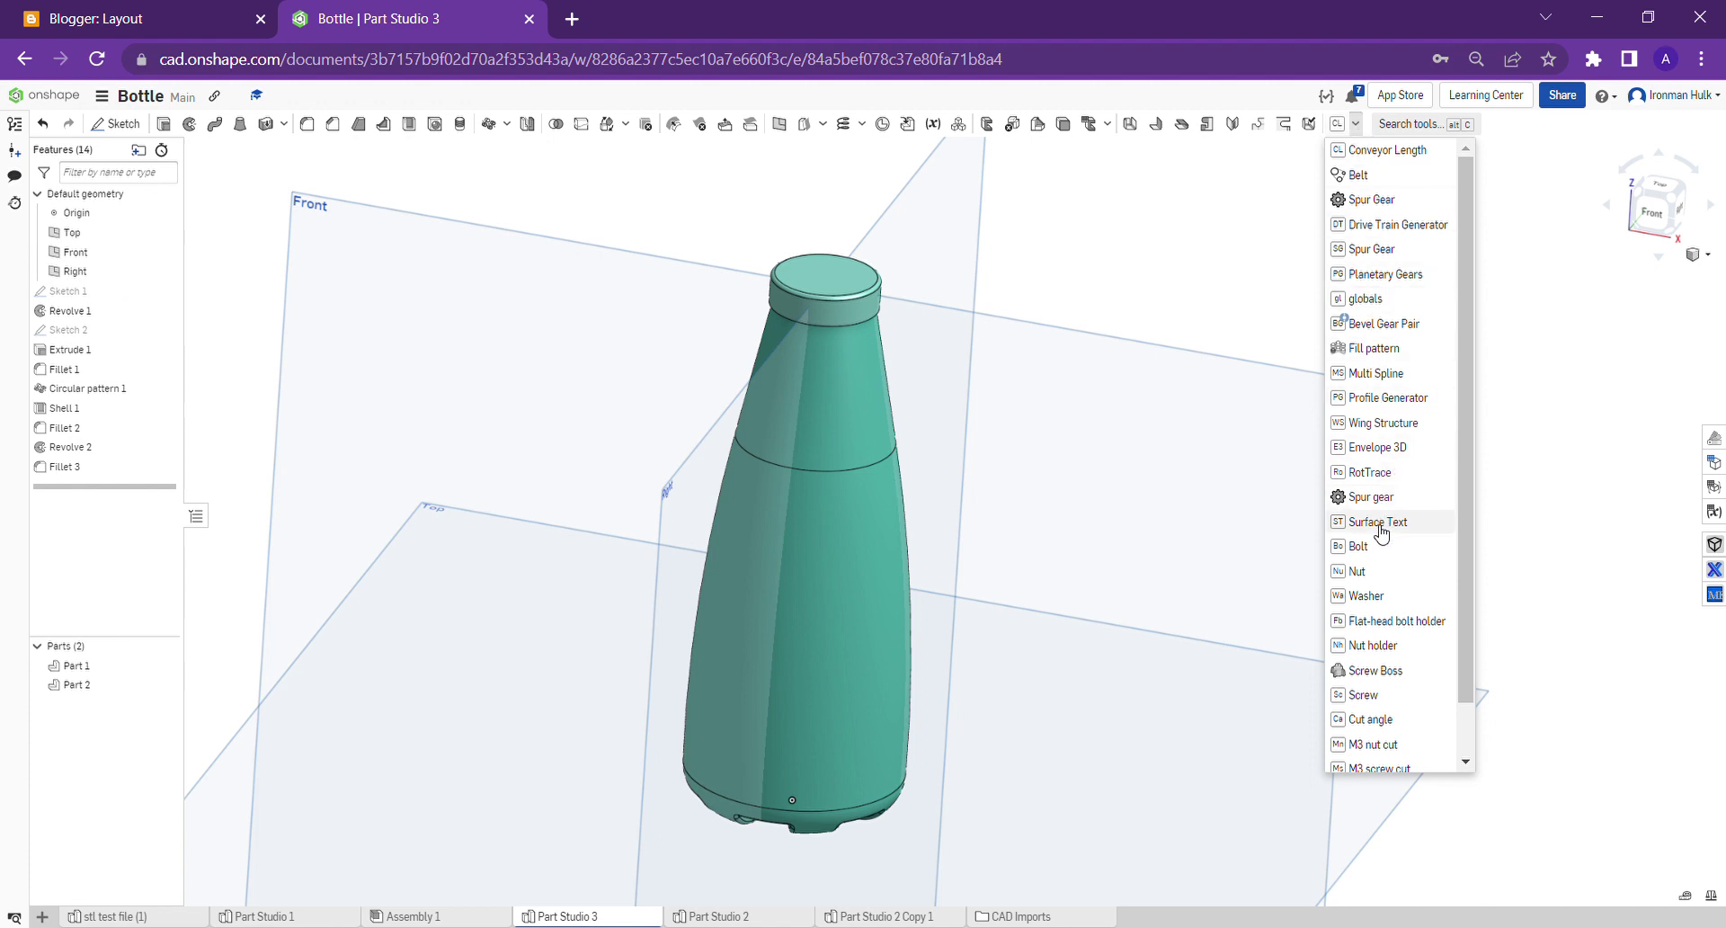
- Start Surface Text using the bottle's circular edge as baseline and body face as base surface
scroll(1372, 742, down, 1)
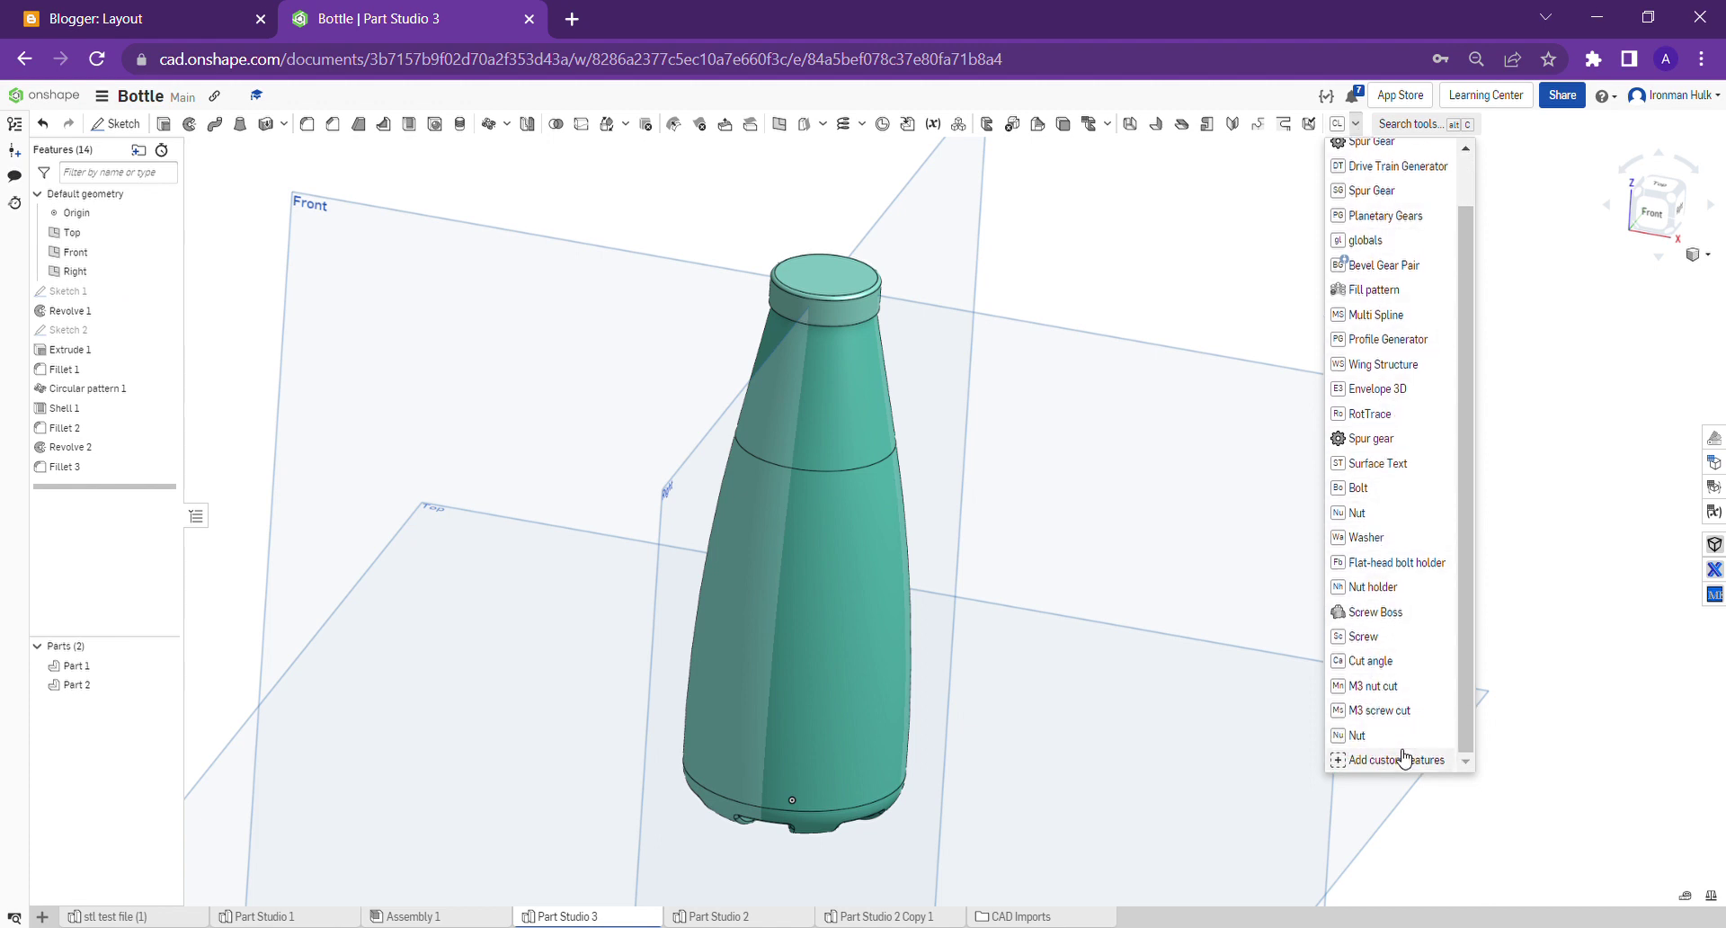
click(1375, 464)
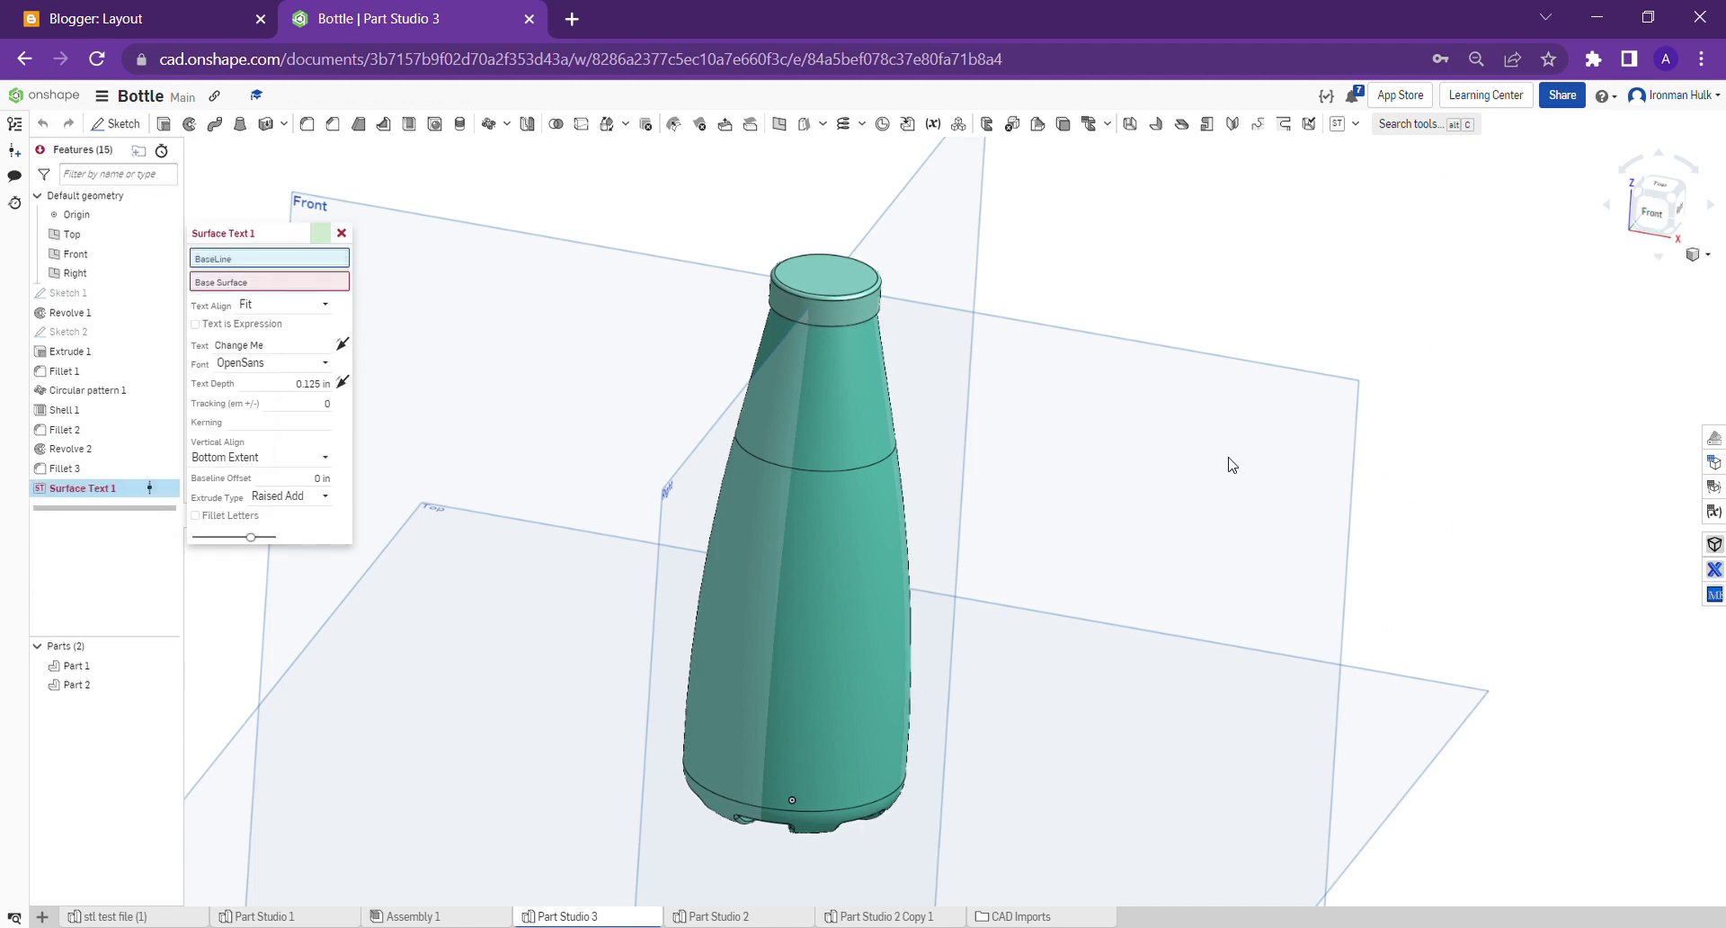
middle_drag(1042, 599, 1111, 533)
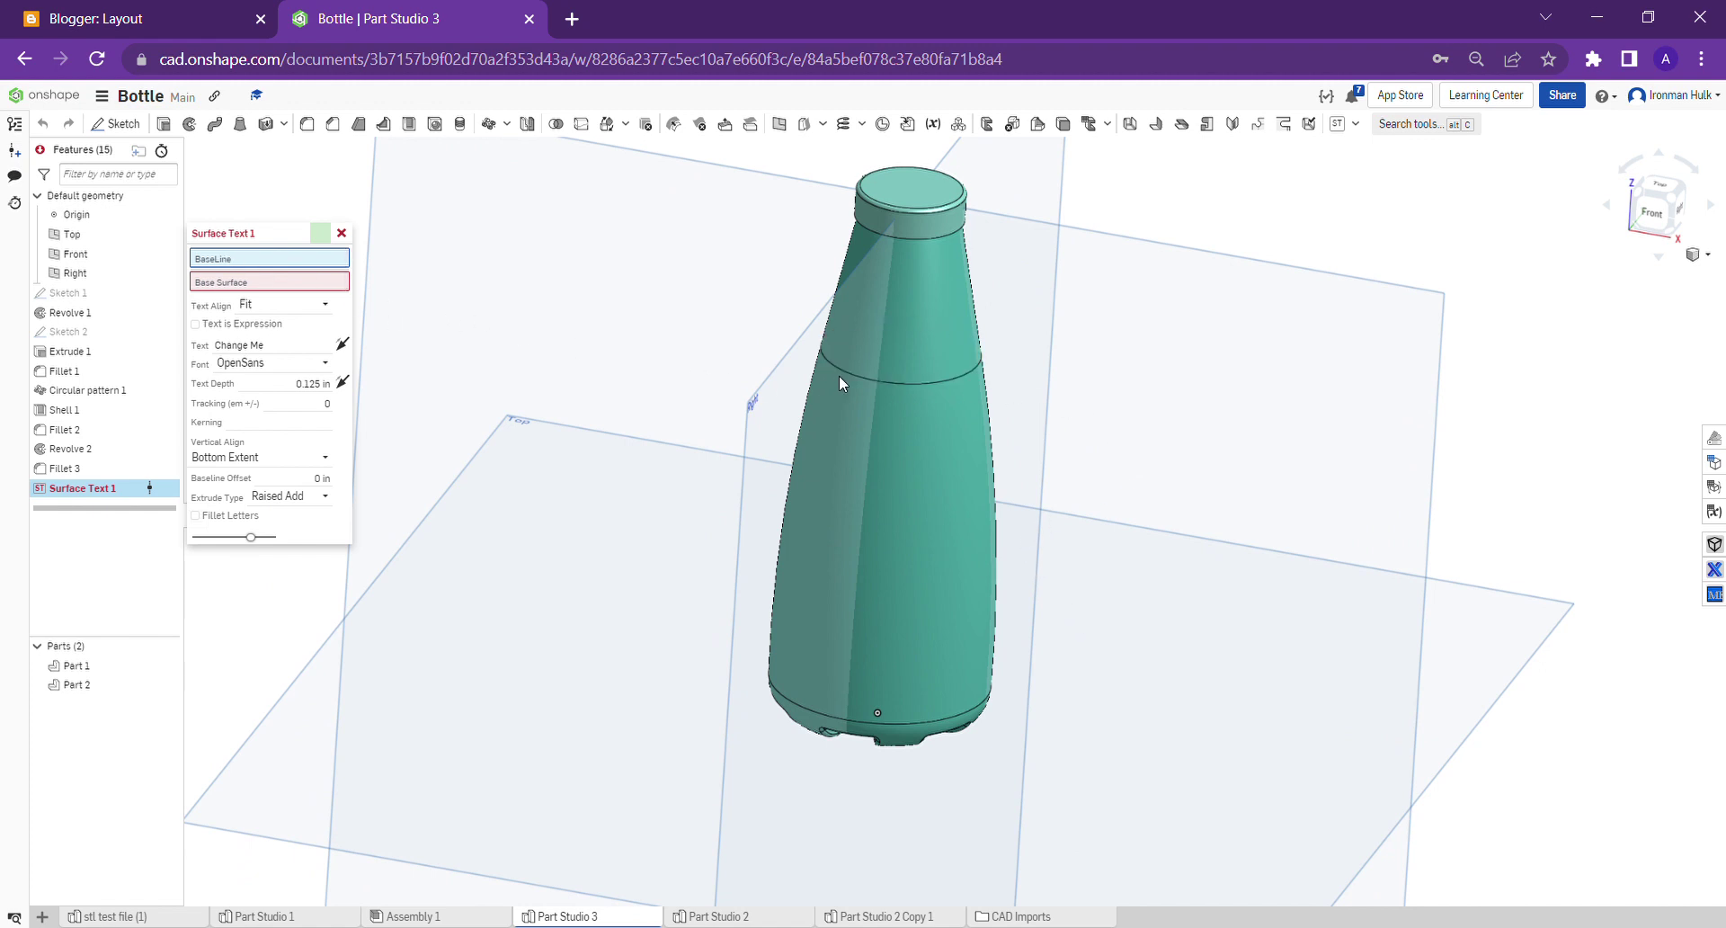
click(893, 388)
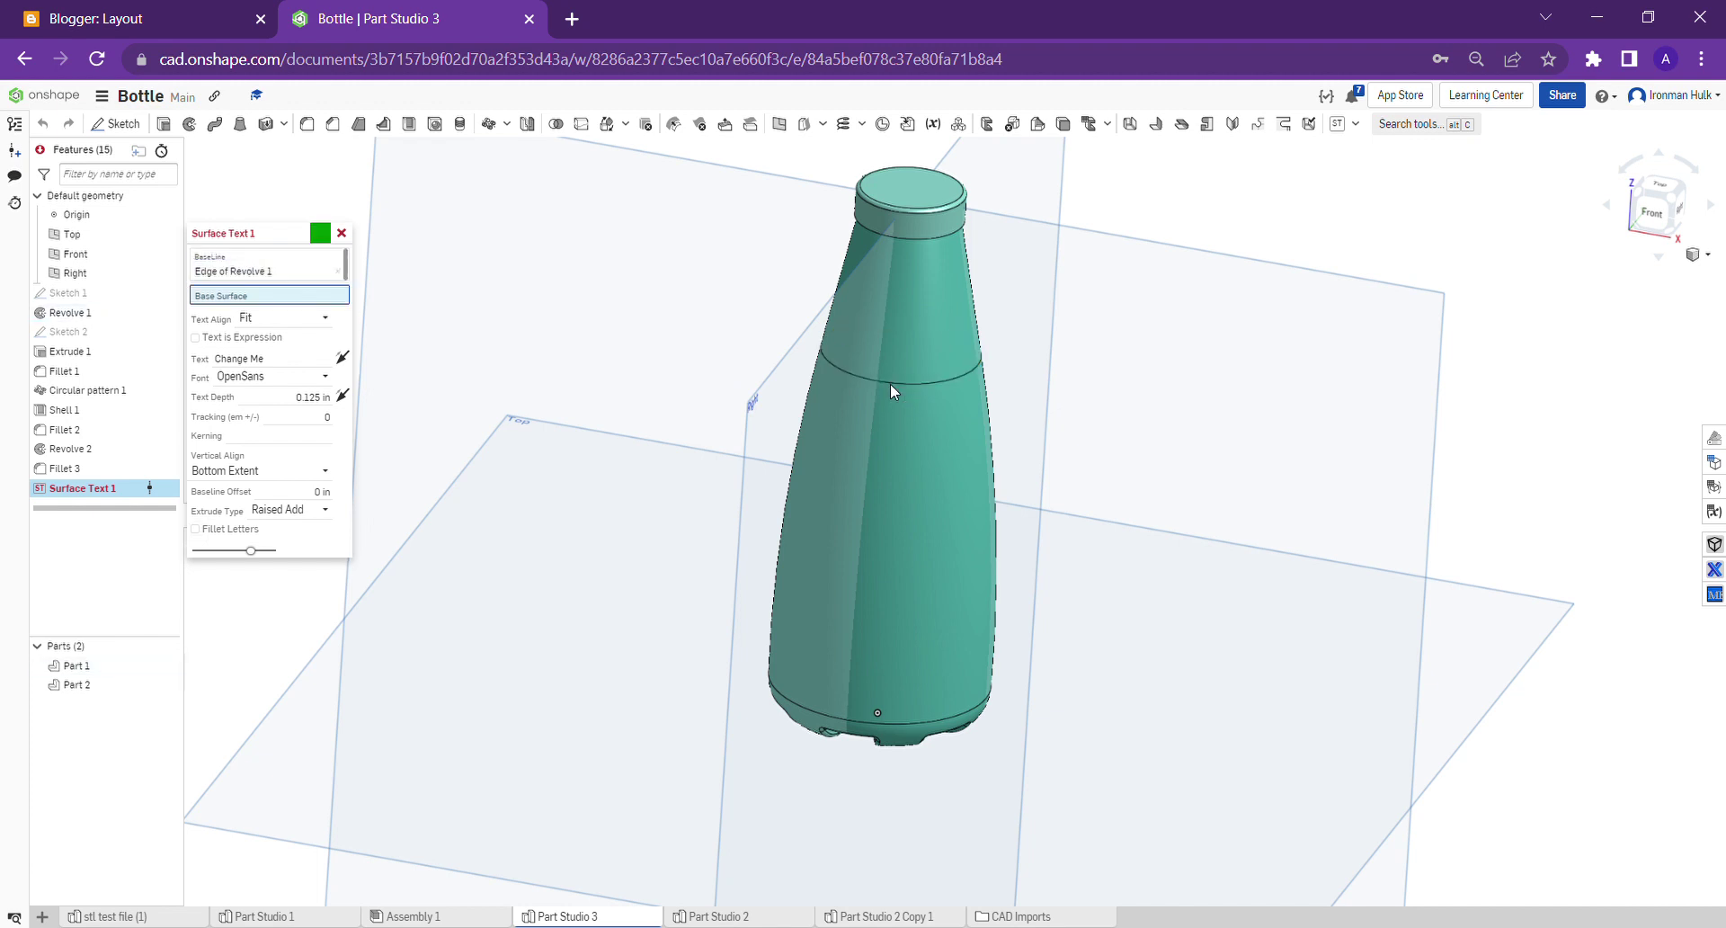
click(894, 518)
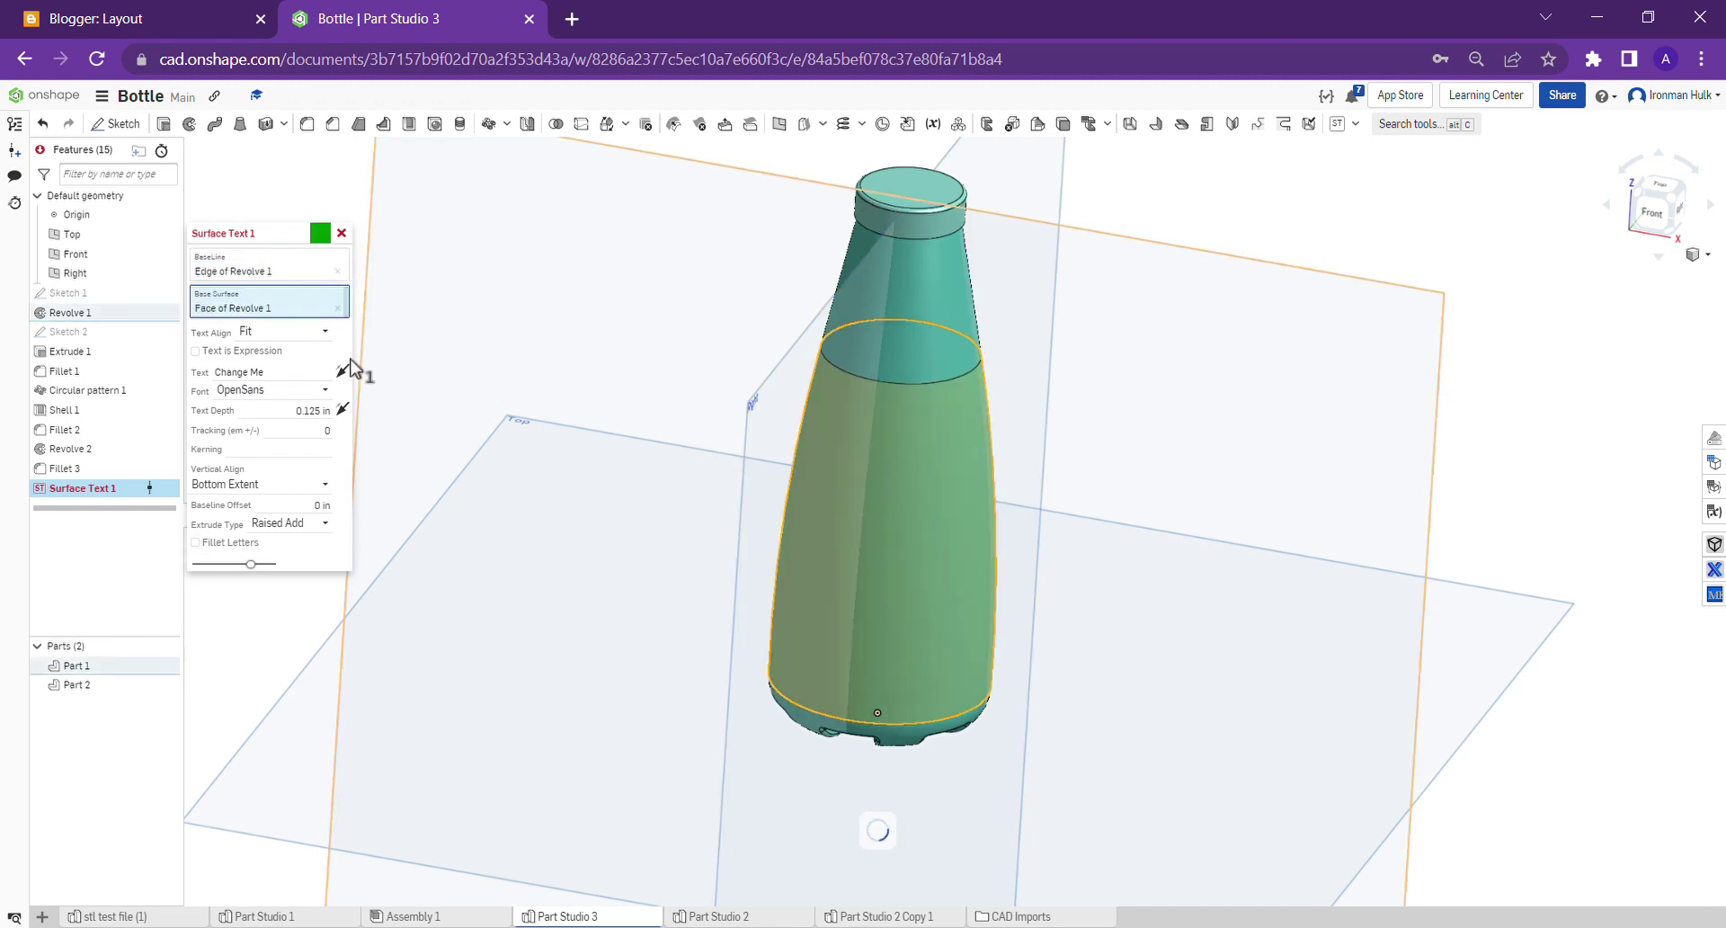
- Set Text Align to Center and Vertical Align to Bottom Baseline
click(287, 333)
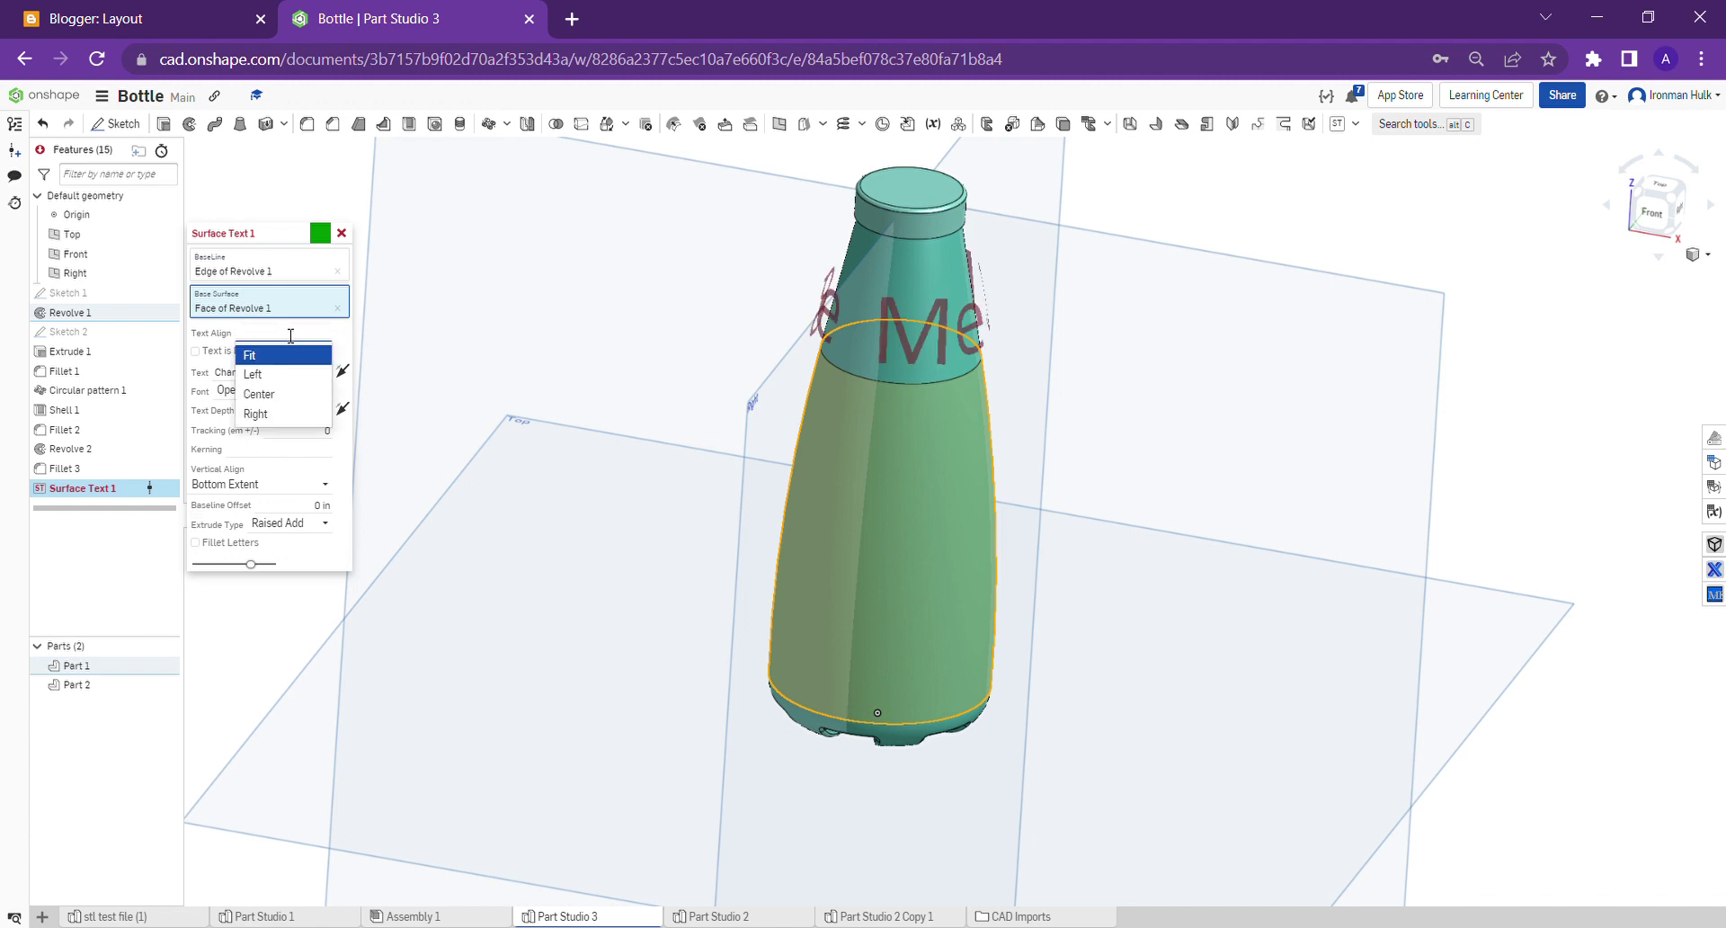
click(282, 395)
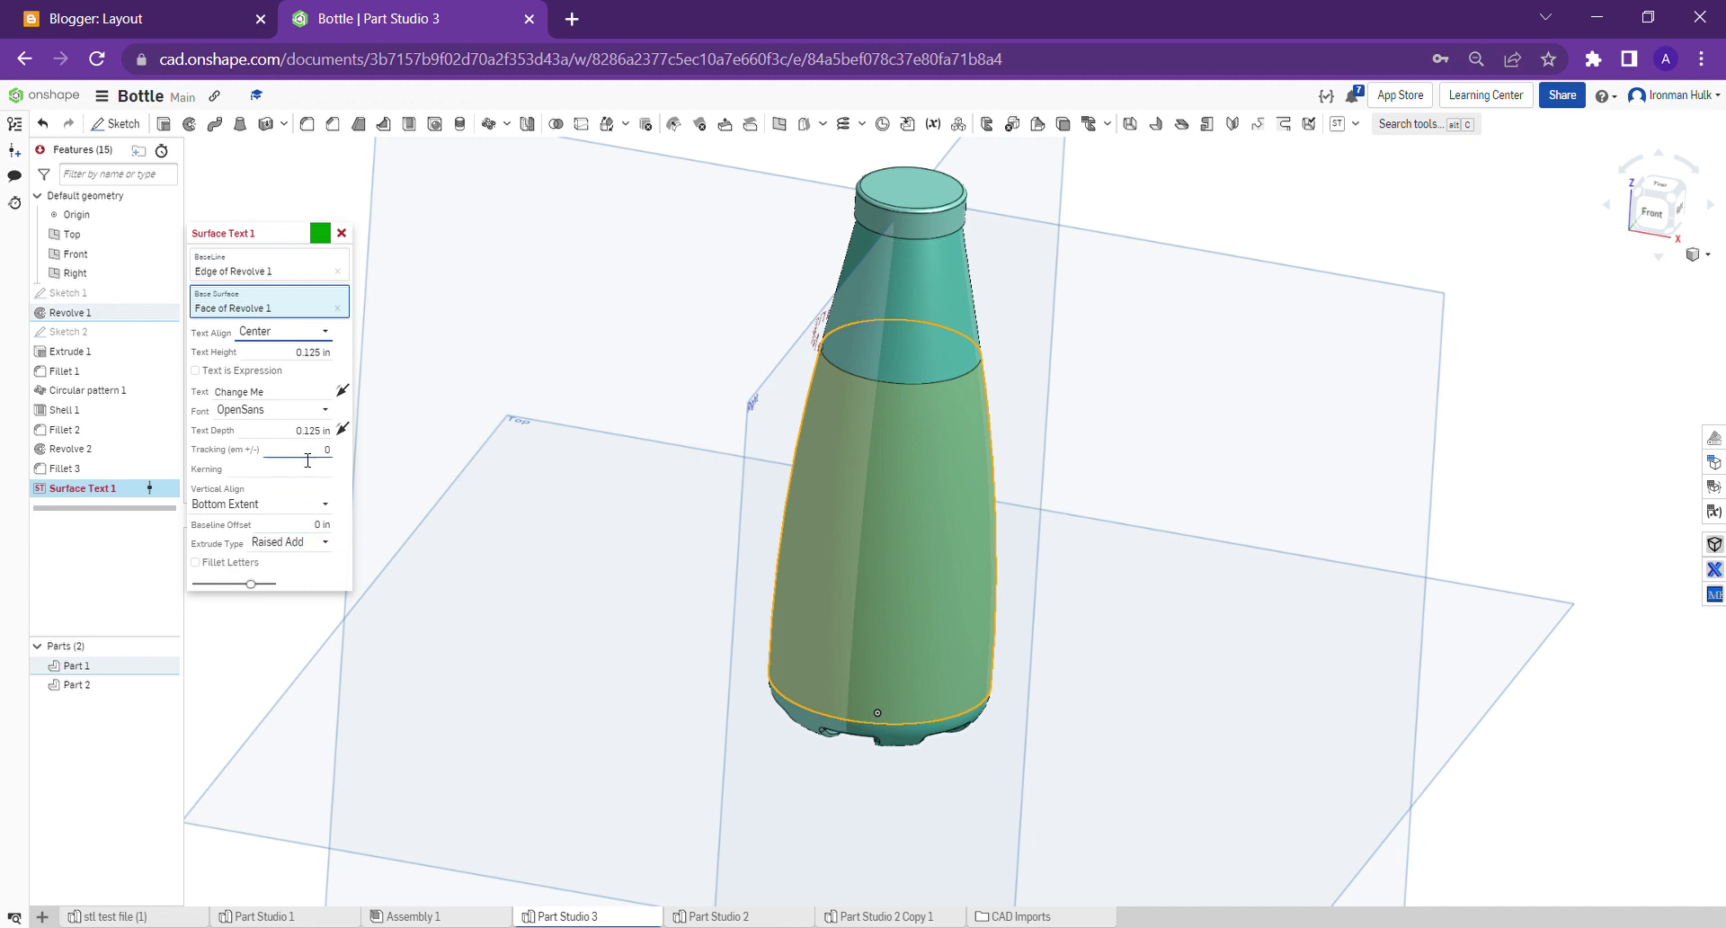
click(293, 507)
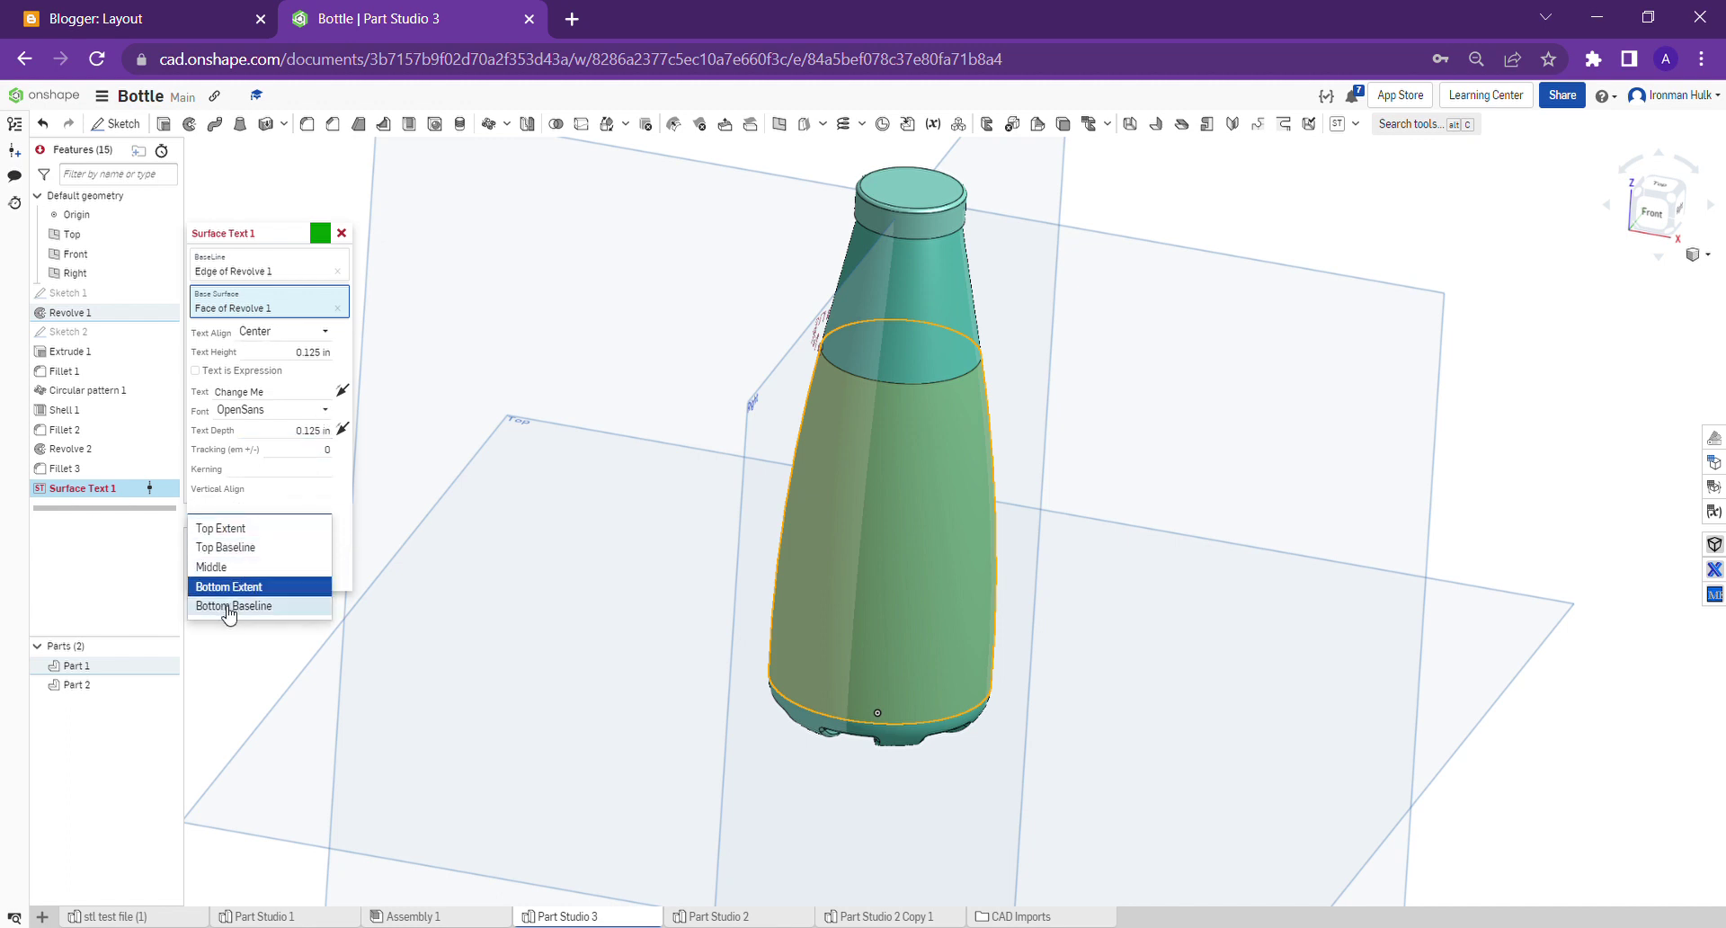
click(229, 607)
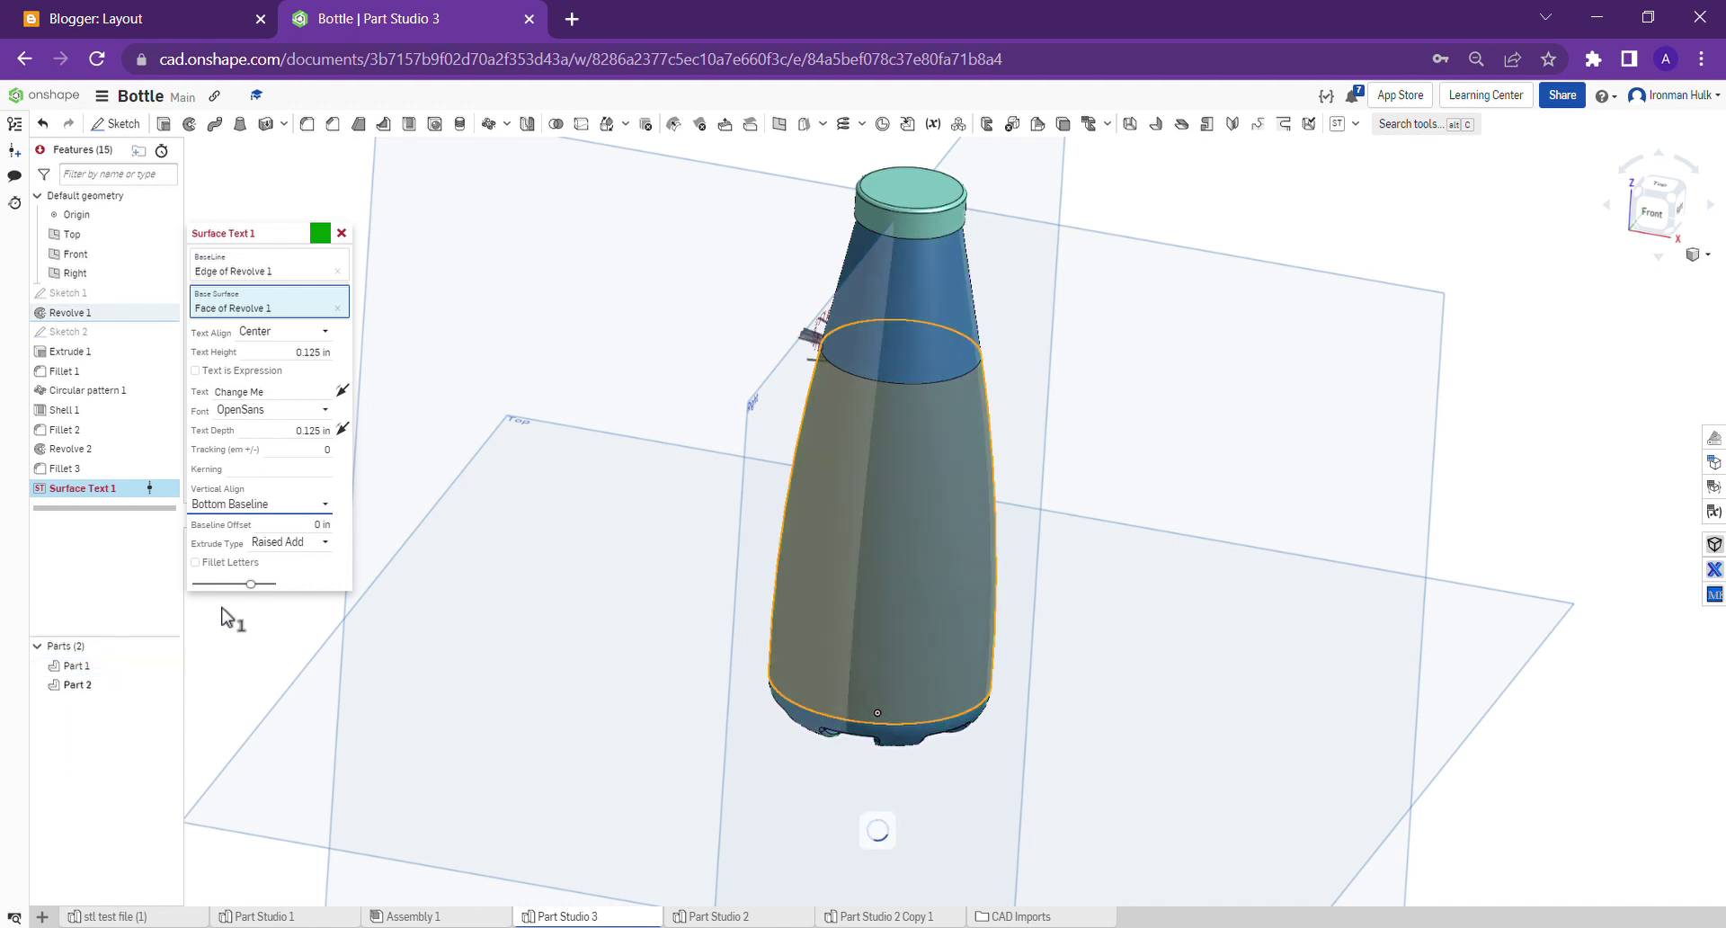
- Set the text's baseline offset to -1 in, after first trying 0.2 in
scroll(790, 396, up, 5)
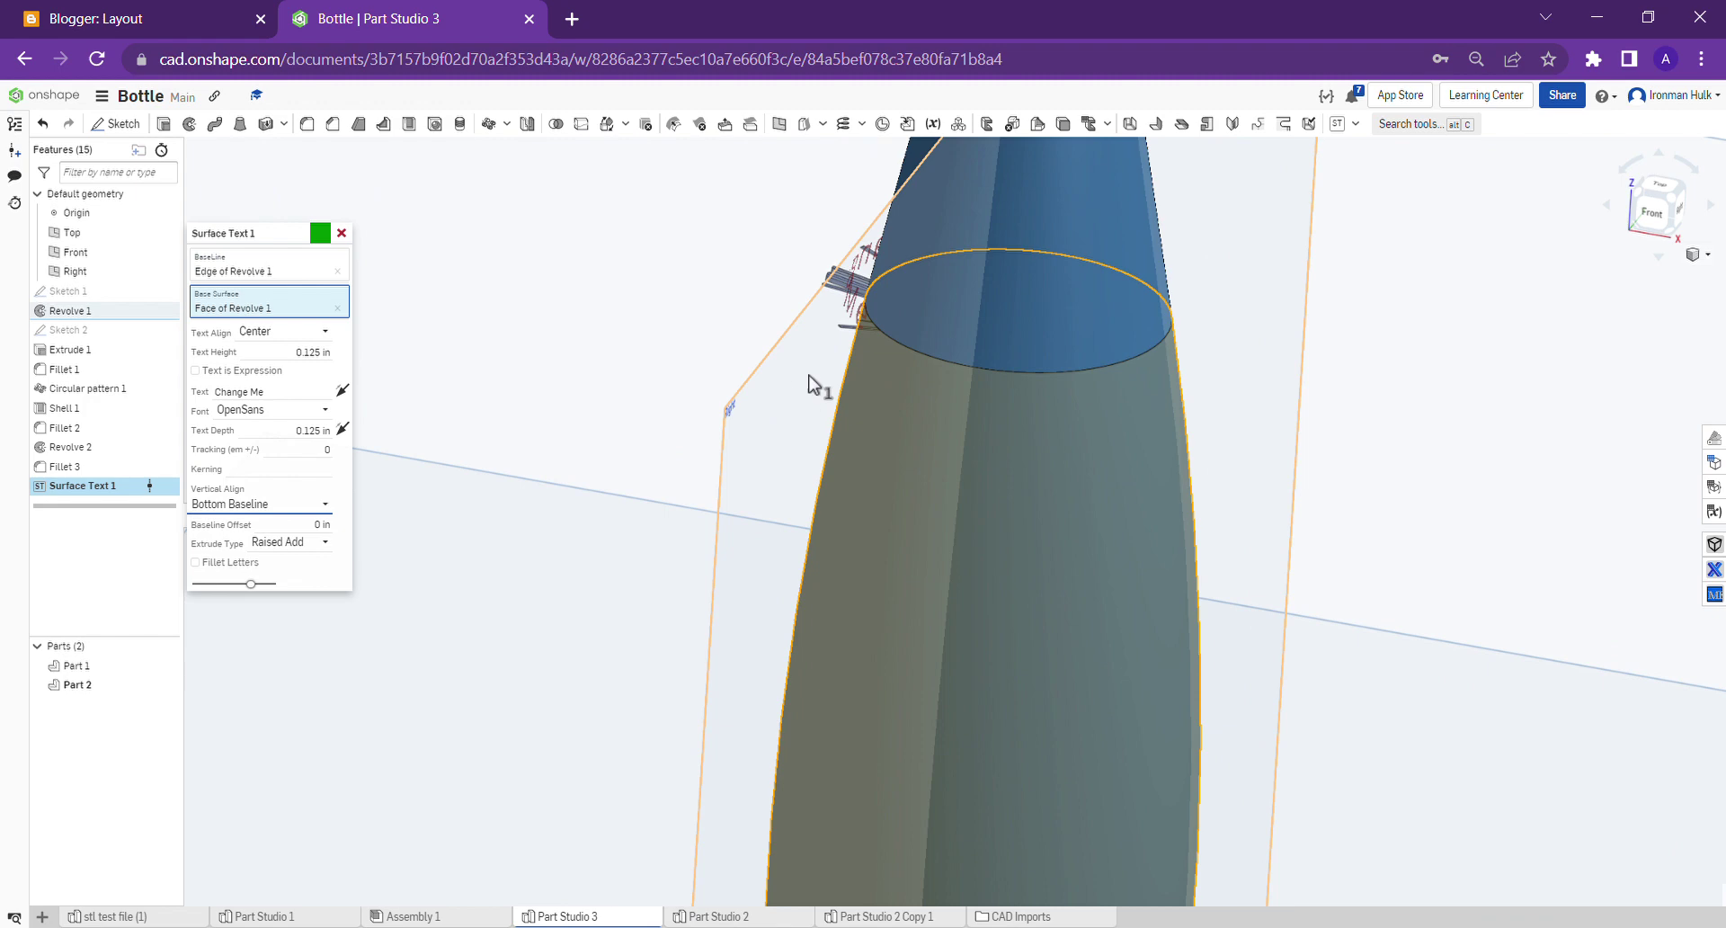
right_drag(817, 381, 936, 474)
scroll(867, 435, up, 5)
scroll(862, 465, down, 5)
scroll(923, 409, up, 4)
scroll(909, 451, down, 3)
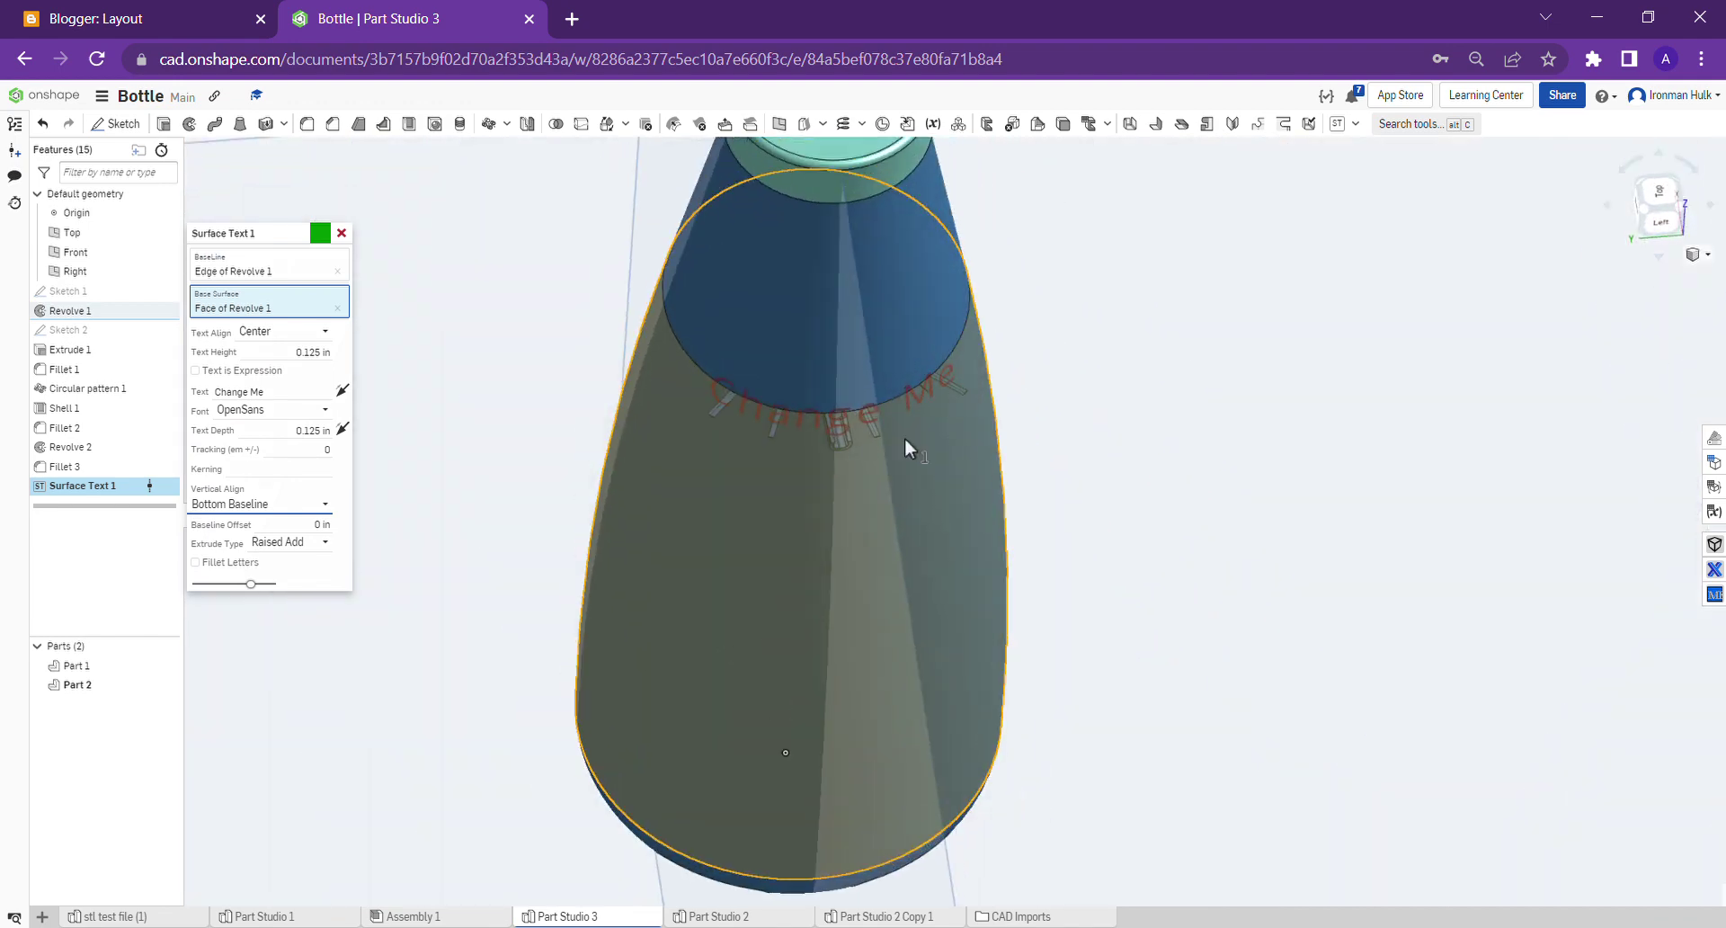
scroll(913, 447, up, 3)
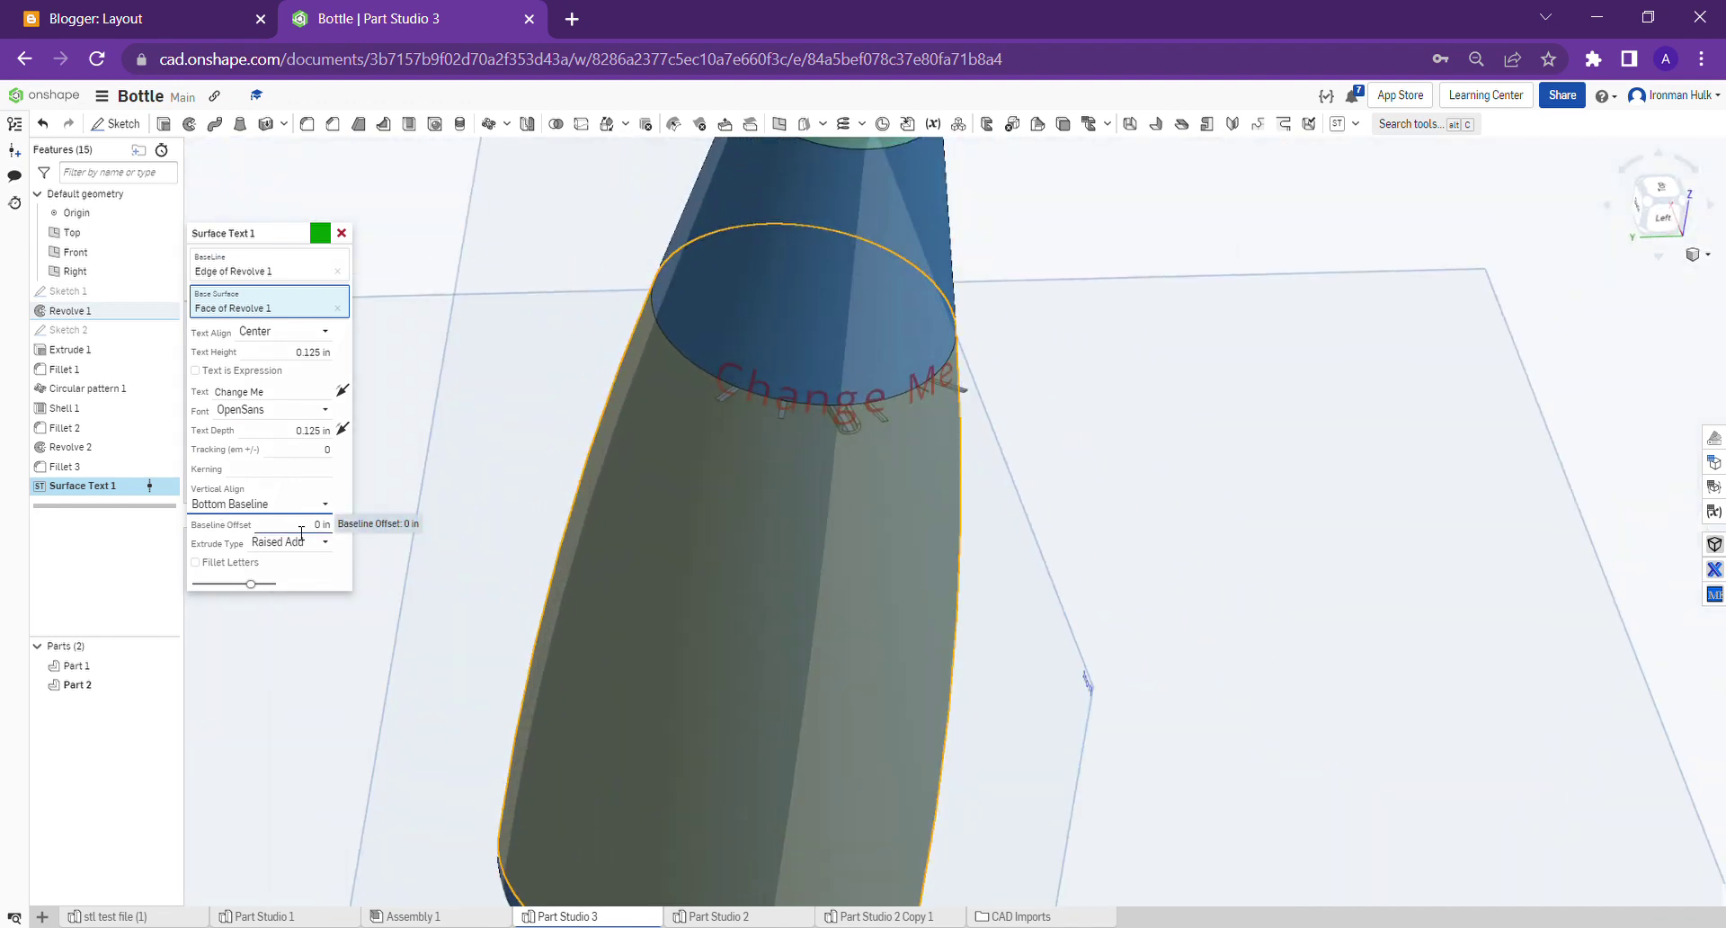
click(301, 528)
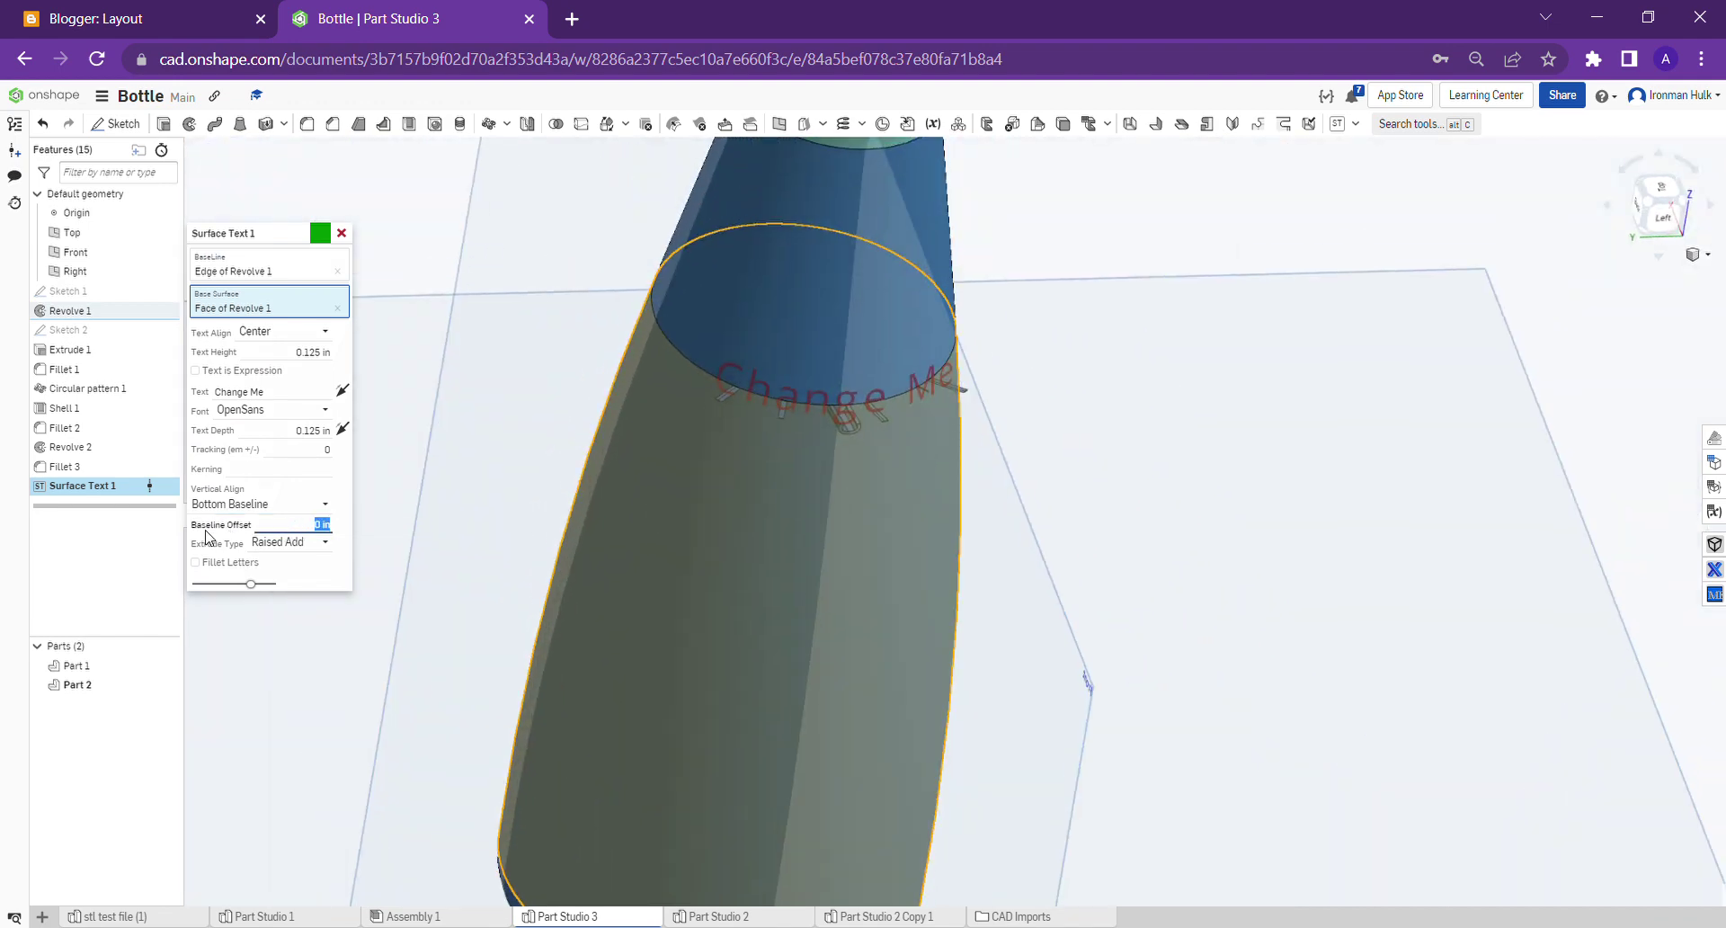
text(0.2)
key(Return)
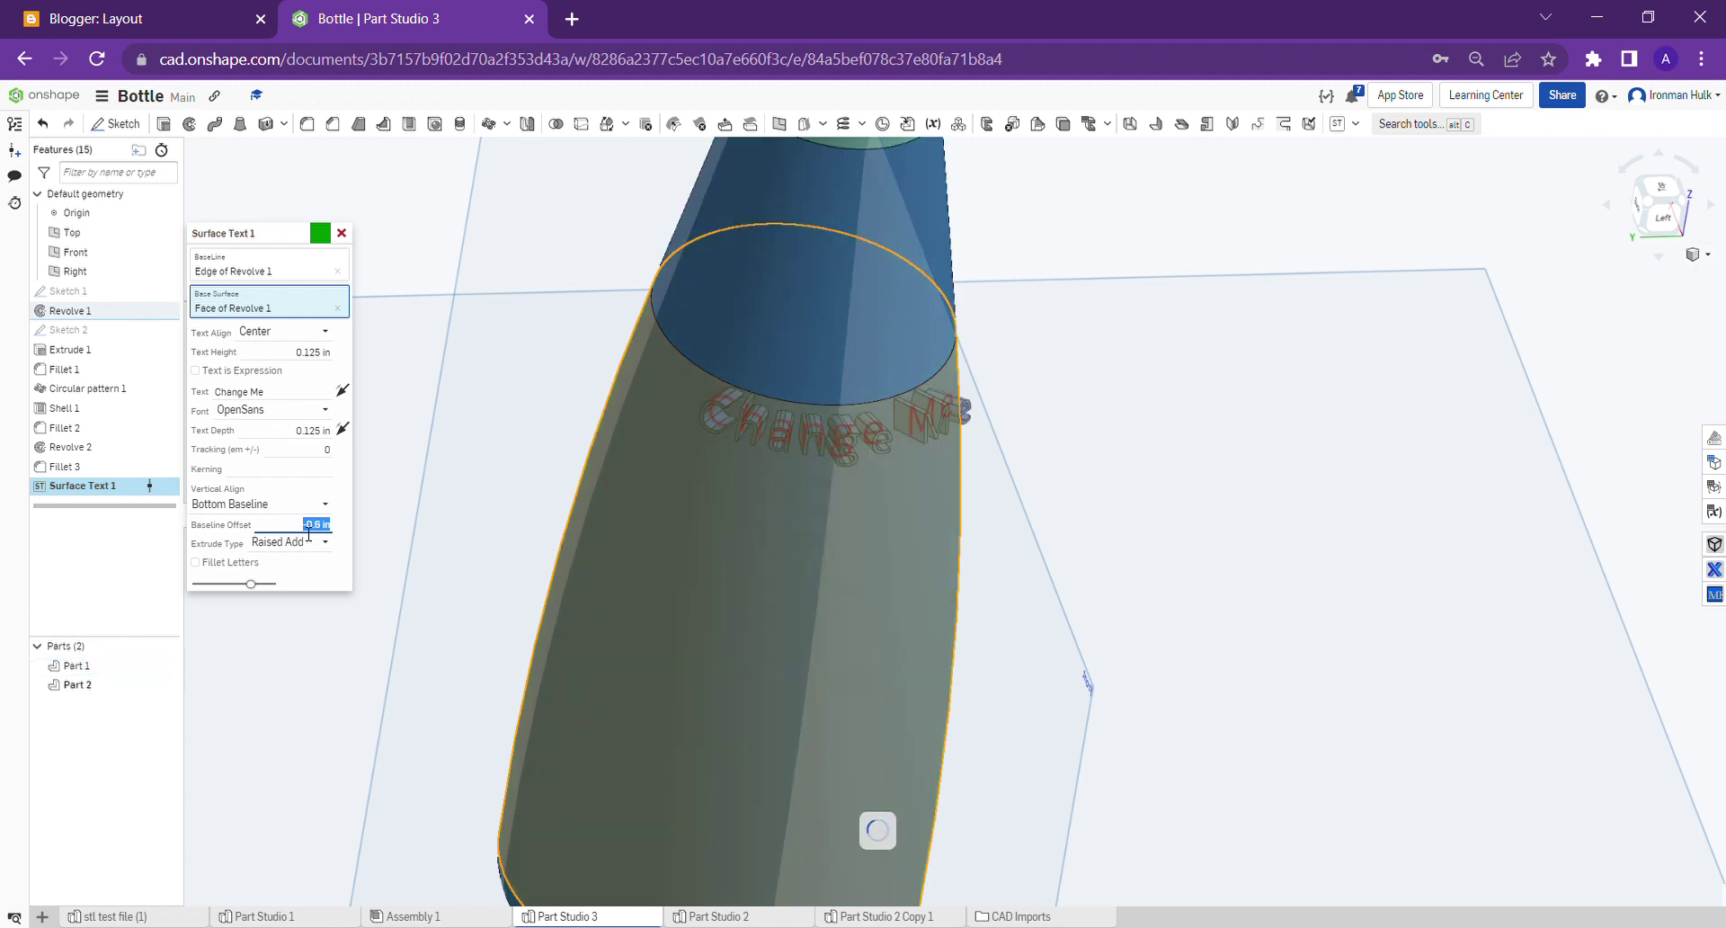
text(-1)
key(Return)
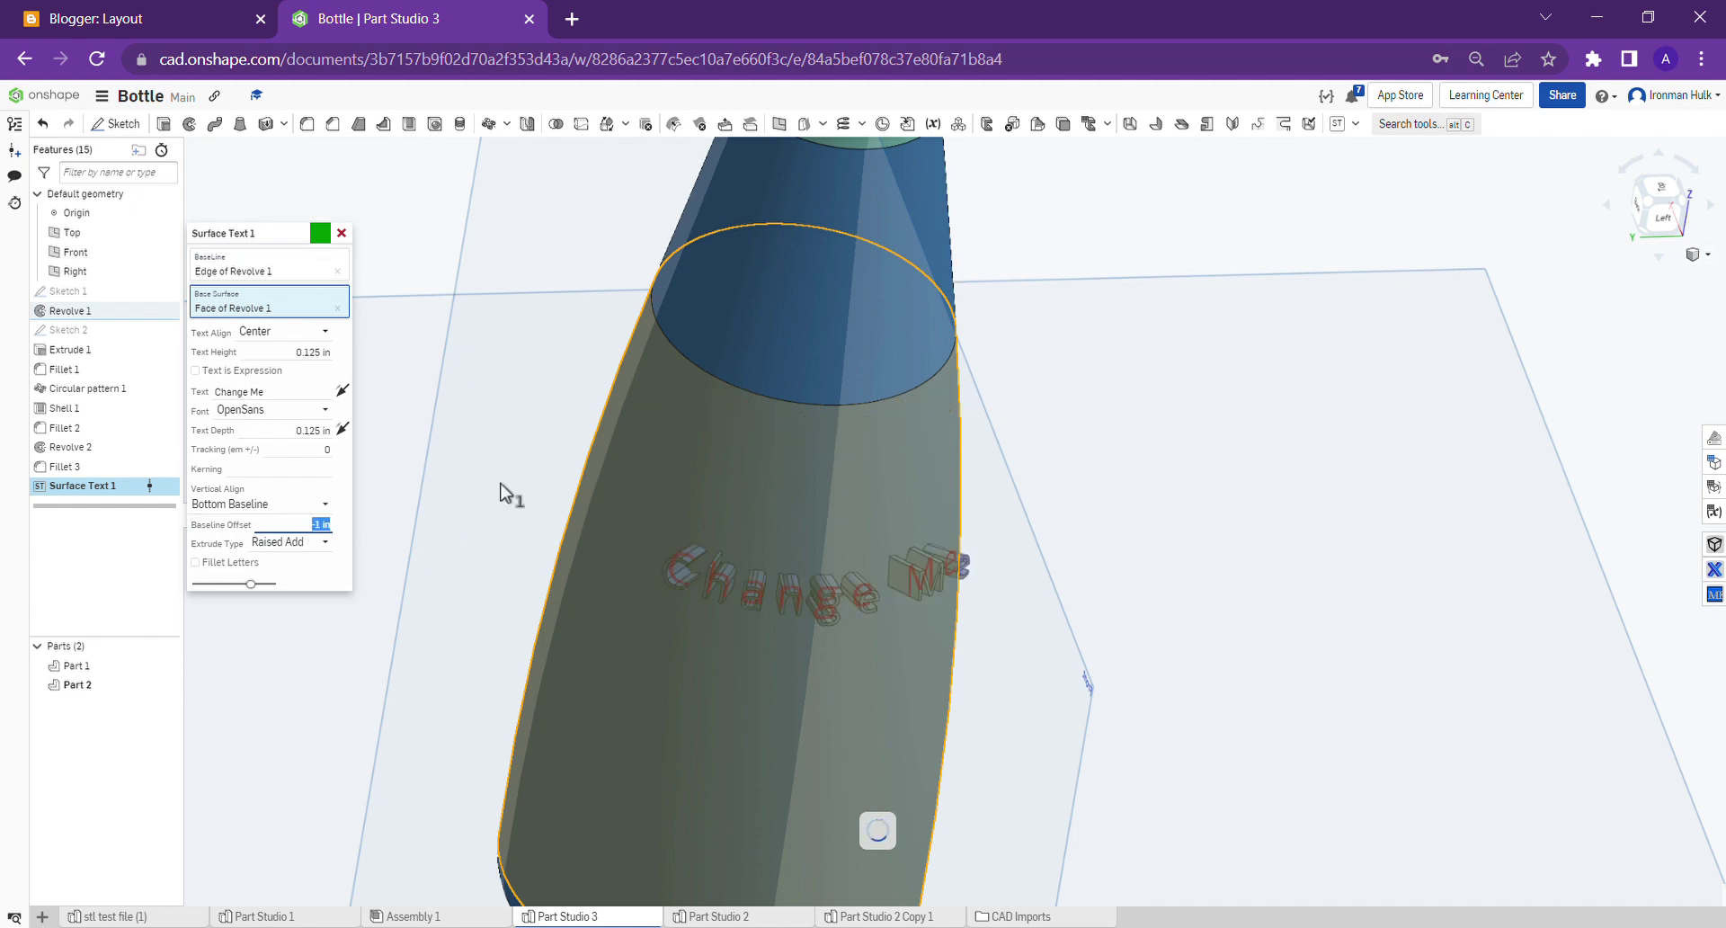
- Set the text depth to 0.02 in and view the bottle's open top
scroll(503, 432, up, 3)
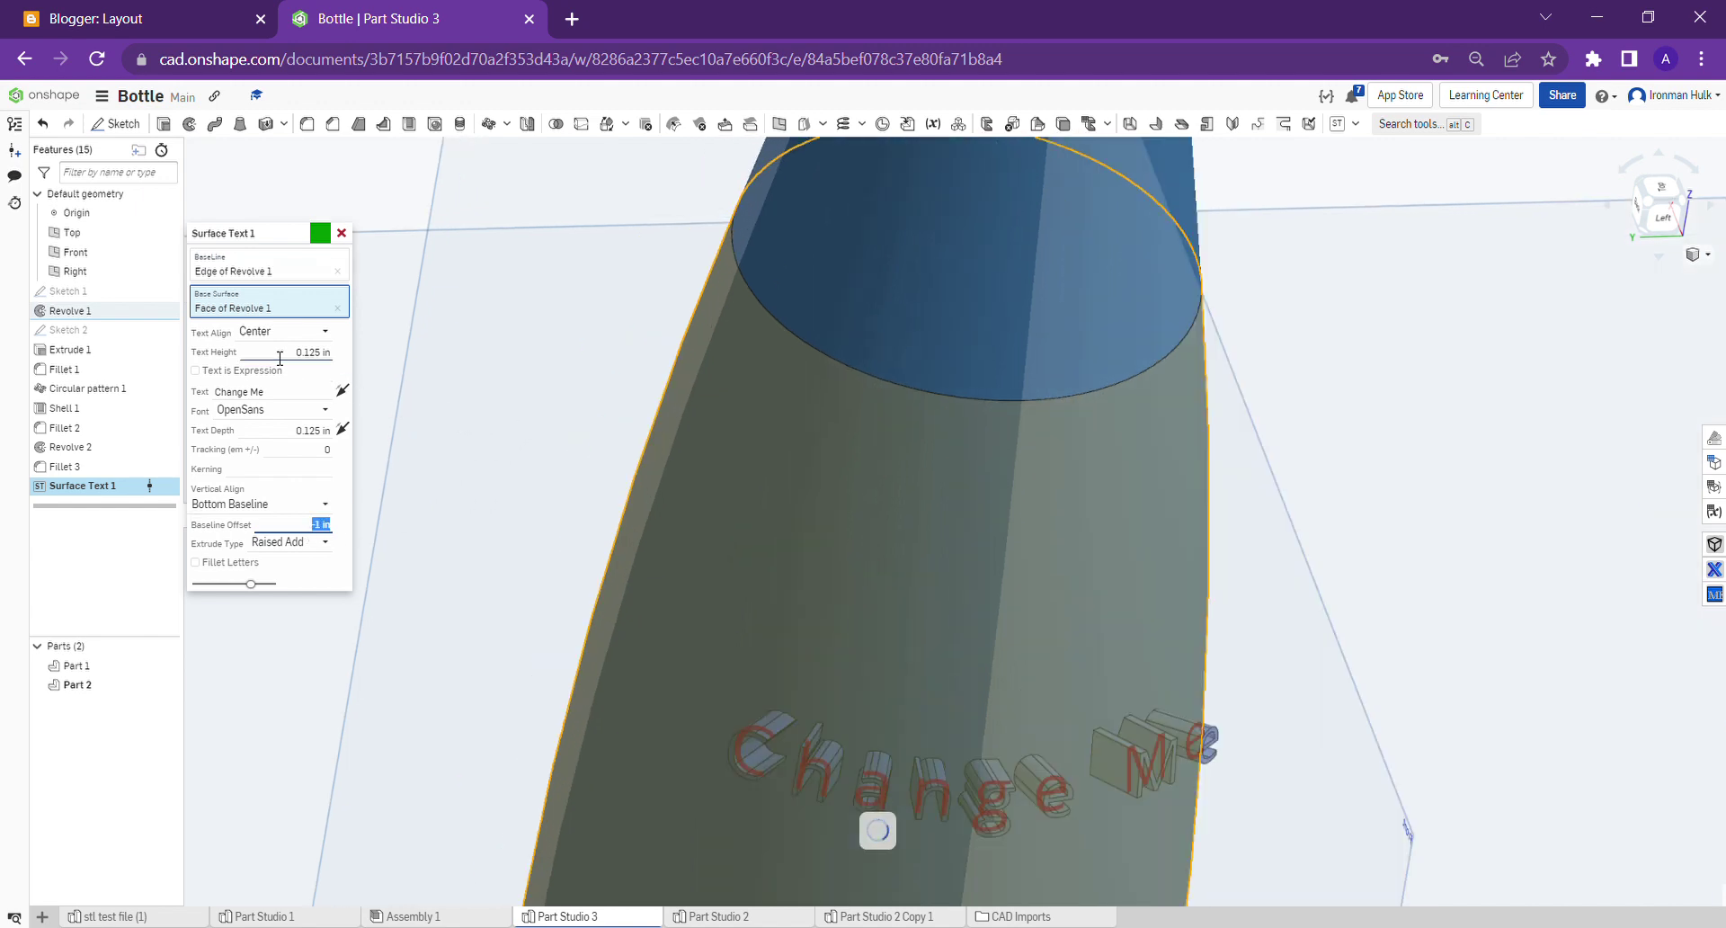
click(292, 440)
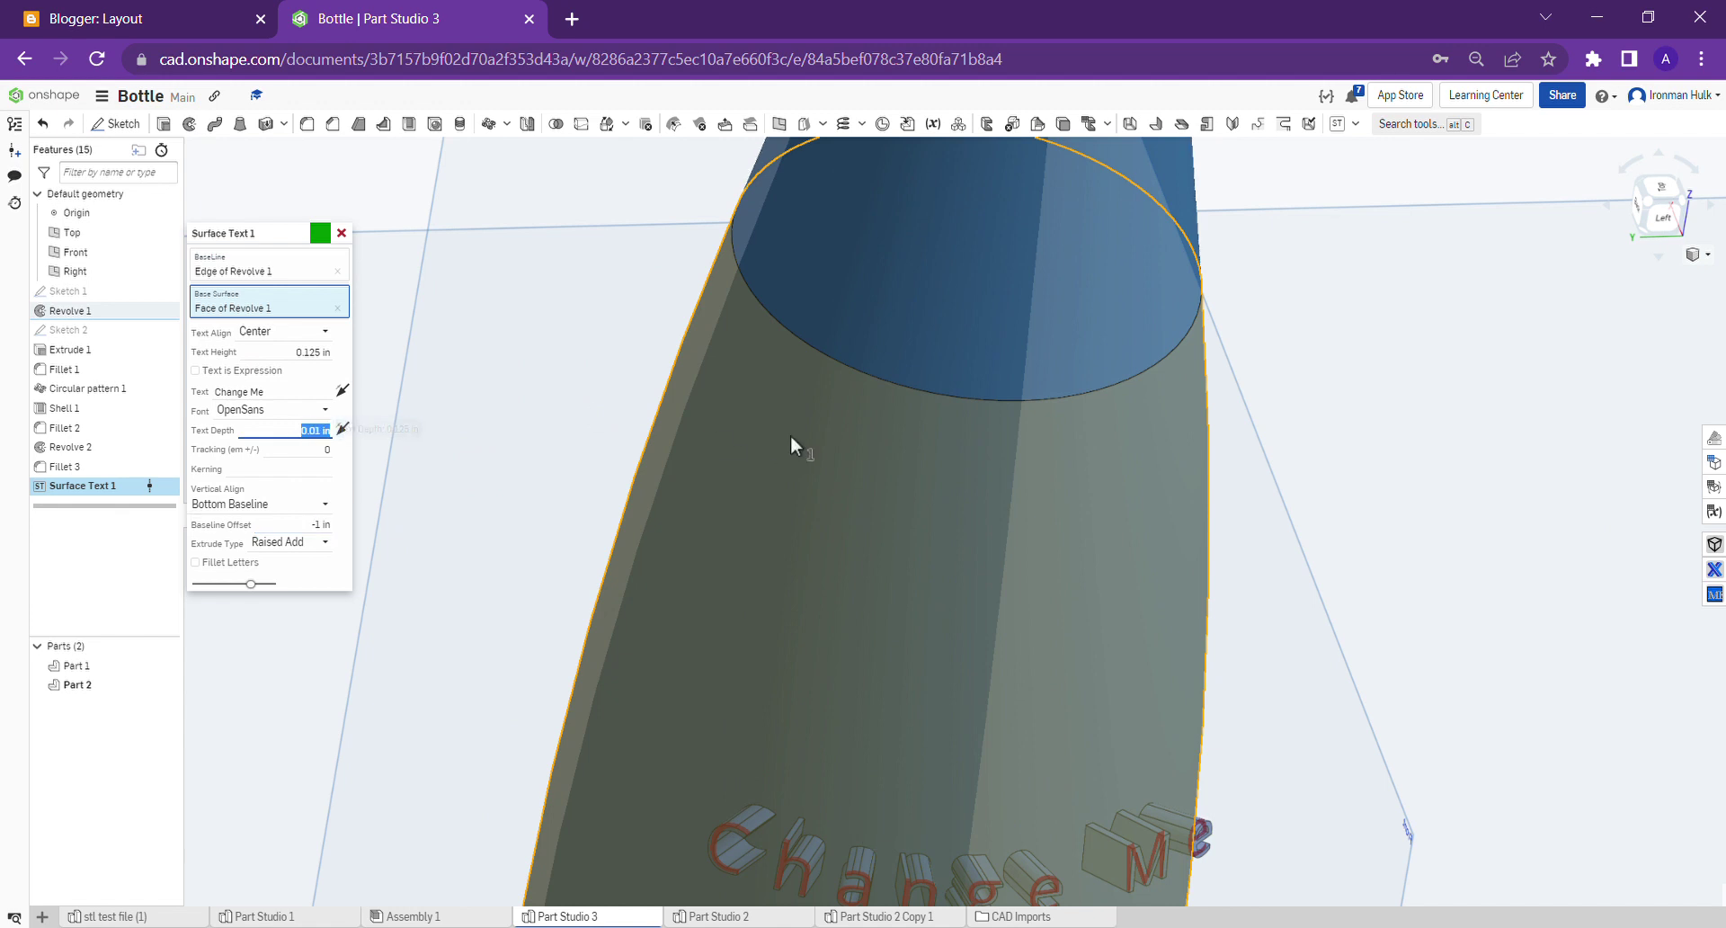
scroll(791, 431, down, 2)
right_drag(891, 699, 912, 750)
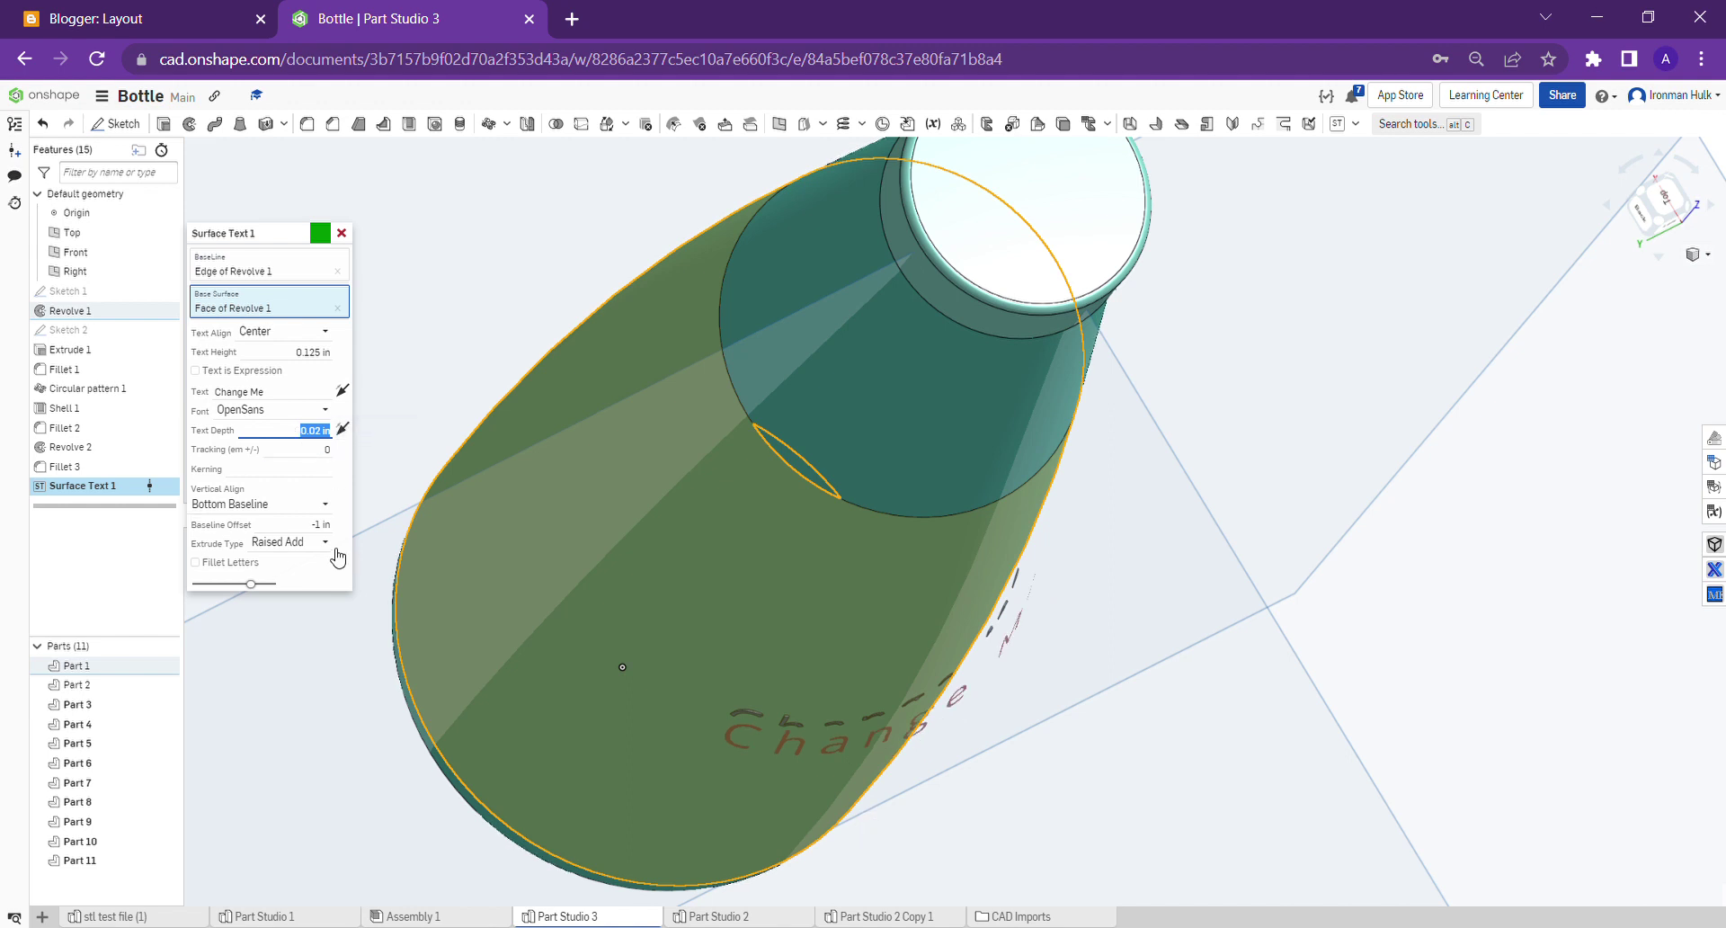
- Change the baseline offset to -0.7 in to lift the text higher
click(326, 528)
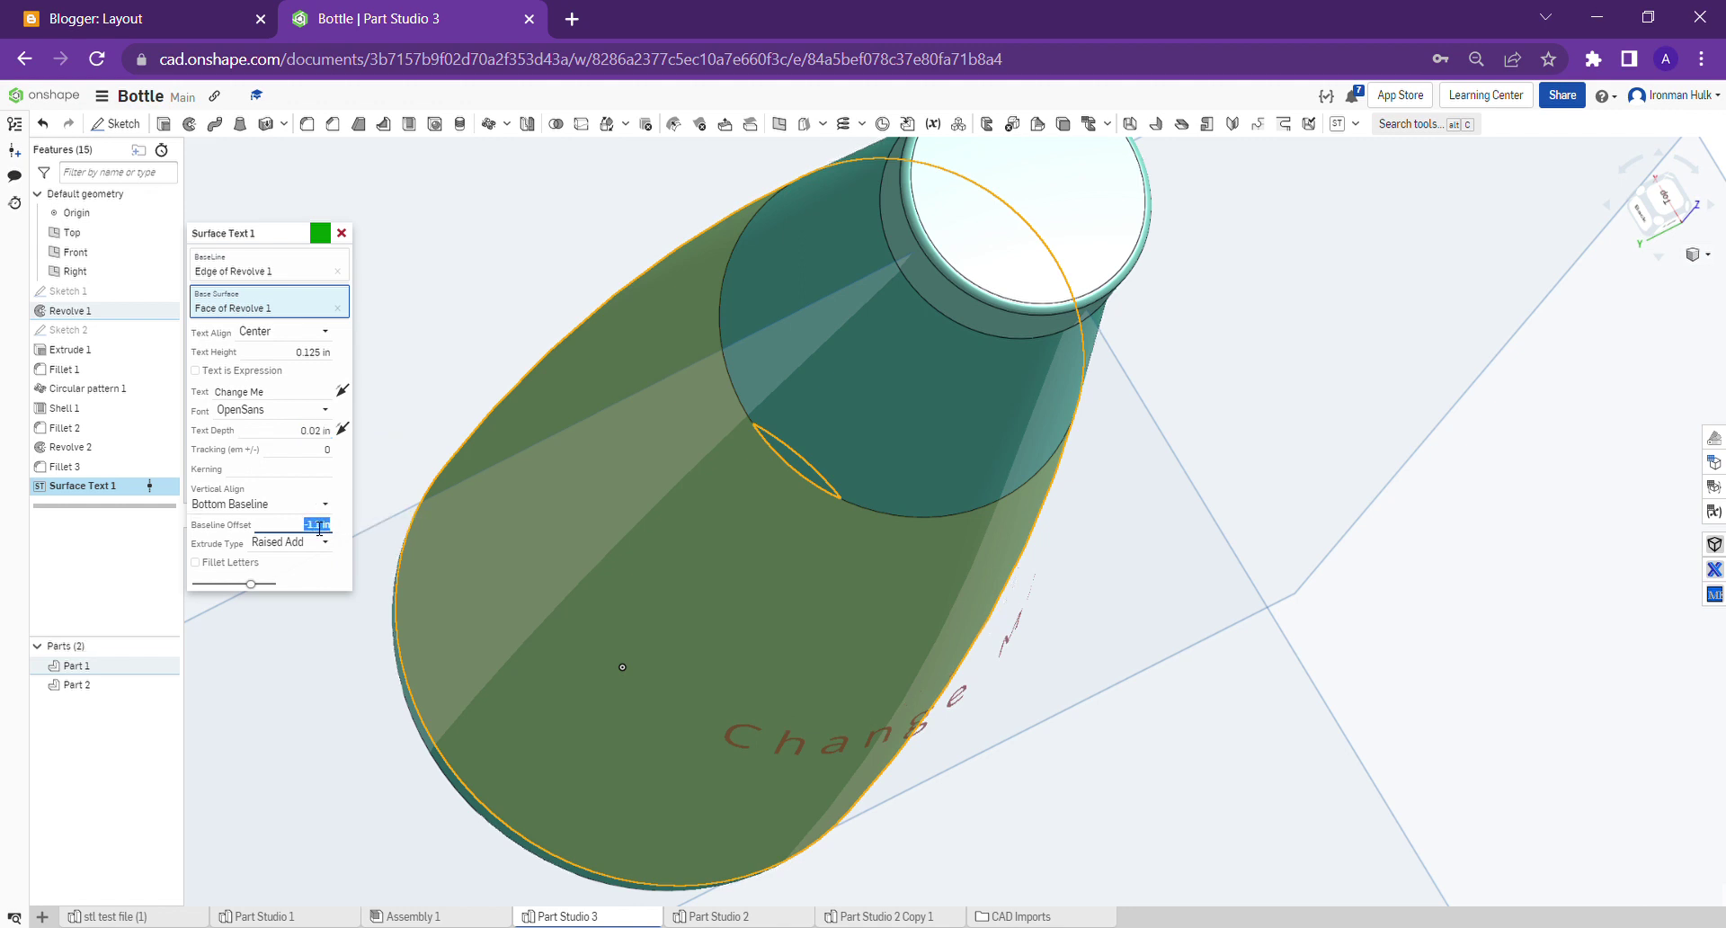
text(-0.5)
key(Return)
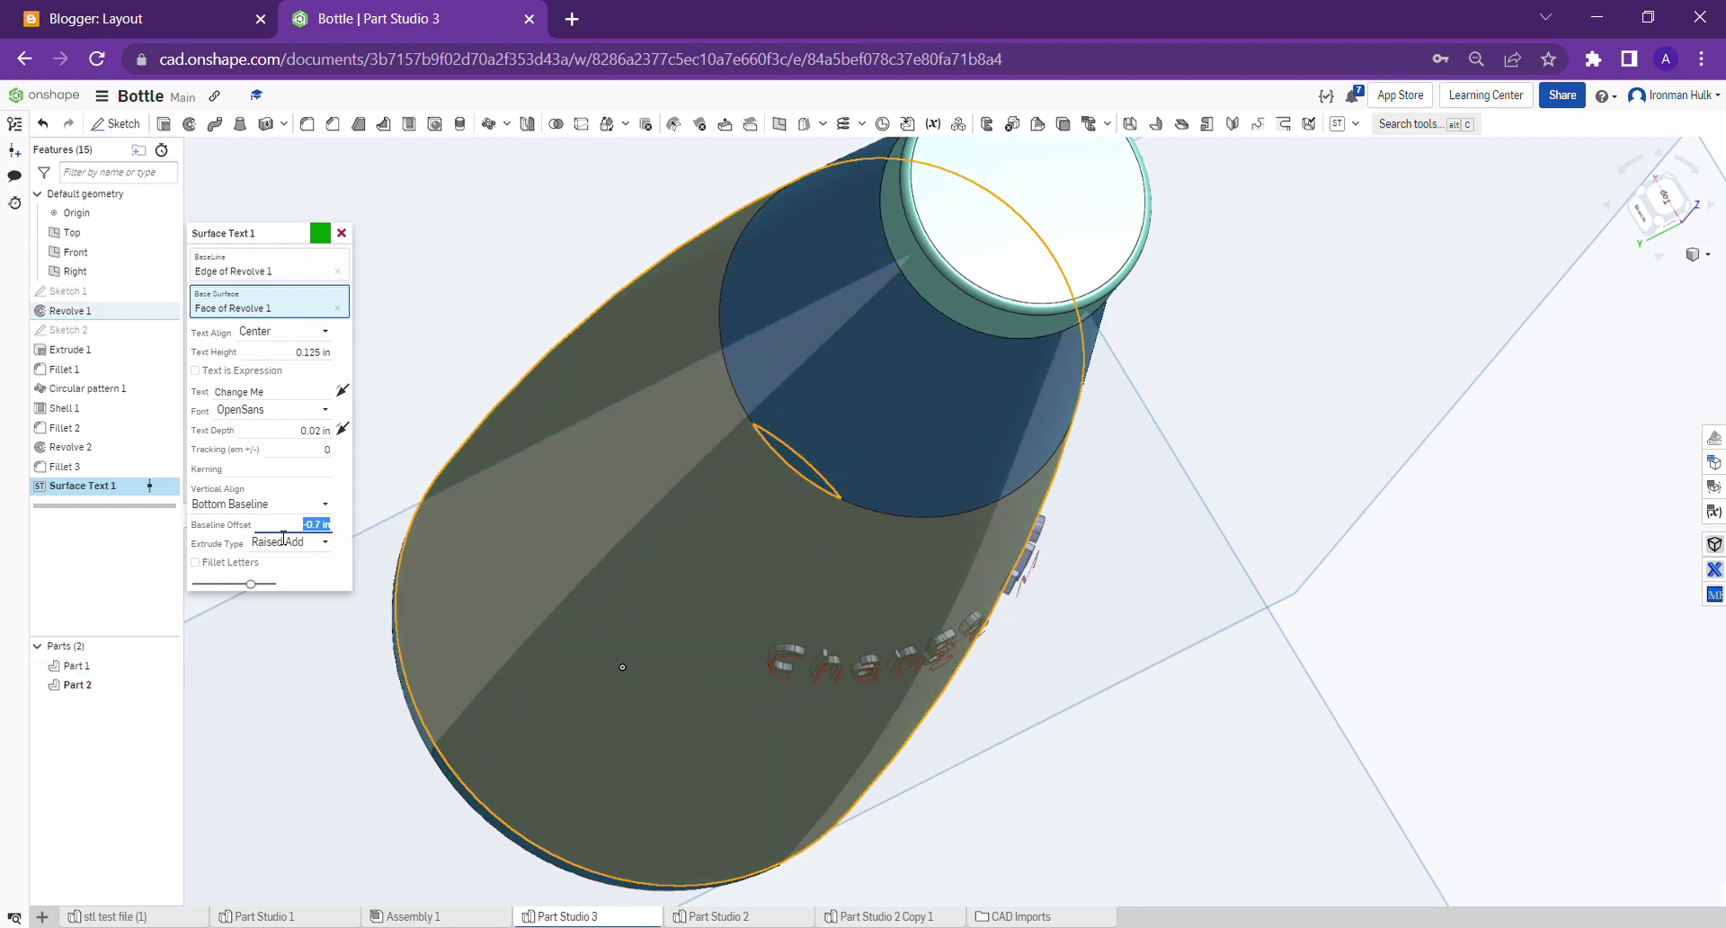
- Try a 0.01 in text depth, return it to 0.02 in, and view from the side
click(296, 441)
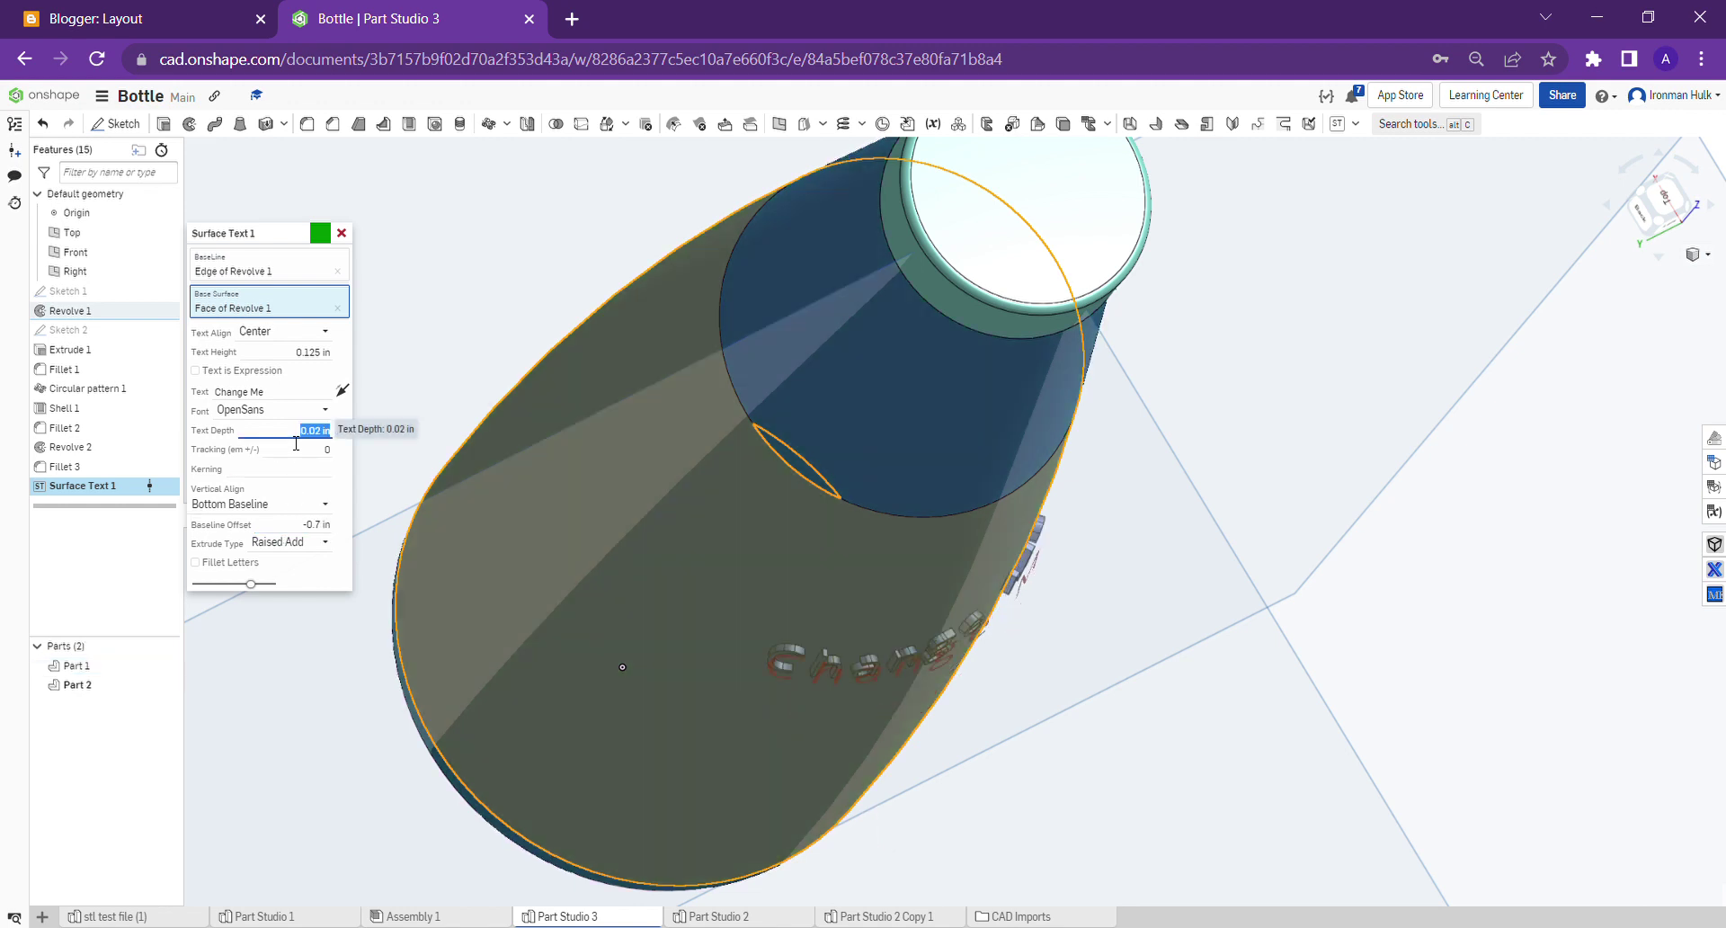
text(0.01)
key(Return)
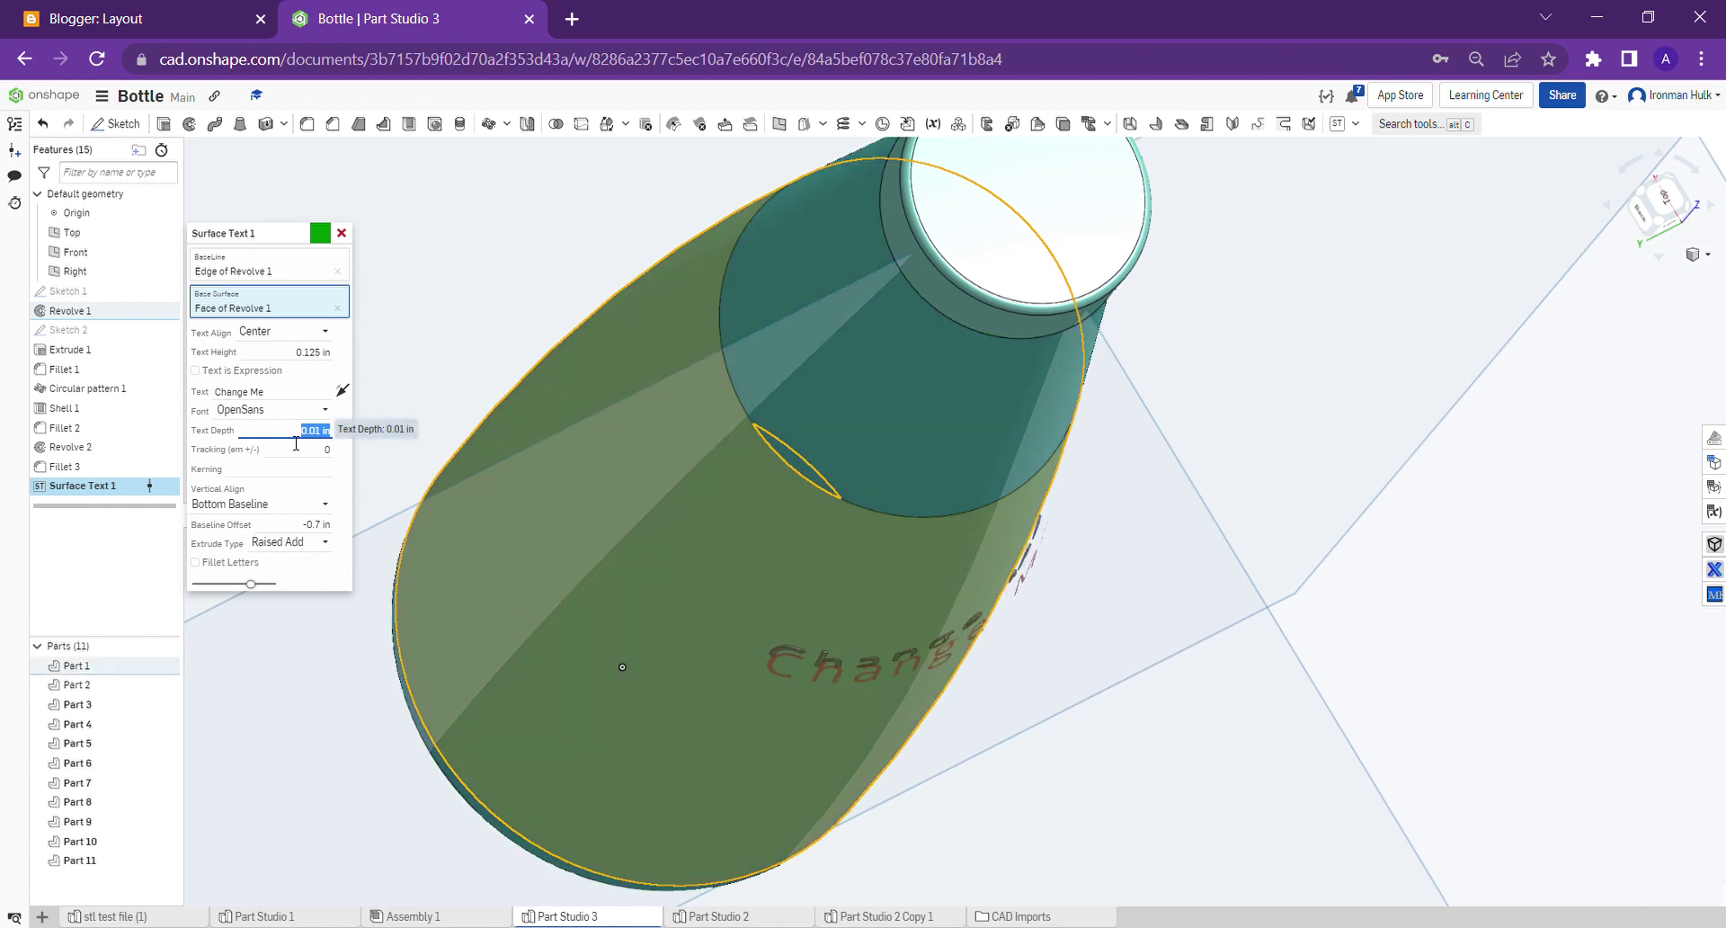
text(2)
key(Return)
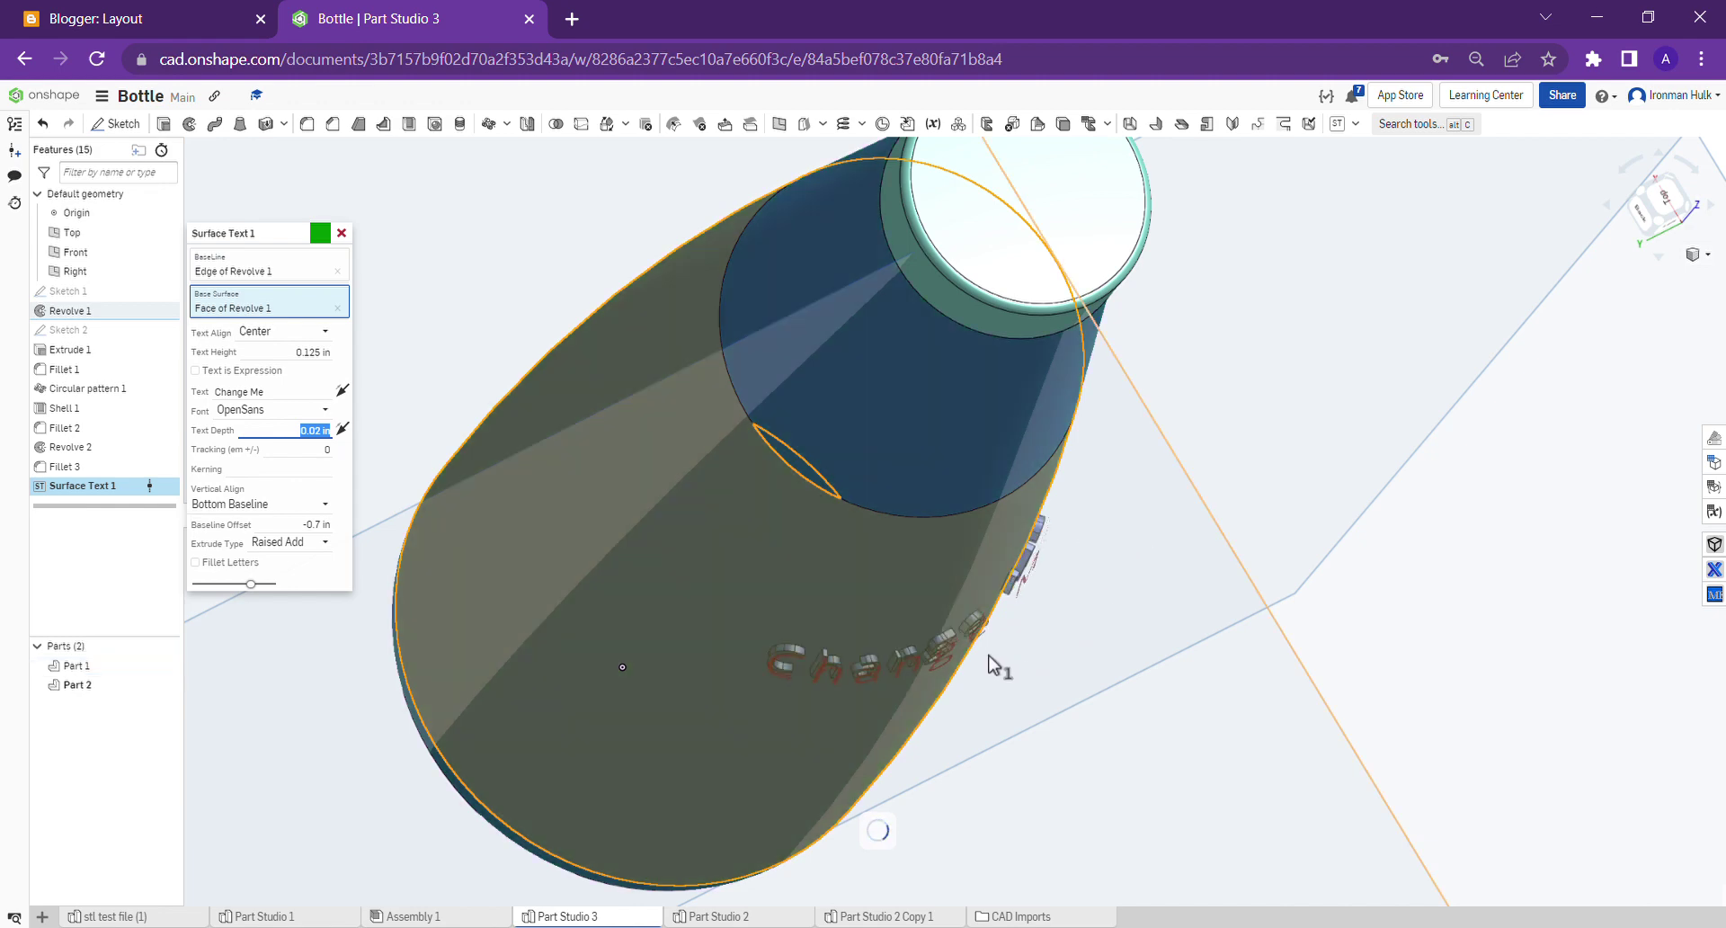
right_drag(994, 663, 866, 559)
scroll(963, 577, down, 2)
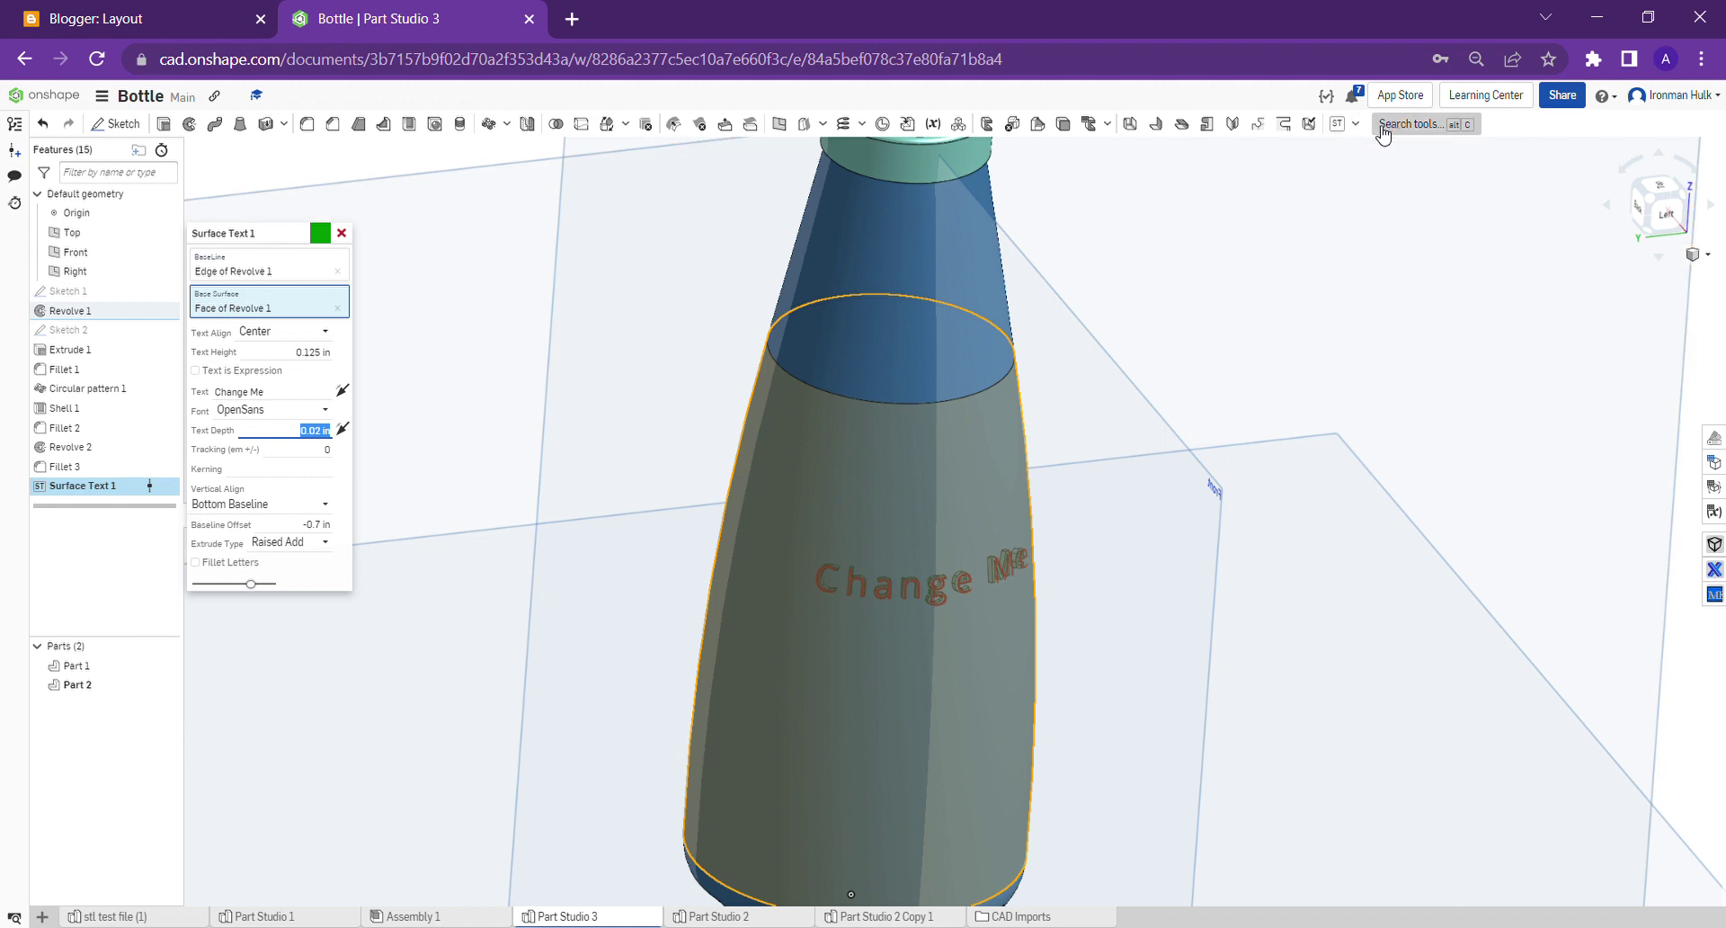
- Make the Right plane the Surface Text base surface instead of the bottle face
click(1355, 125)
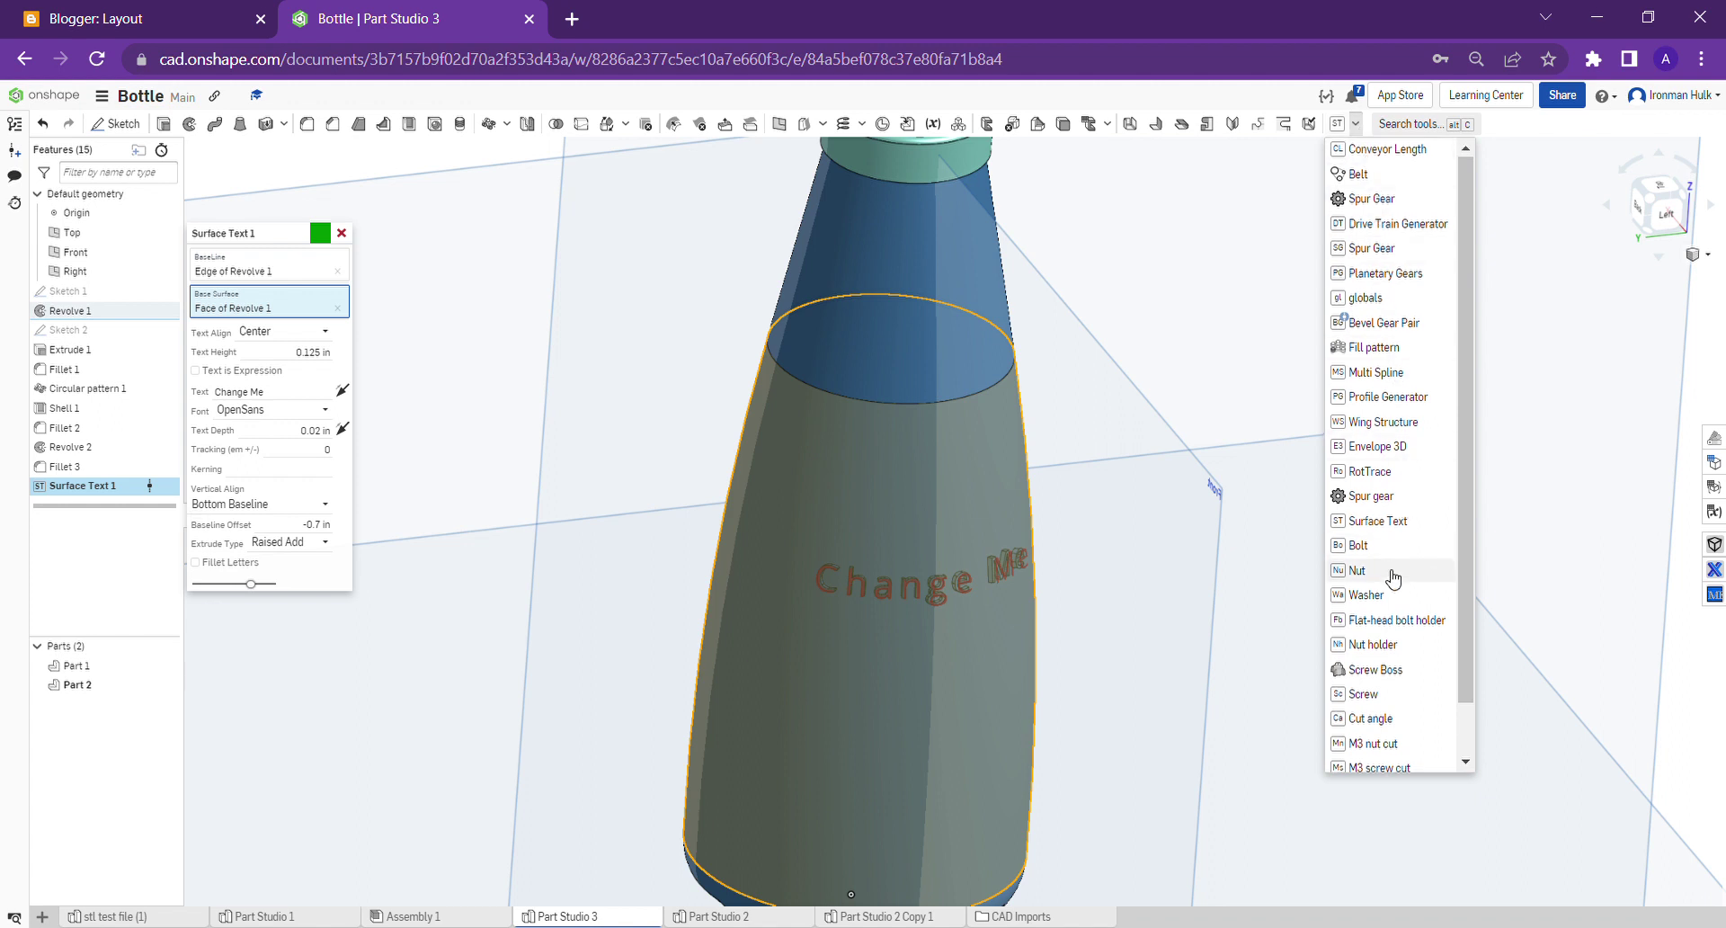
scroll(1391, 575, down, 1)
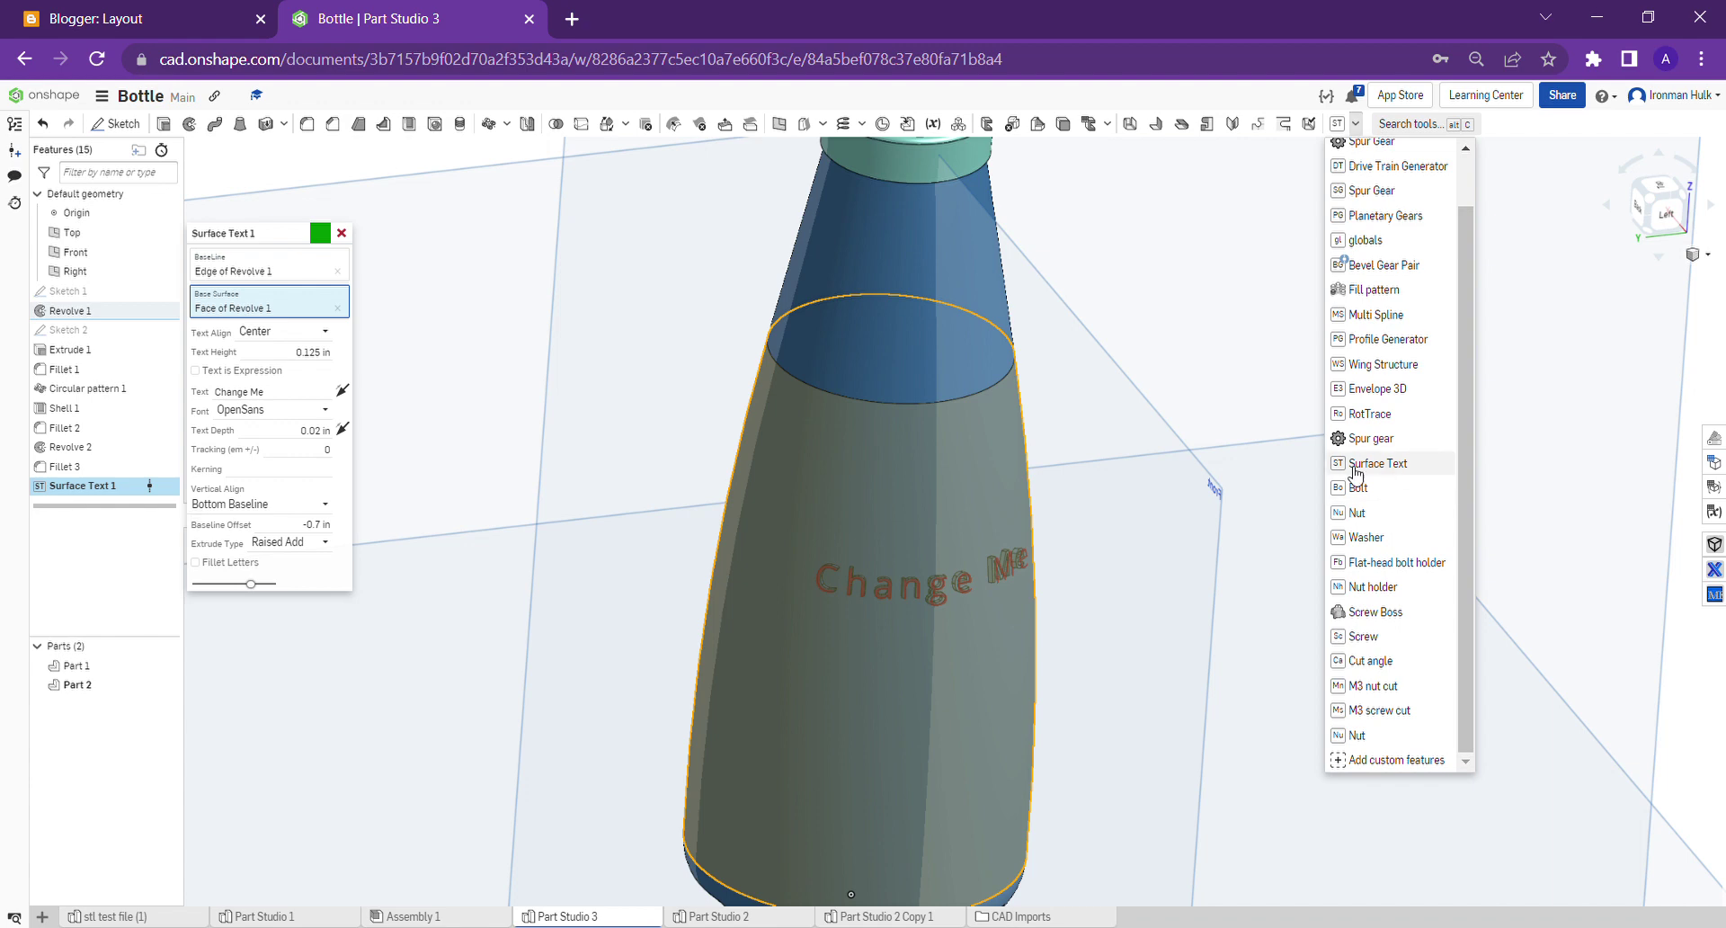
click(1209, 363)
click(1209, 362)
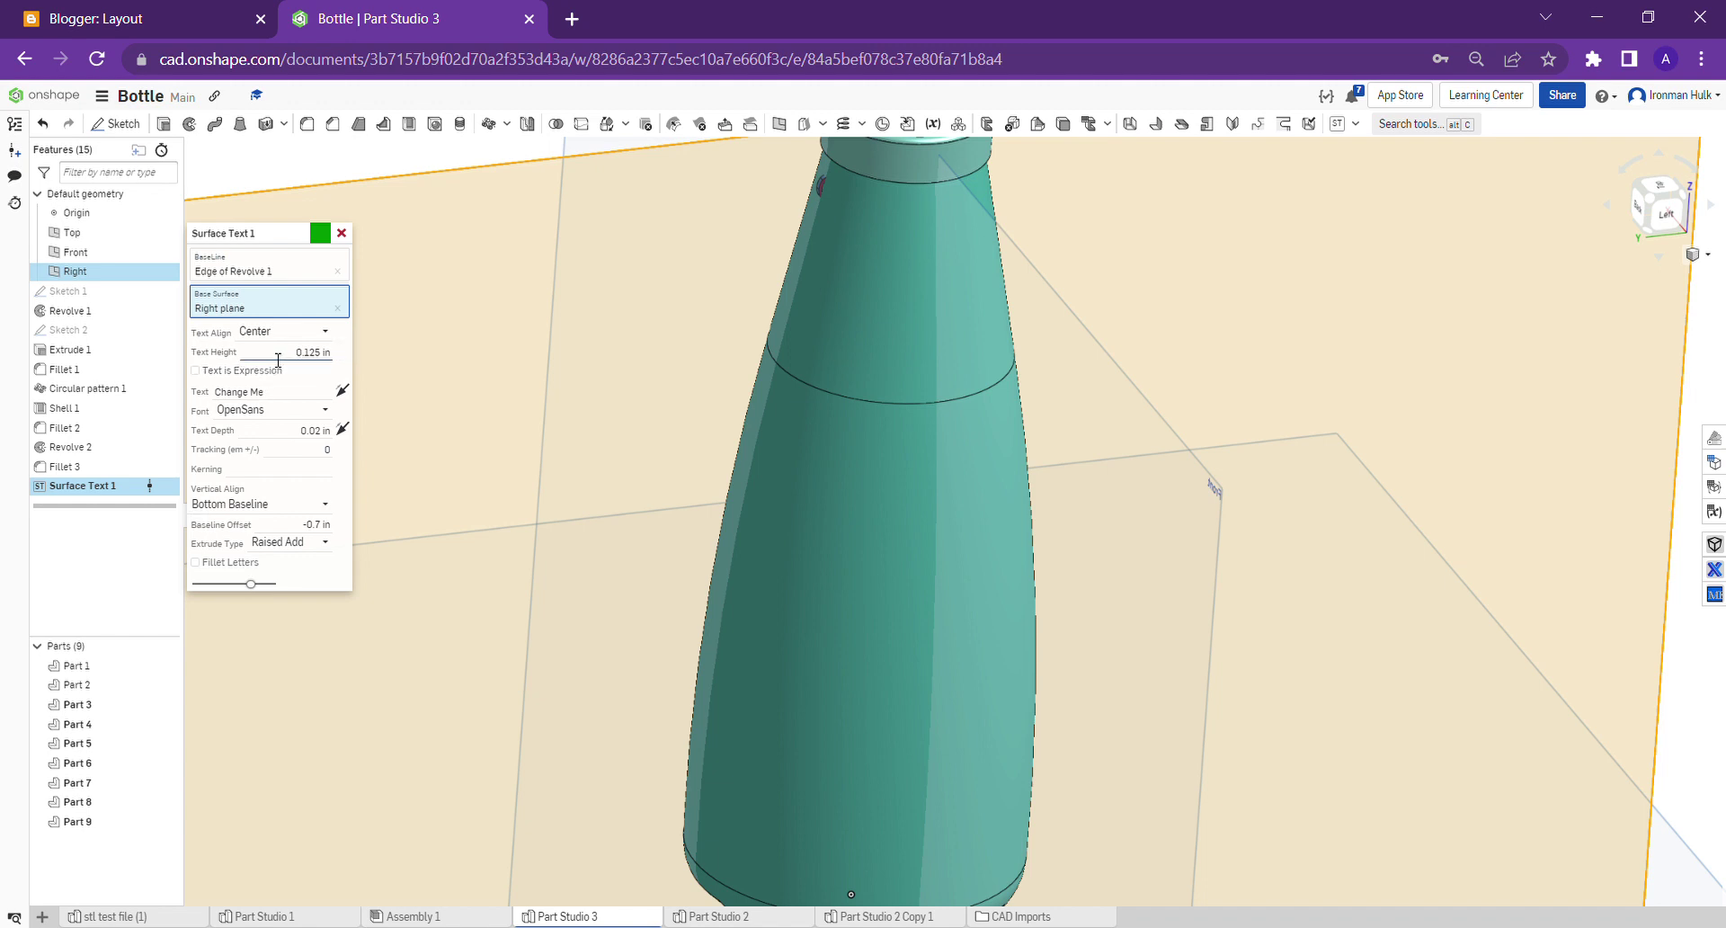
- Undo the text height edits, returning the height to 0.125 in
click(278, 359)
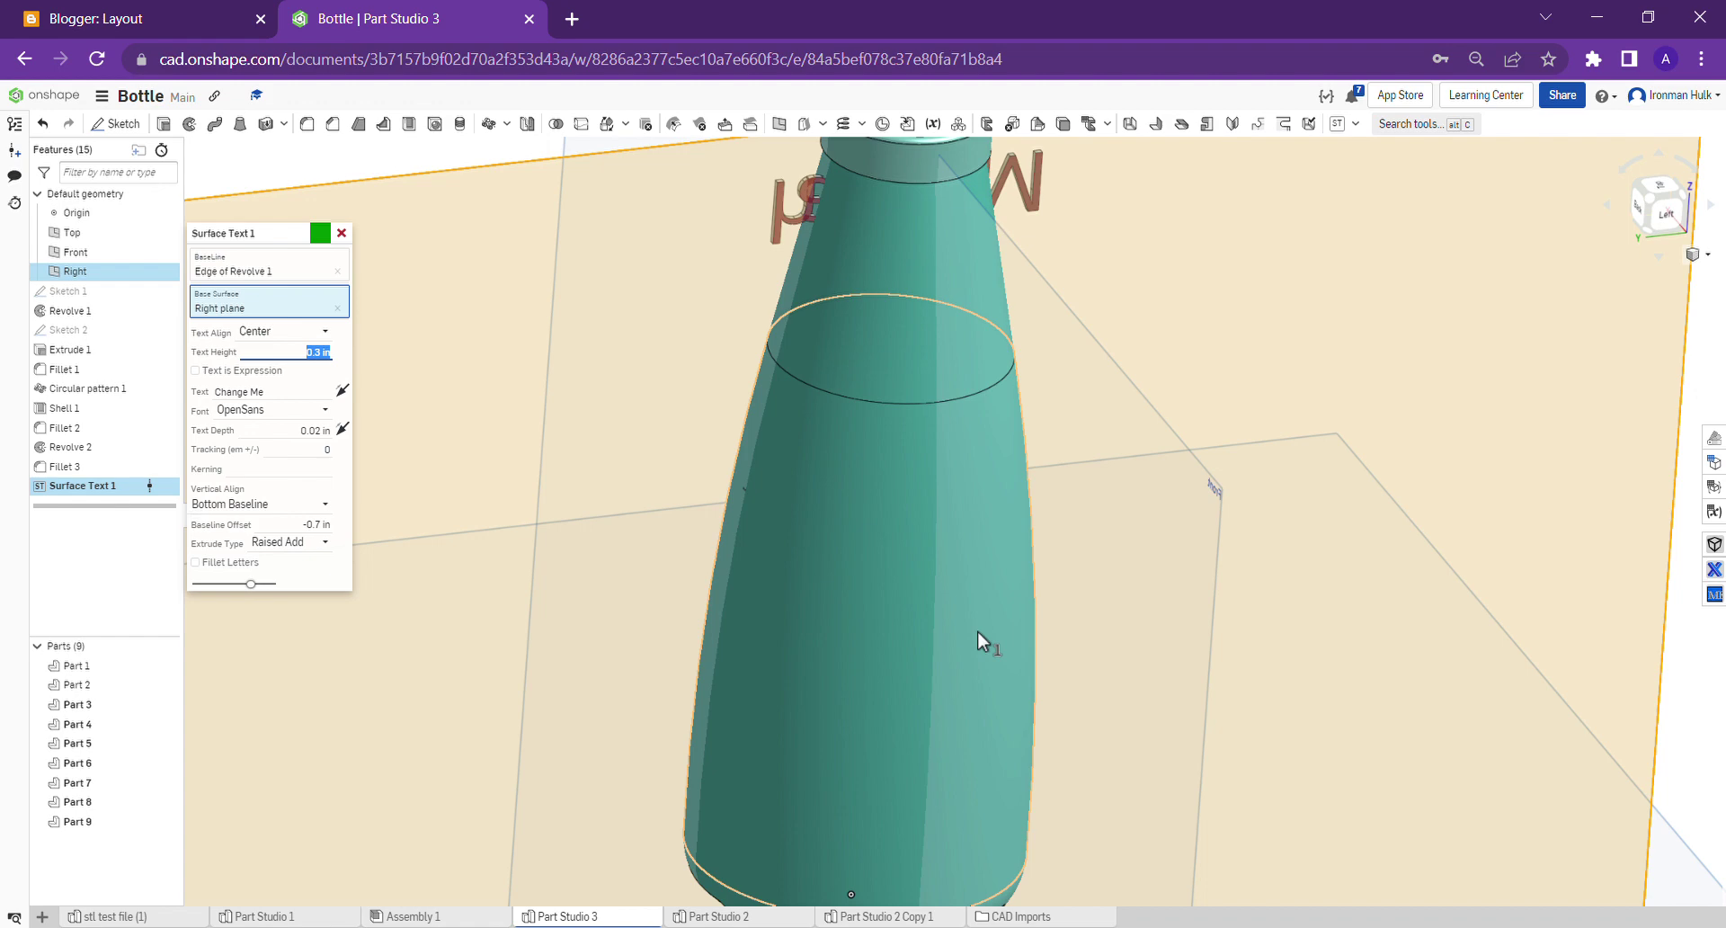
scroll(978, 629, down, 3)
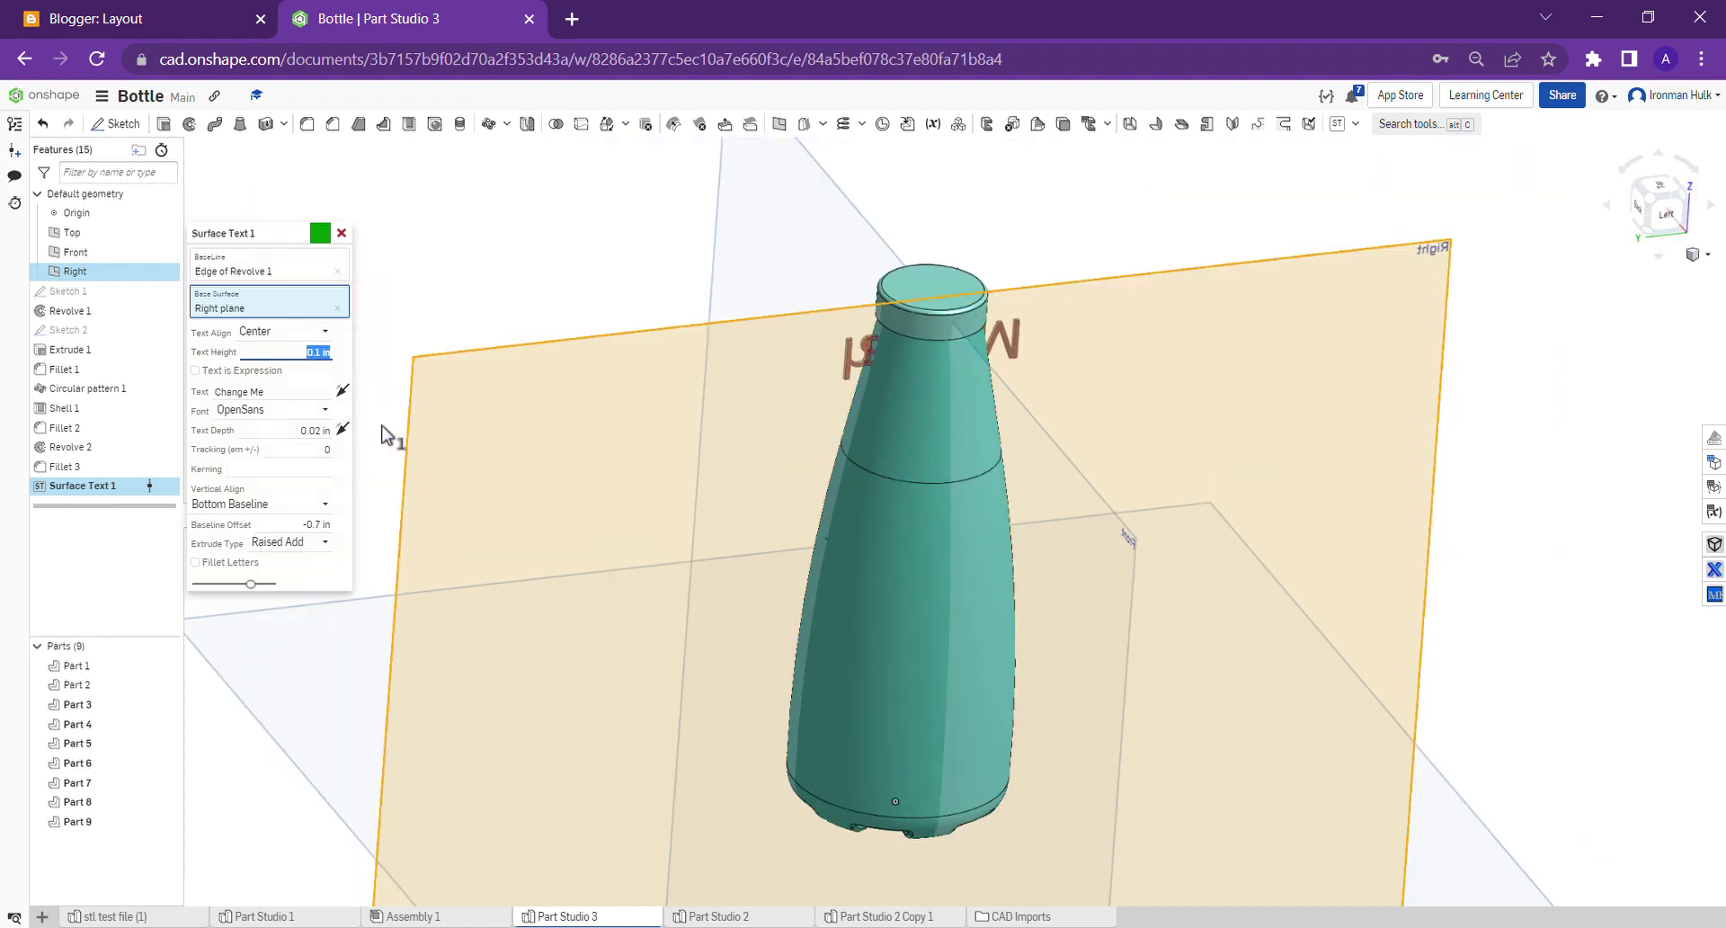
right_drag(1009, 501, 929, 573)
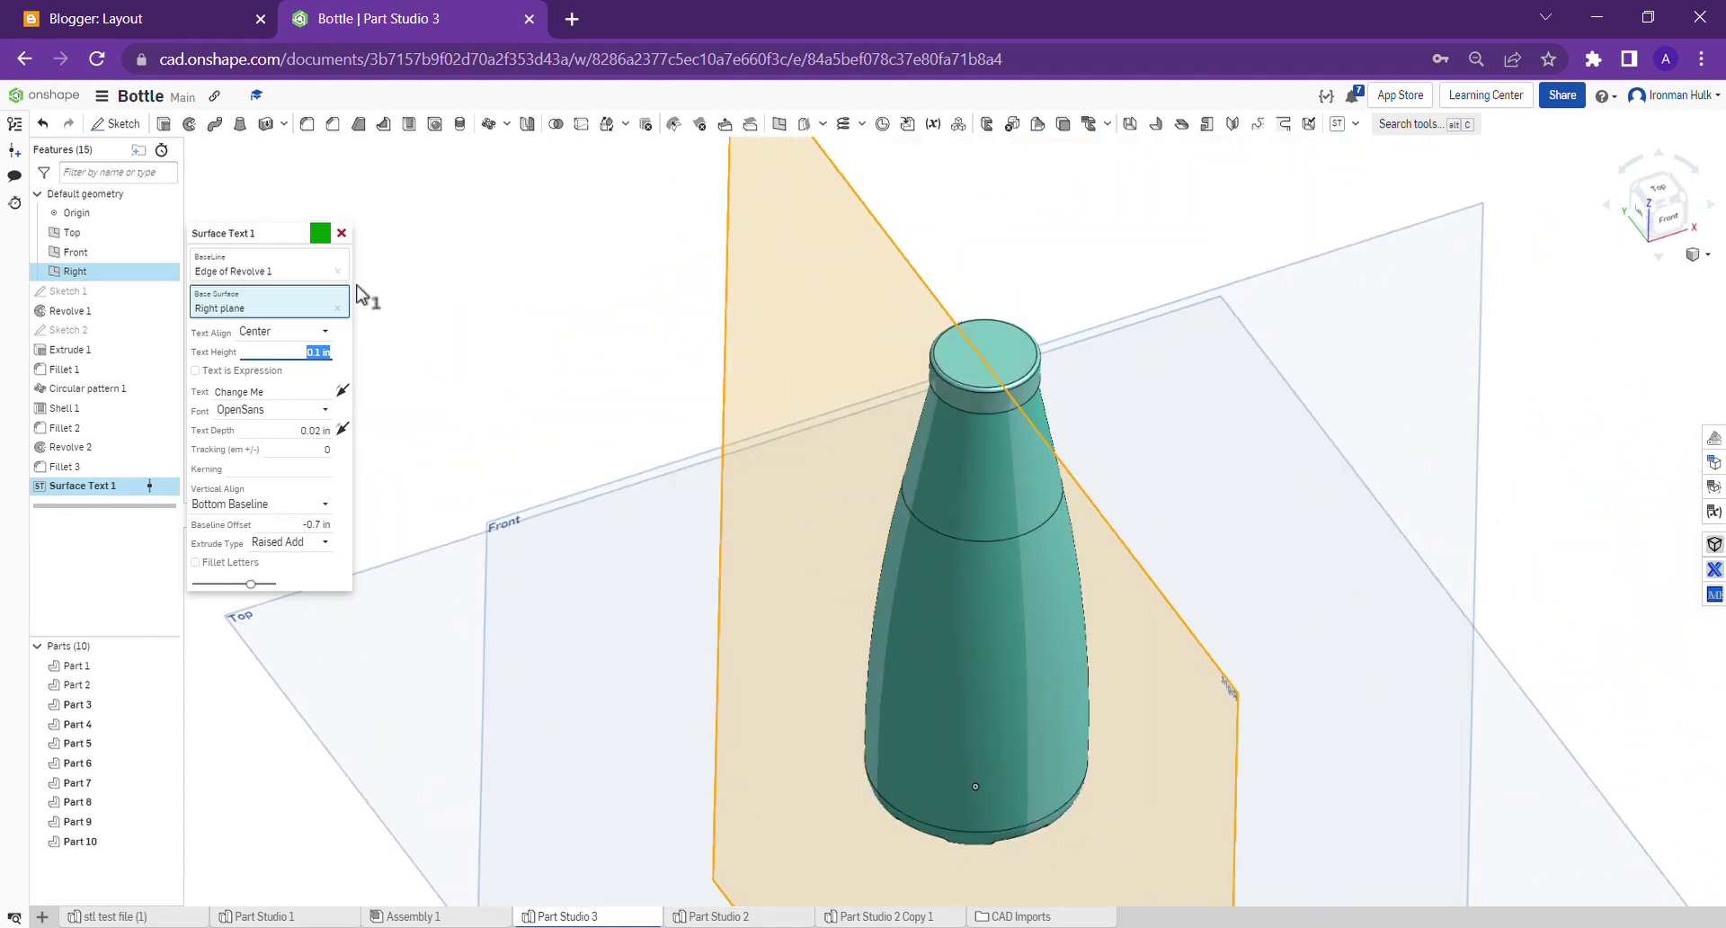
click(47, 125)
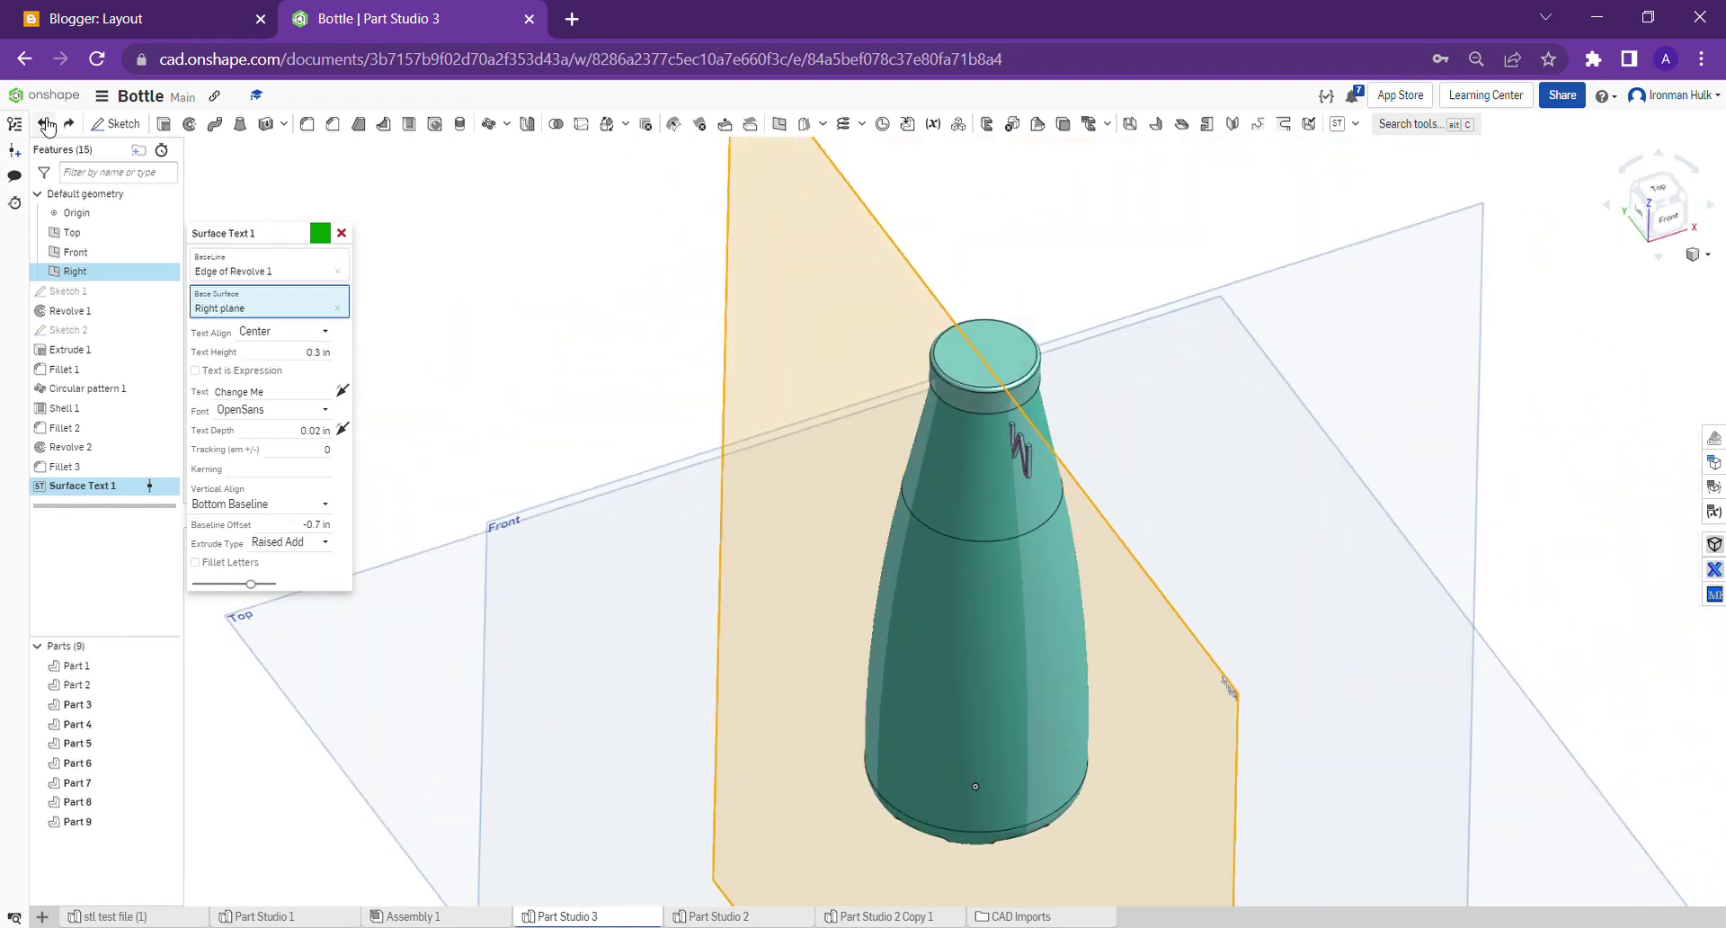
click(47, 126)
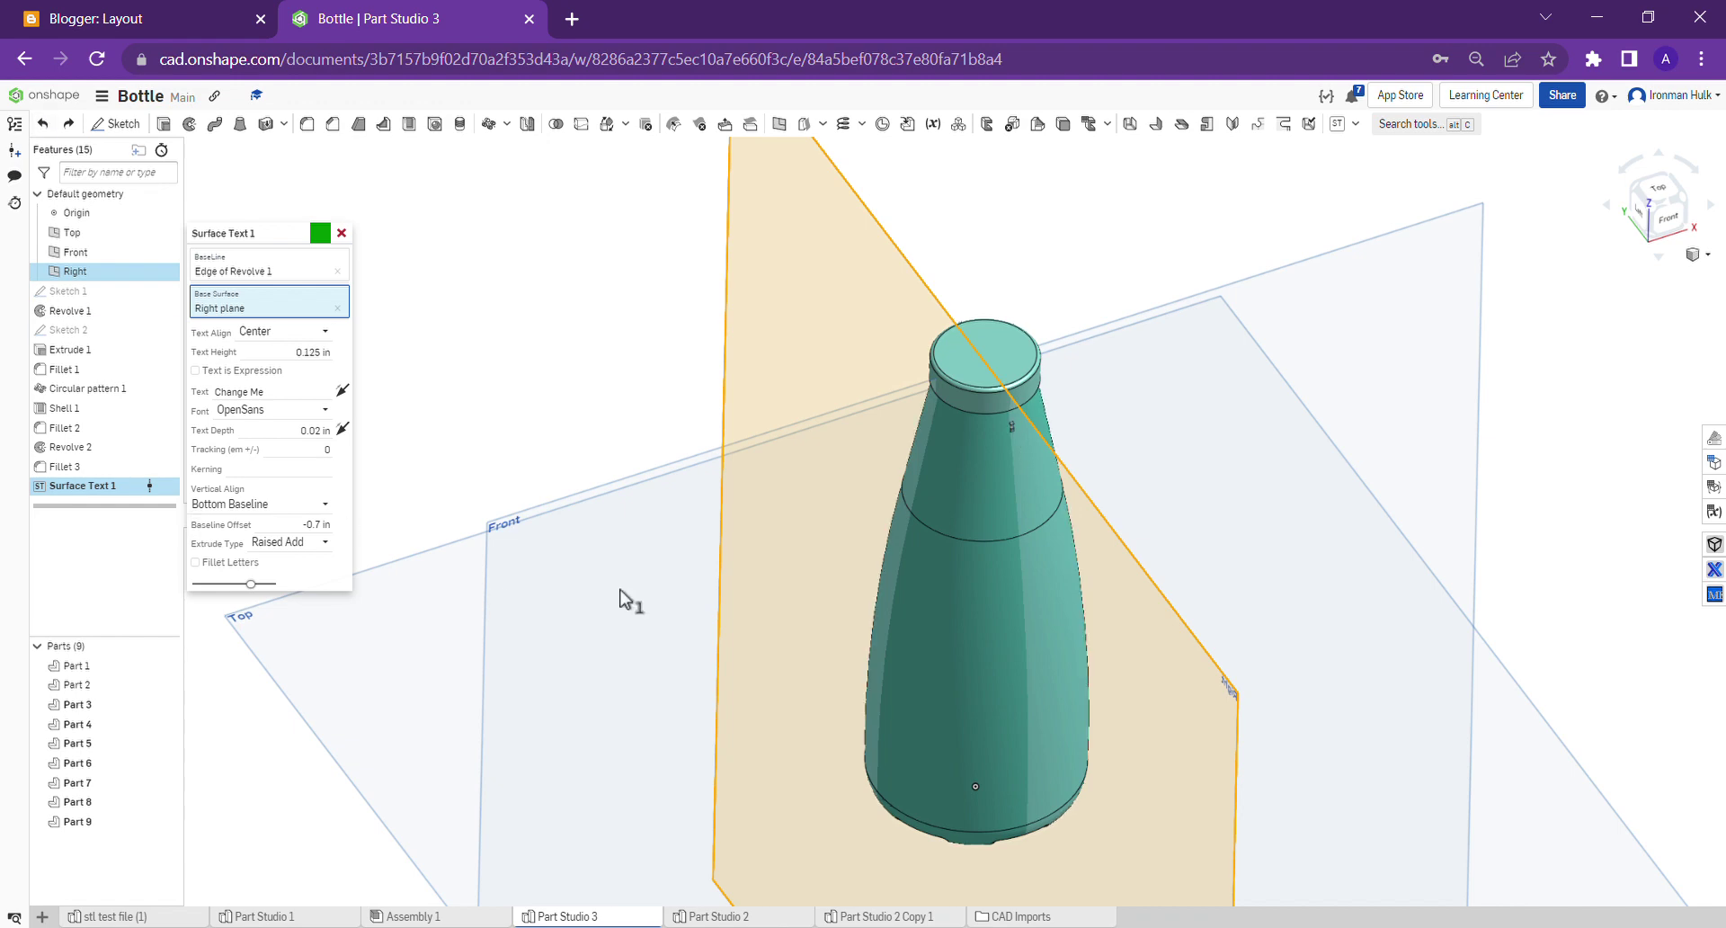
scroll(1038, 444, up, 3)
- Replace the Right plane base surface with the bottle's revolved body face
right_drag(1046, 409, 979, 416)
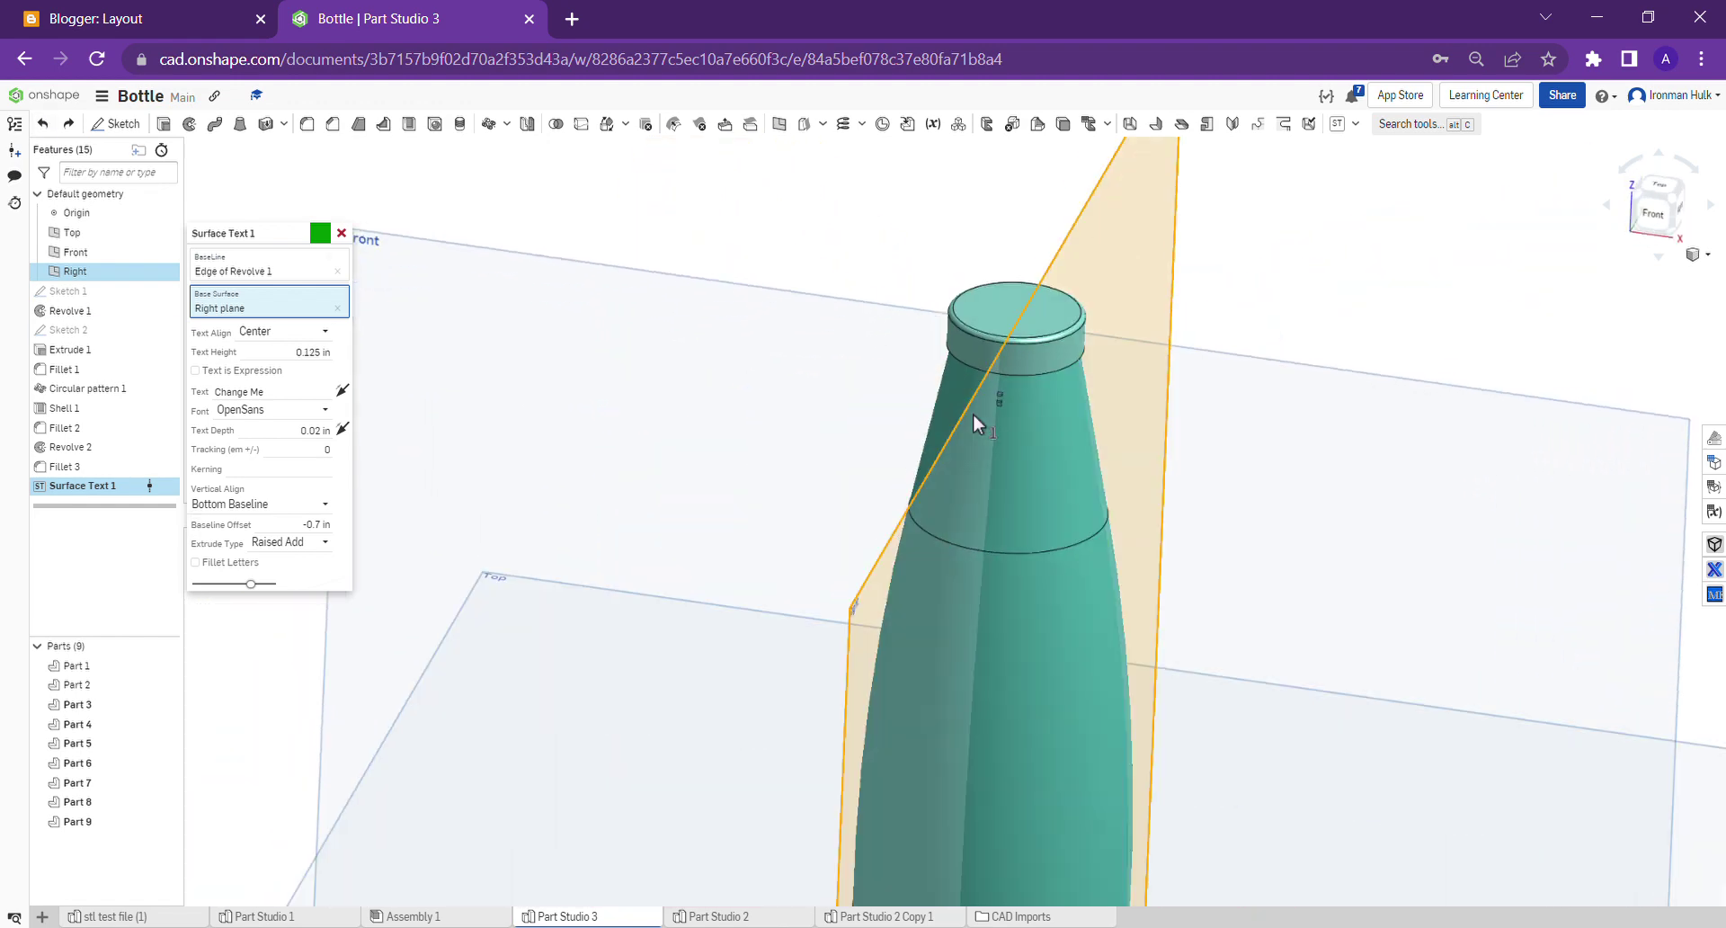
key(shift+7)
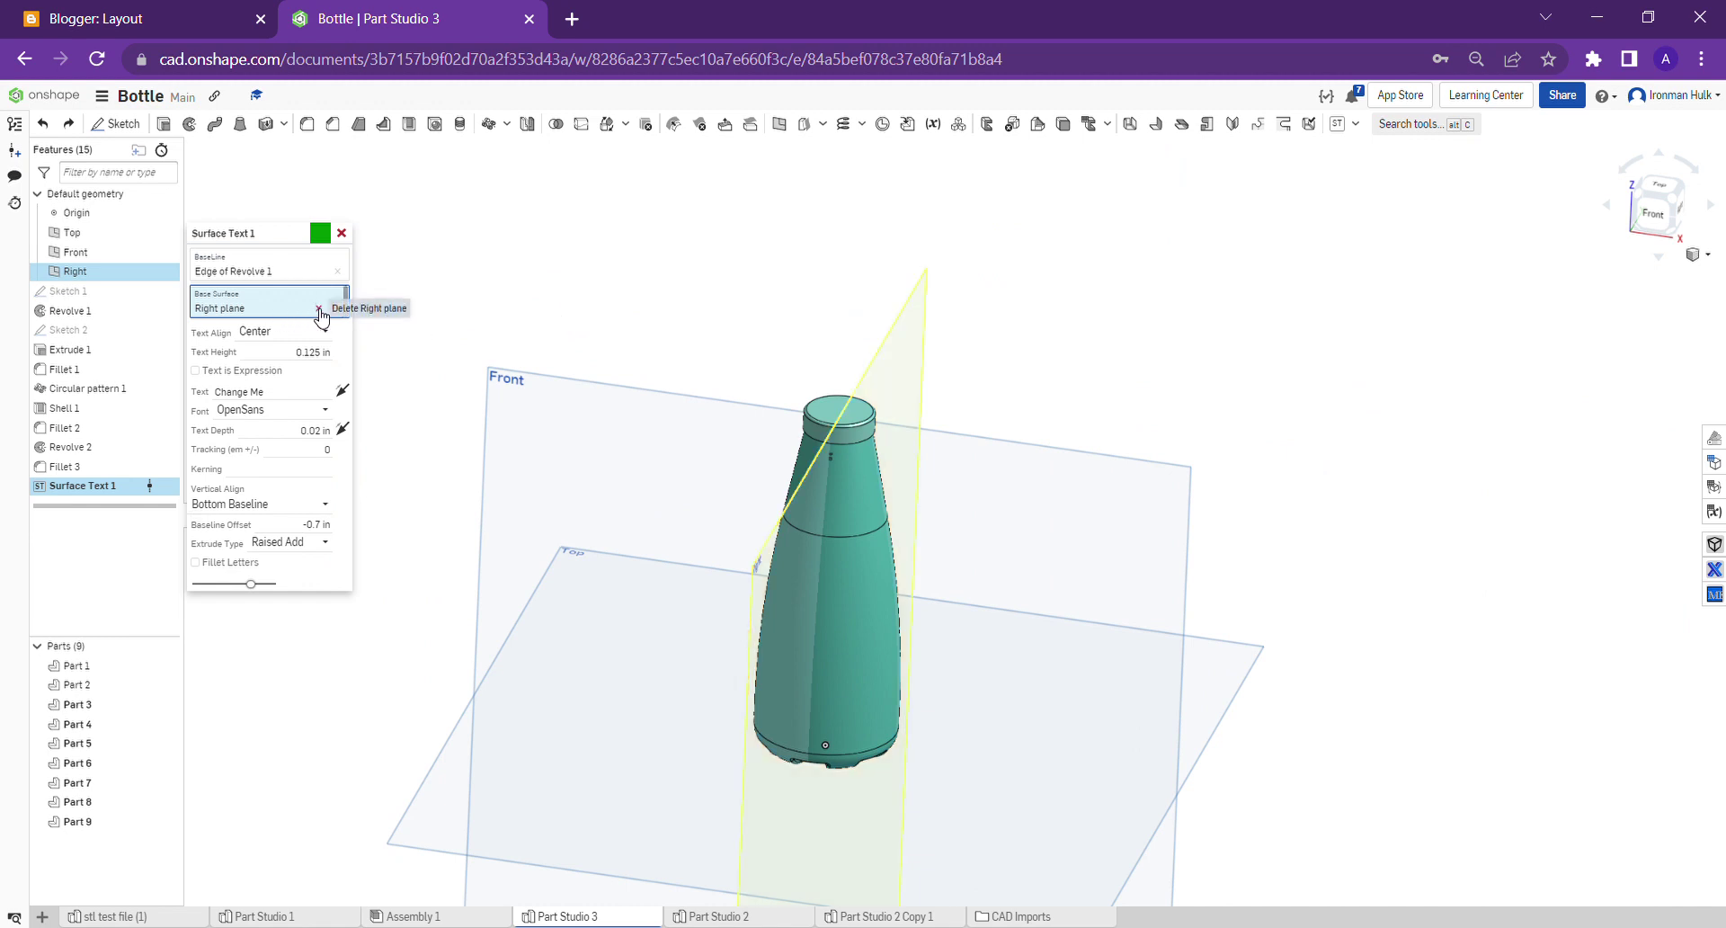
click(318, 308)
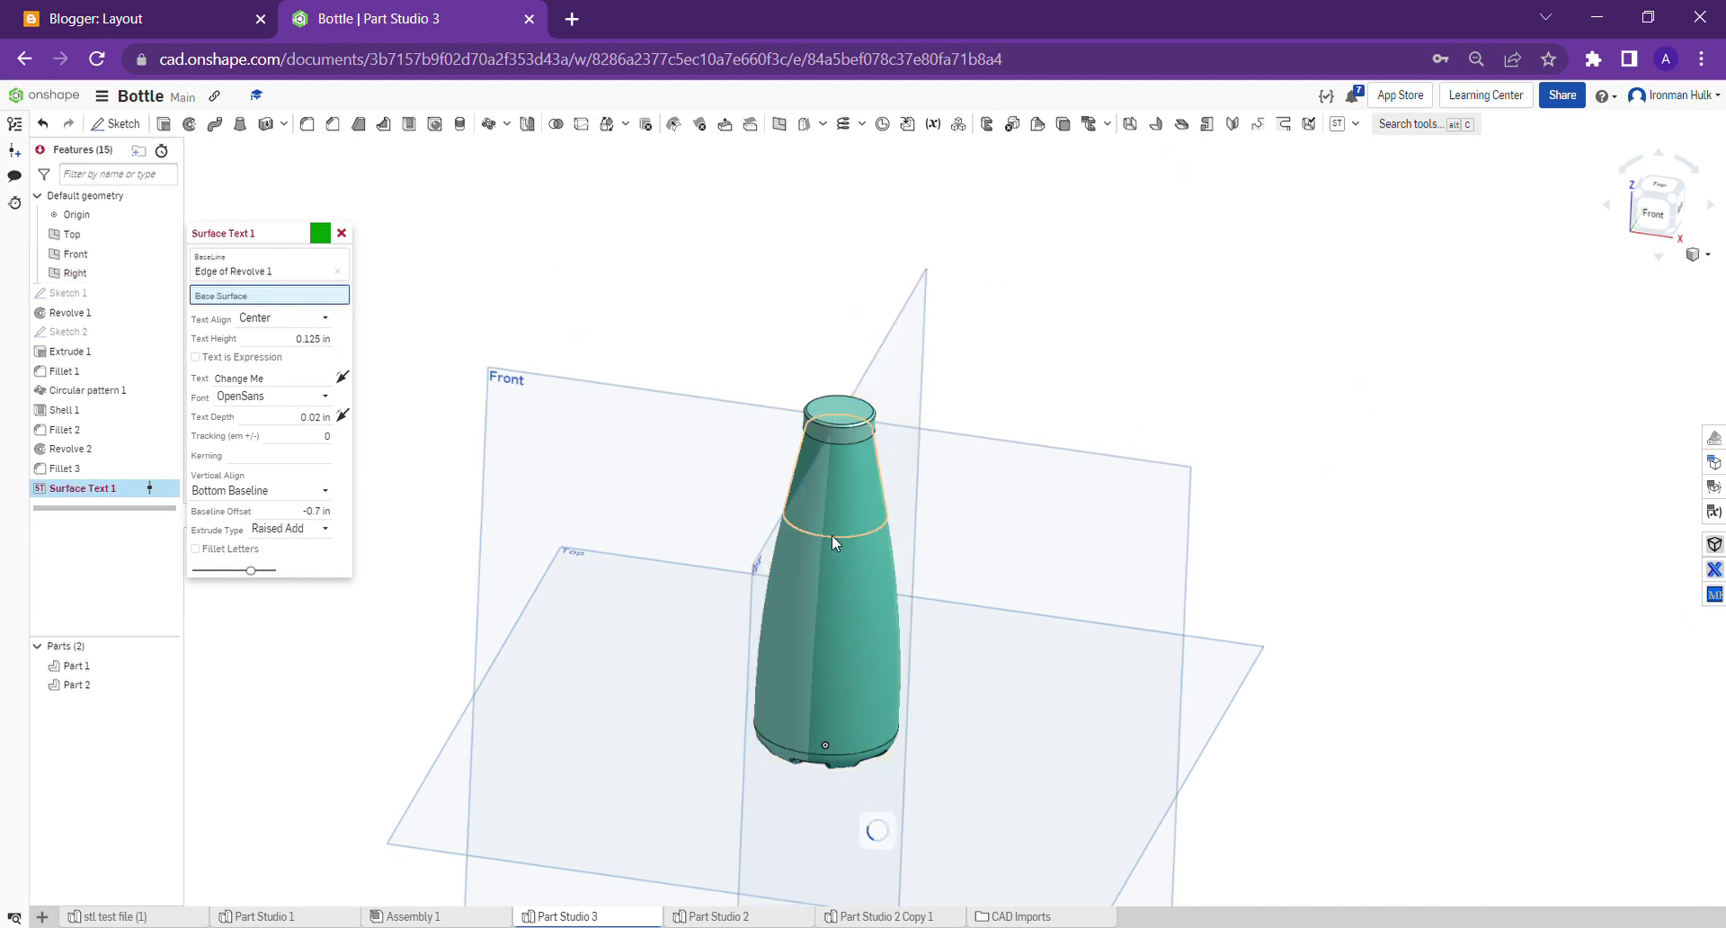
click(818, 607)
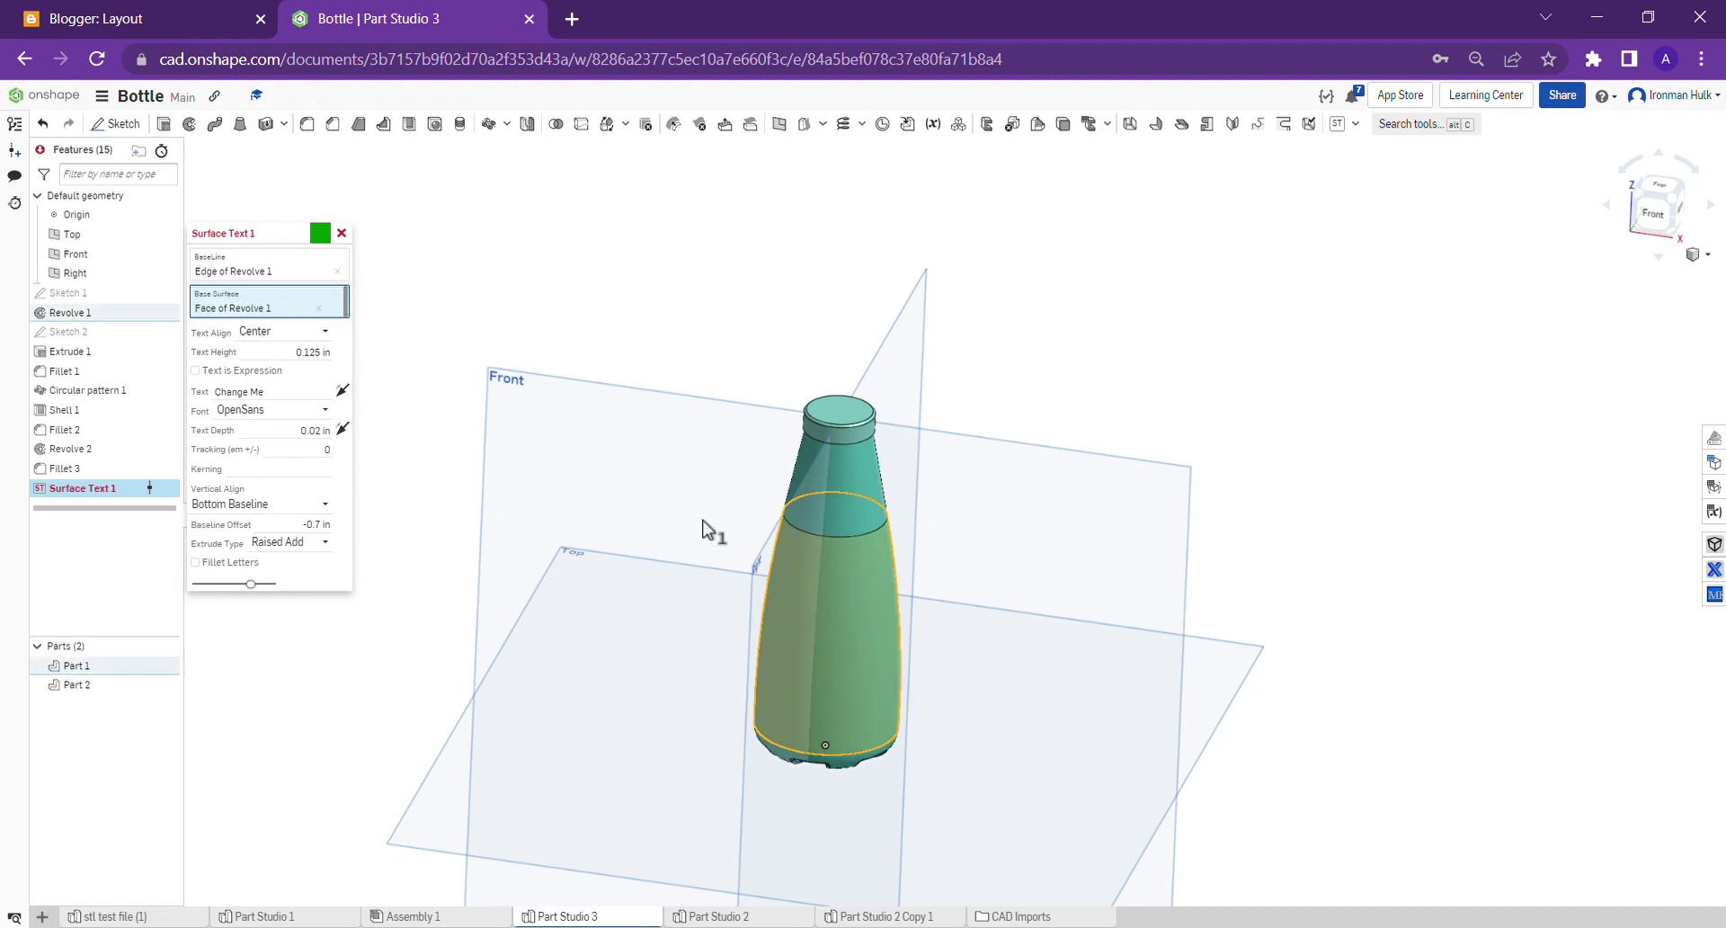
- Set the surface text height to 0.2 in
right_drag(743, 374, 663, 416)
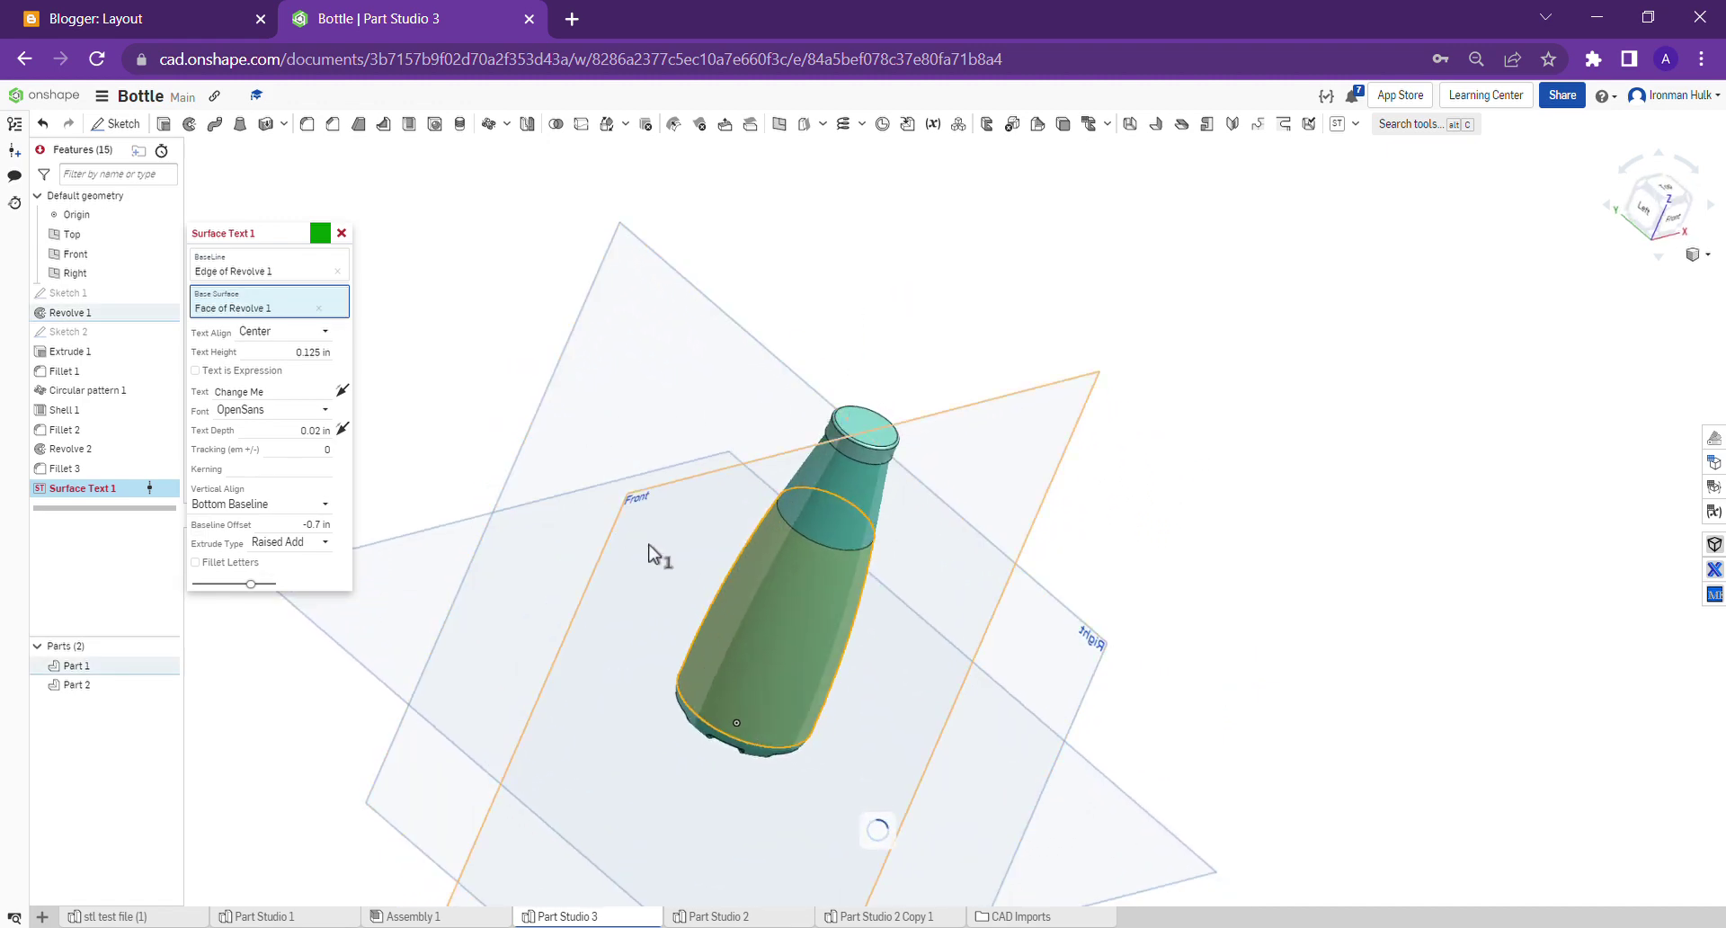
scroll(742, 512, up, 5)
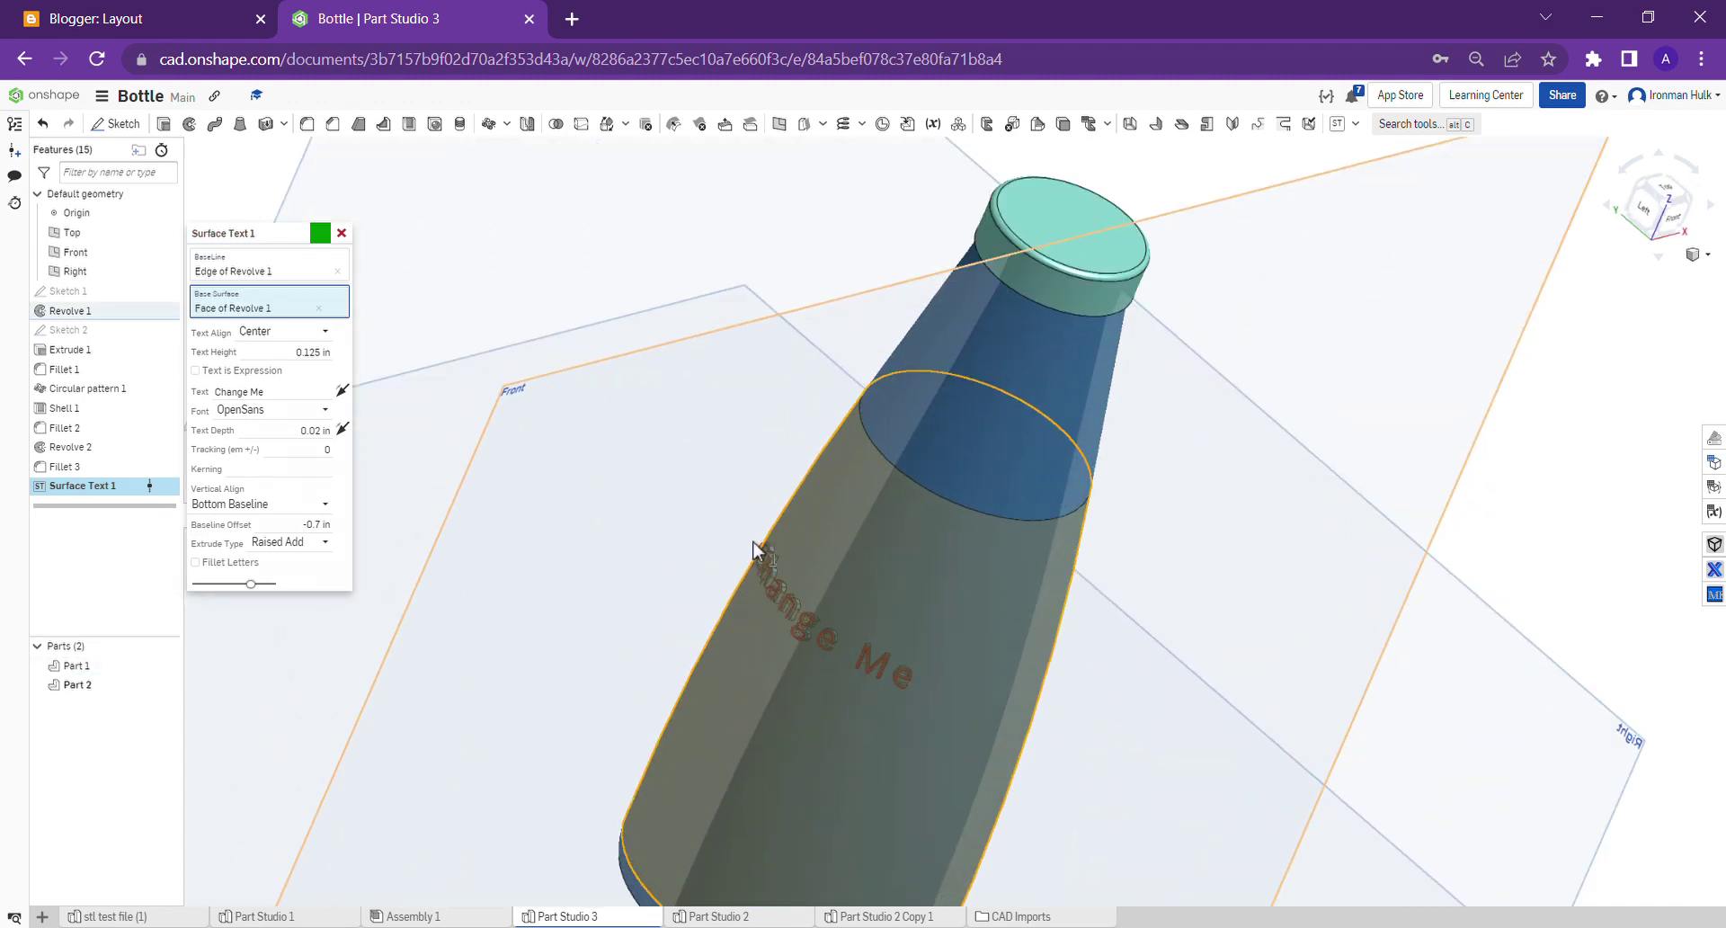
right_drag(760, 547, 836, 629)
middle_drag(493, 370, 539, 319)
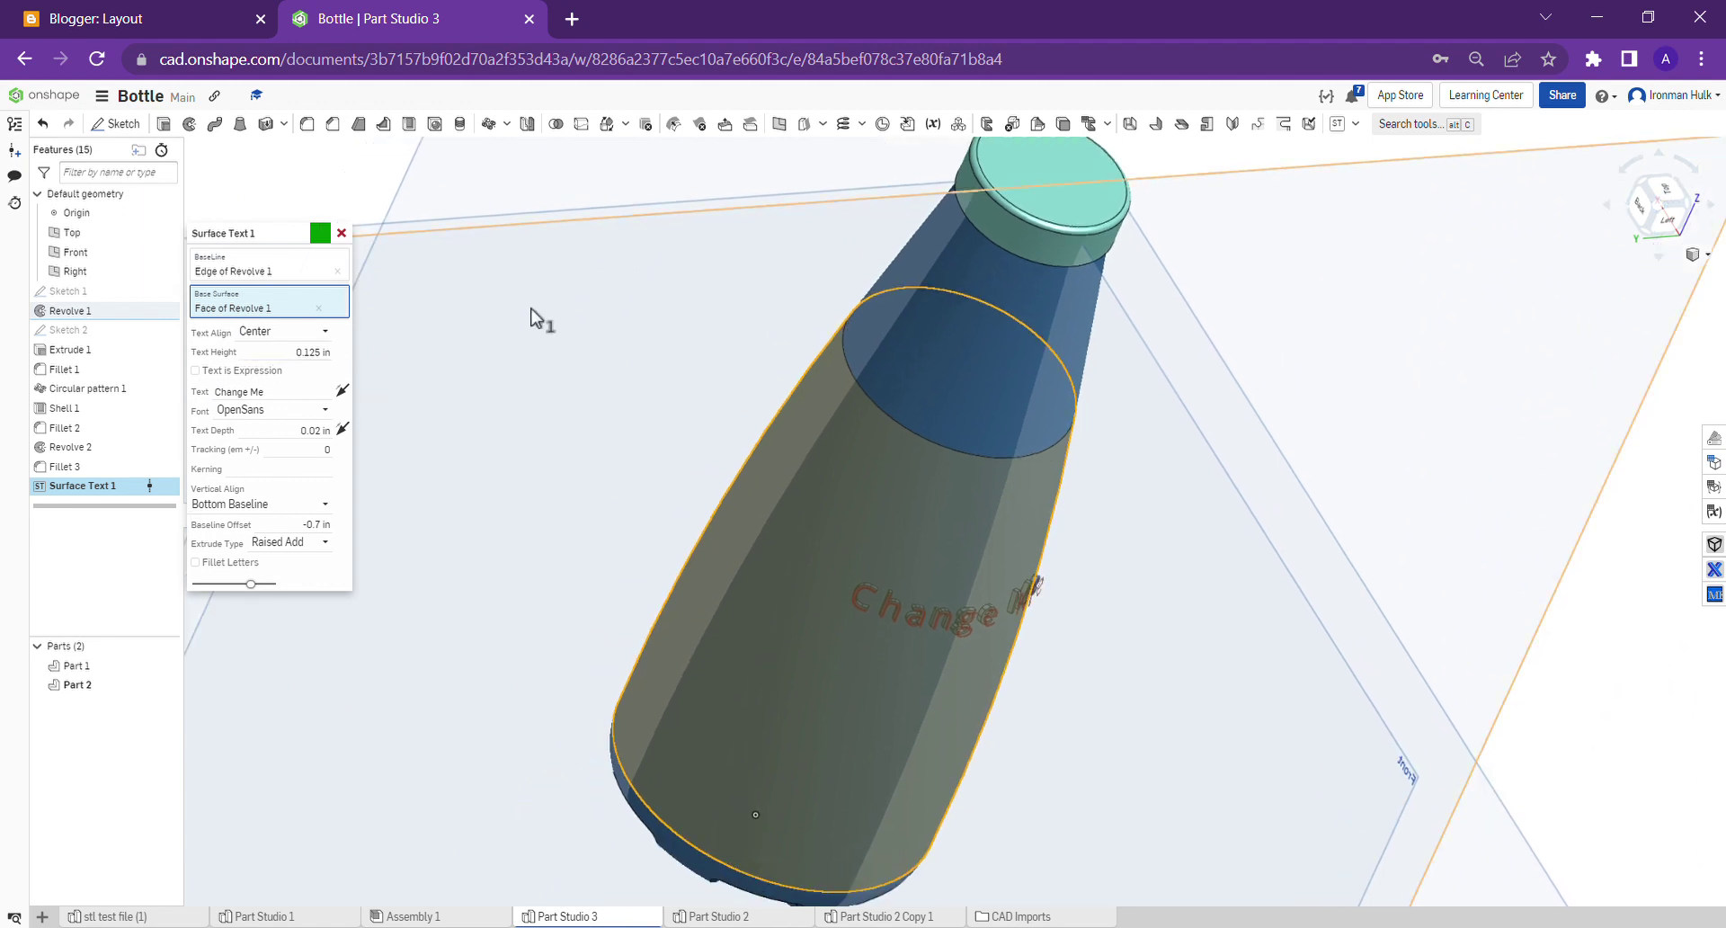
click(315, 351)
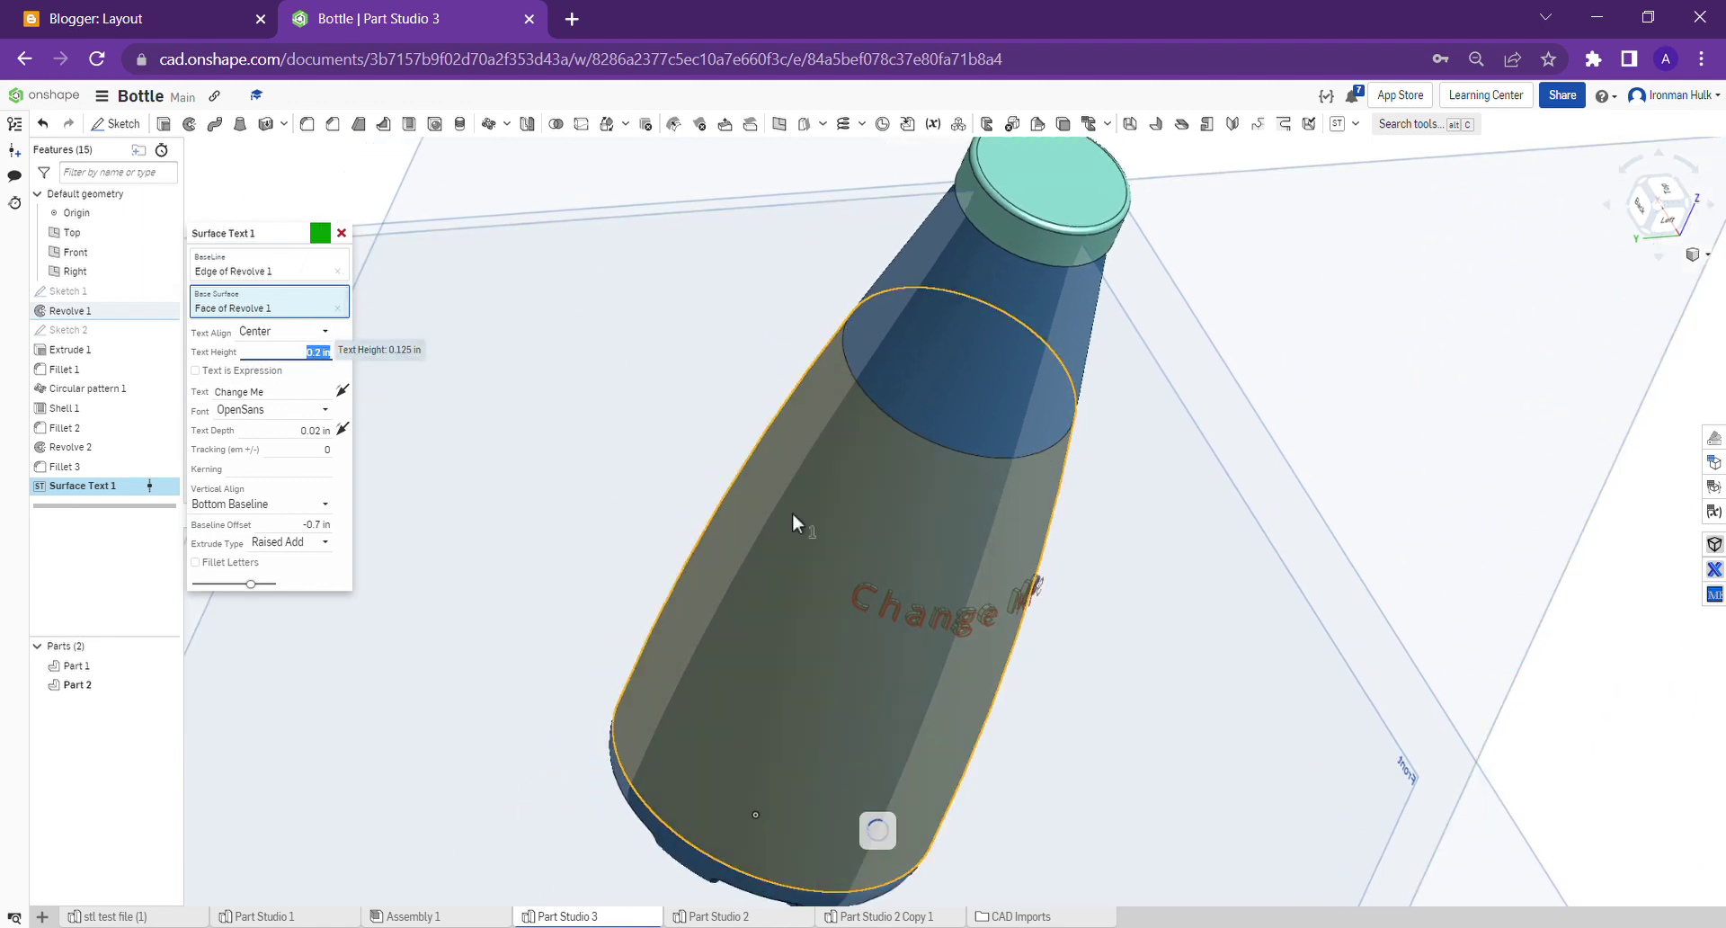
right_drag(890, 520, 650, 467)
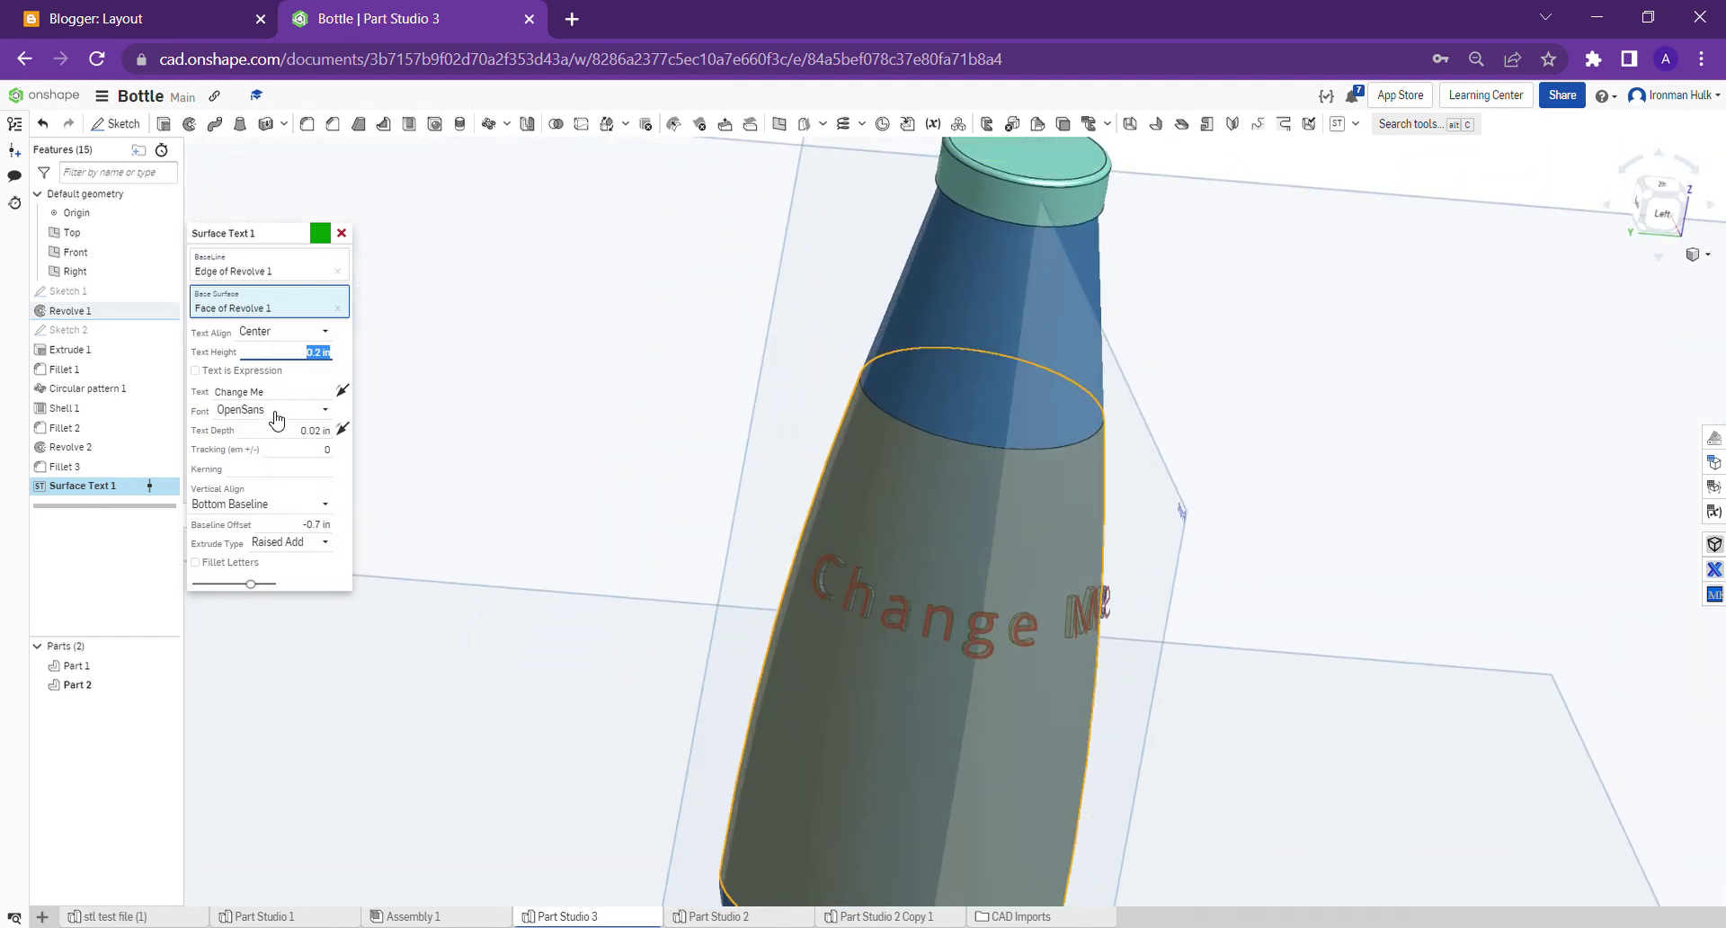
- Change the text to 'Awesome' in Allerta Stencil font and finish the feature
click(279, 396)
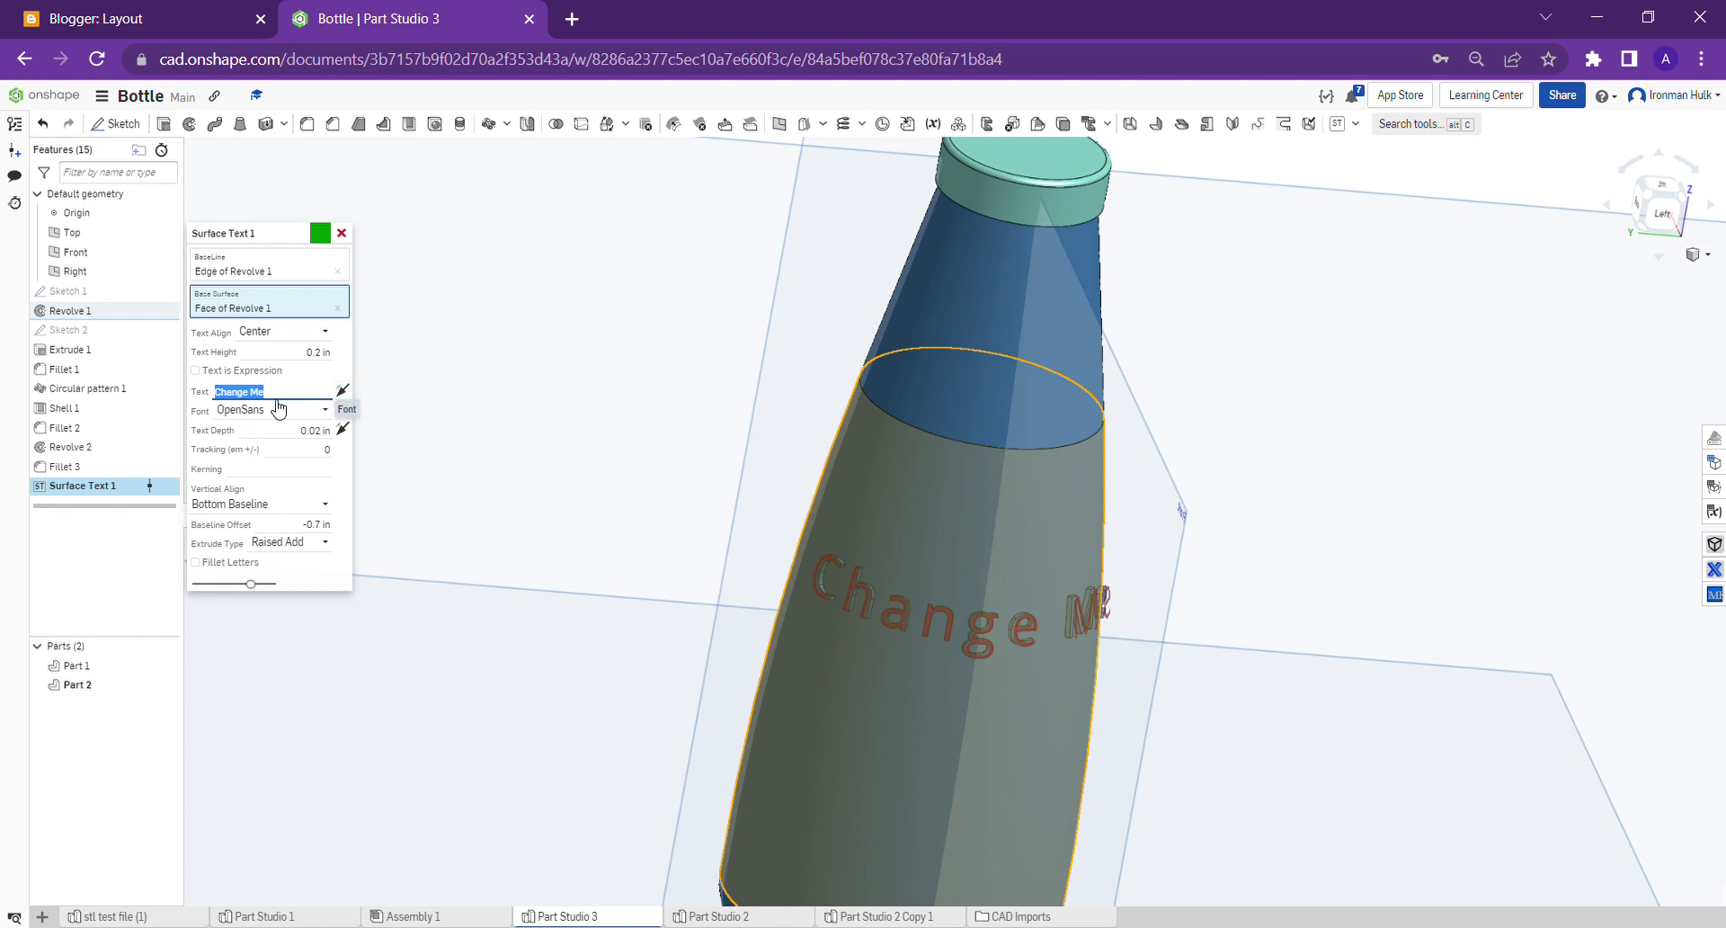
text(Awesome)
click(276, 409)
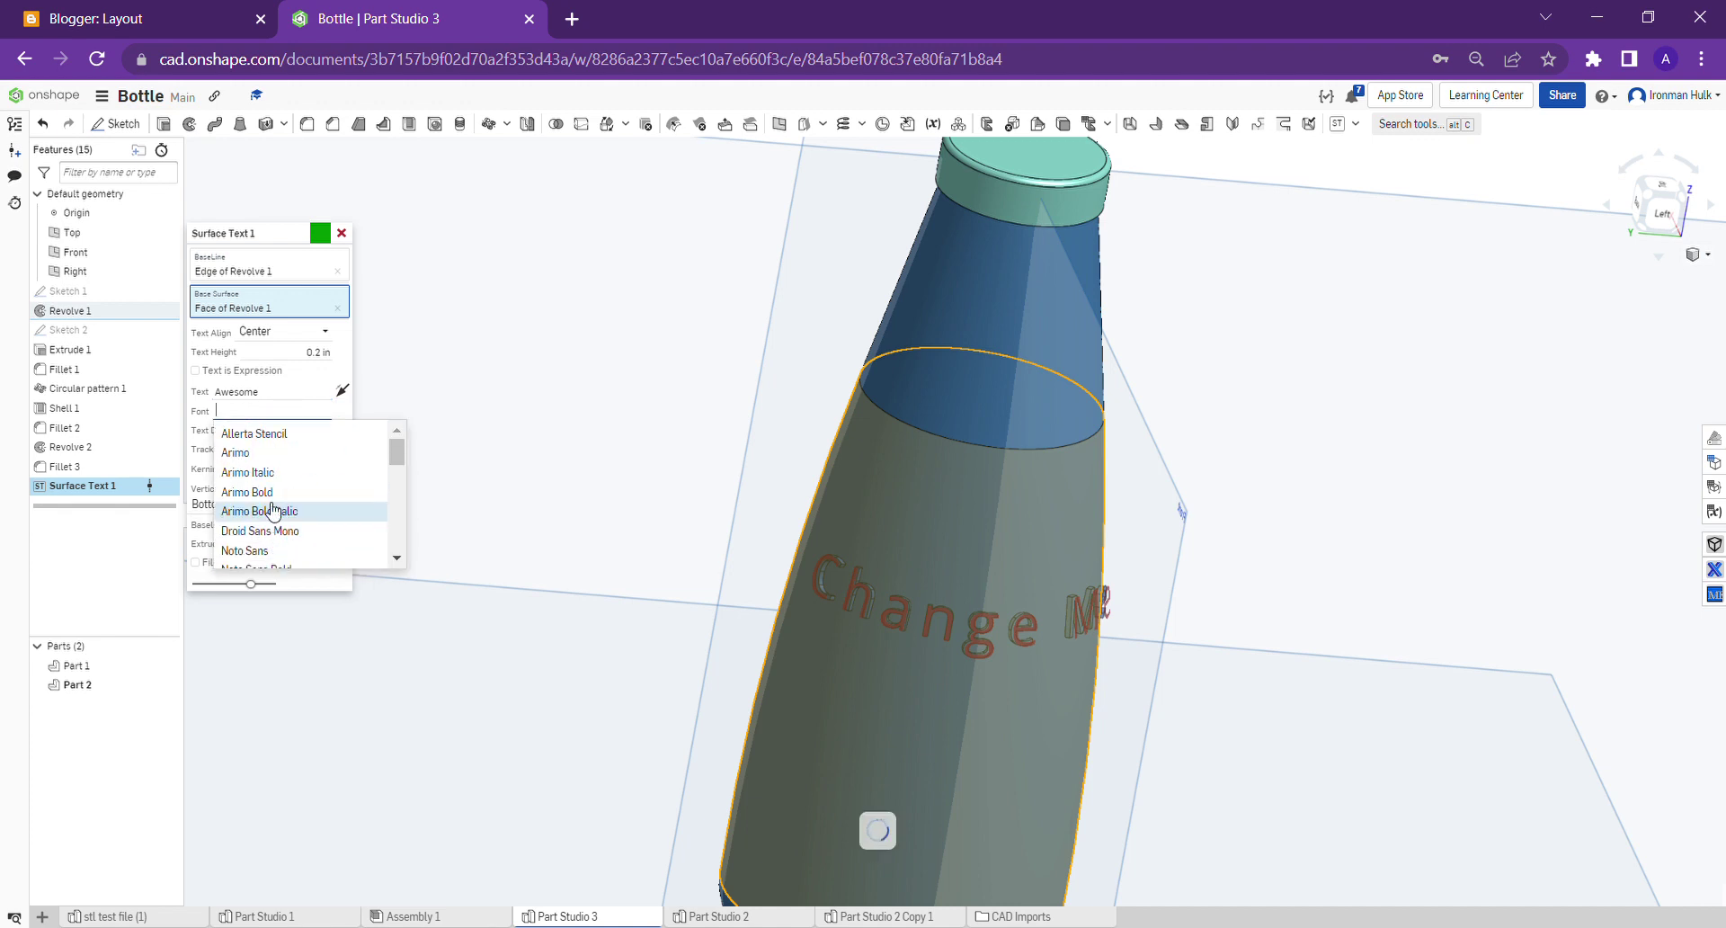
click(283, 433)
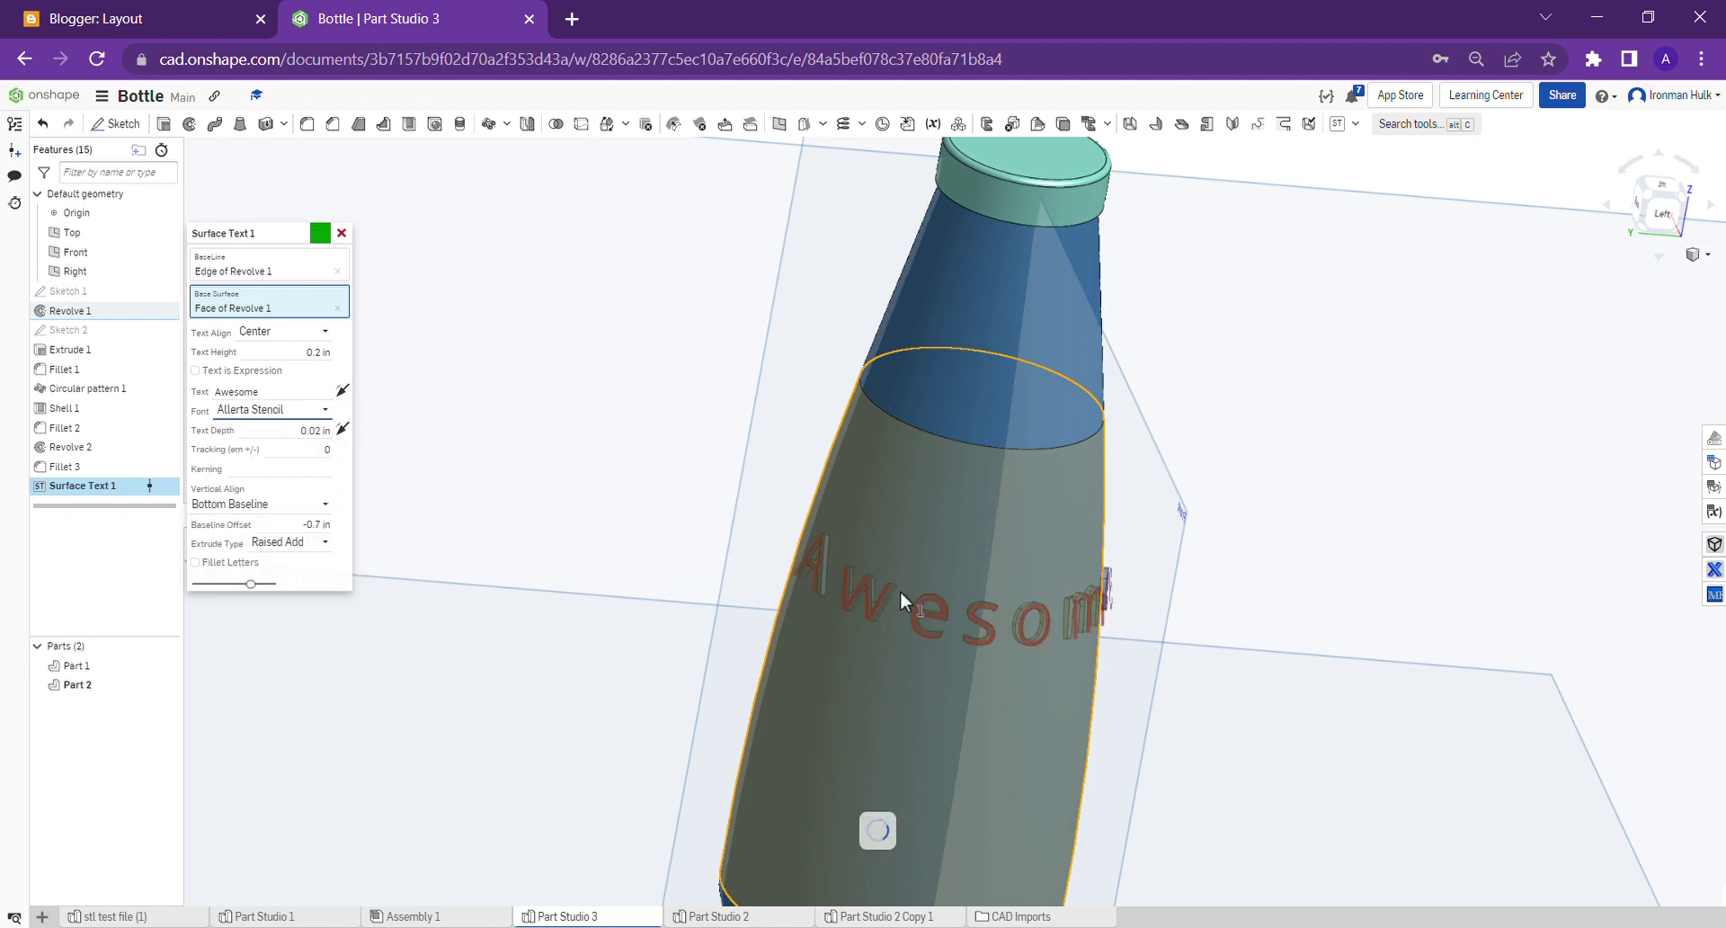
right_drag(953, 564, 915, 574)
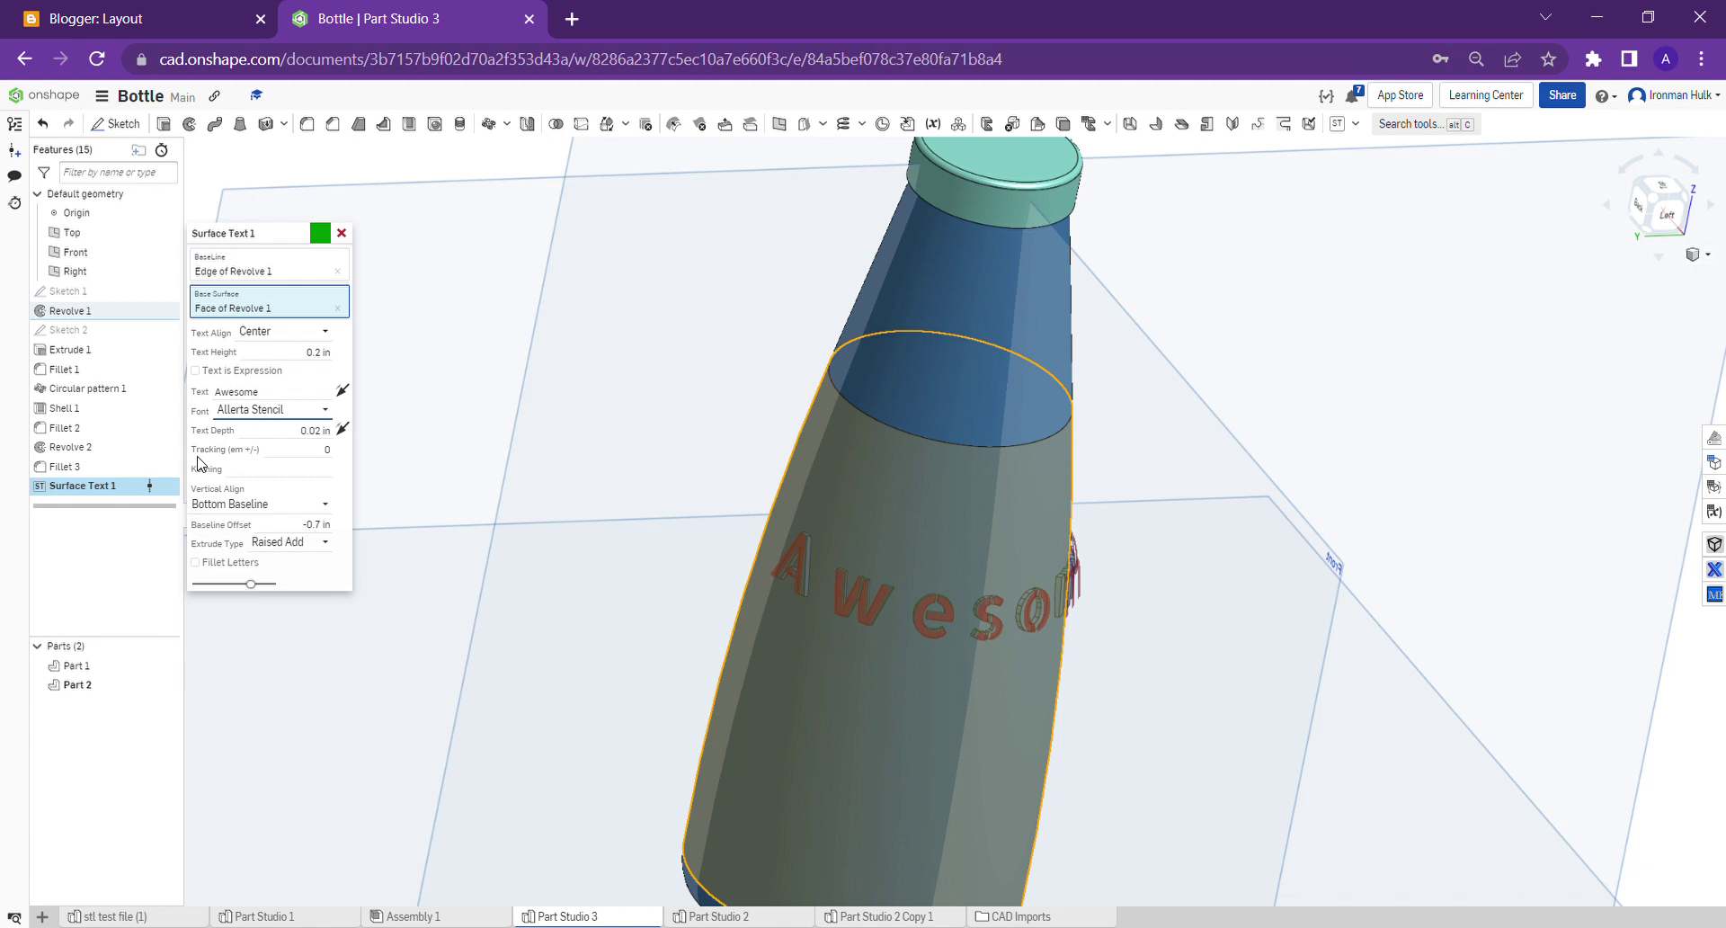
click(313, 456)
right_drag(941, 515, 840, 450)
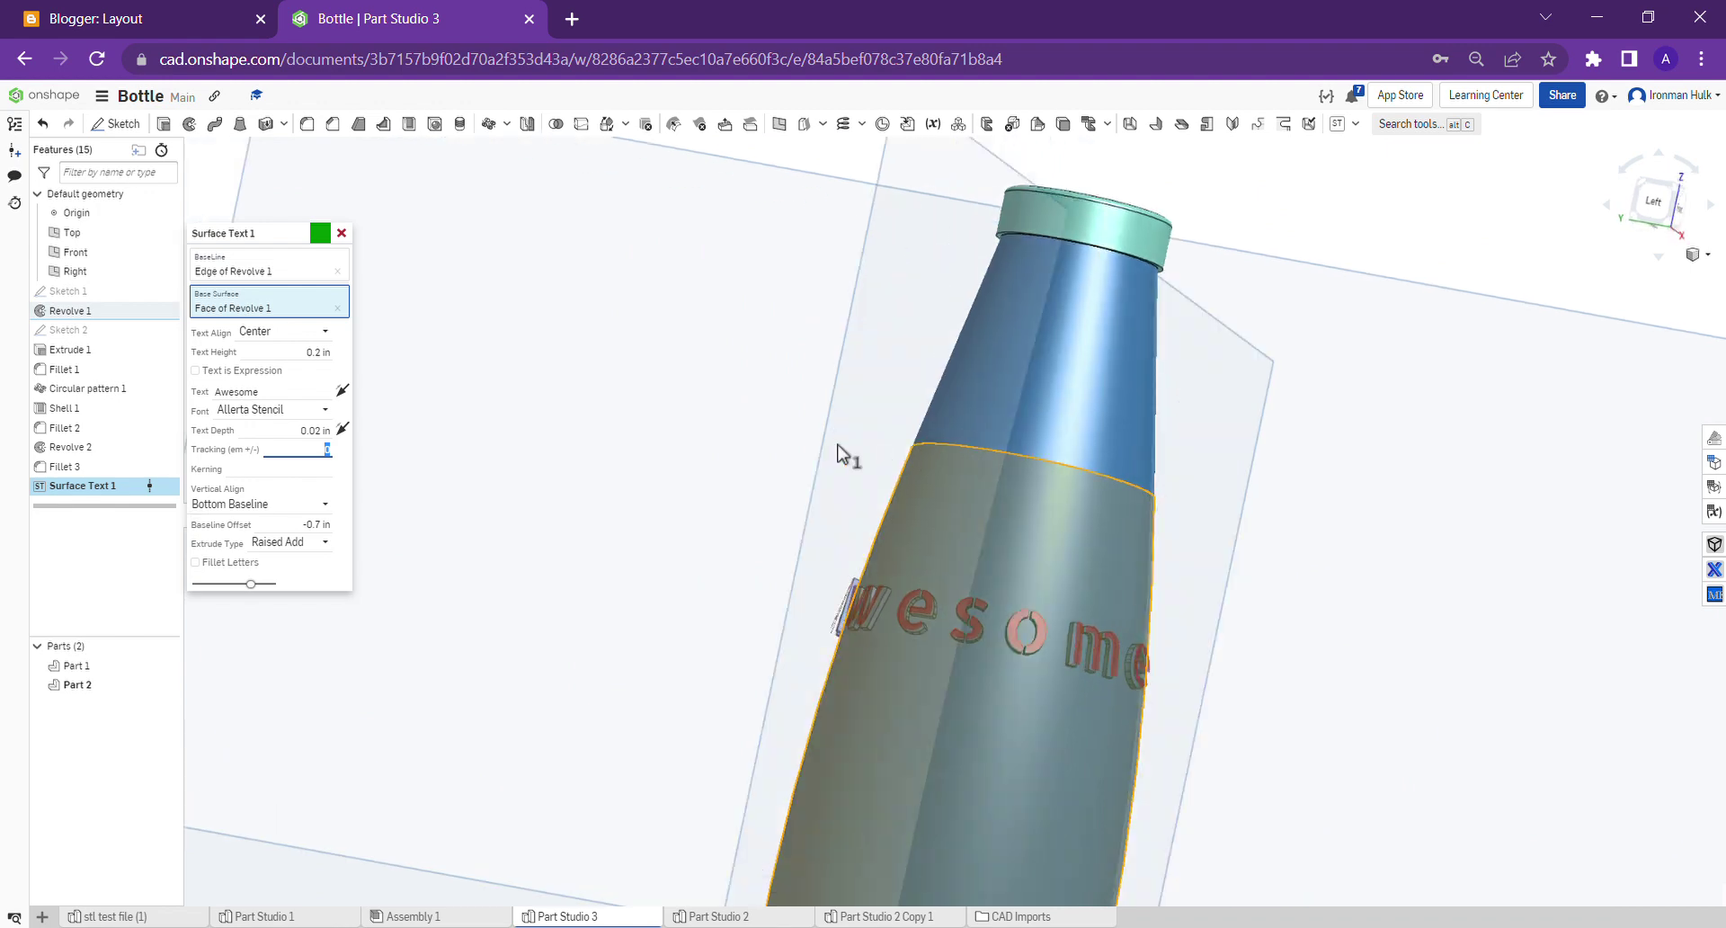
click(322, 234)
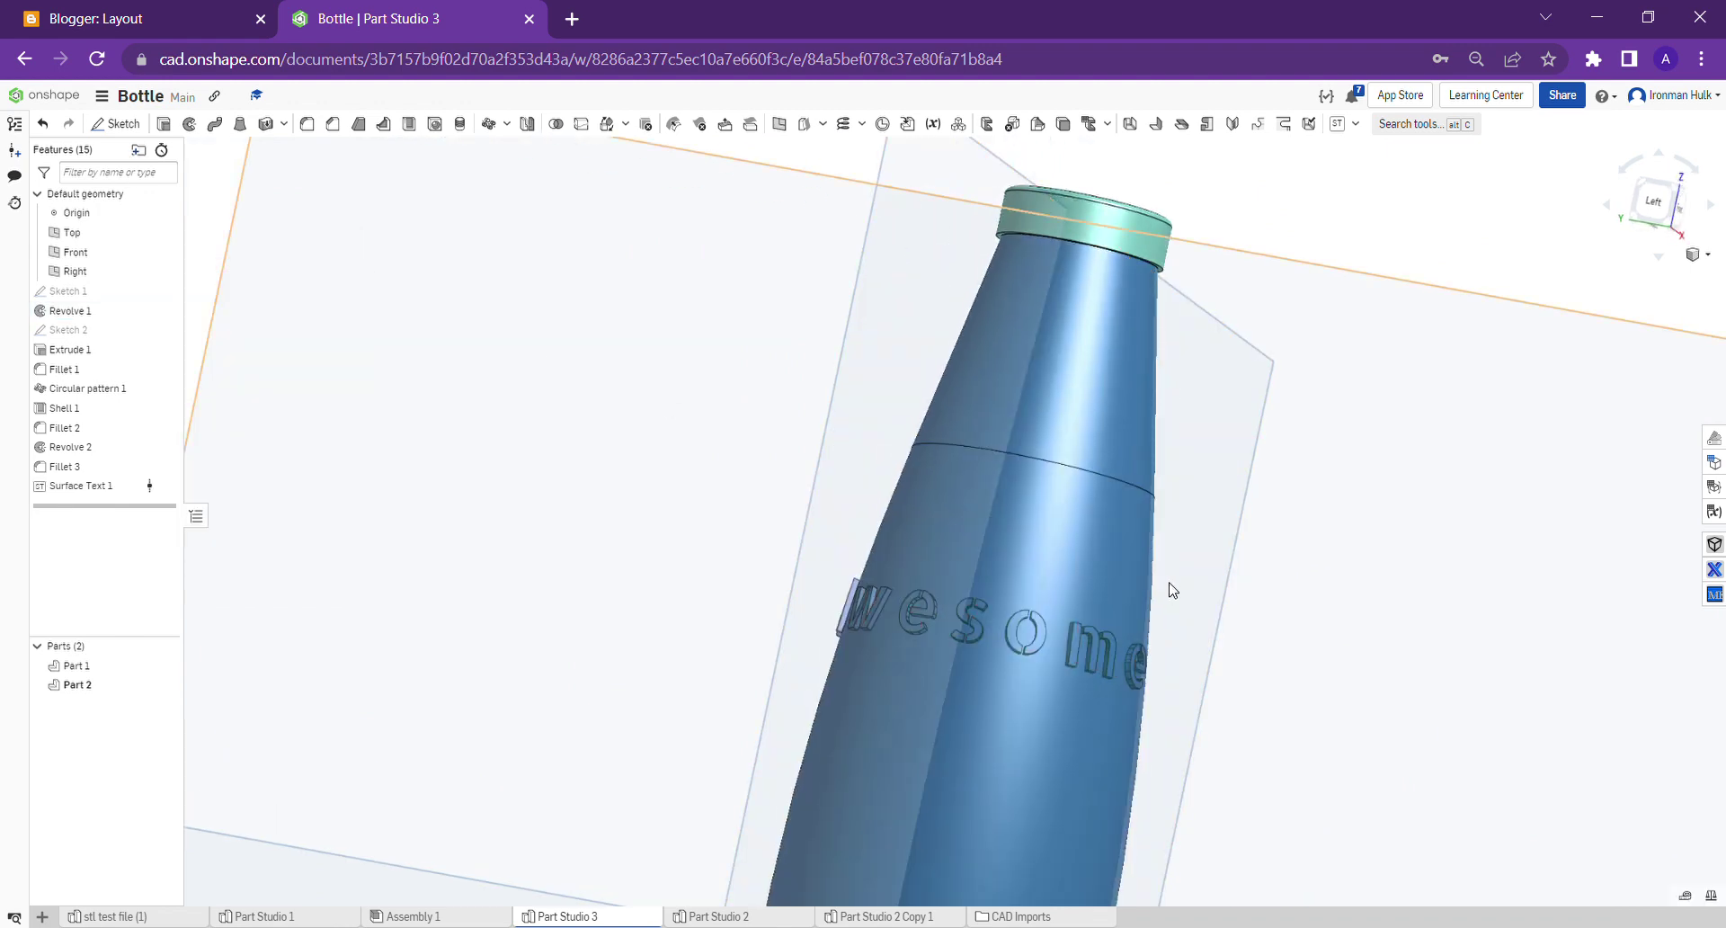
right_drag(1168, 589, 1081, 504)
scroll(1069, 503, up, 5)
scroll(883, 519, down, 3)
right_drag(883, 520, 954, 352)
scroll(823, 513, down, 4)
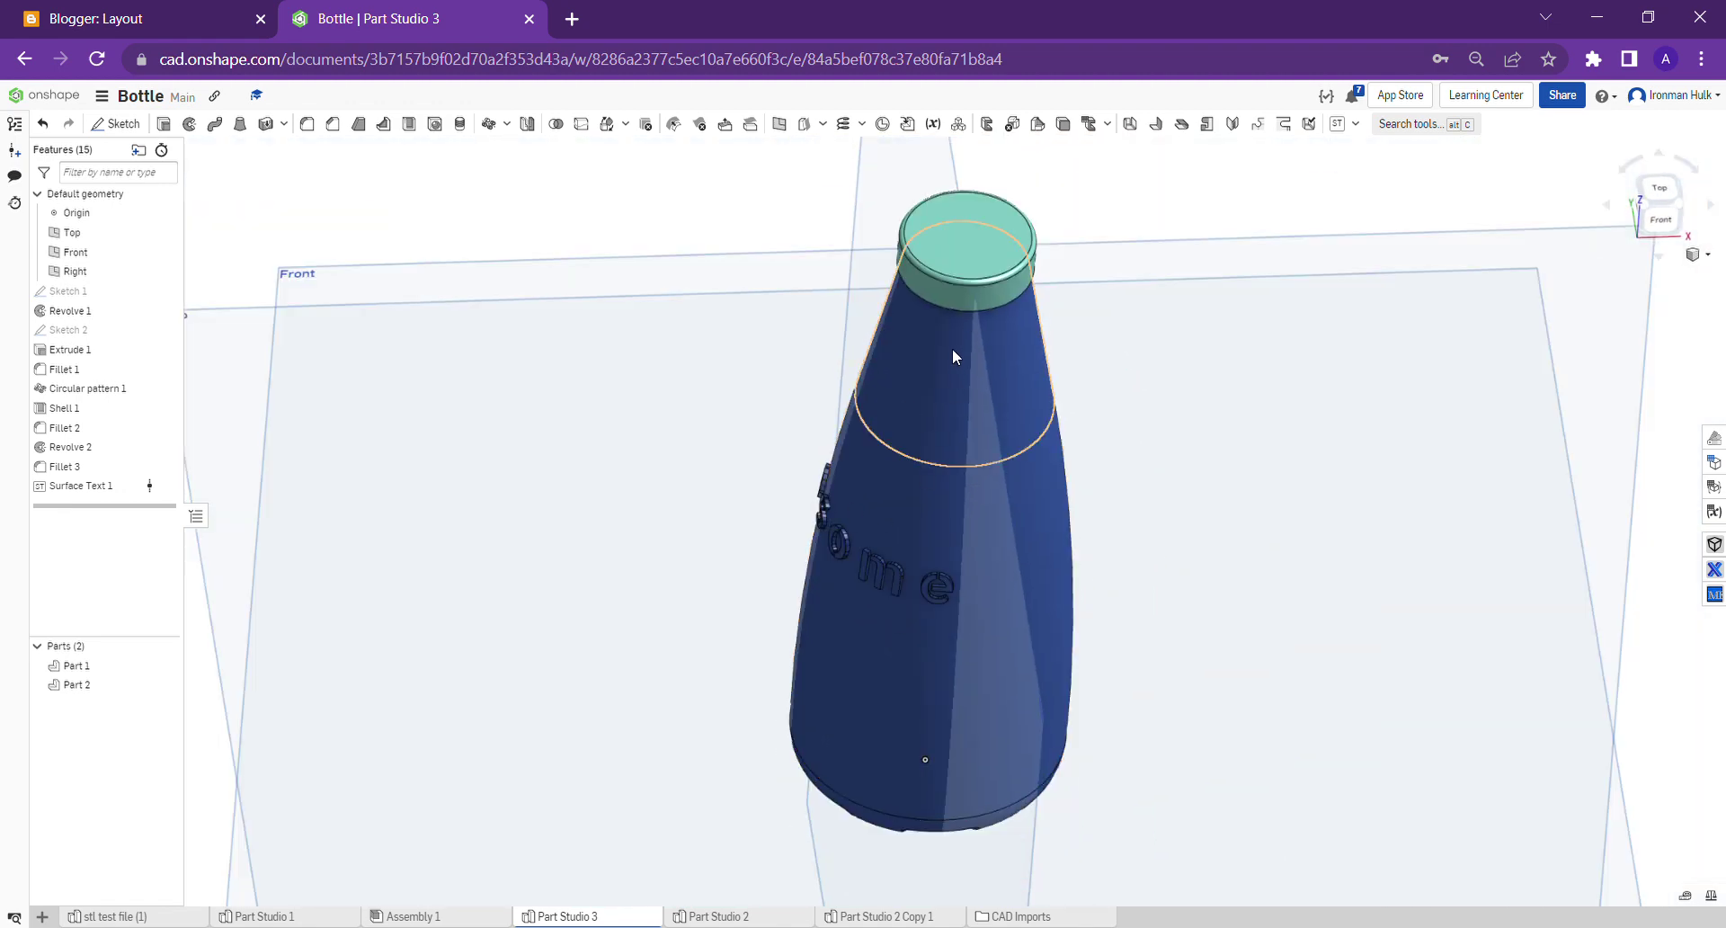
right_drag(958, 475, 1102, 471)
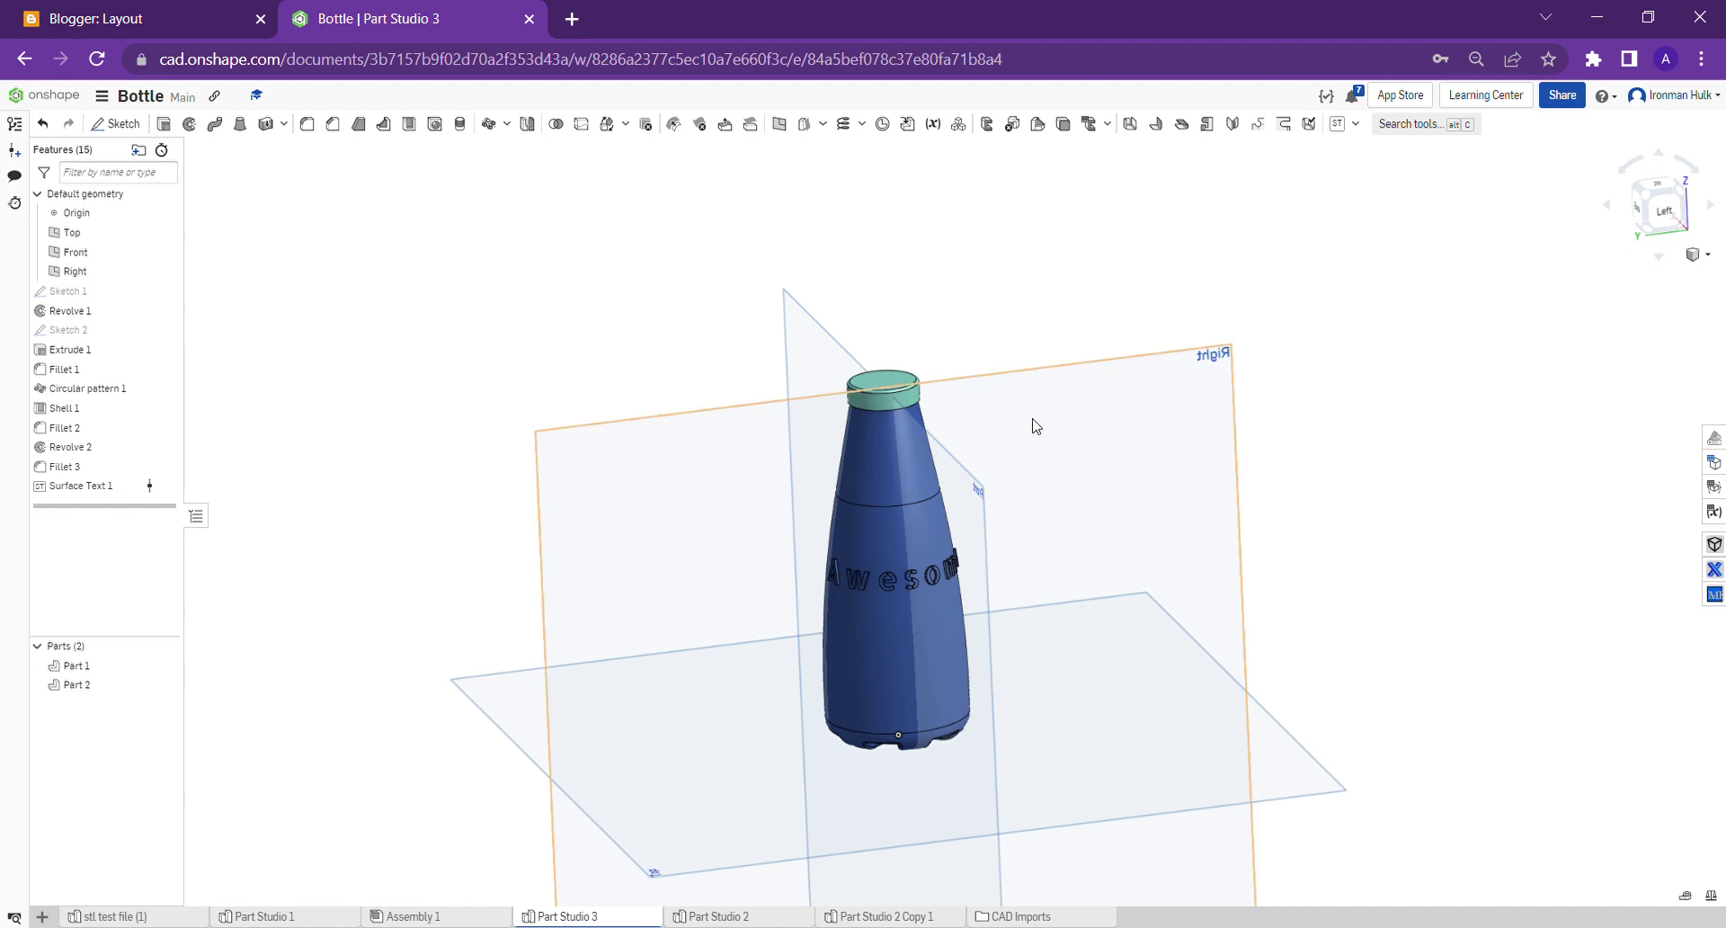
click(1662, 222)
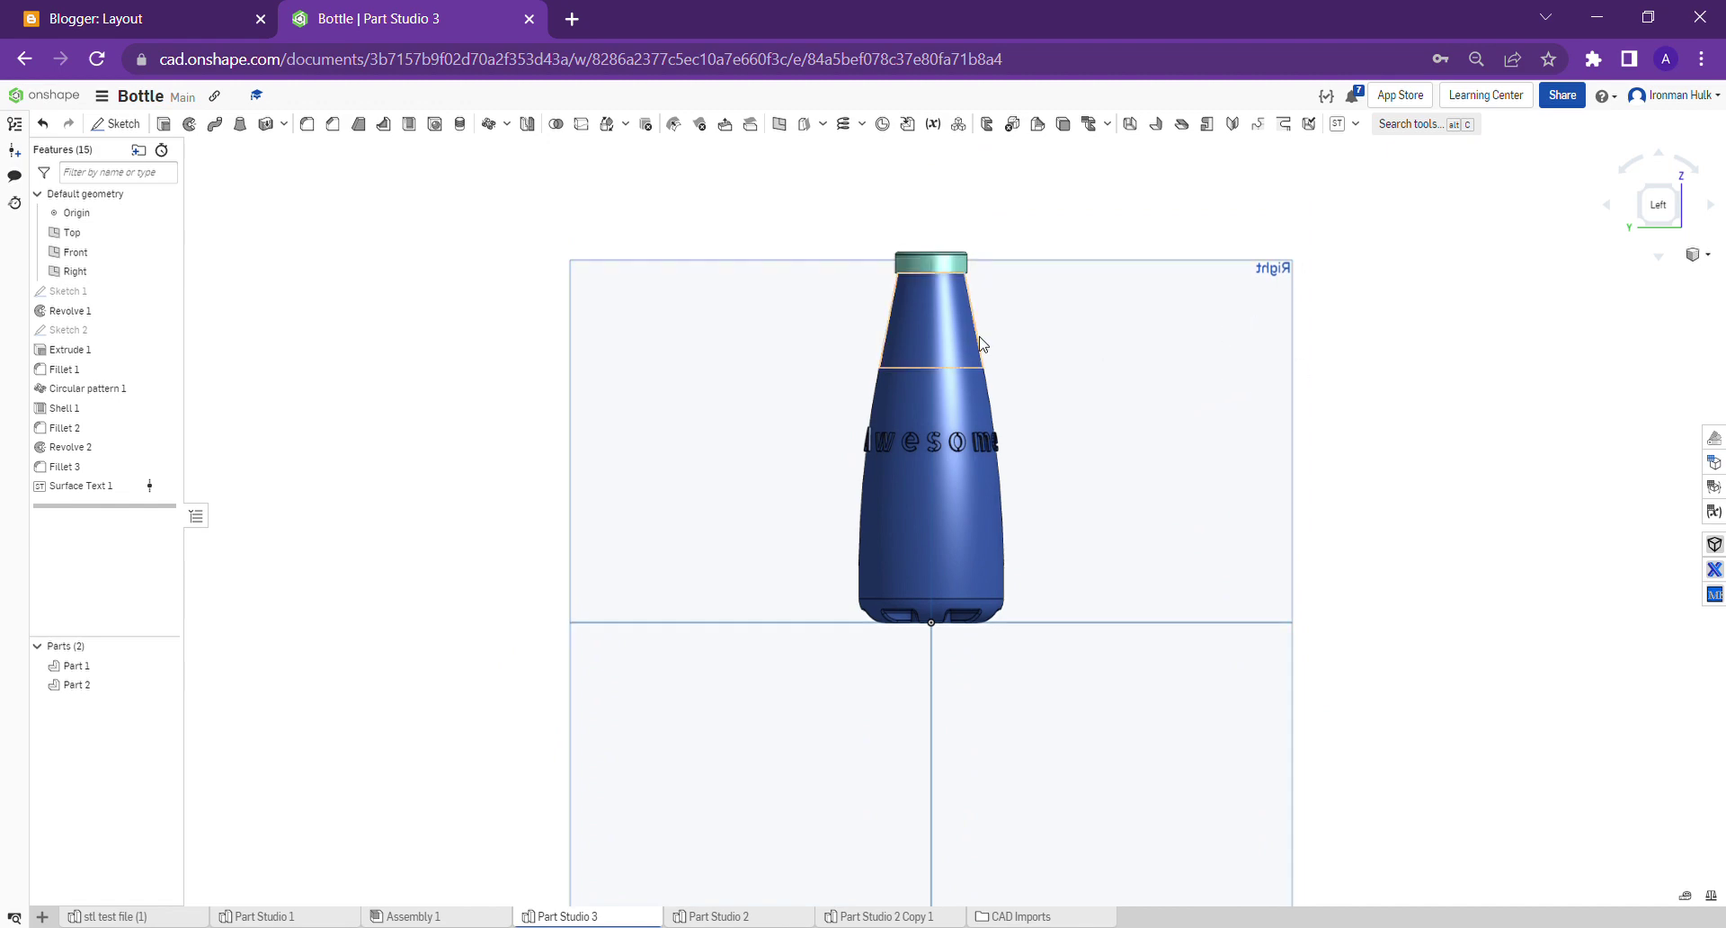
right_drag(978, 339, 924, 252)
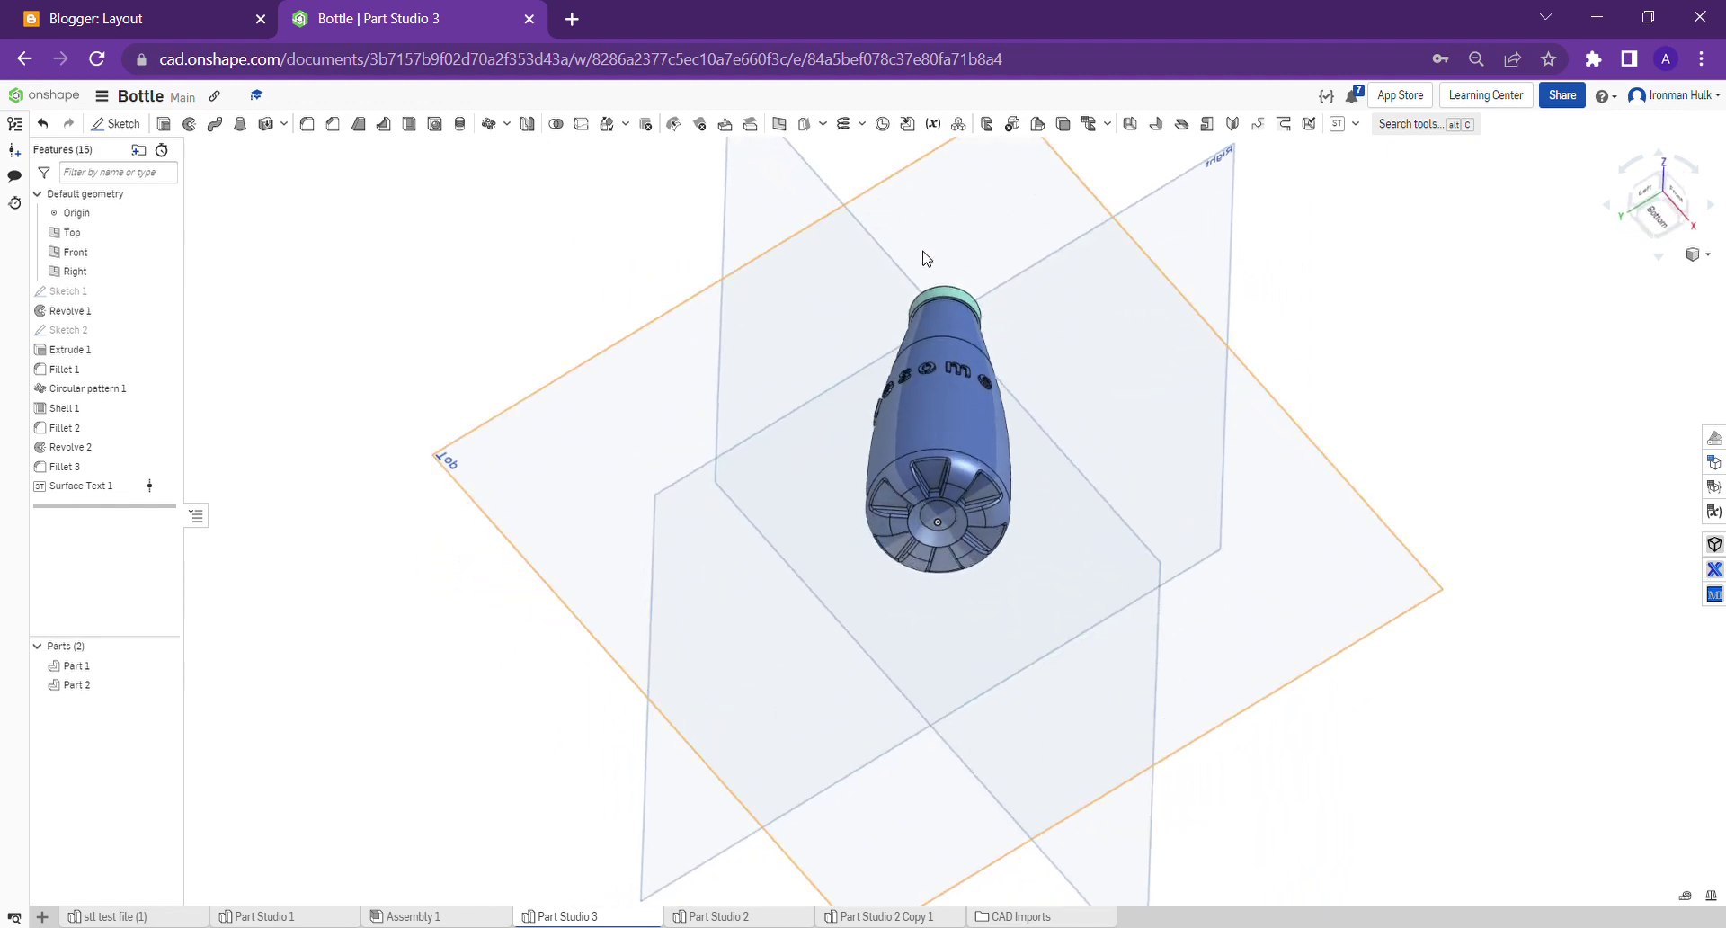
scroll(903, 499, down, 5)
right_drag(917, 450, 899, 523)
scroll(899, 524, up, 5)
right_drag(1064, 512, 1037, 444)
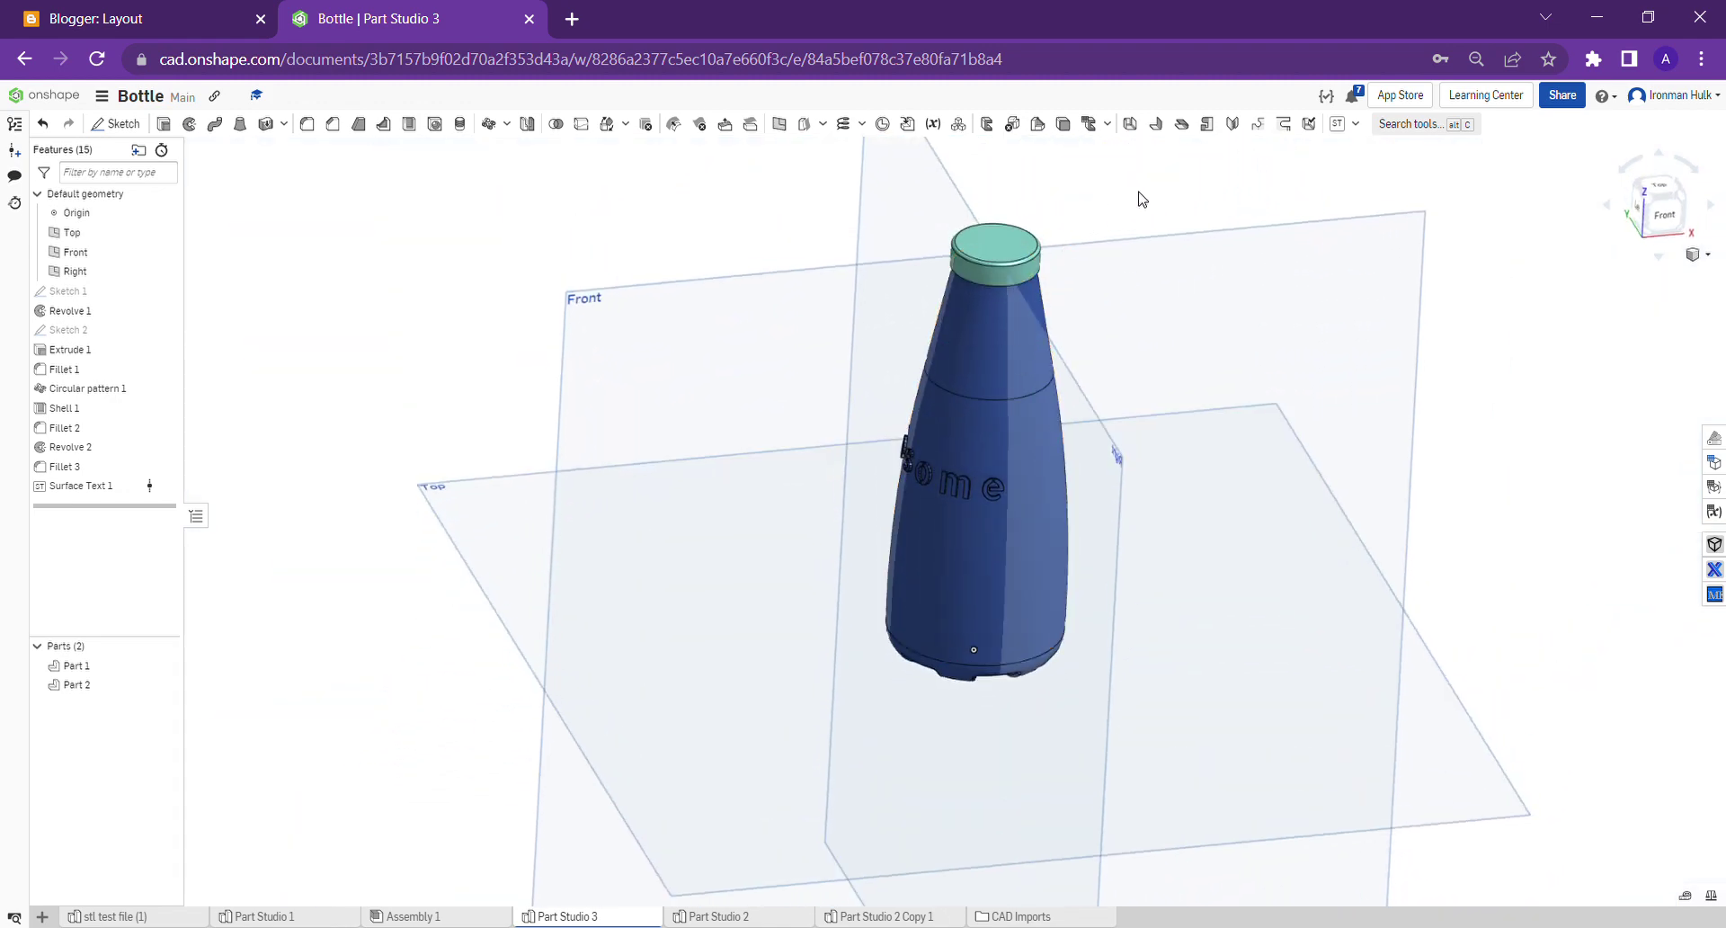
middle_drag(1136, 192, 1098, 286)
click(1661, 212)
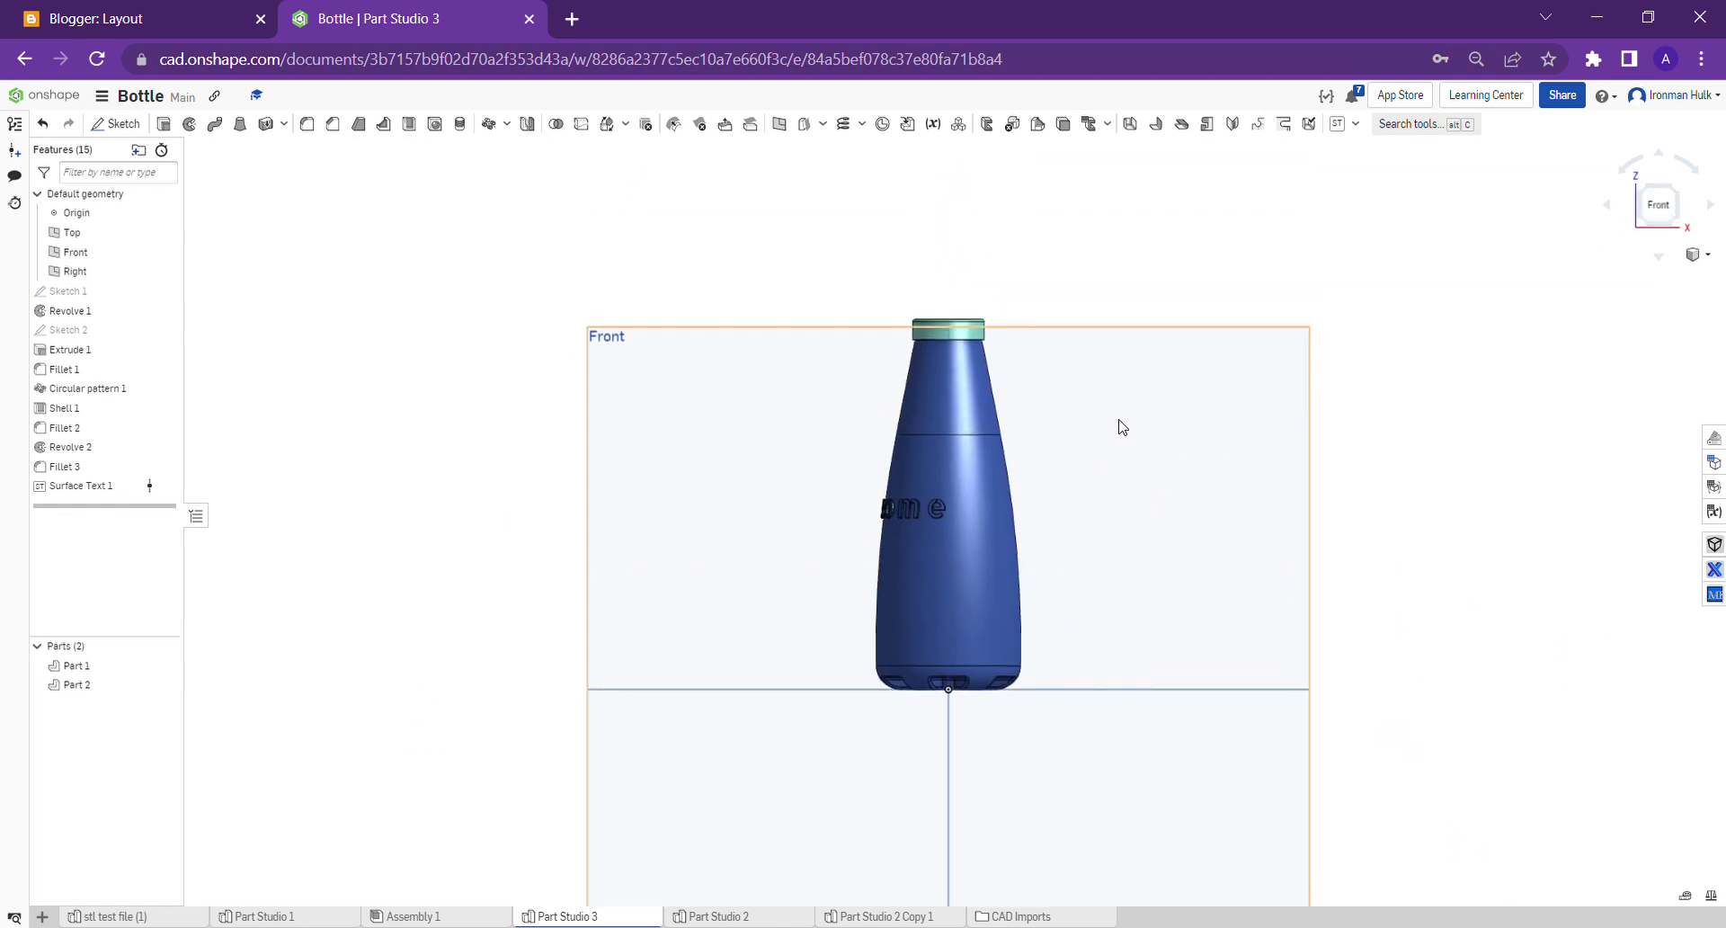
scroll(1123, 426, up, 2)
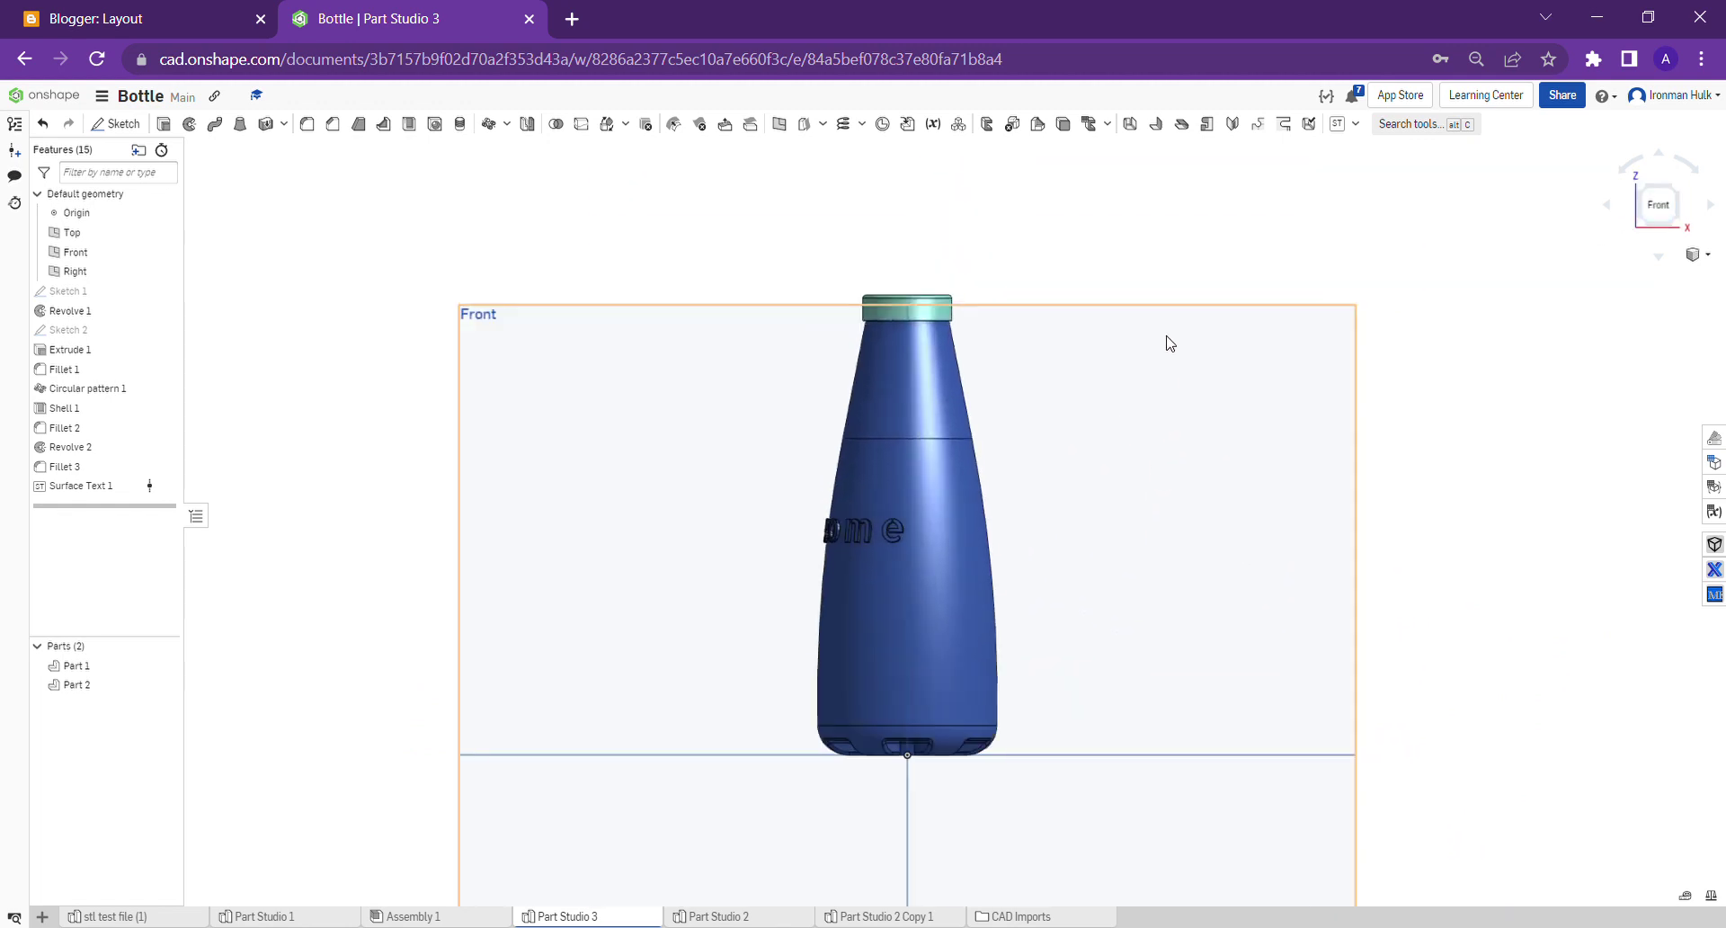